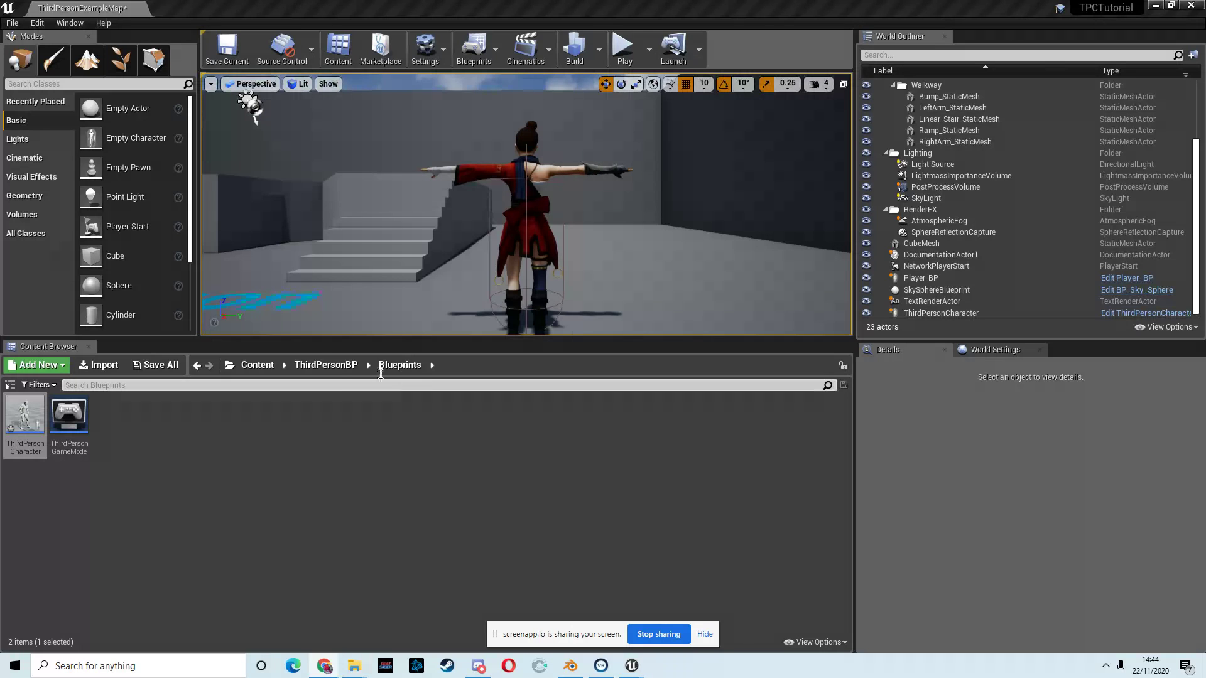
Step: Open the ThirdPersonCharacter blueprint from the project's ThirdPersonBP/Blueprints folder
left_click(262, 365)
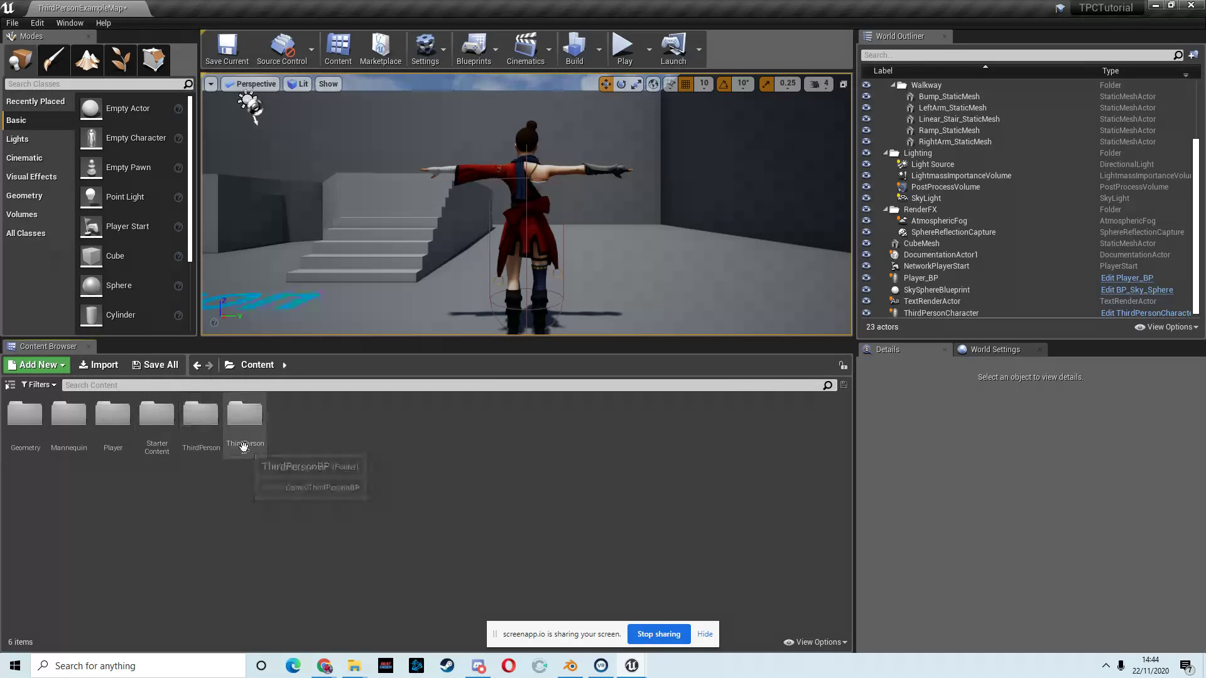
left_click(242, 421)
double_click(241, 421)
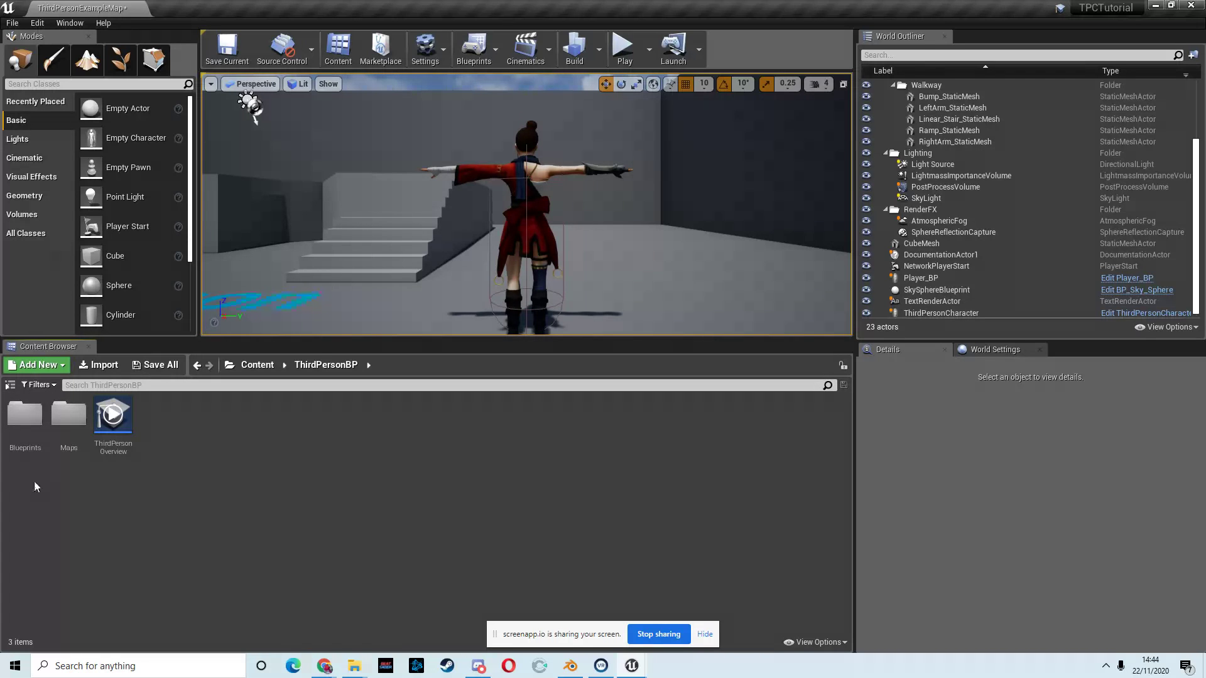
double_click(26, 415)
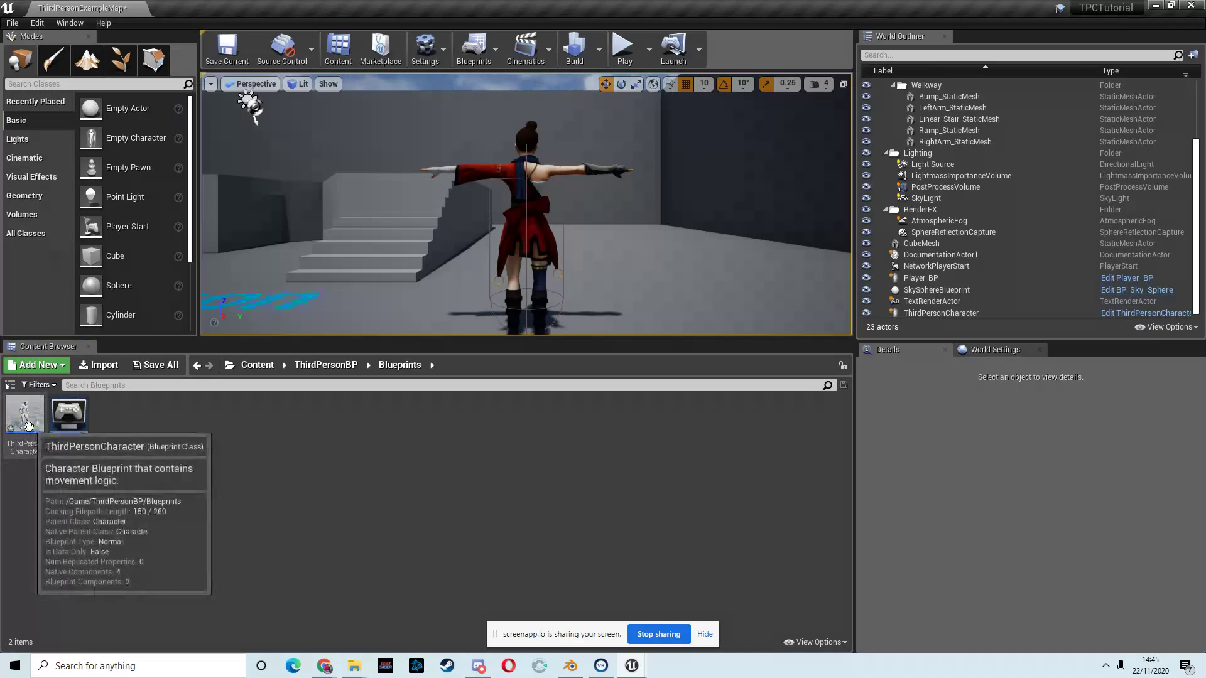
double_click(29, 417)
Step: Copy the Mouse input and Jump node groups from ThirdPersonCharacter's event graph into Player_BP's event graph
scroll(487, 282, "down", 2)
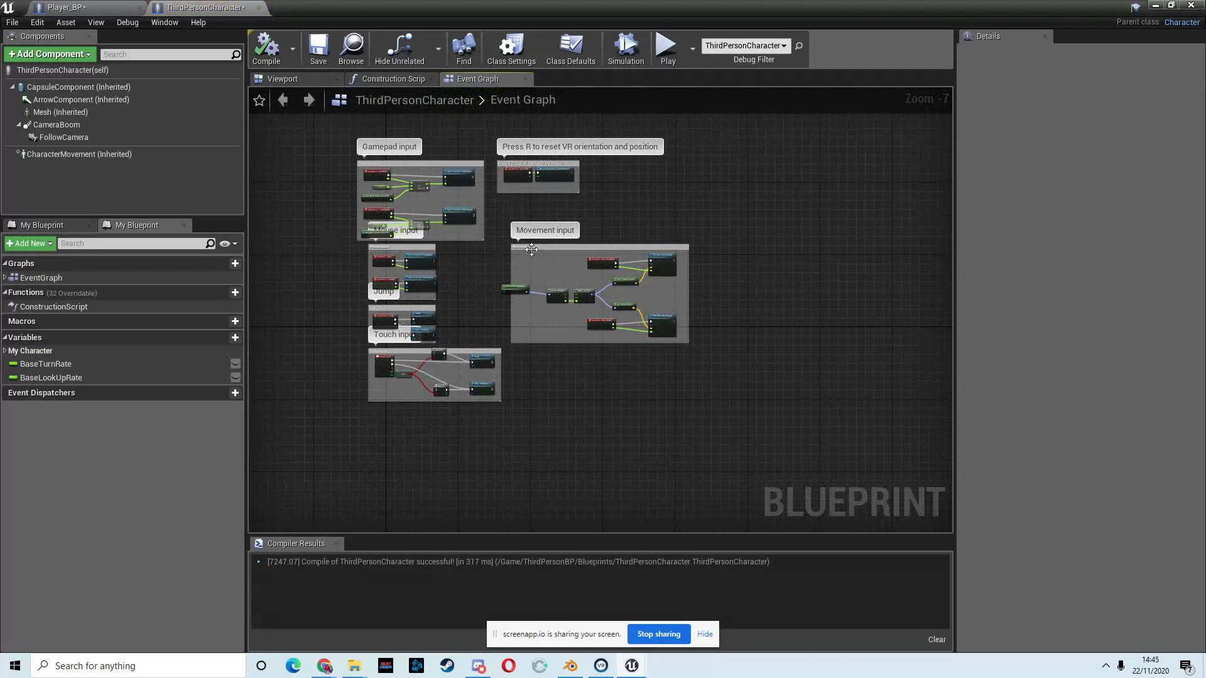
scroll(531, 249, "up", 3)
right_click_drag(398, 258, 459, 255)
left_click(572, 272)
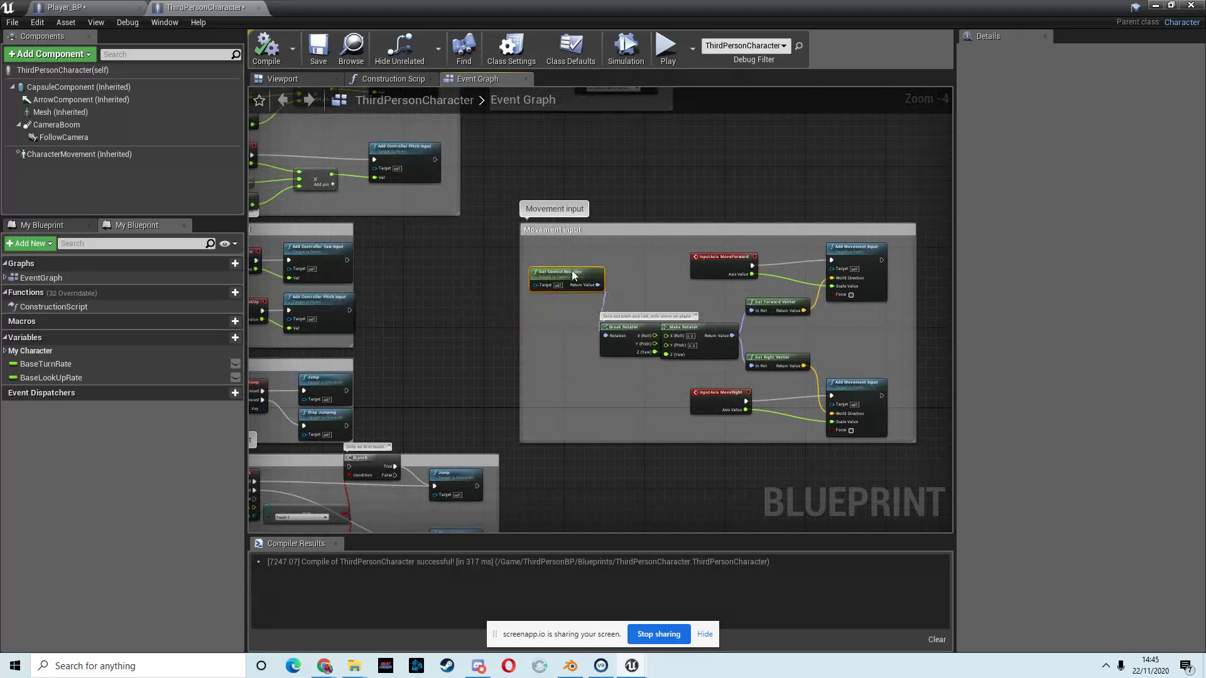
left_click_drag(574, 230, 743, 199)
right_click_drag(333, 296, 592, 247)
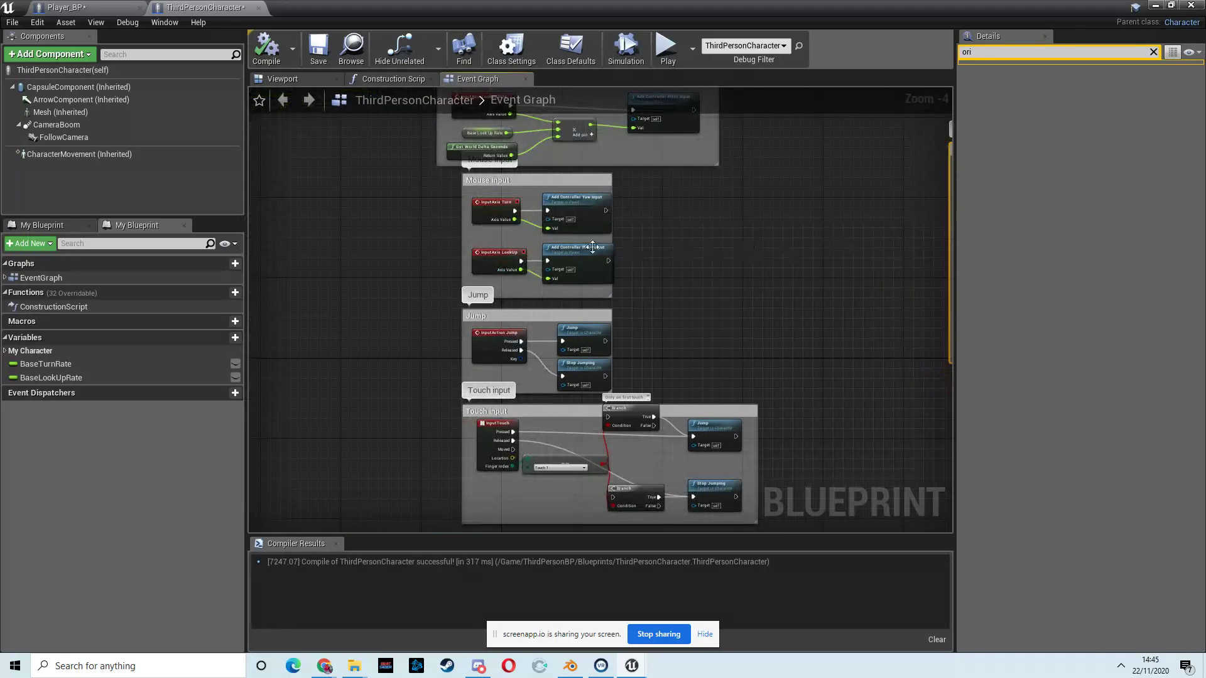
left_click_drag(438, 185, 732, 391)
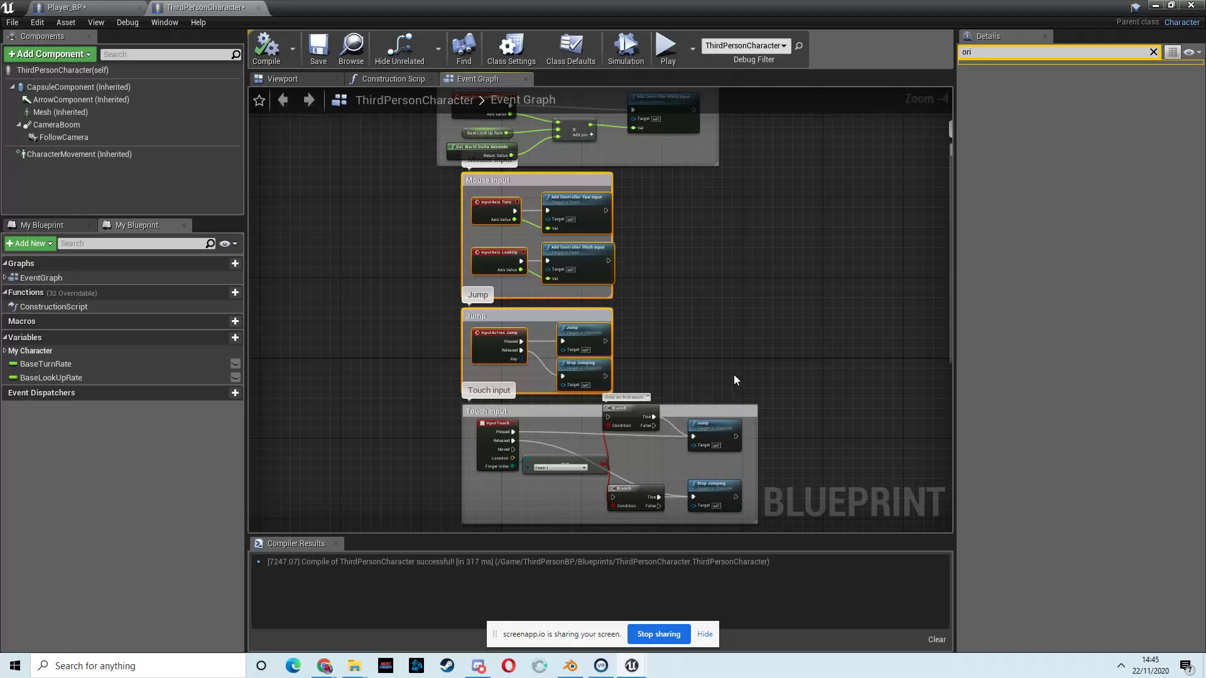
left_click(38, 5)
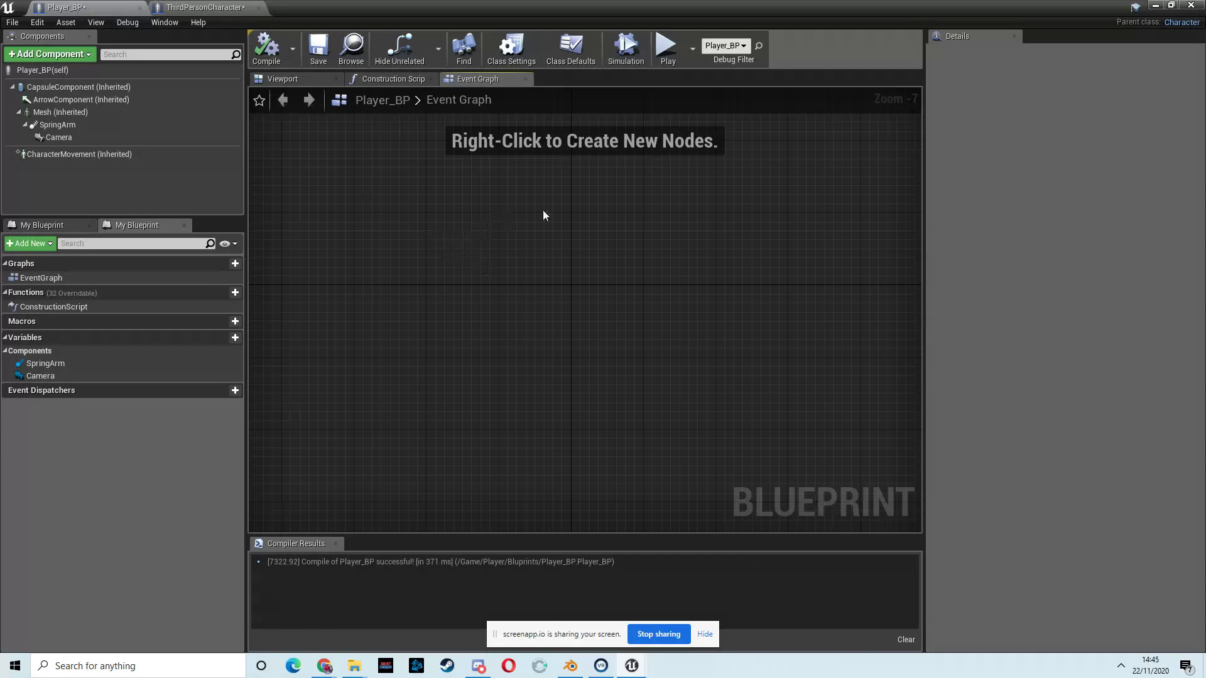
key("ctrl+v")
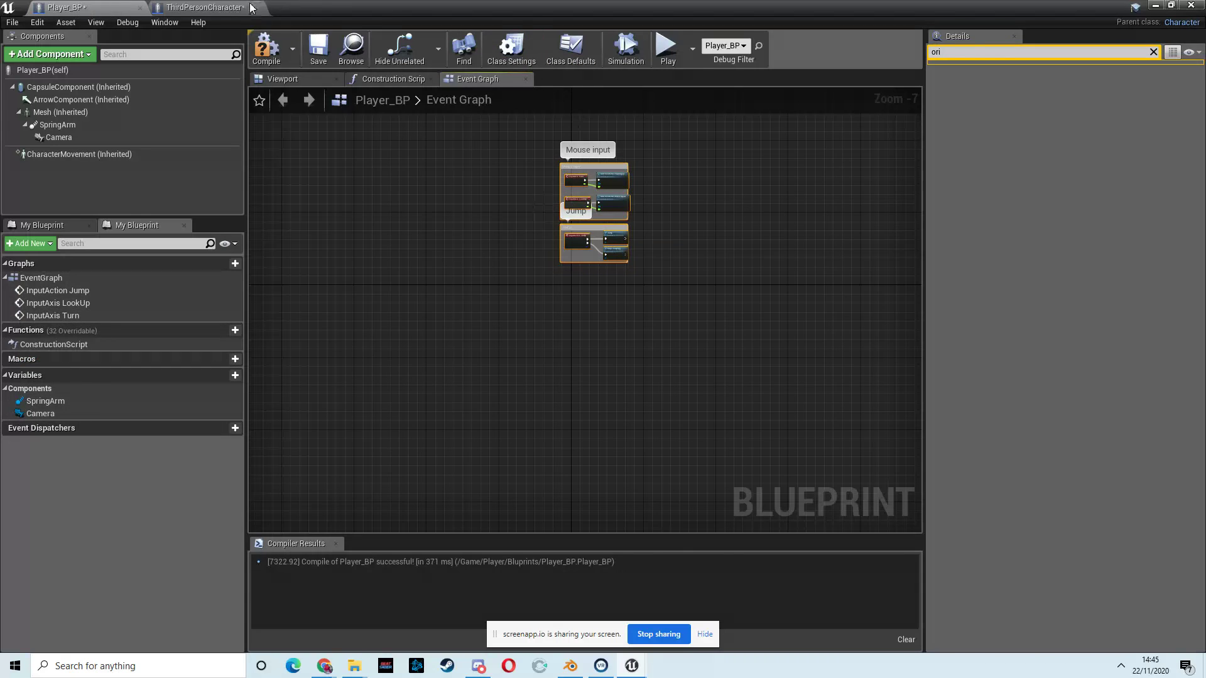
Step: Copy the Movement input node group from ThirdPersonCharacter into Player_BP's event graph and place it beside the Mouse input group
left_click(205, 7)
right_click_drag(750, 314, 490, 286)
left_click_drag(490, 225, 892, 412)
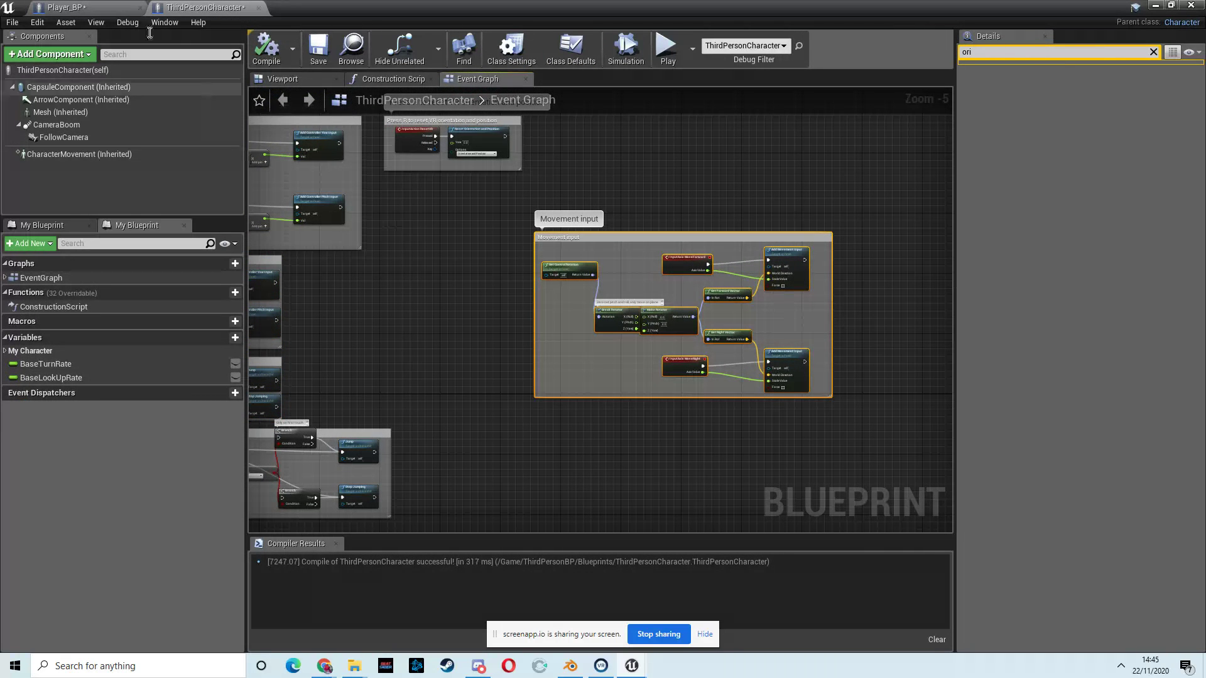
left_click(66, 7)
left_click(540, 382)
key("ctrl+v")
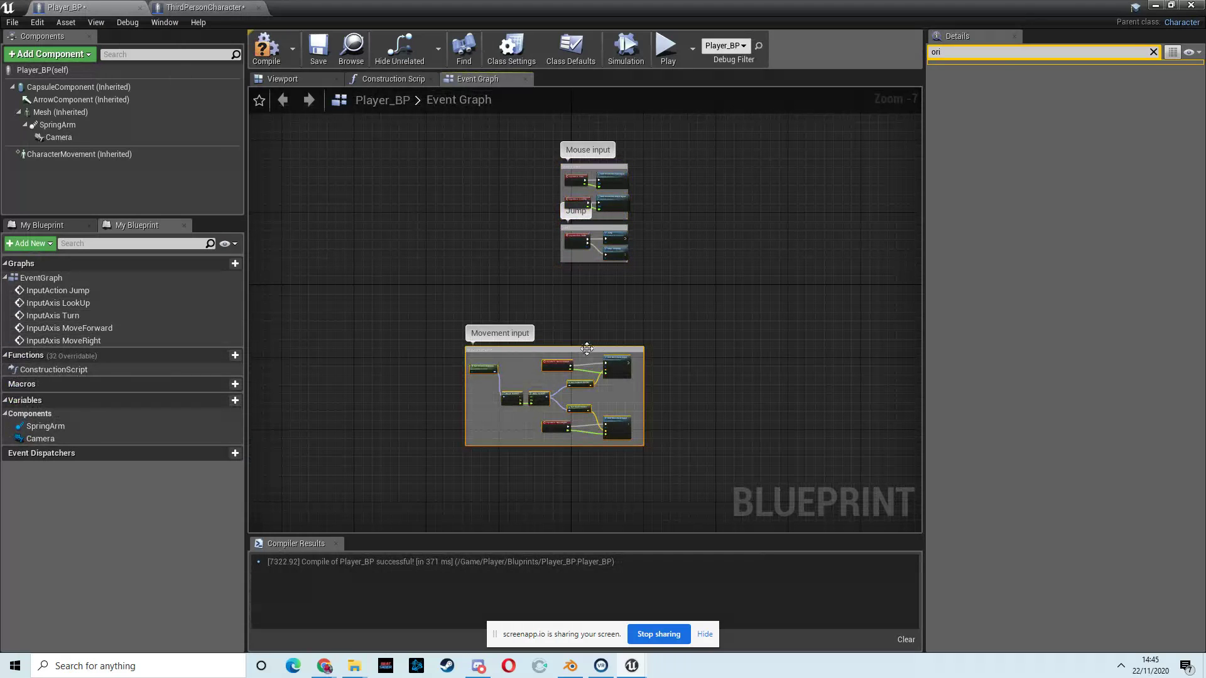
left_click_drag(574, 344, 763, 171)
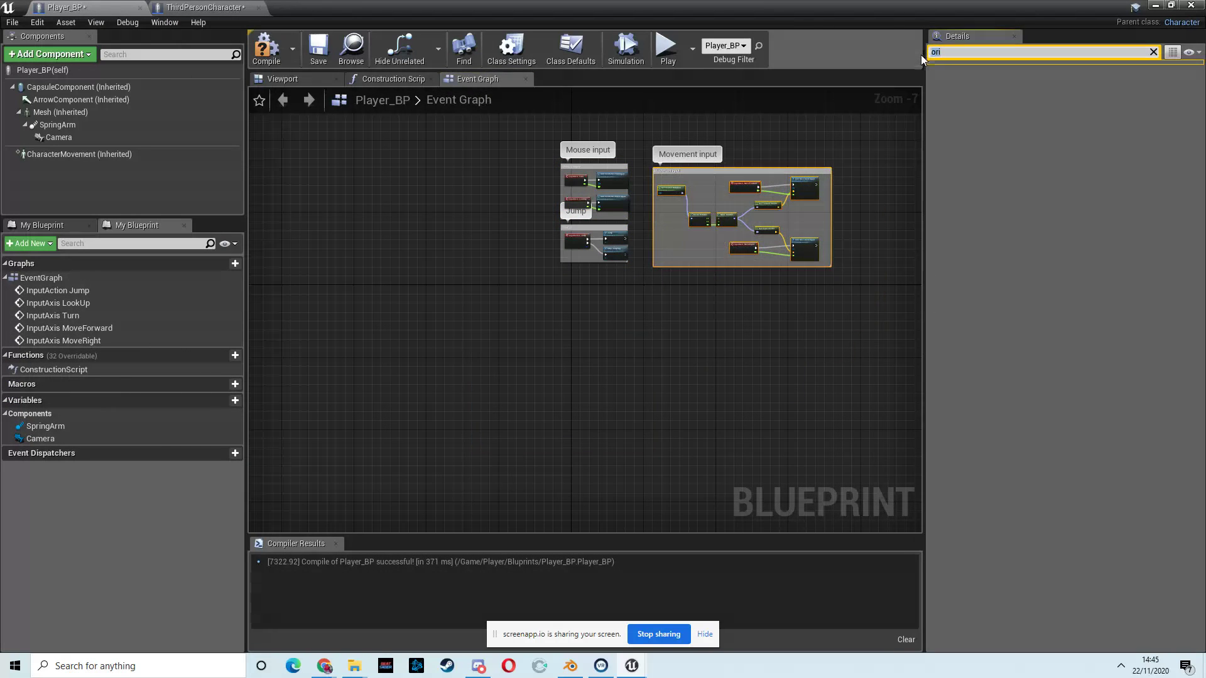
Step: Clear the details search filter and compile Player_BP
key("Escape")
left_click_drag(553, 142, 847, 318)
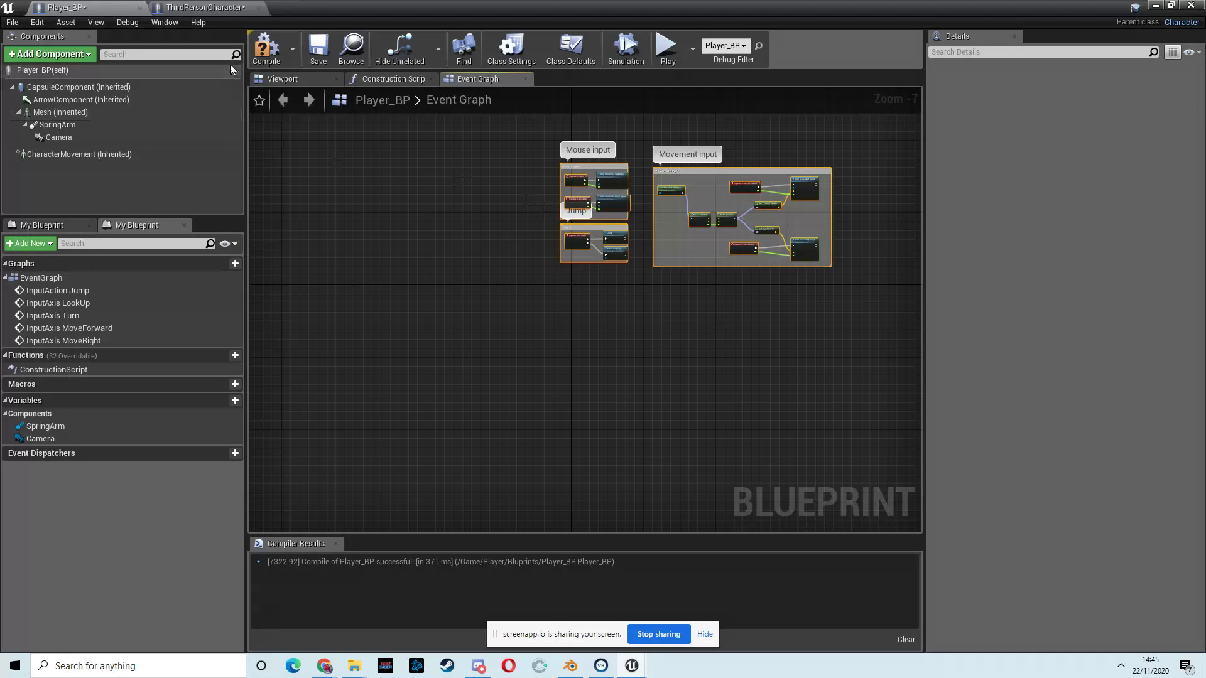
left_click(266, 47)
Step: Play-test the level by moving the character forward and backward and turning with the mouse, and stop the session
left_click(1154, 5)
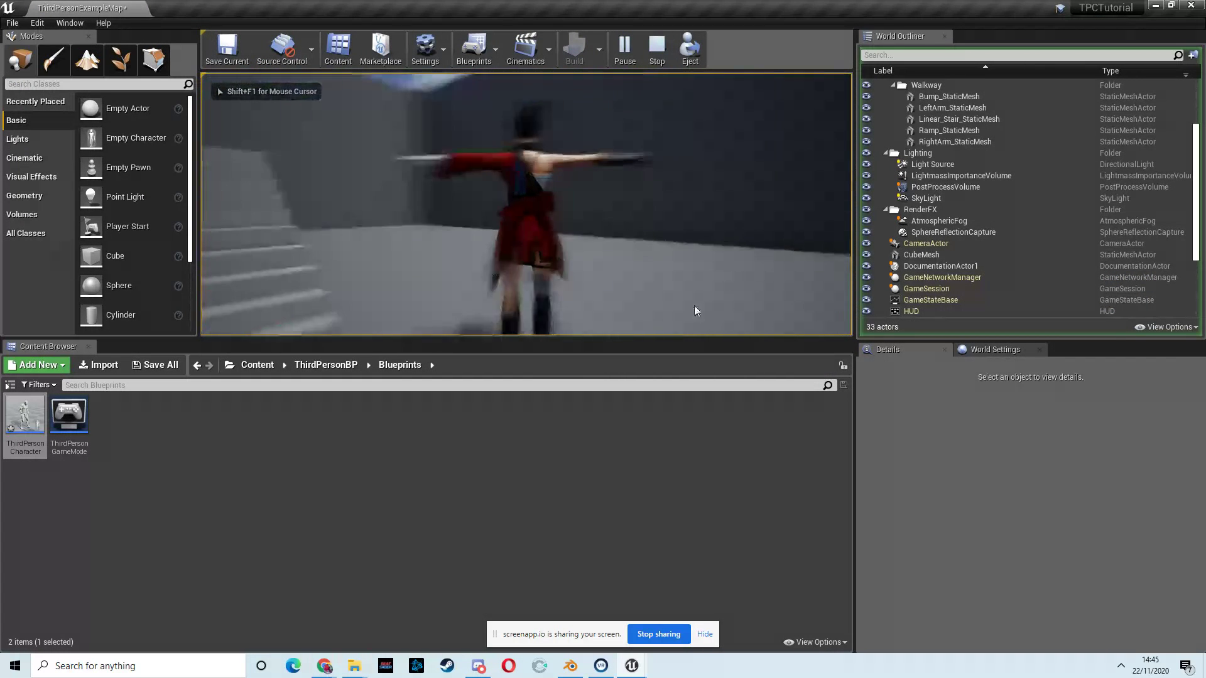
key("w")
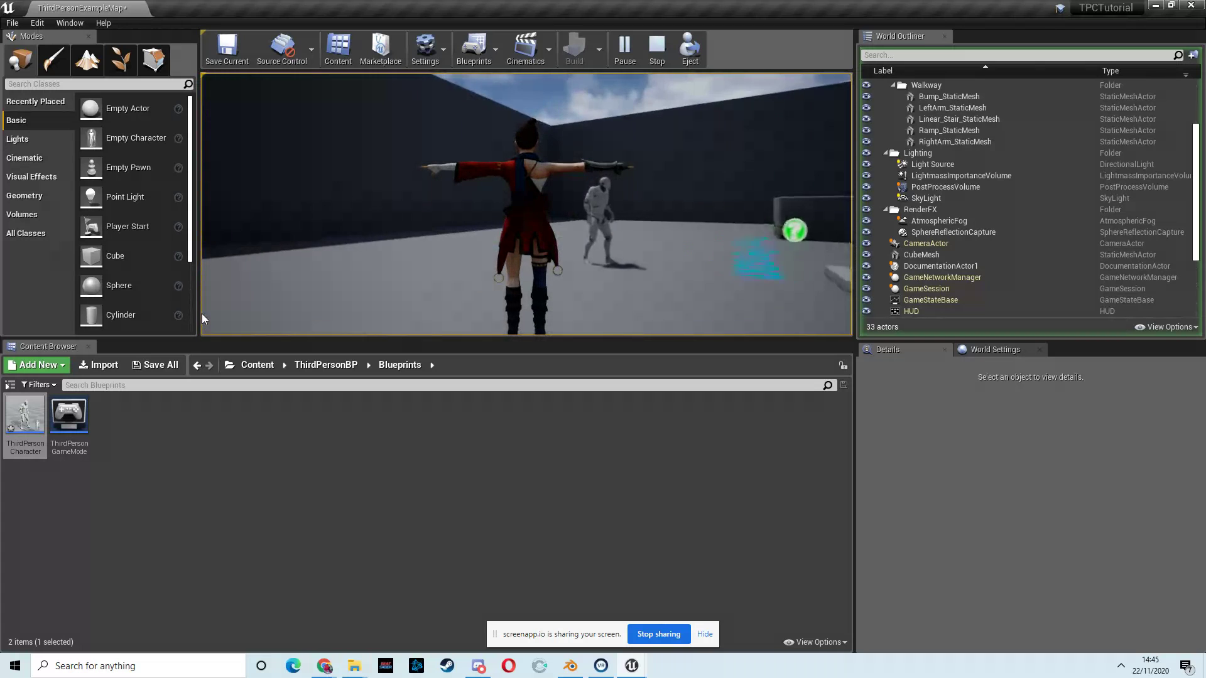
key("s")
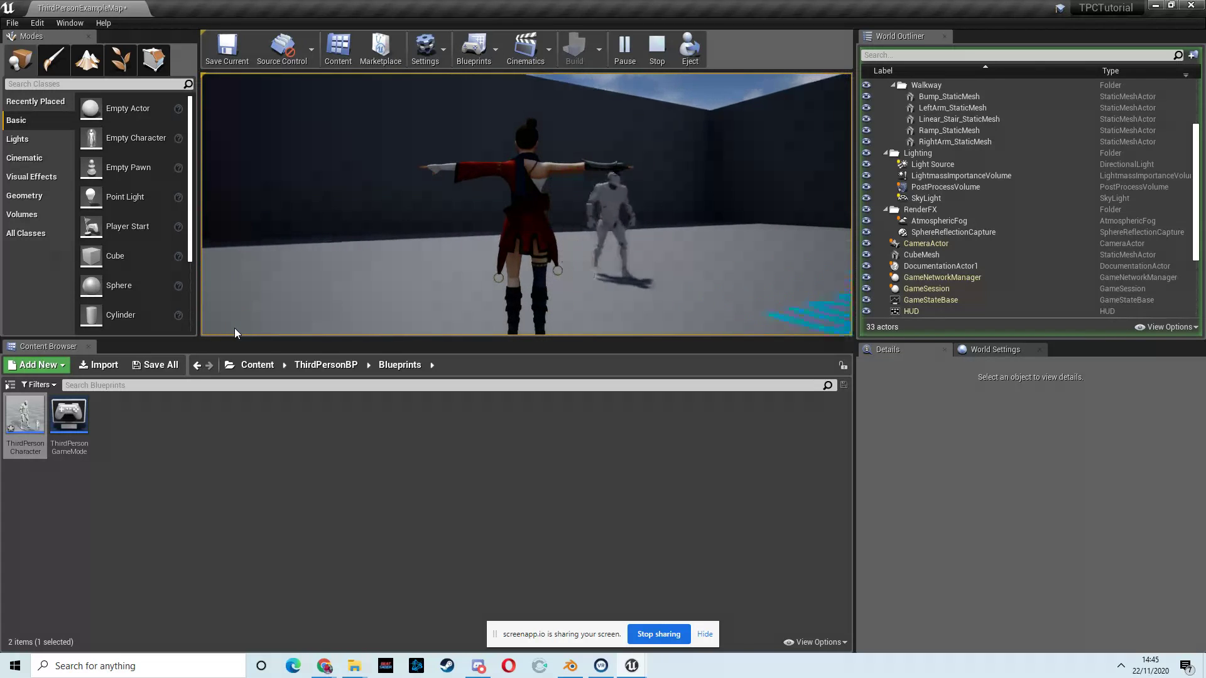
key("s")
left_click_drag(337, 273, 633, 332)
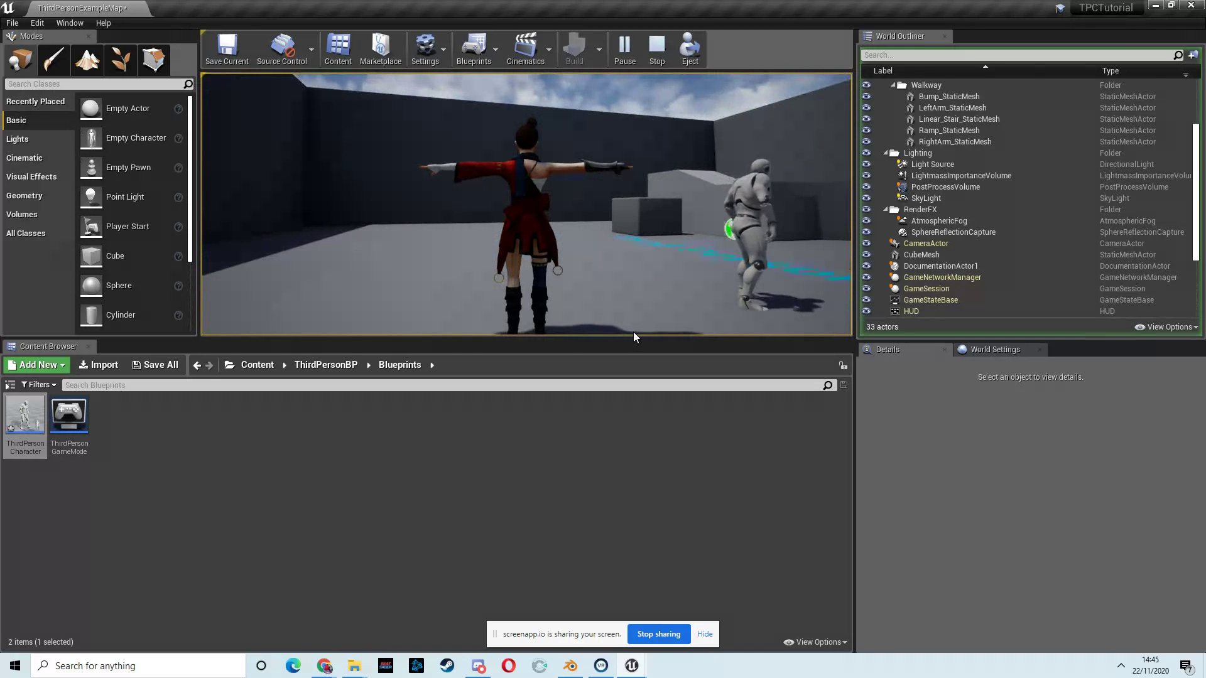
key("Escape")
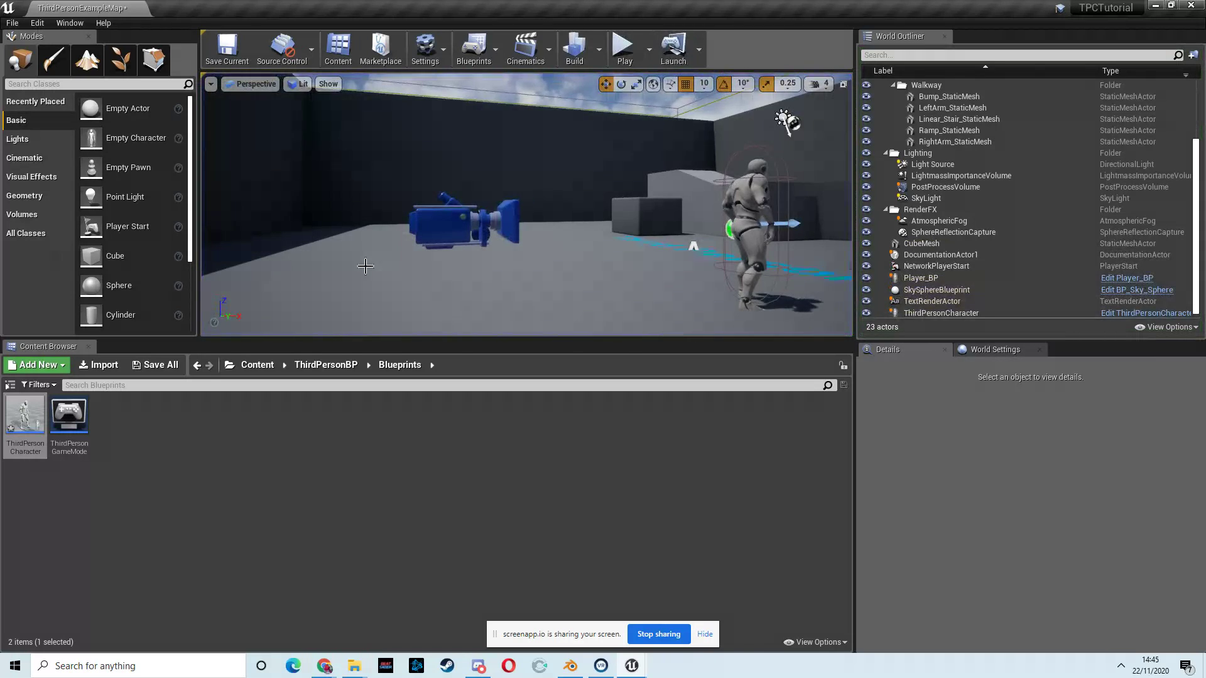
Step: Close the ThirdPersonCharacter blueprint and return to Player_BP's event graph
right_click_drag(608, 183, 810, 236)
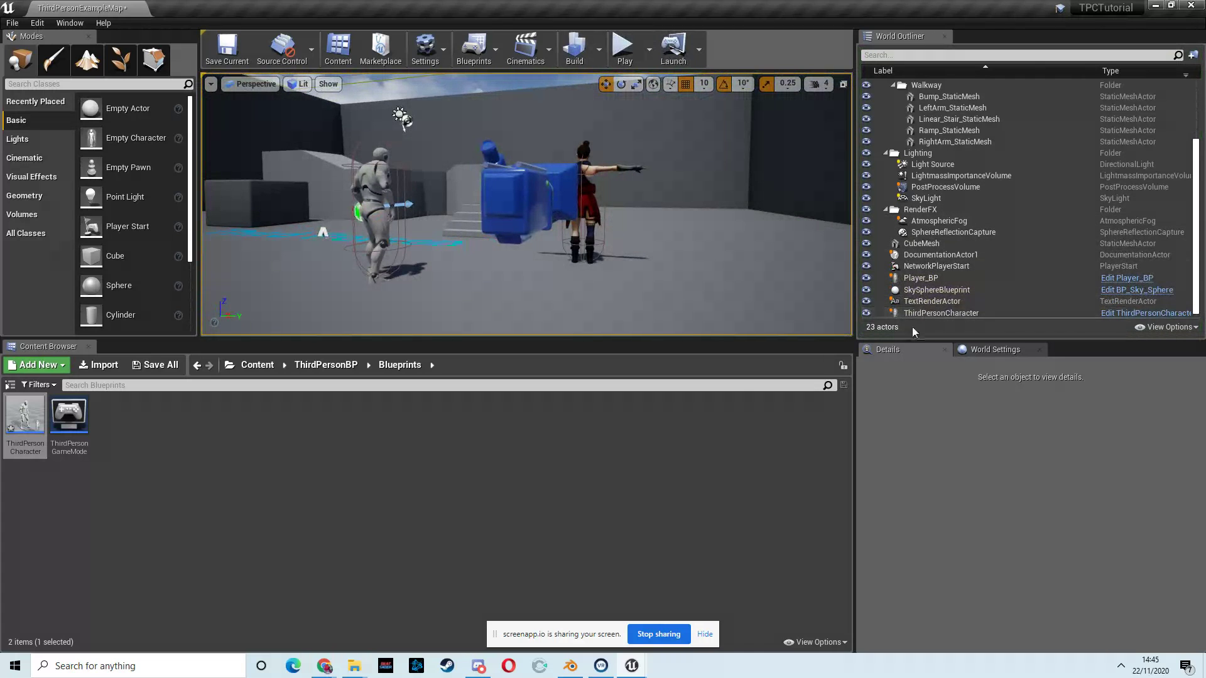
left_click(1145, 314)
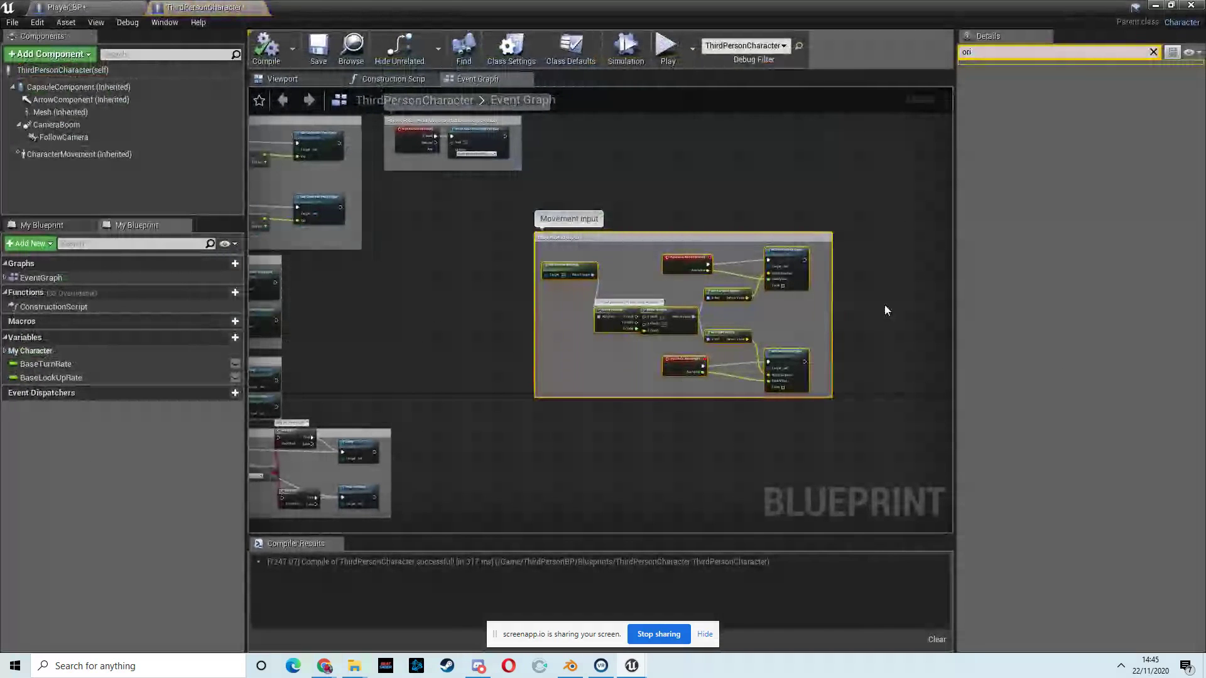
left_click(261, 7)
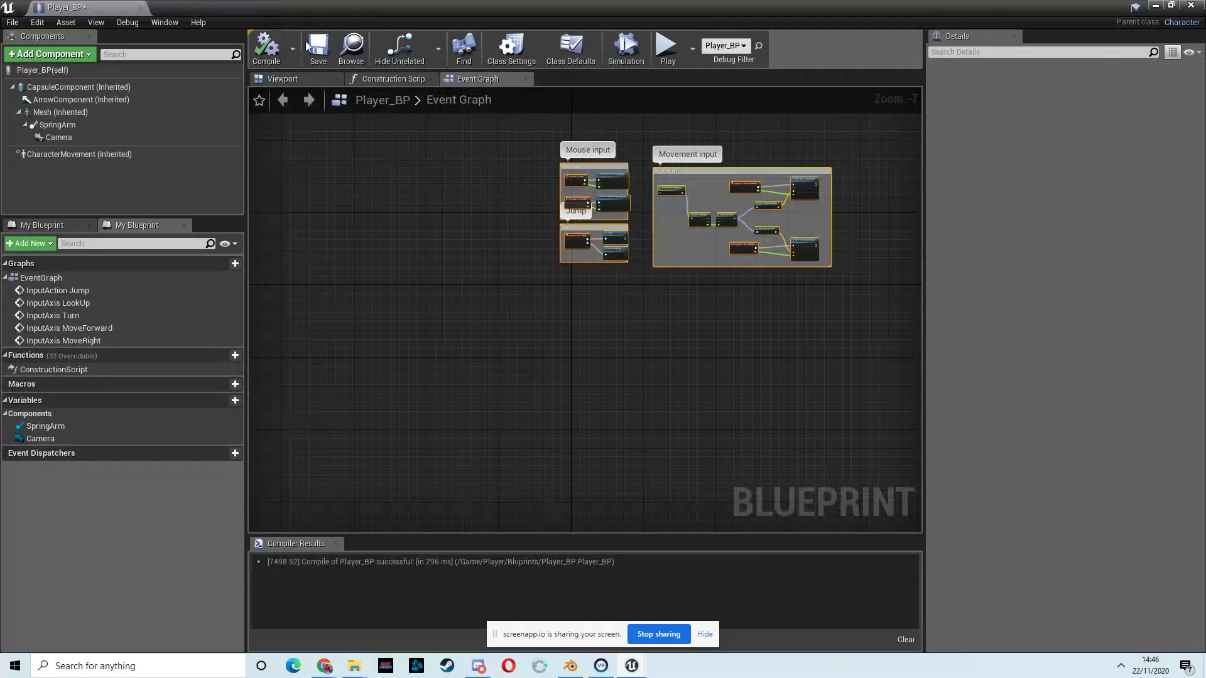
right_click_drag(533, 232, 420, 283)
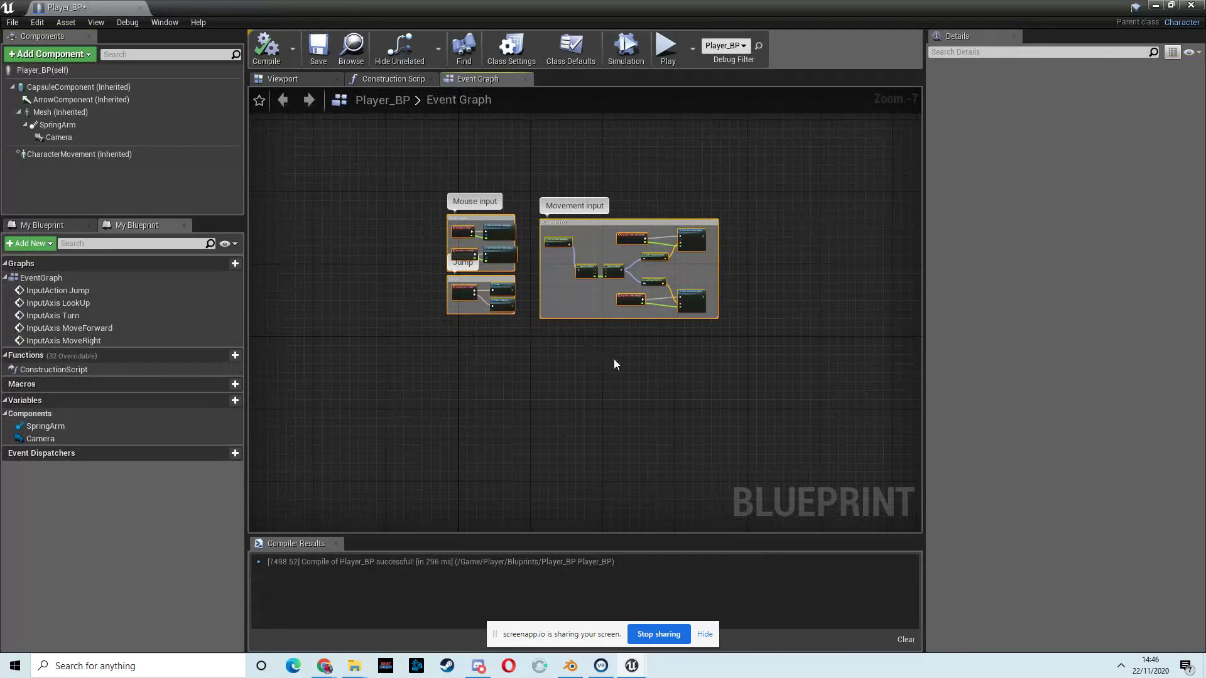
Step: Enable Use Pawn Control Rotation on Player_BP's SpringArm component
left_click(59, 112)
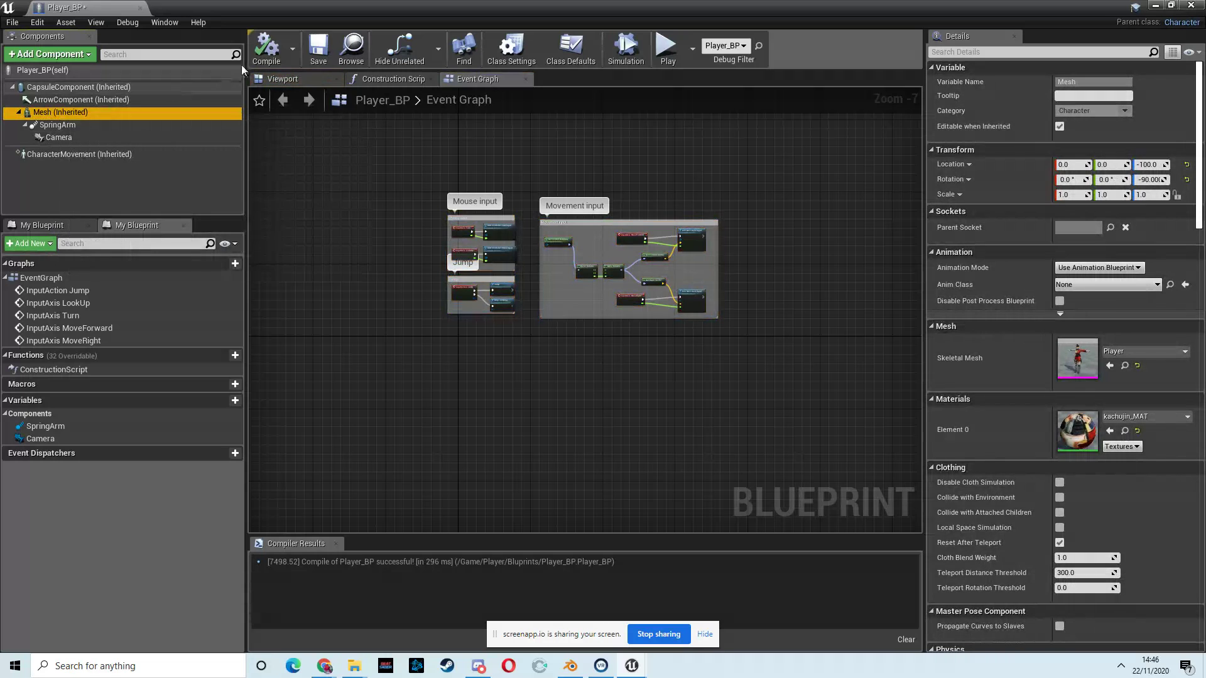
left_click(281, 80)
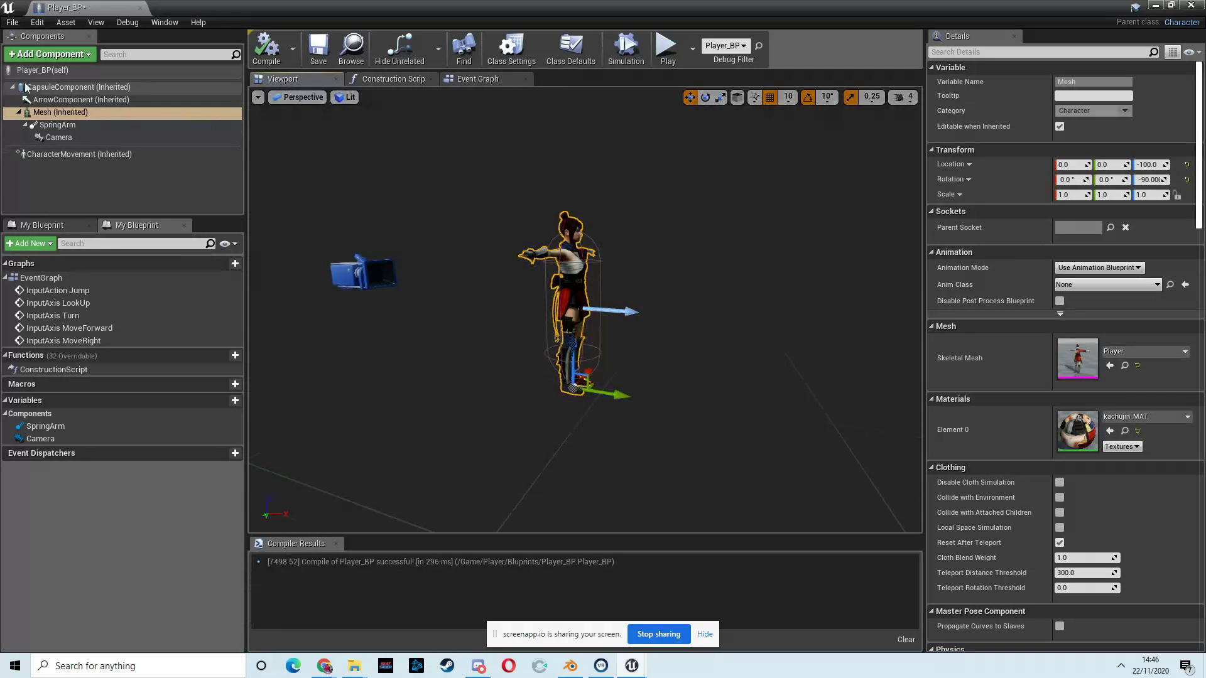
left_click(59, 124)
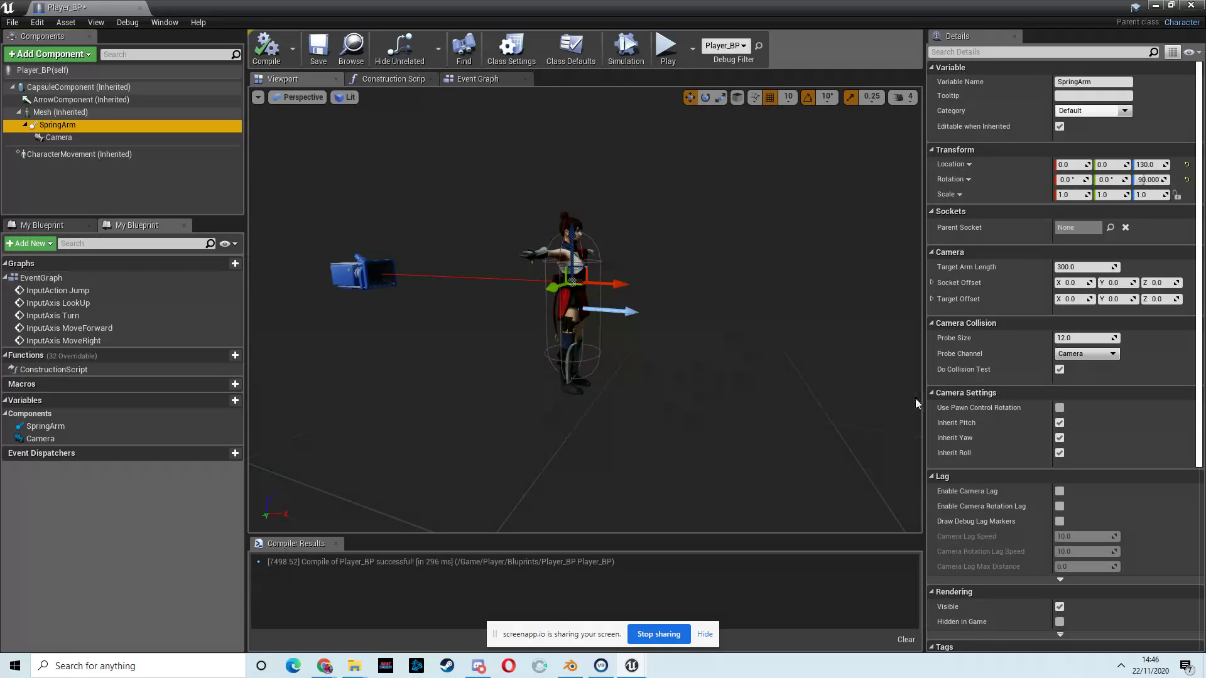
left_click(1059, 408)
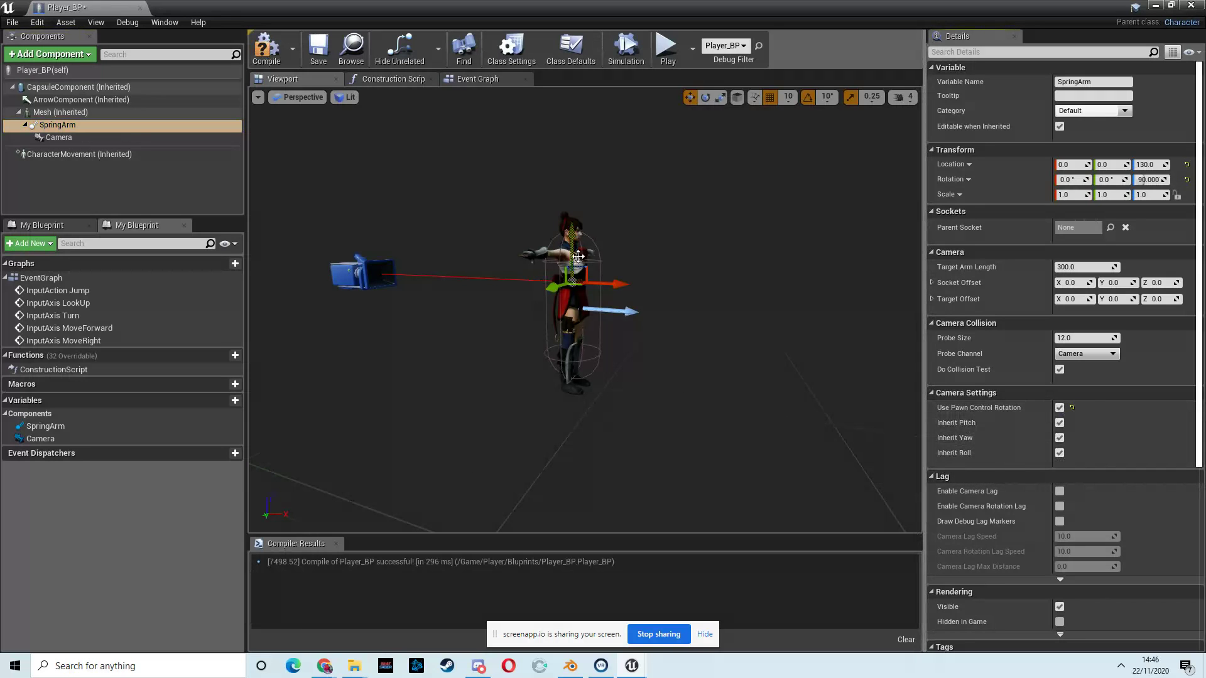
Step: Disable Use Controller Rotation Yaw in Player_BP's class defaults and compile the blueprint
left_click(42, 70)
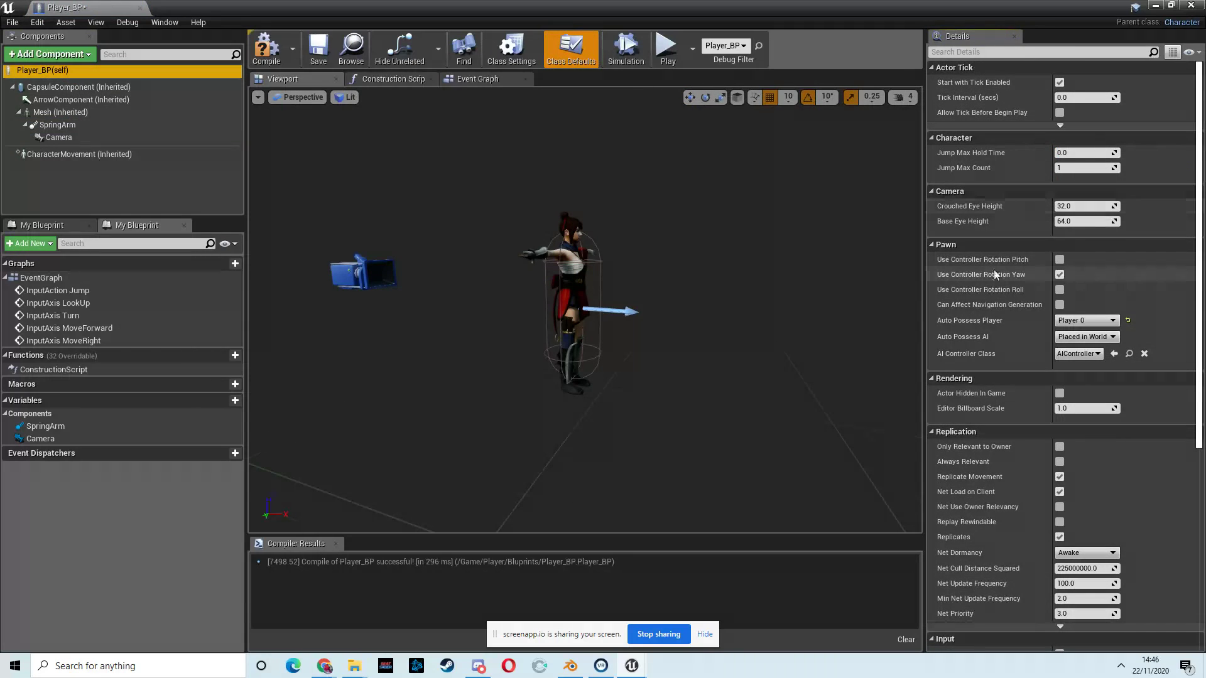
mouse_move(995, 275)
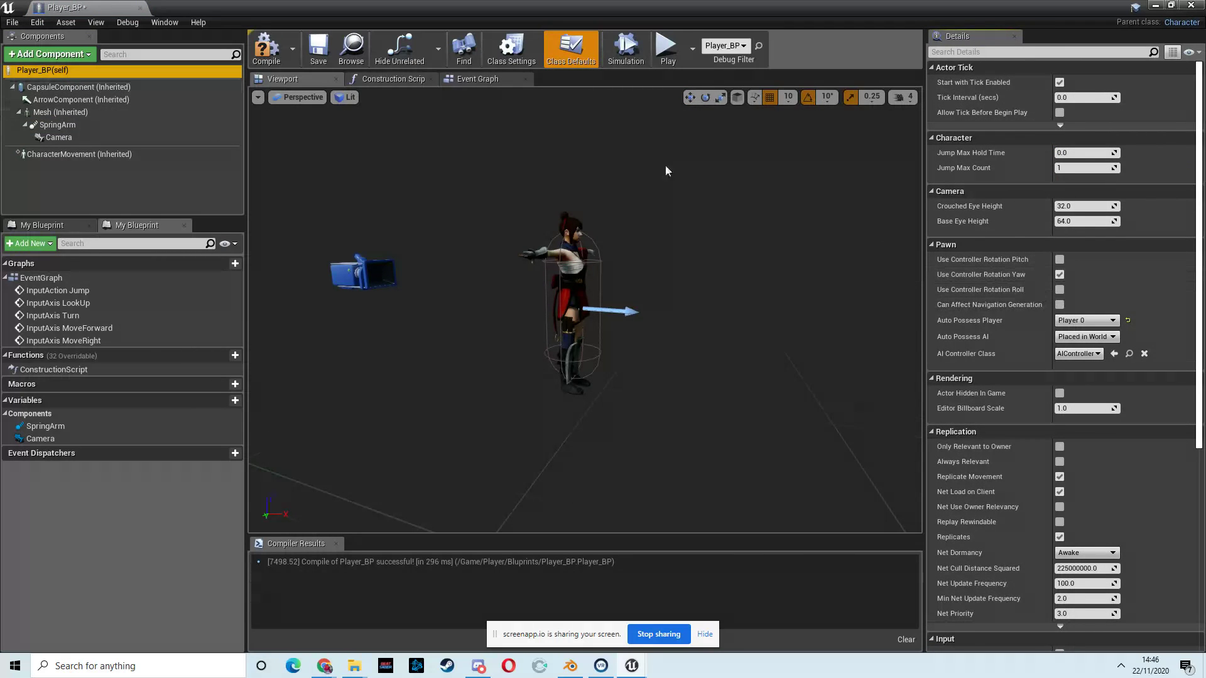
left_click(1059, 274)
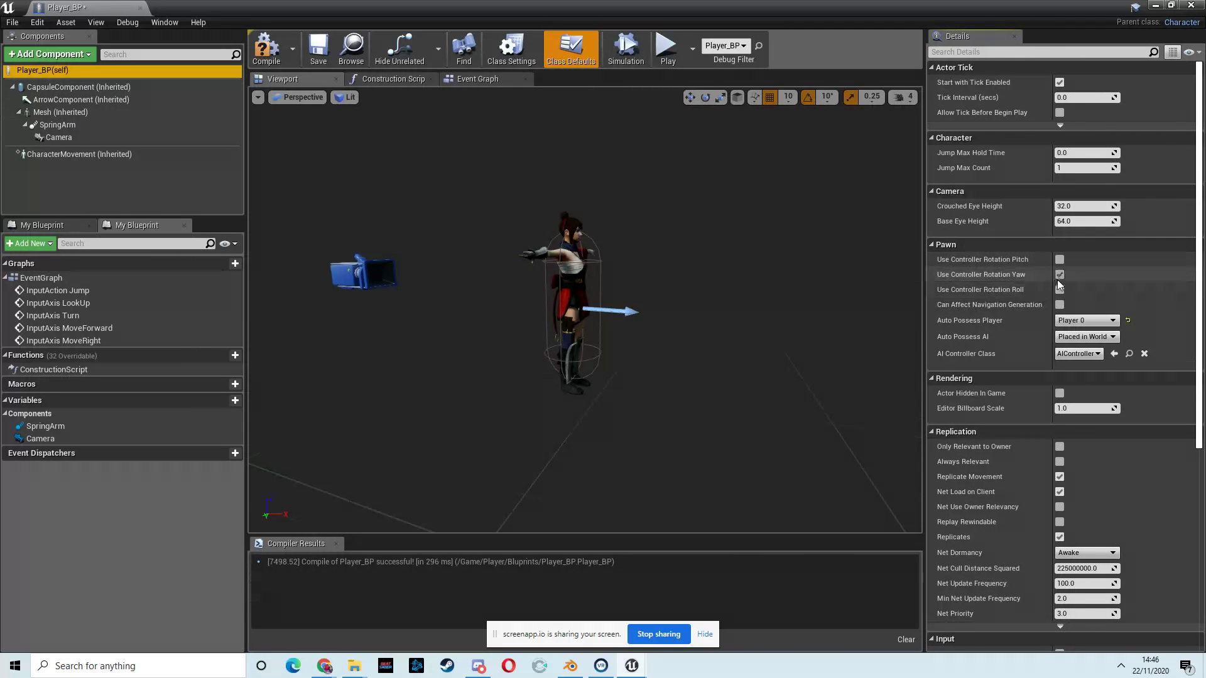
left_click(266, 48)
Step: Play-test the level to check how the camera orbits while the character walks, and stop the session
left_click(1155, 6)
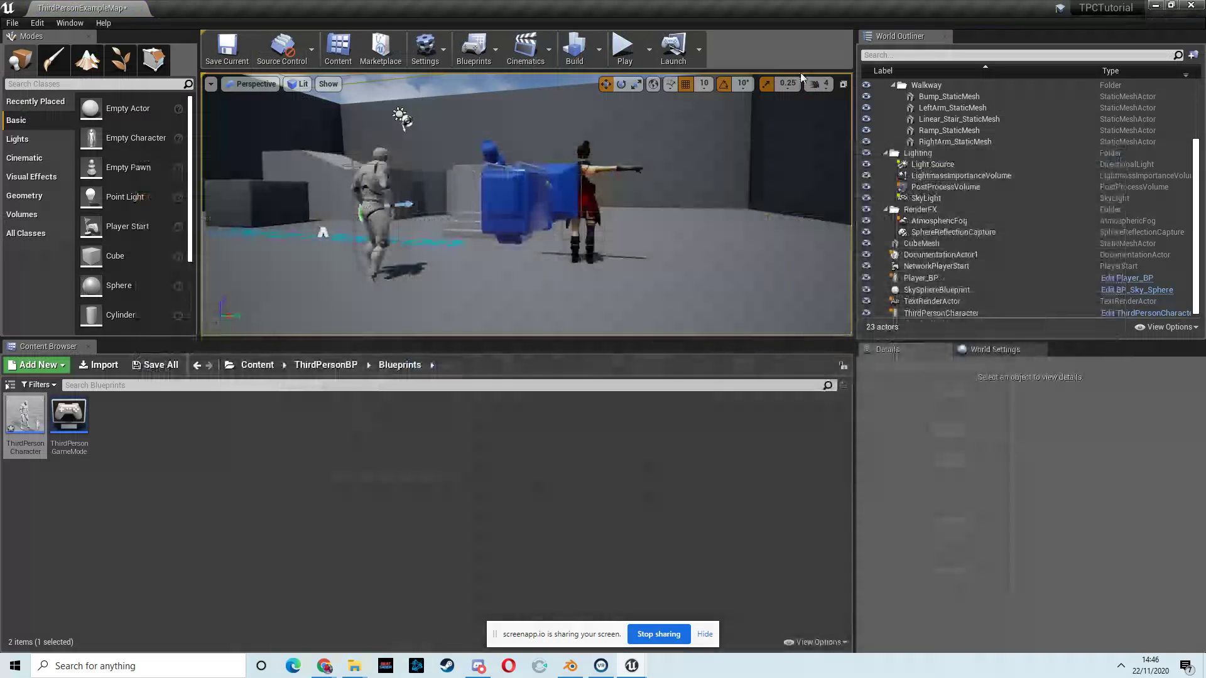
left_click(622, 48)
left_click(666, 189)
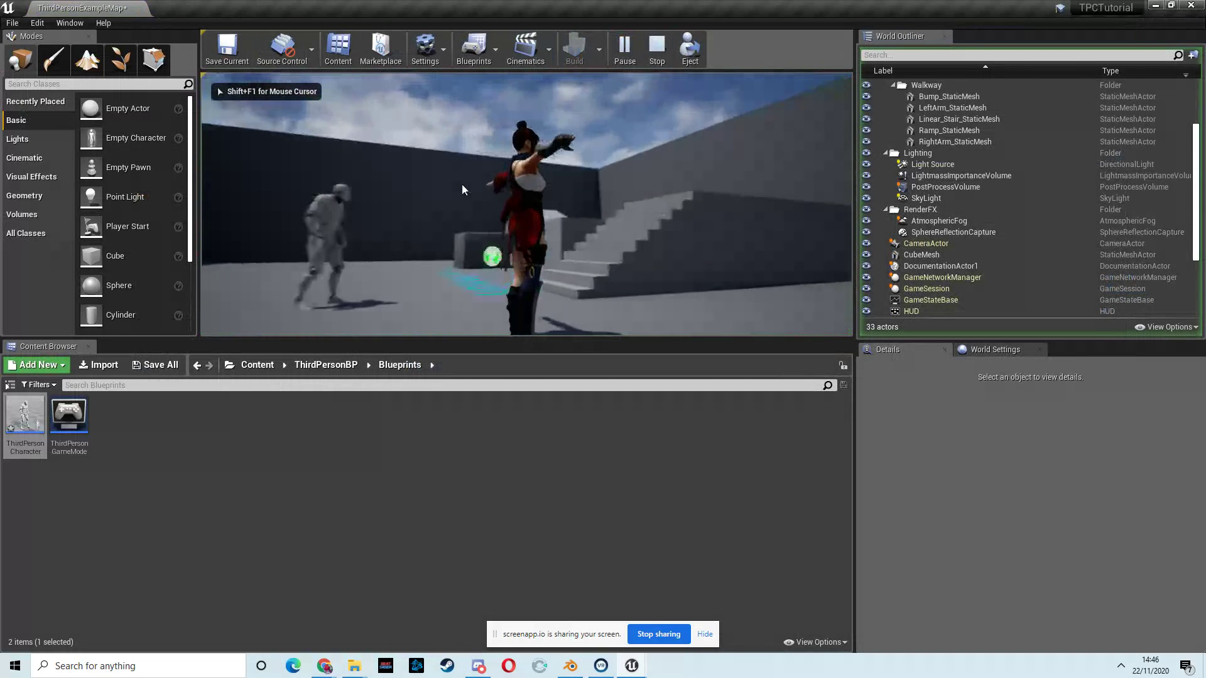
key("w")
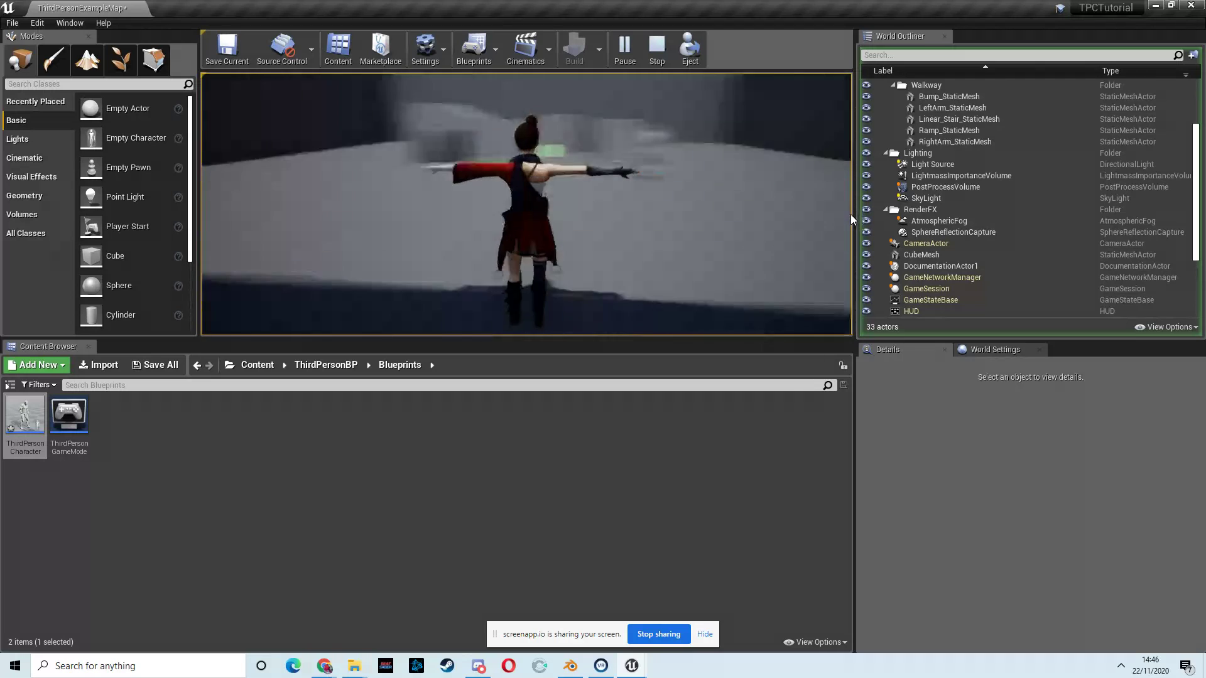
key("Escape")
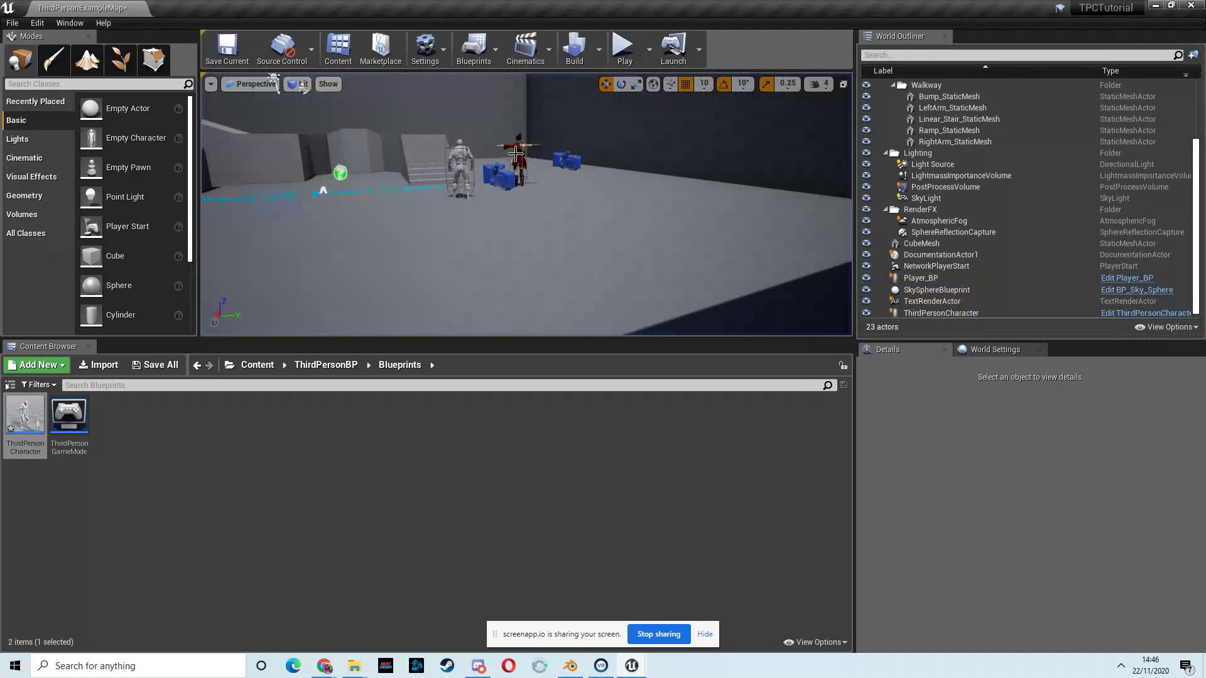
Step: Open Player_BP, enable Orient Rotation to Movement on its CharacterMovement component and compile the blueprint
left_click(515, 154)
left_click(1138, 277)
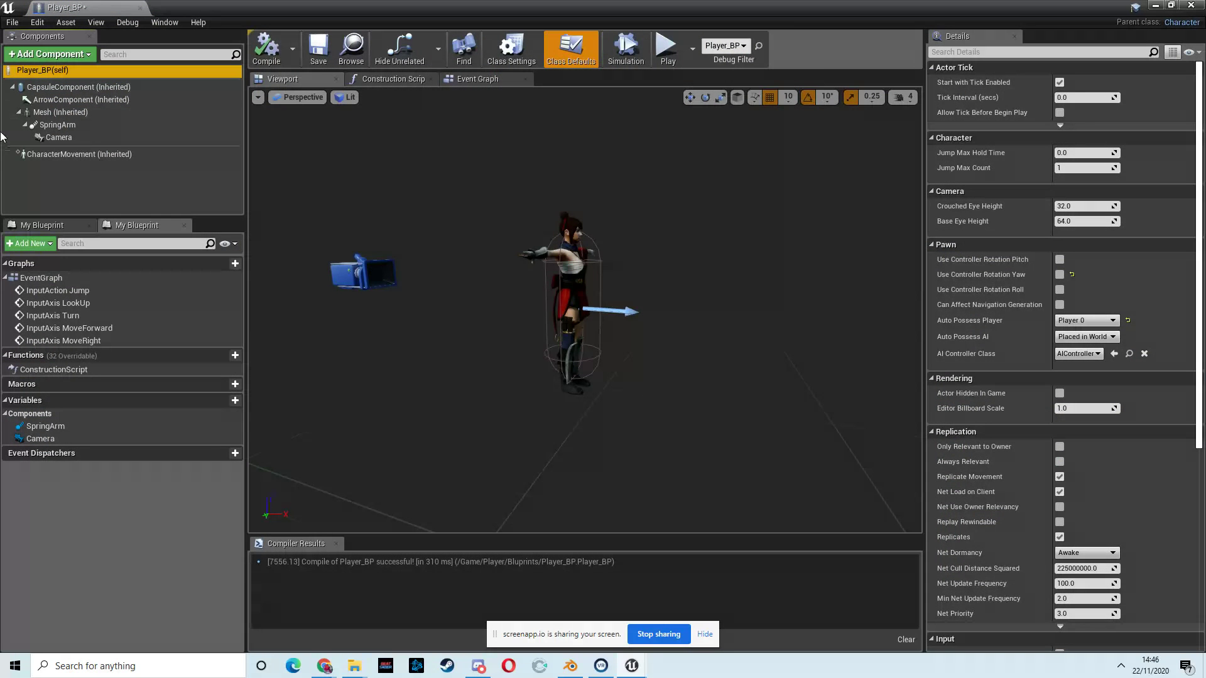
left_click(32, 155)
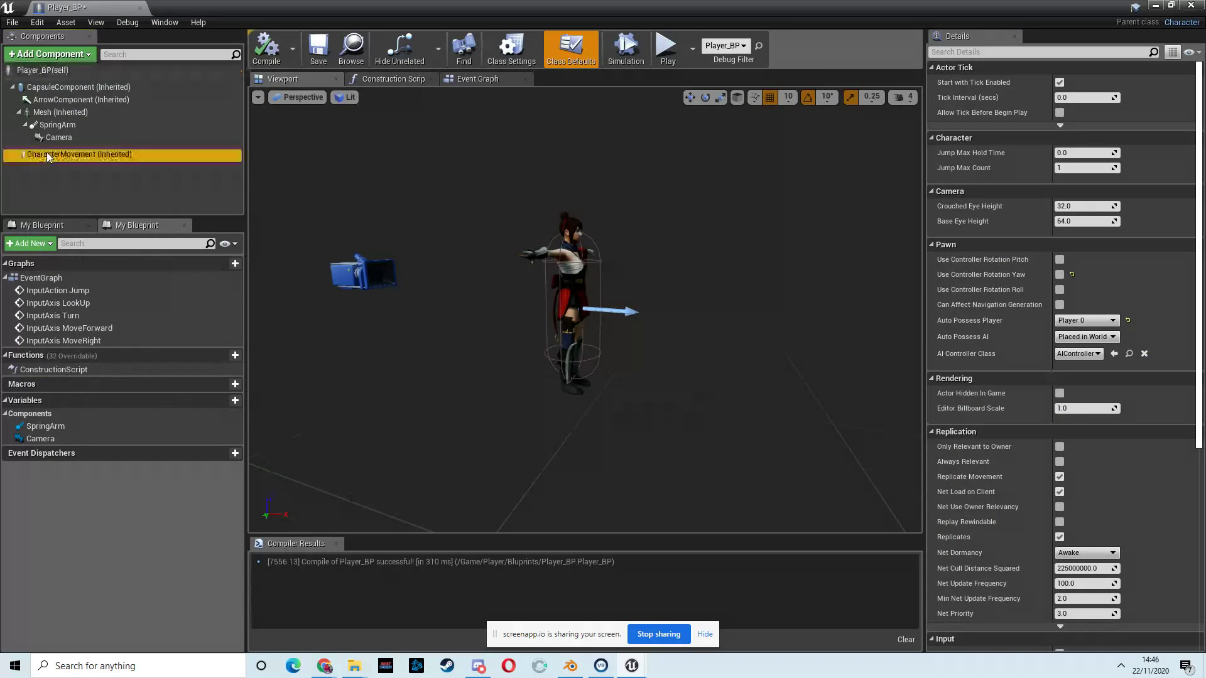
left_click(979, 52)
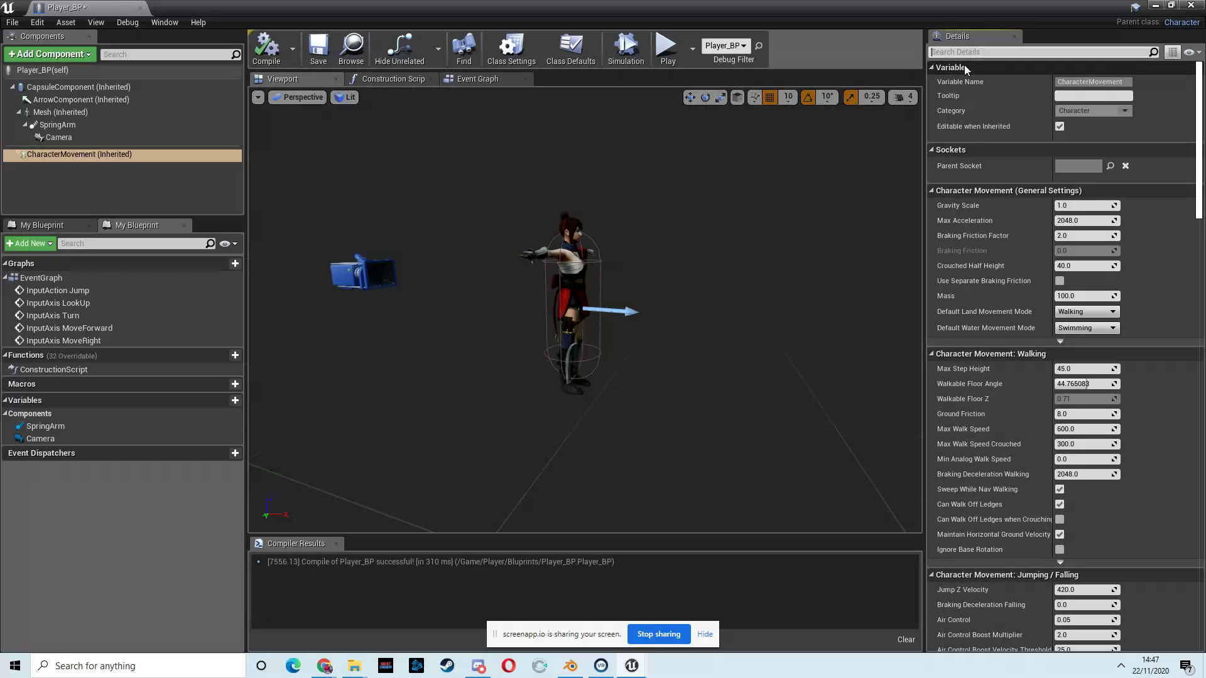
type("ori")
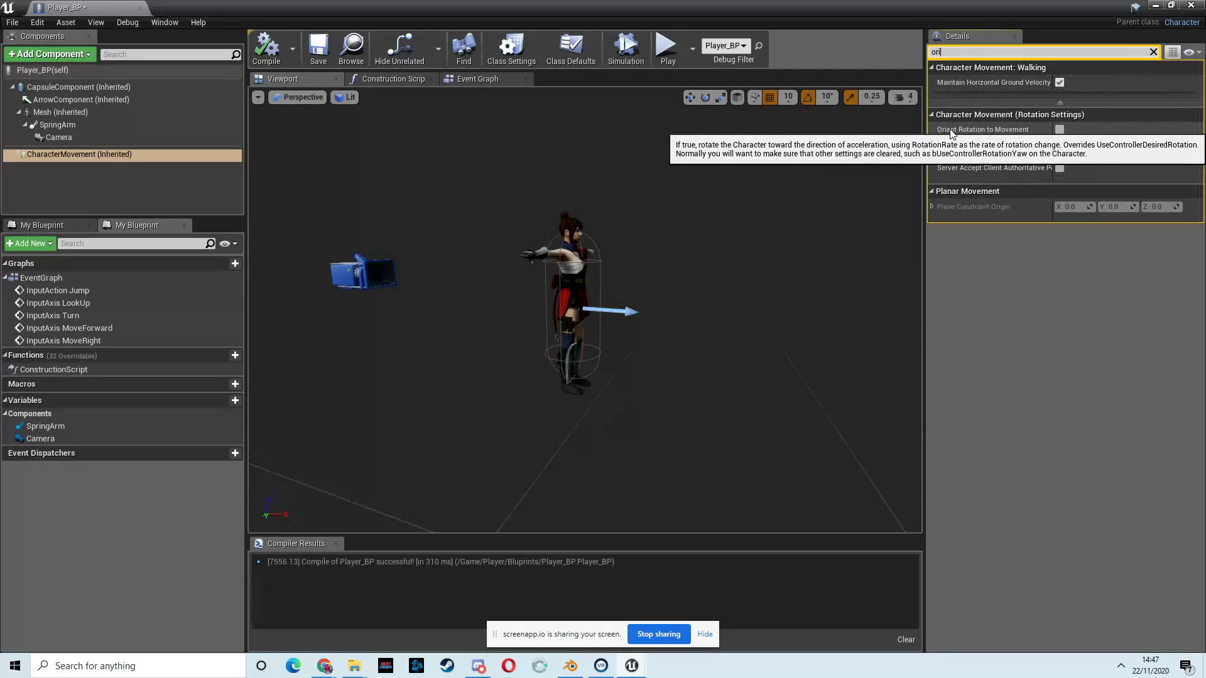
left_click(1059, 131)
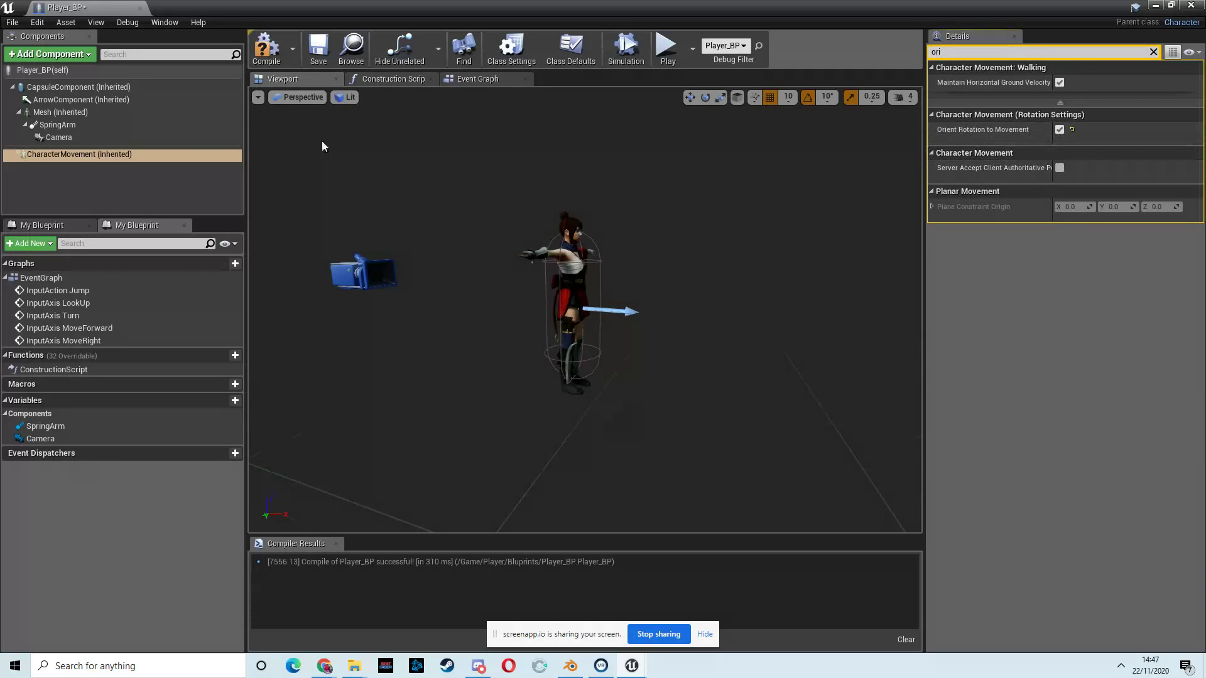
Step: Play-test the level, walking forward and backward to check that the character turns toward its movement direction, and end the session
left_click(1156, 6)
left_click(624, 47)
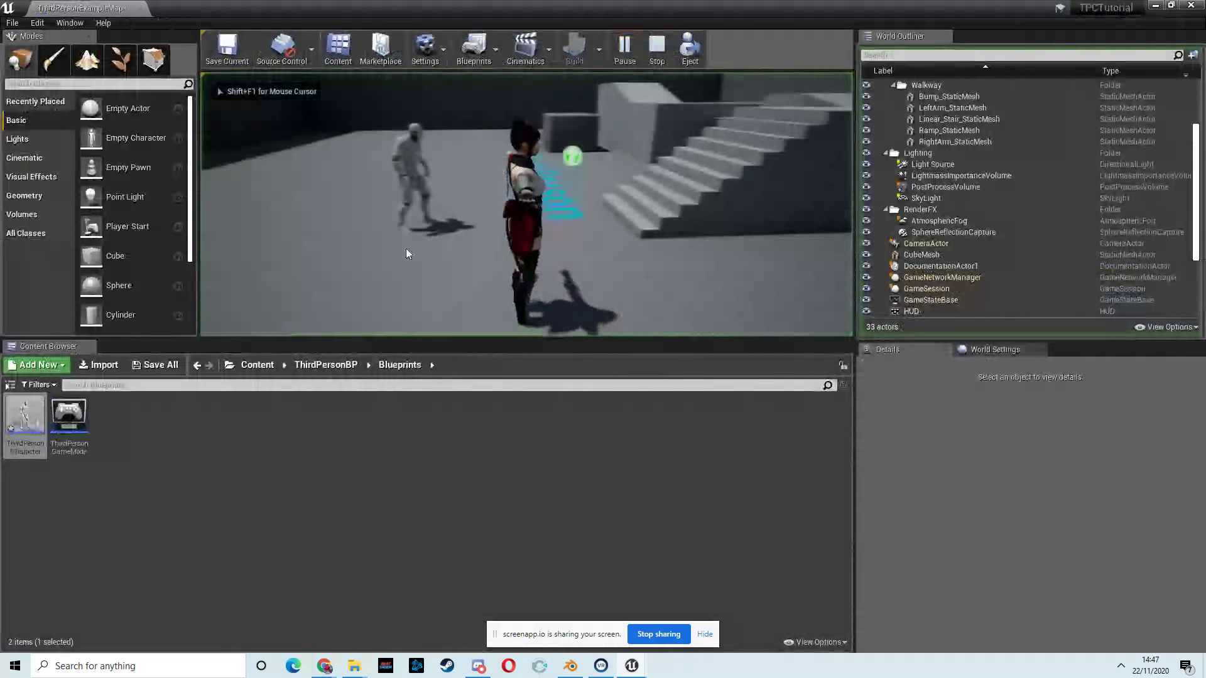
key("w")
key("s")
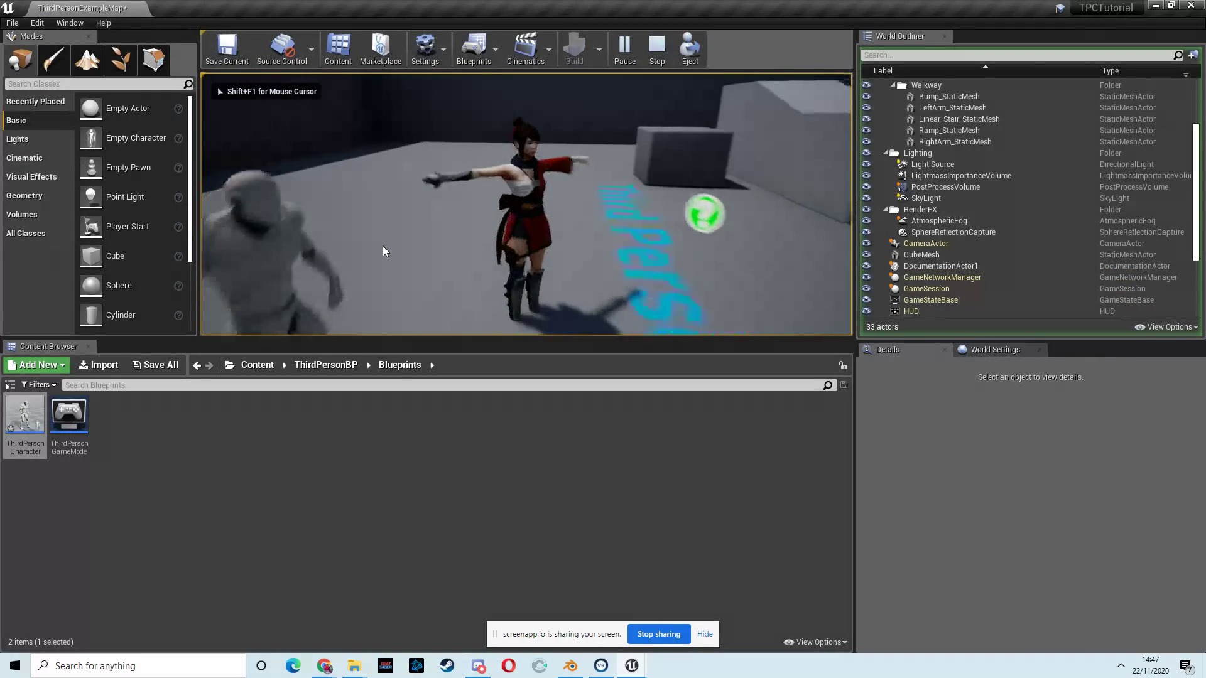
key("w")
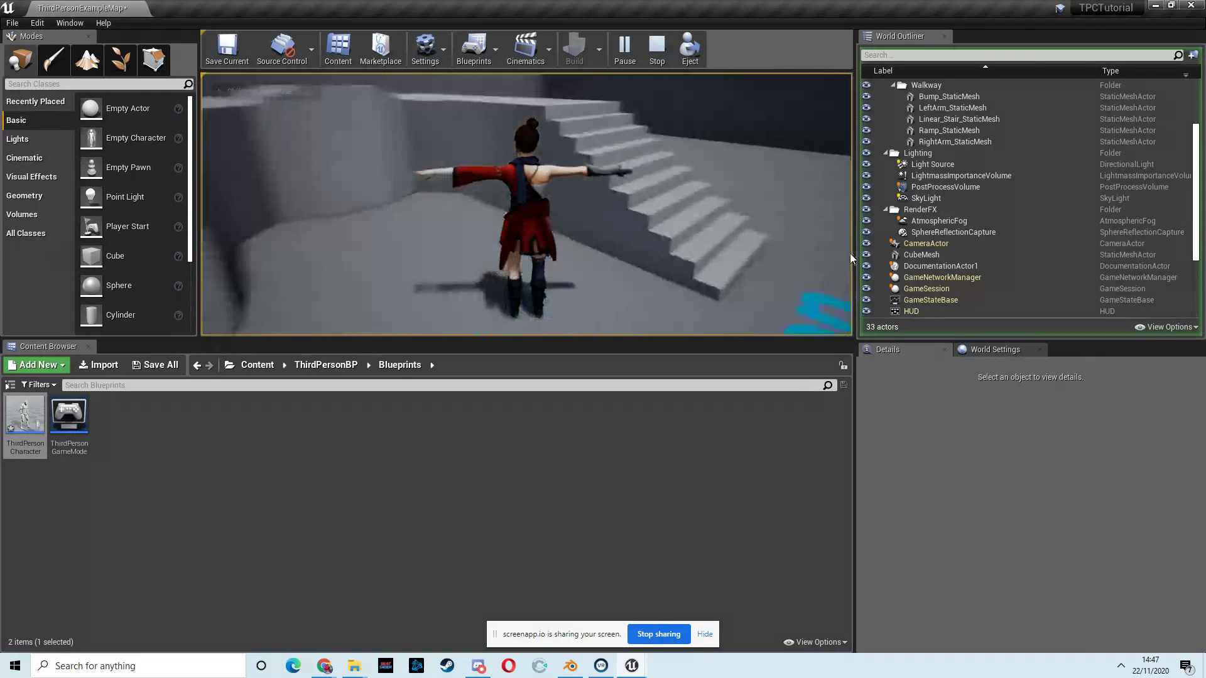
key("w")
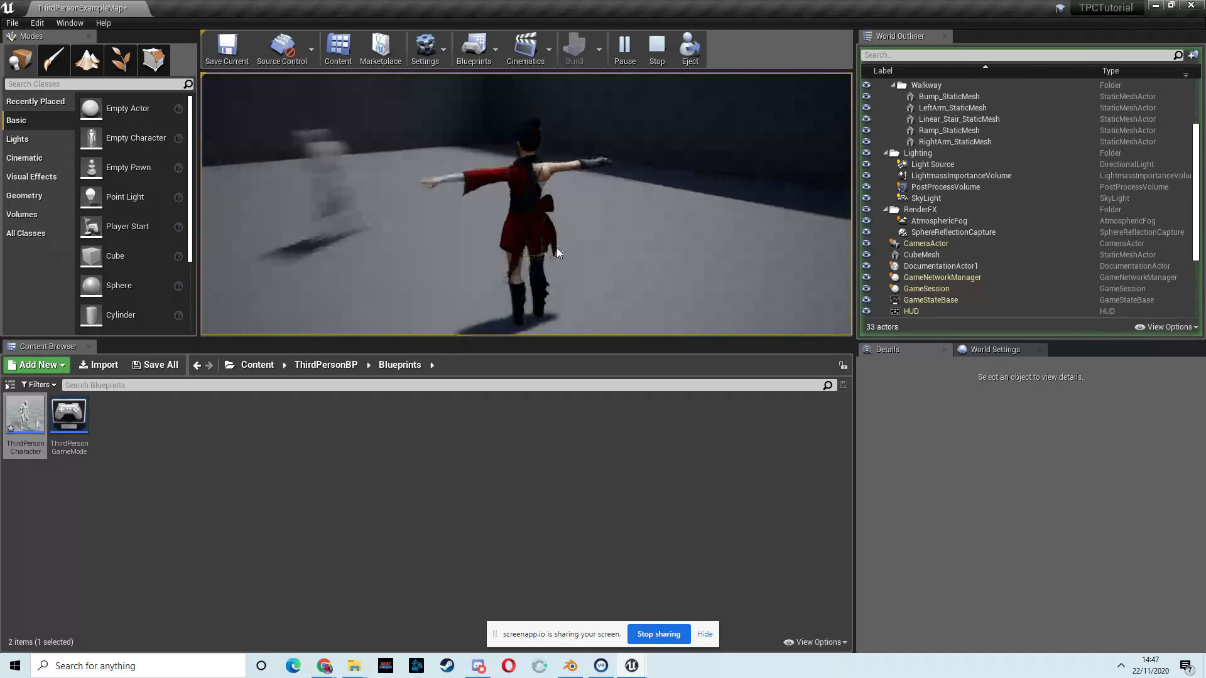
key("w")
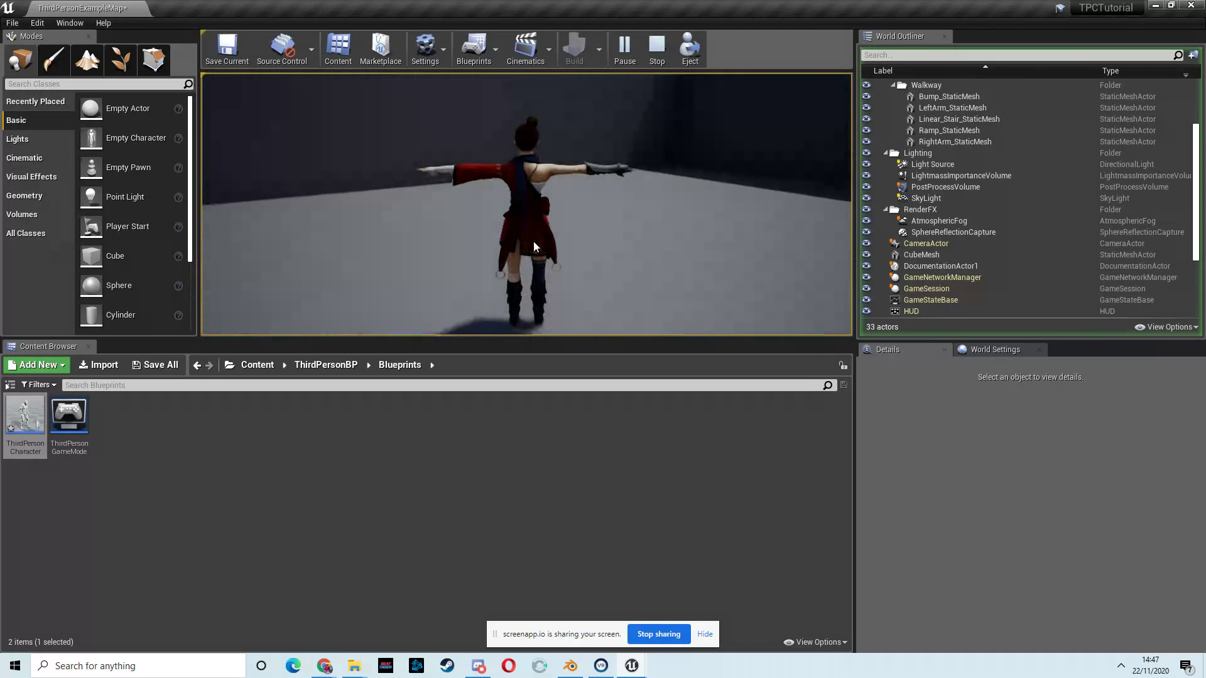
key("w")
key("s")
key("w")
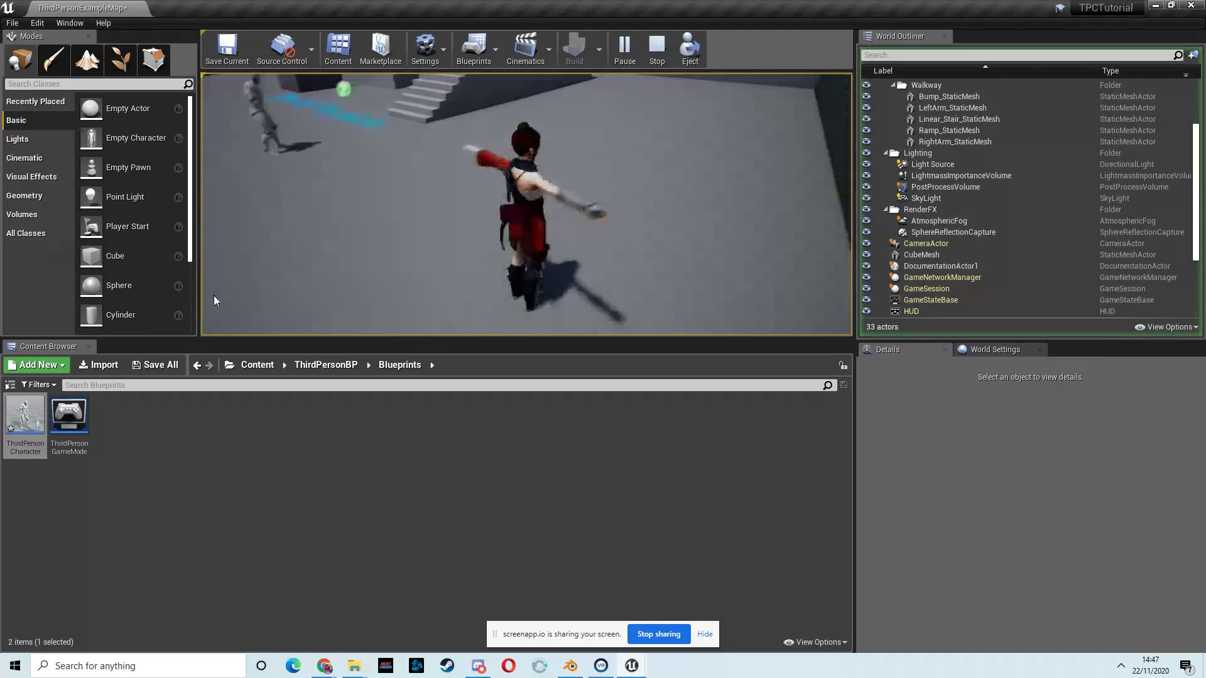
key("w")
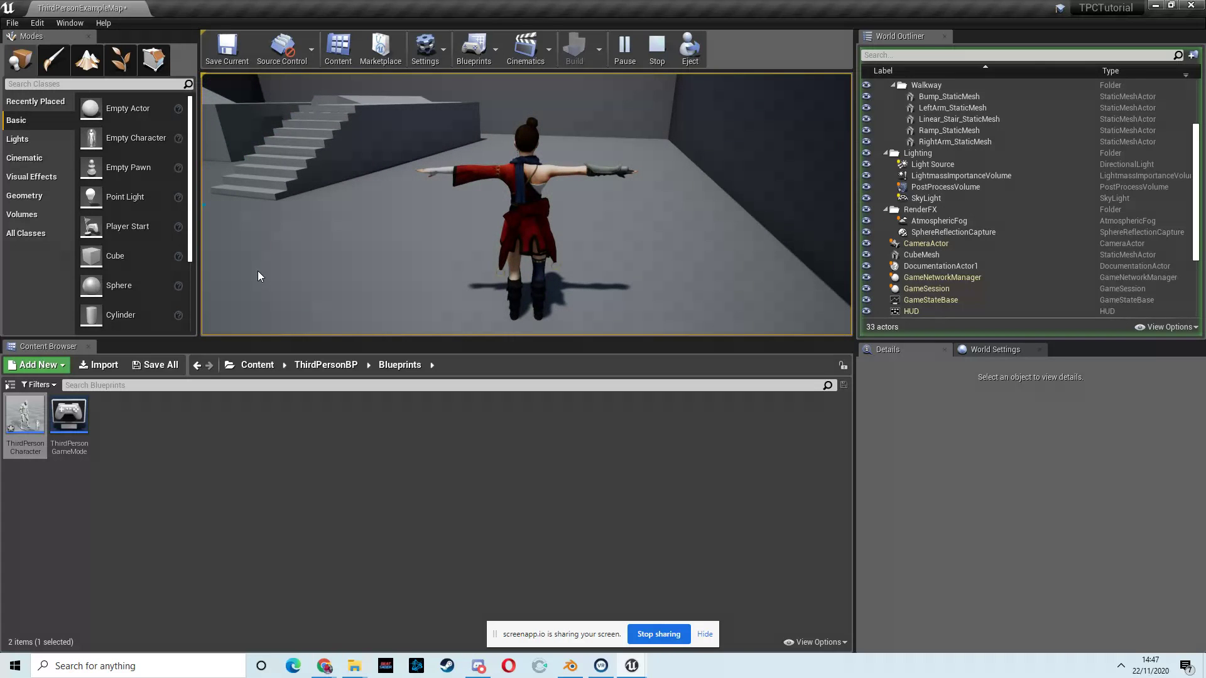
key("Escape")
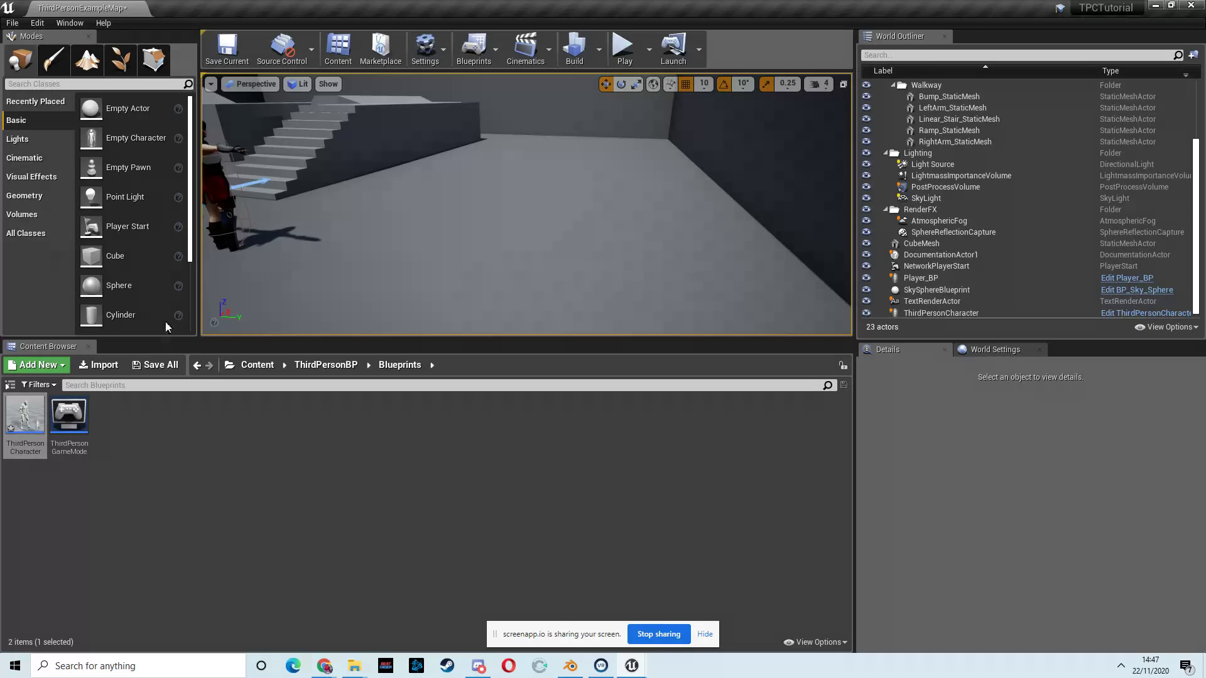
Step: Create a Blend Space 1D based on Player_Skeleton in the Content/Player/Animtions folder
left_click(272, 374)
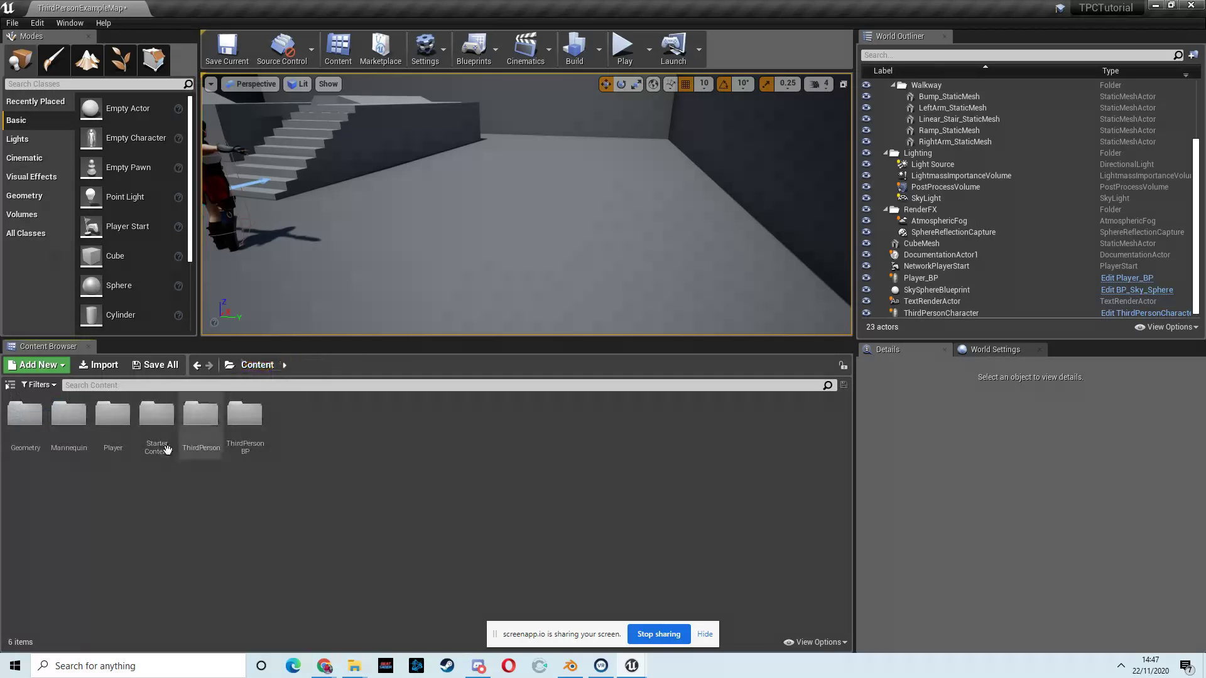
double_click(113, 414)
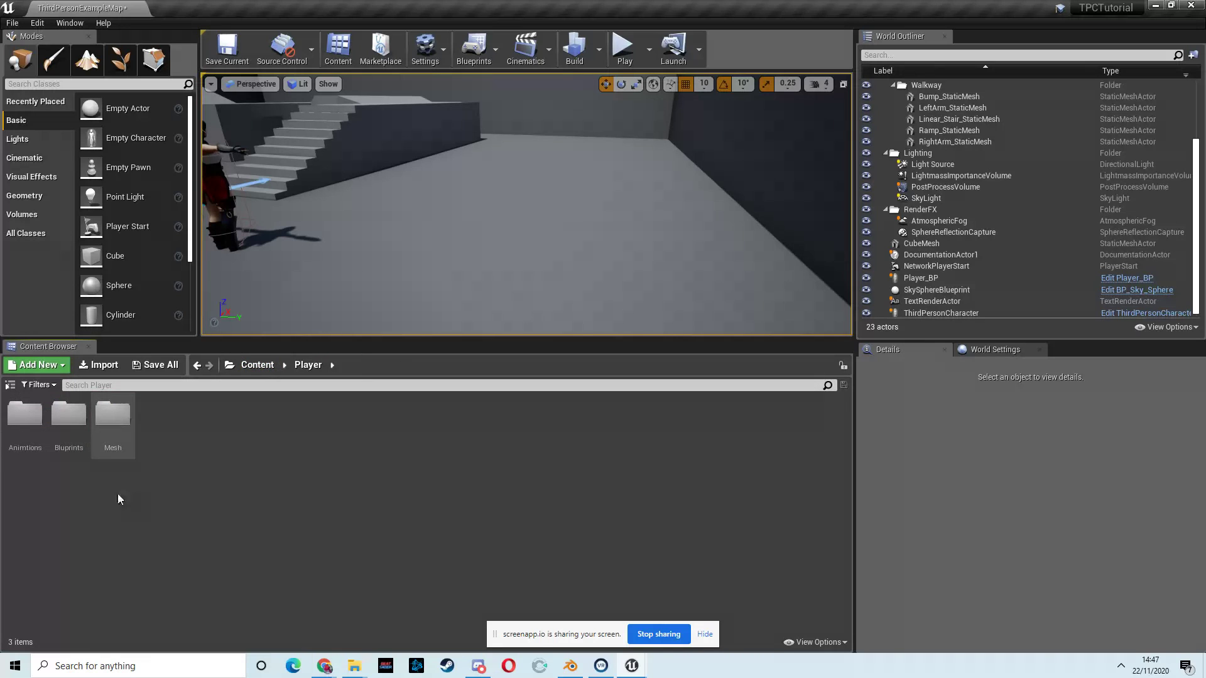
double_click(25, 413)
right_click(338, 437)
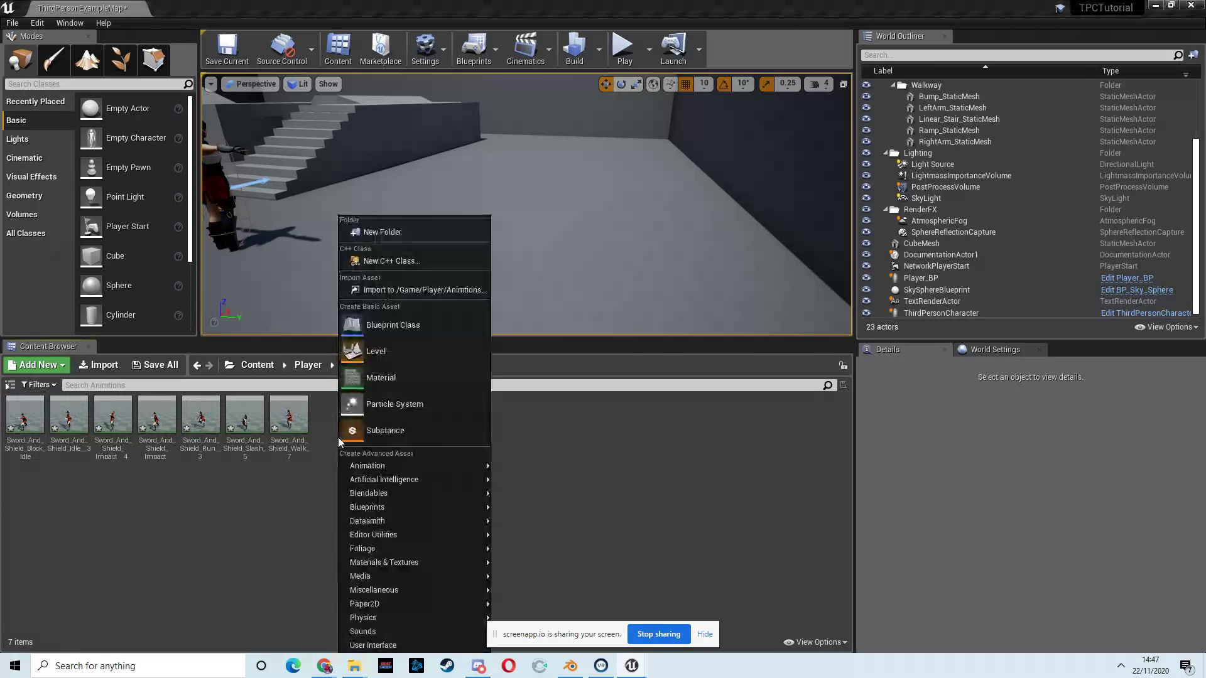
mouse_move(358, 468)
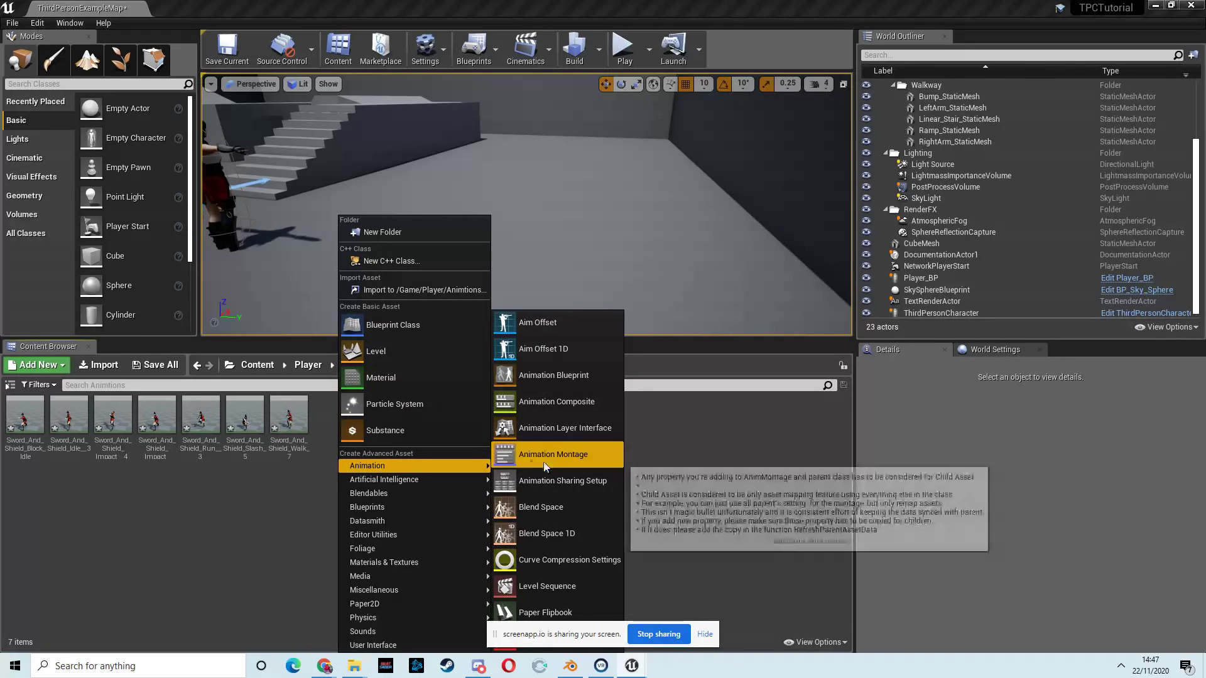
left_click(539, 534)
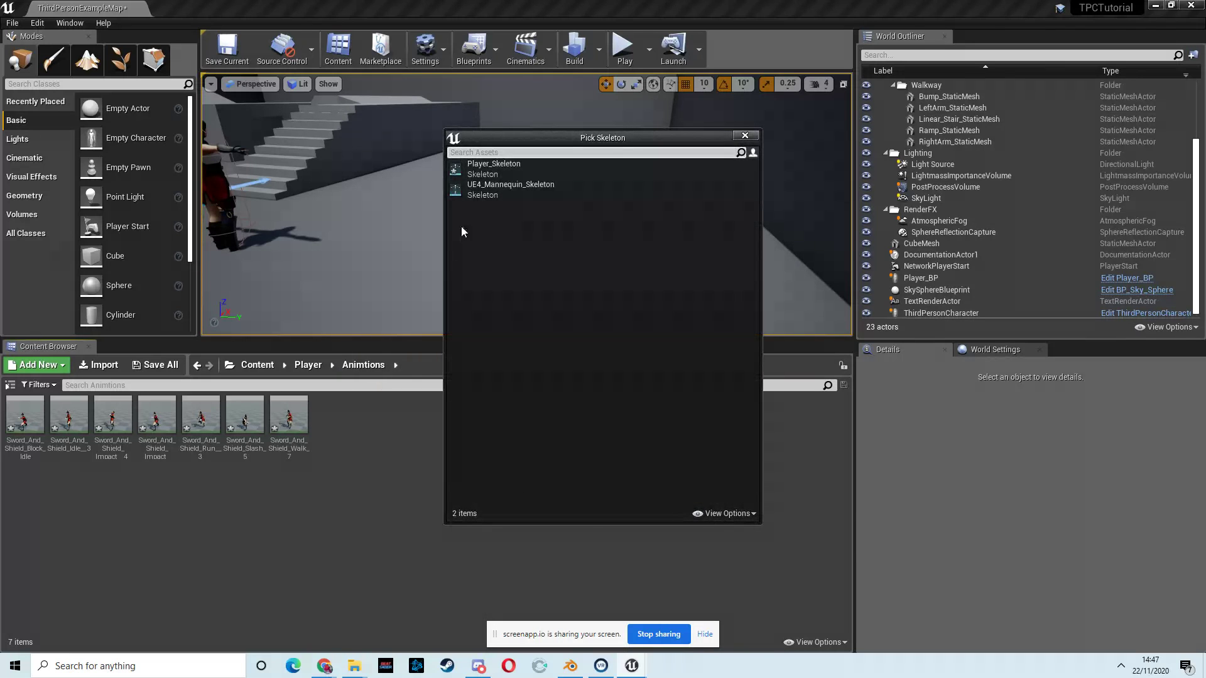
double_click(475, 173)
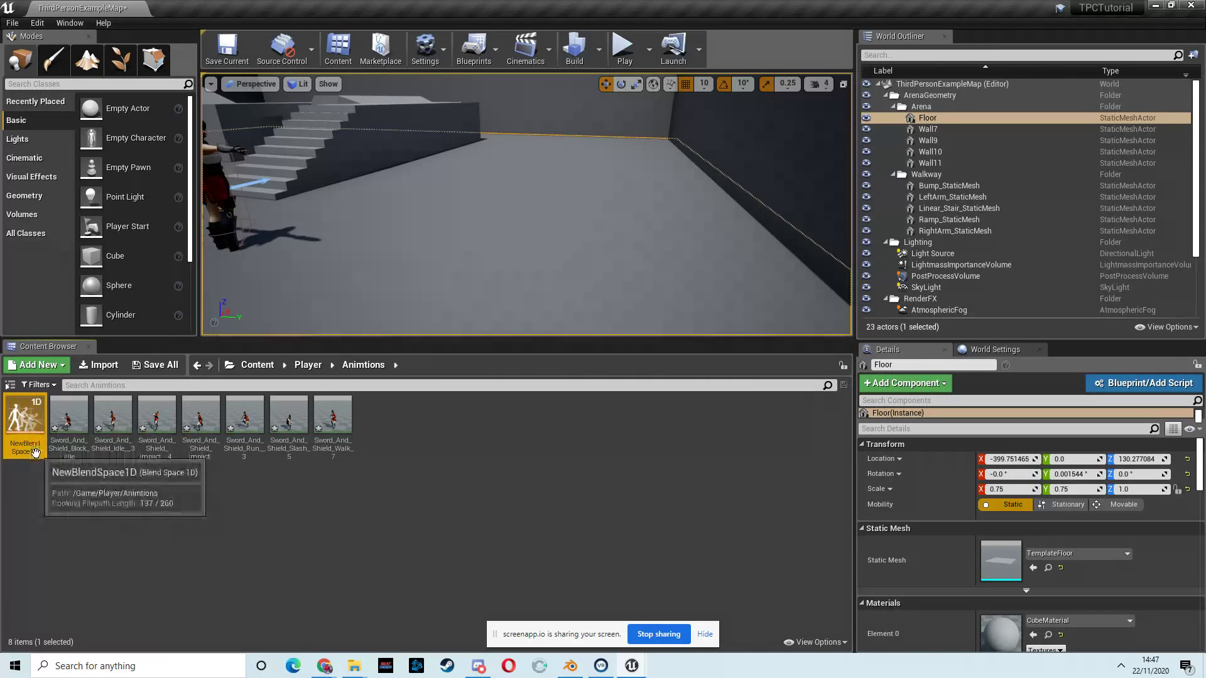
Step: Rename the new blend space asset as Player_BS
left_click(69, 415)
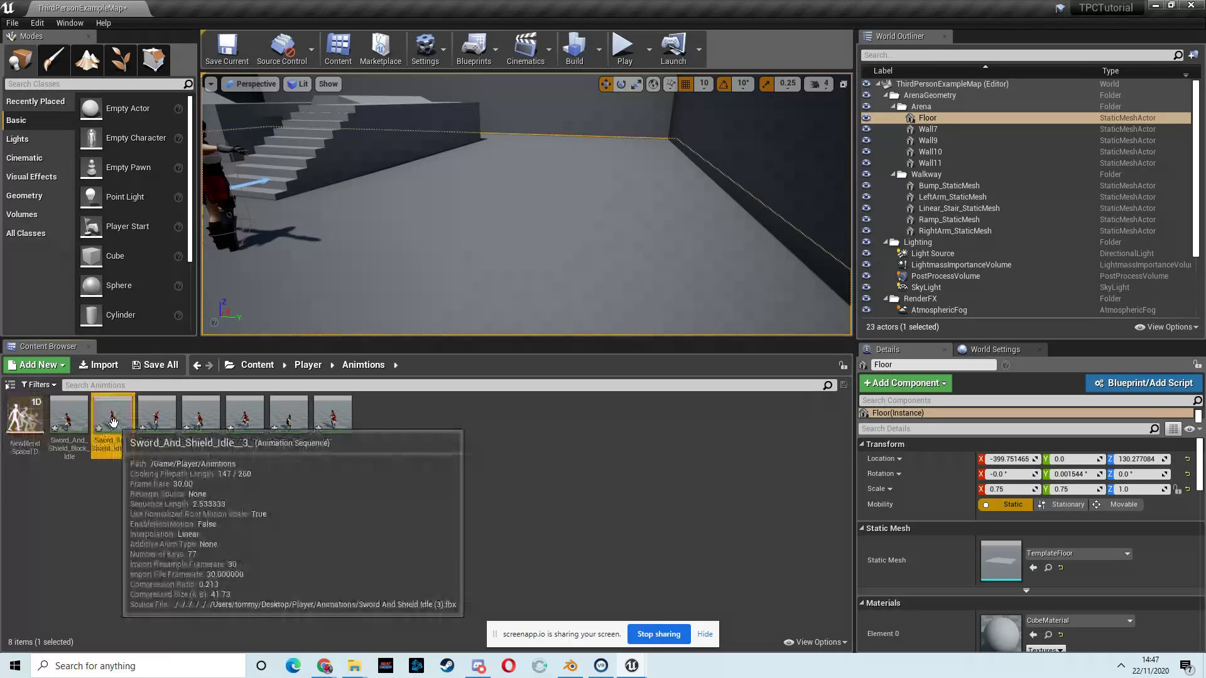
left_click(31, 436)
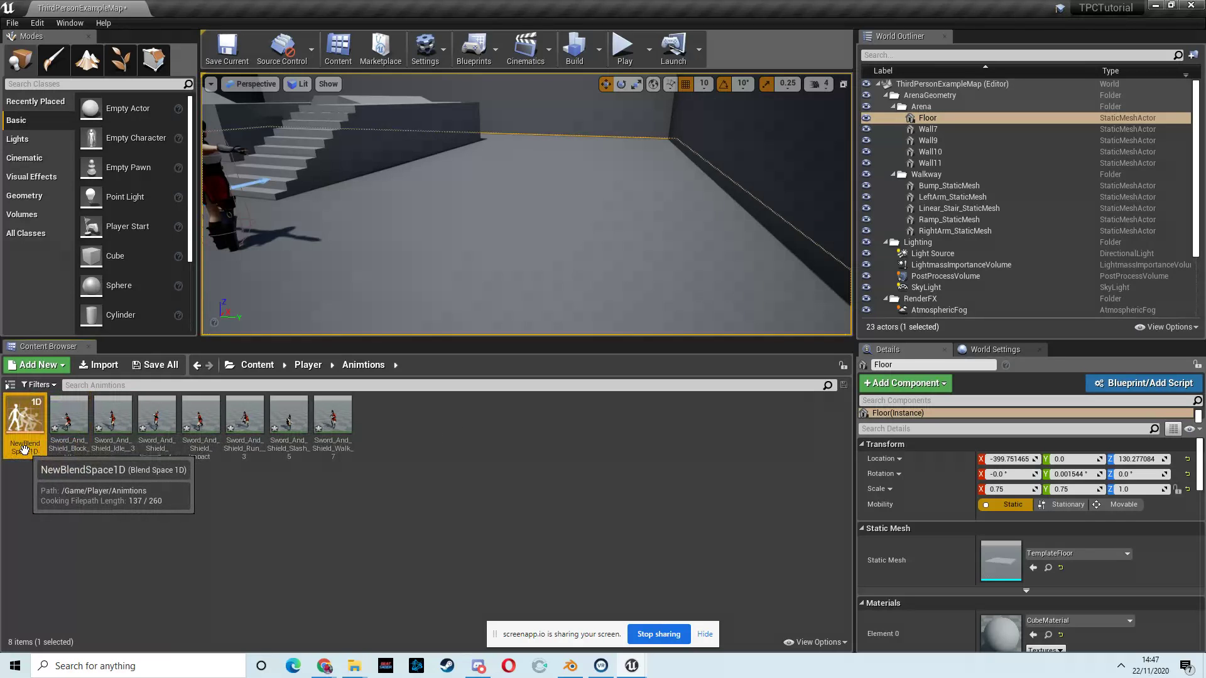
left_click(26, 448)
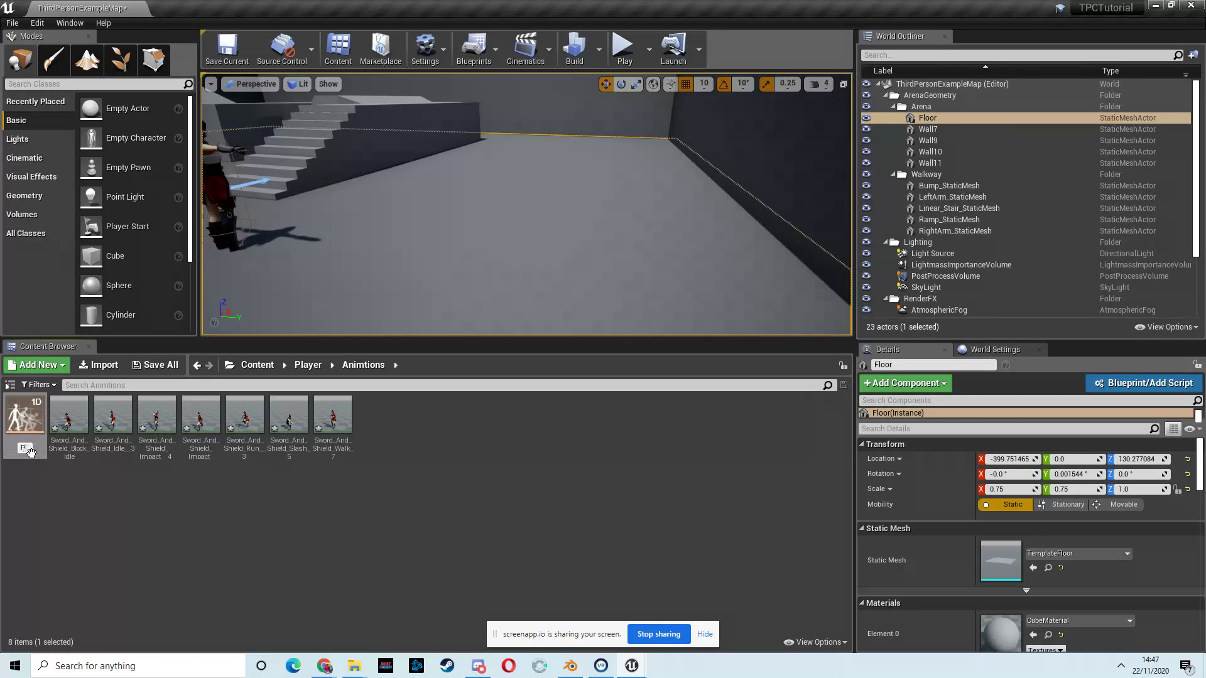
type("Player_BS")
key("Return")
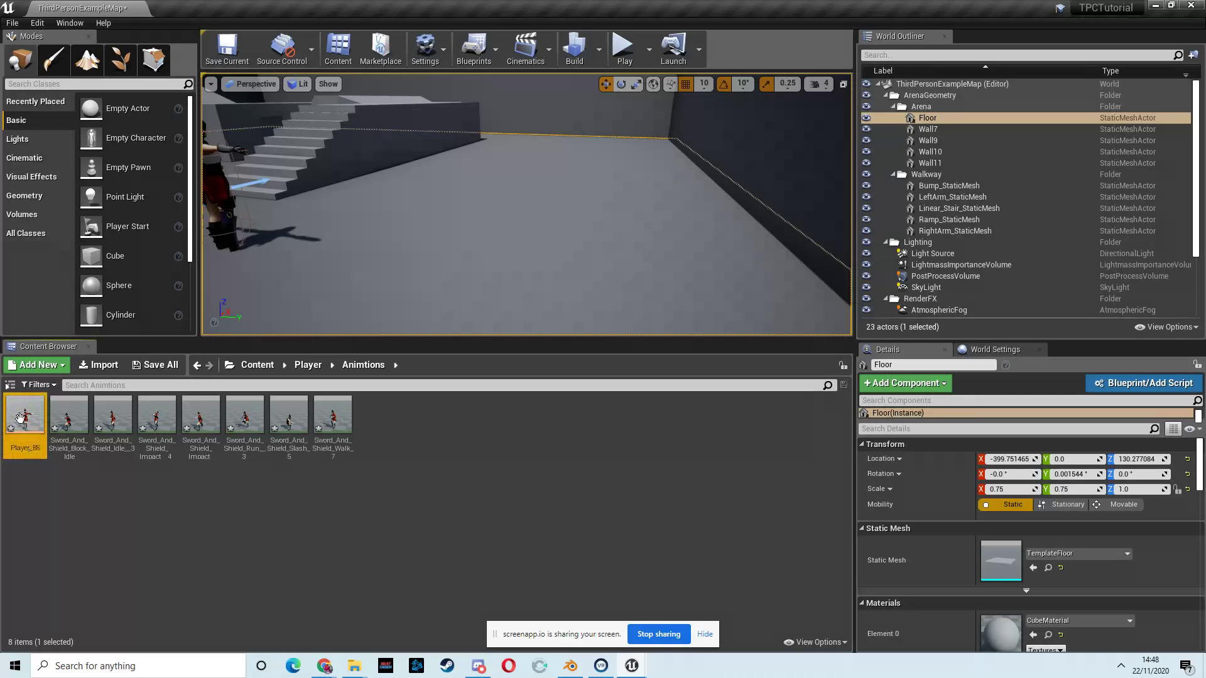
Step: Open Player_BS and configure its horizontal axis with the name Speed, maximum value 600 and interpolation time 0.2
double_click(21, 417)
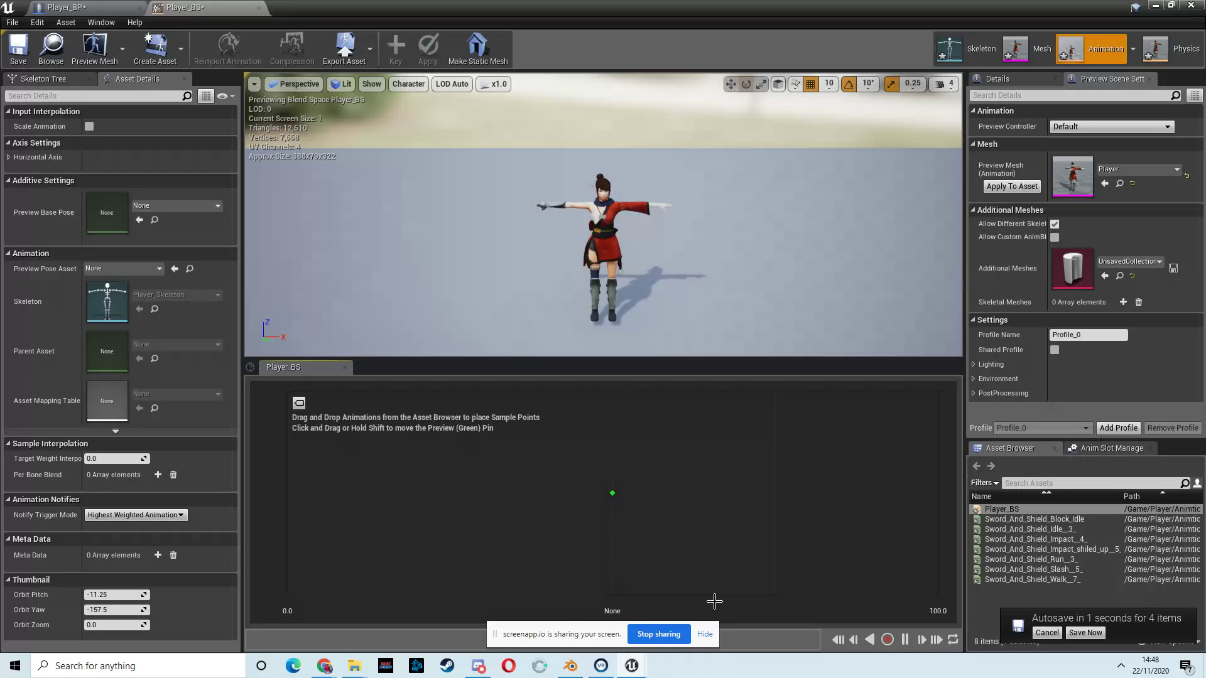
left_click(10, 158)
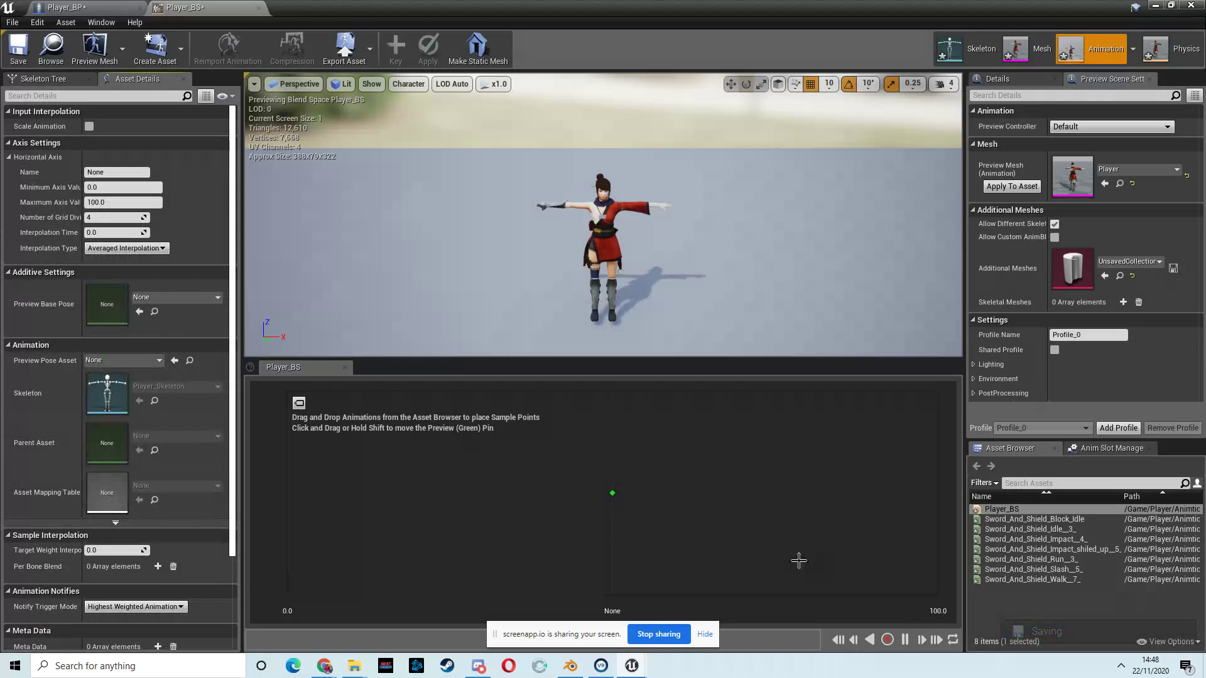
left_click(117, 172)
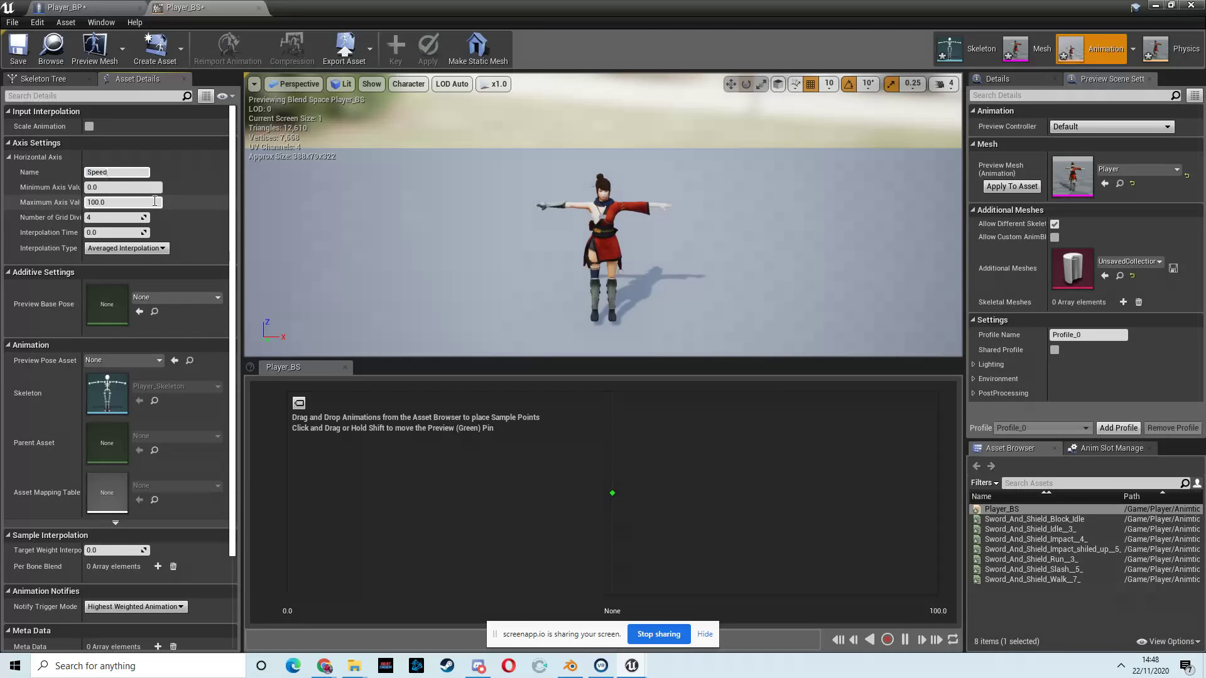
key("Tab")
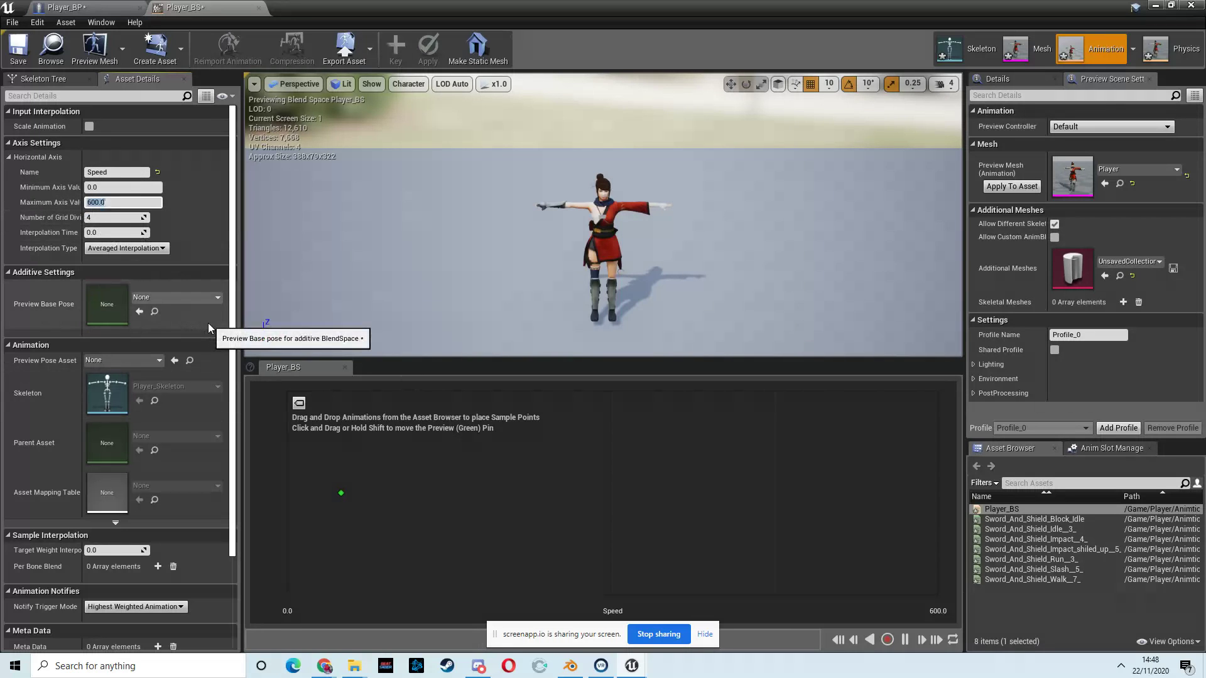
left_click(98, 234)
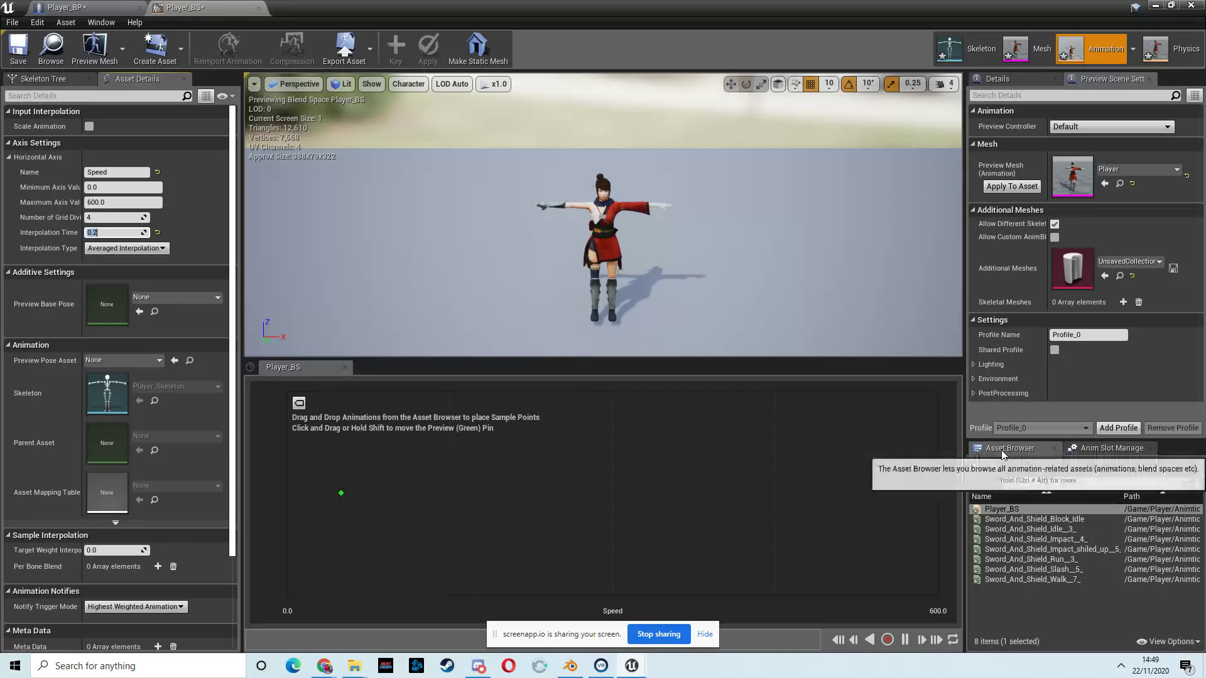
Step: Place Sword_And_Shield_Idle__3_ at Speed 0 and Sword_And_Shield_Walk__7_ at Speed 300 as samples in the blend space
left_click(98, 25)
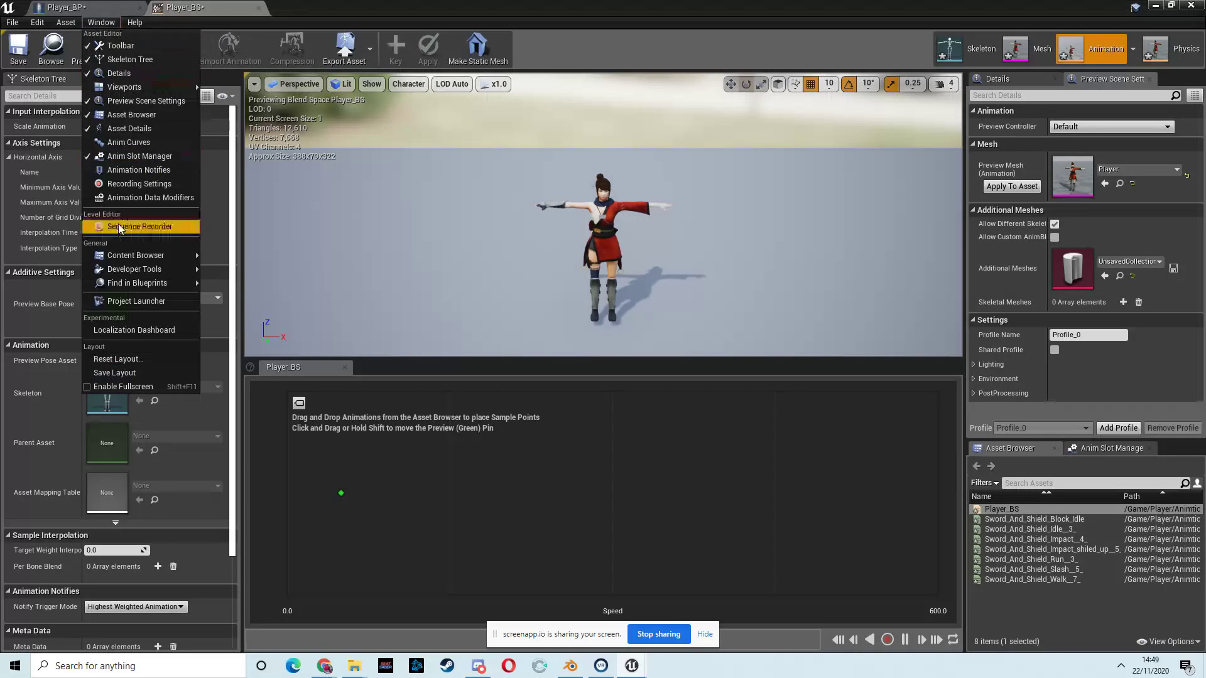
left_click(1103, 603)
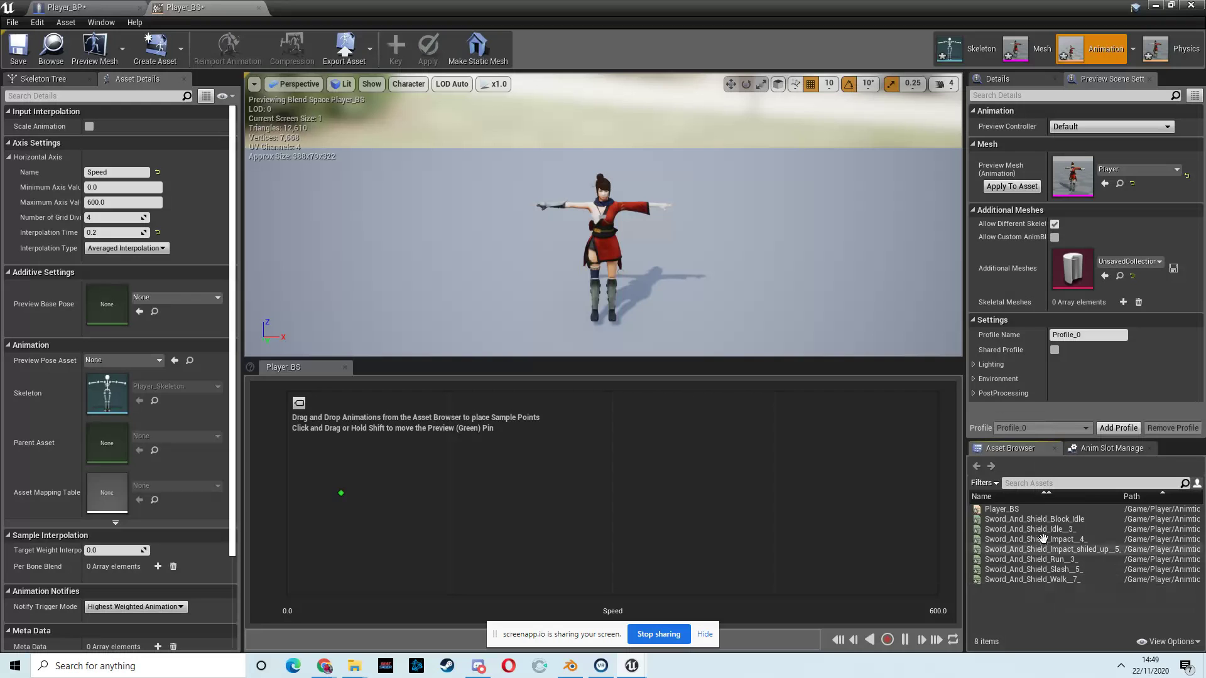
left_click_drag(1030, 528, 584, 483)
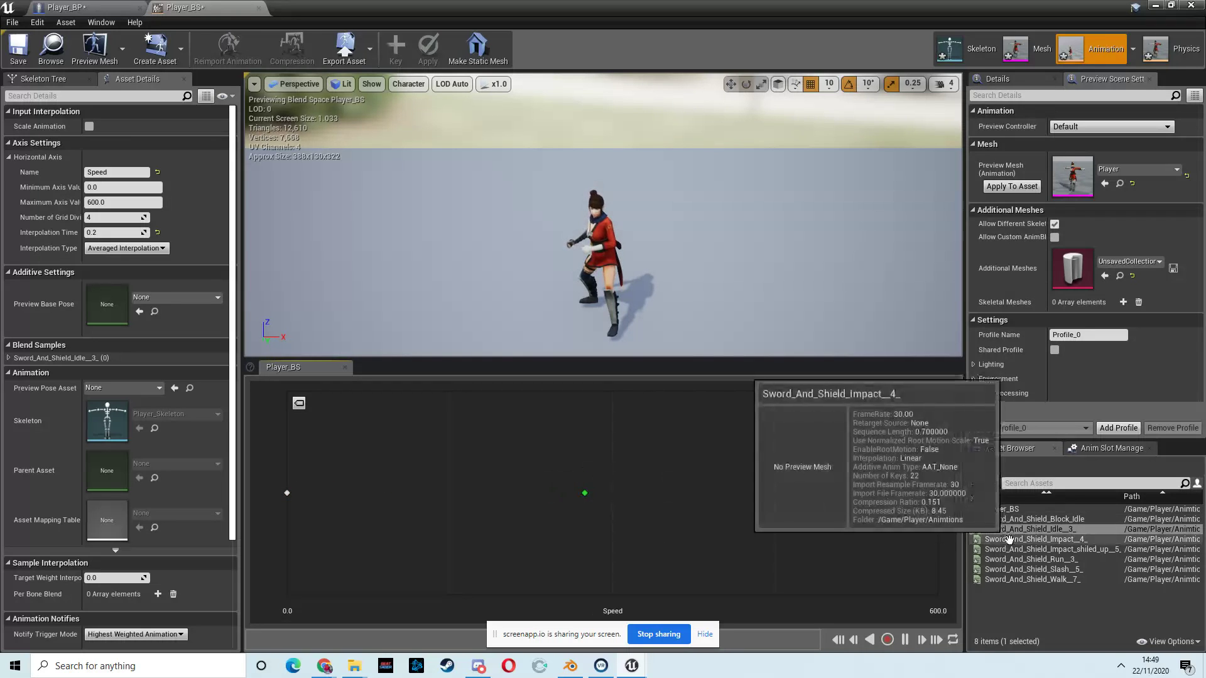
mouse_move(1027, 519)
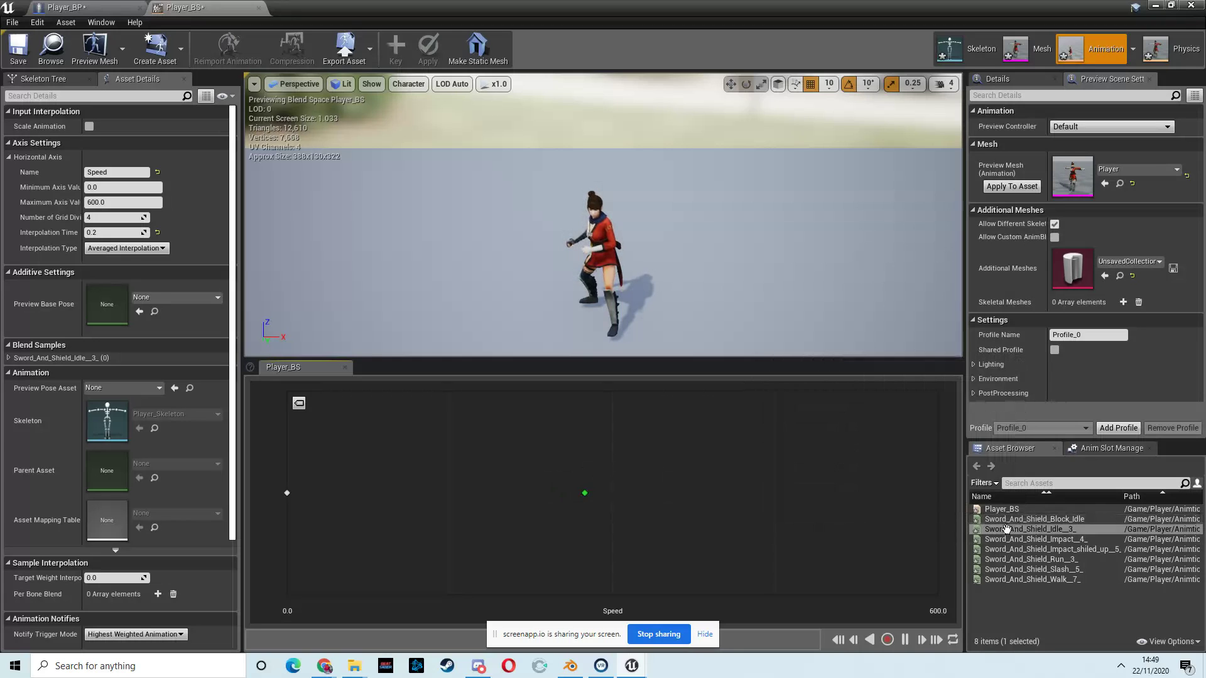
left_click_drag(579, 494, 609, 493)
mouse_move(1031, 564)
left_click_drag(1021, 579, 612, 494)
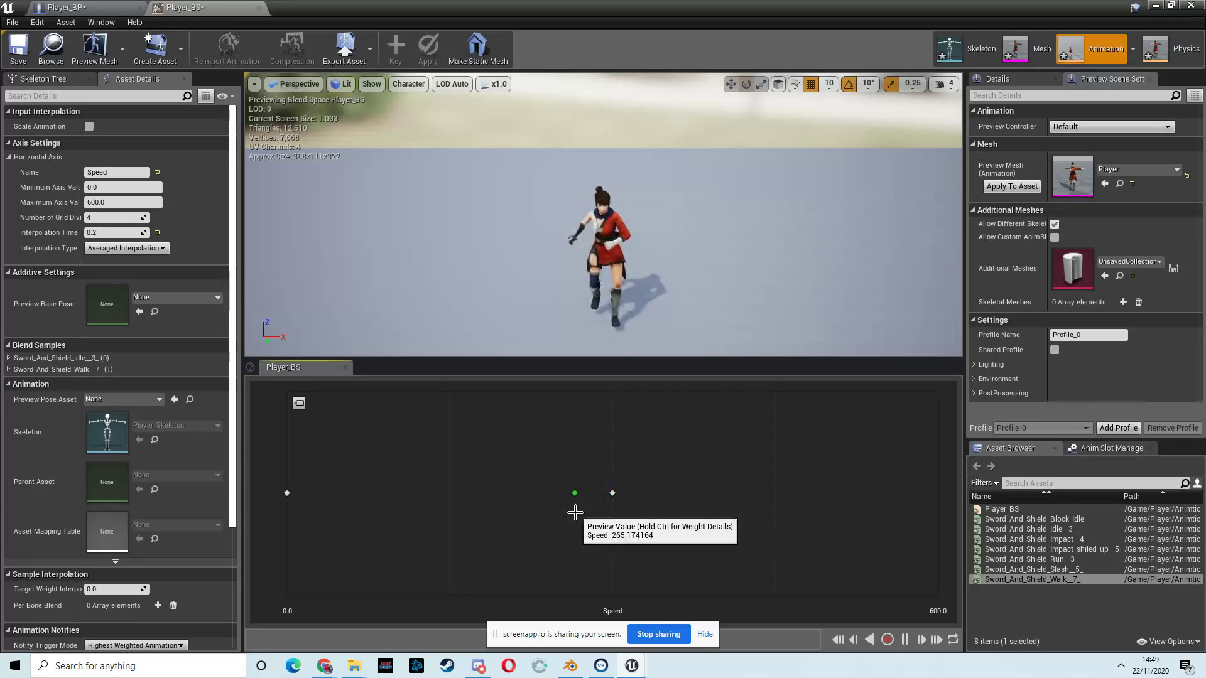
Step: Set the number of grid divisions to 6 and move the walk sample to Speed 200
mouse_move(609, 493)
left_mouse_down()
mouse_move(481, 499)
mouse_move(591, 493)
left_mouse_up()
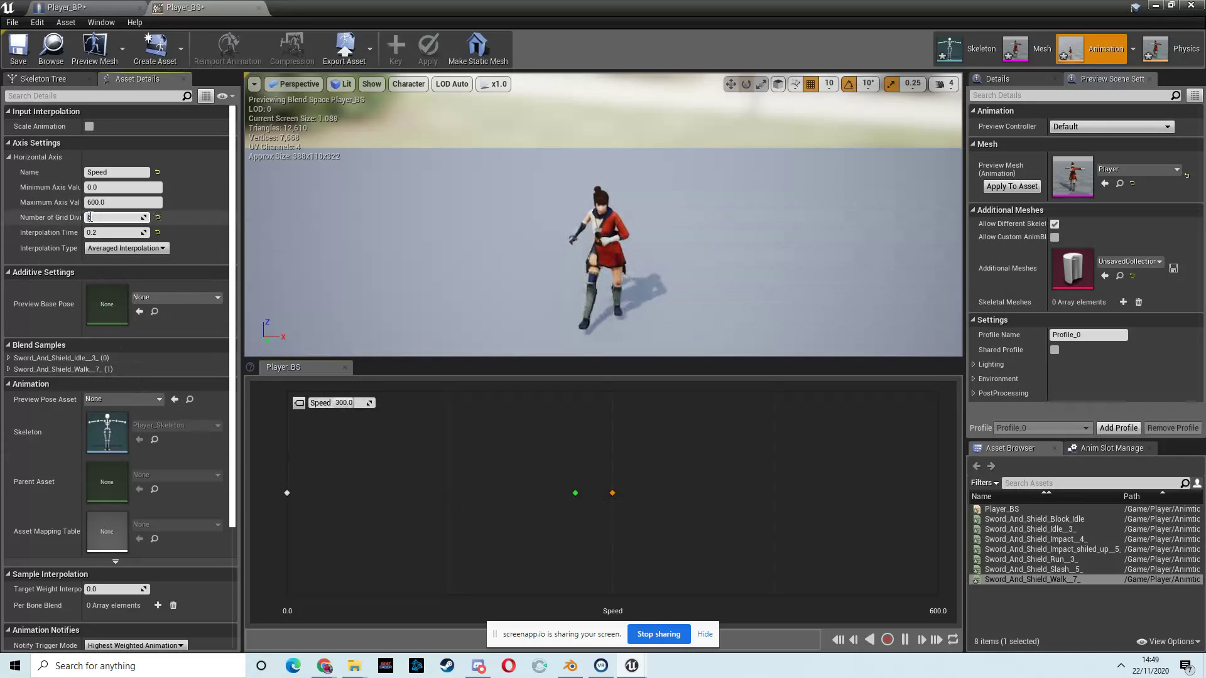
left_click(614, 493)
left_click_drag(612, 493, 507, 498)
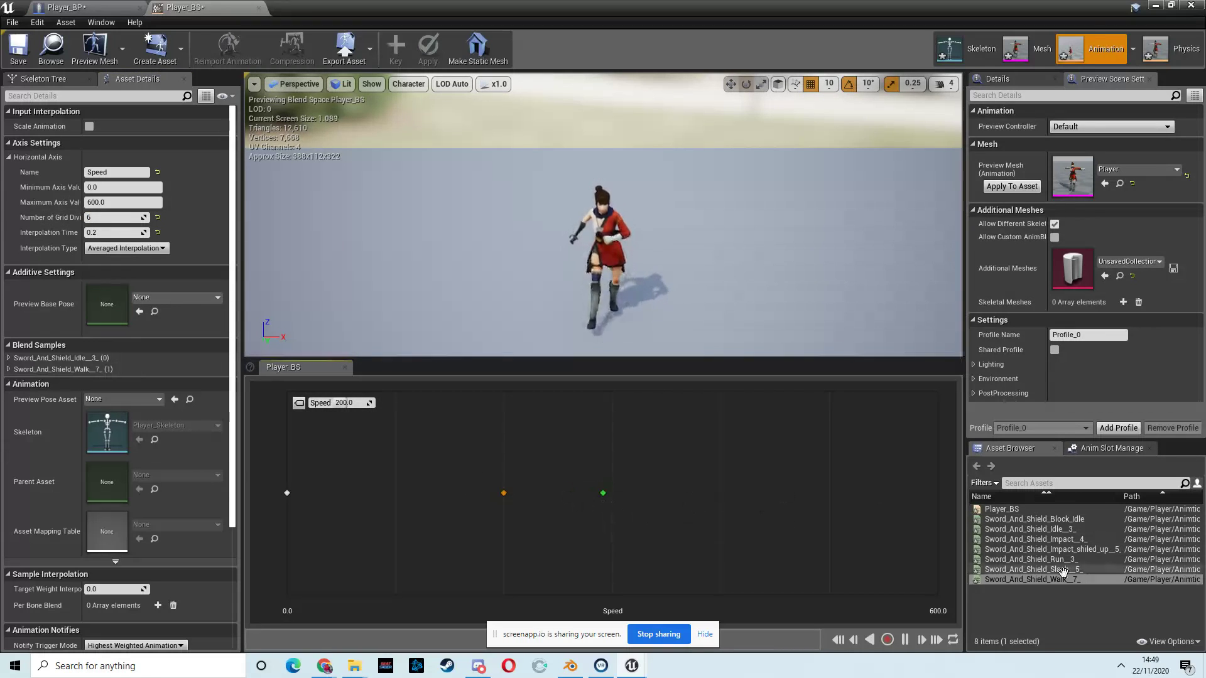
Step: Place Sword_And_Shield_Run__3_ as a sample at Speed 500 in the blend space and save Player_BS
left_click_drag(1061, 560, 810, 493)
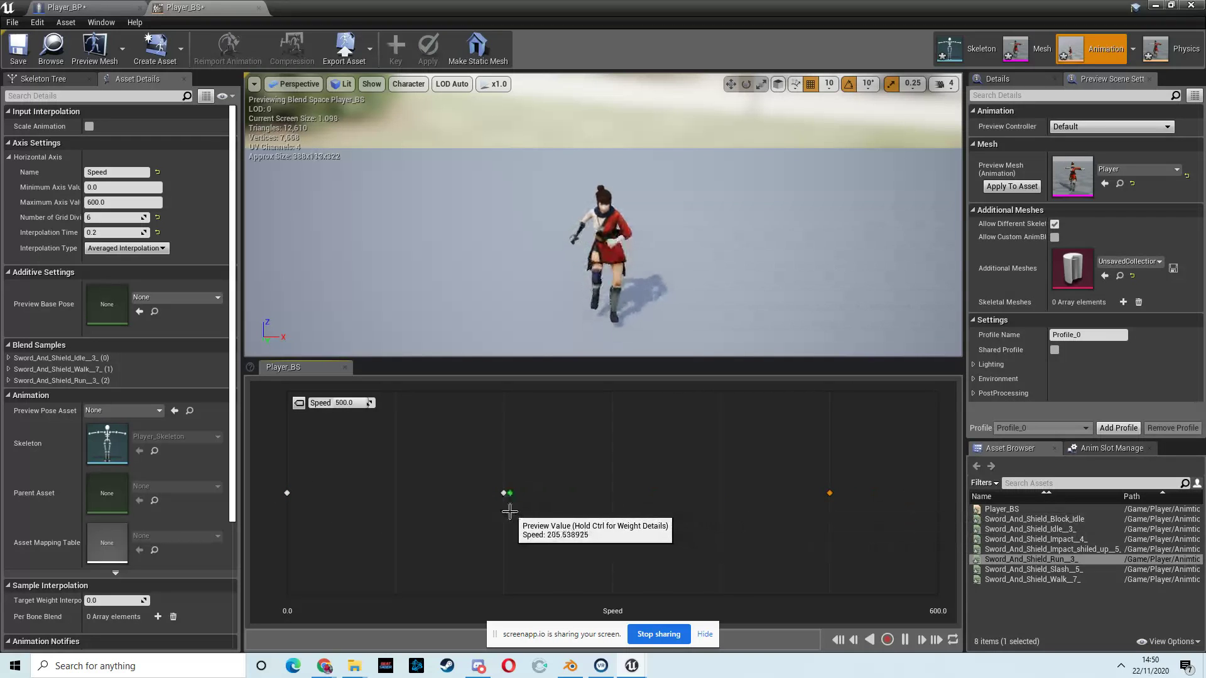
mouse_move(503, 493)
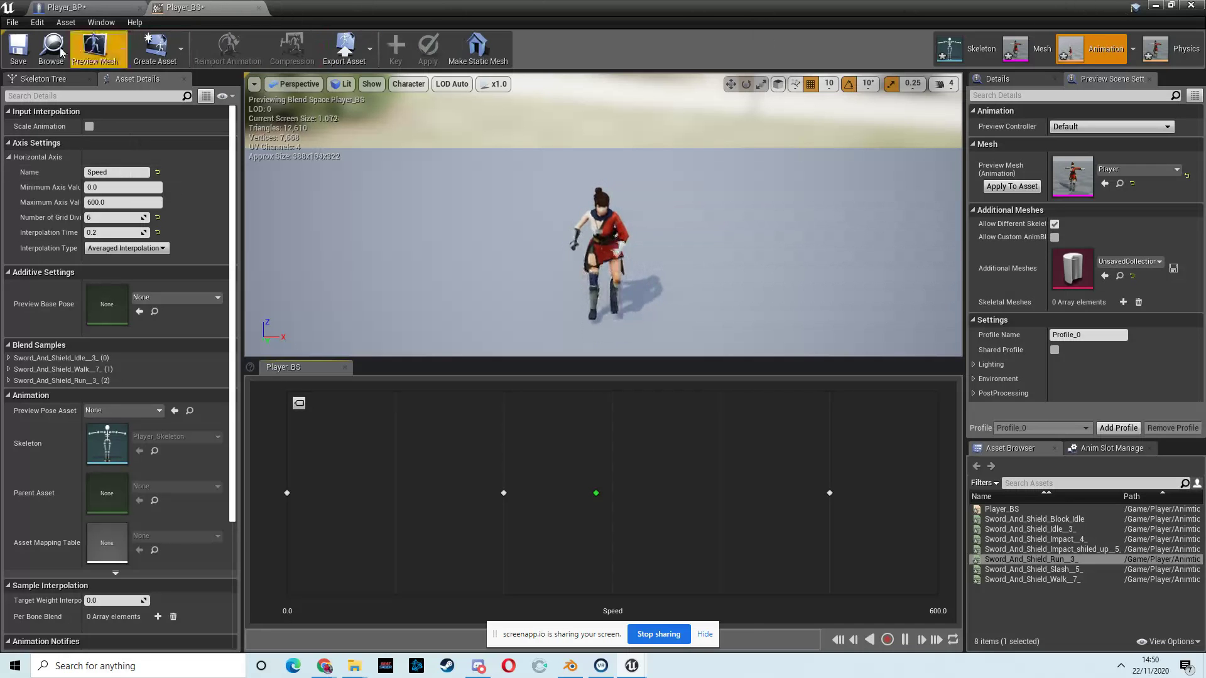
left_click(18, 47)
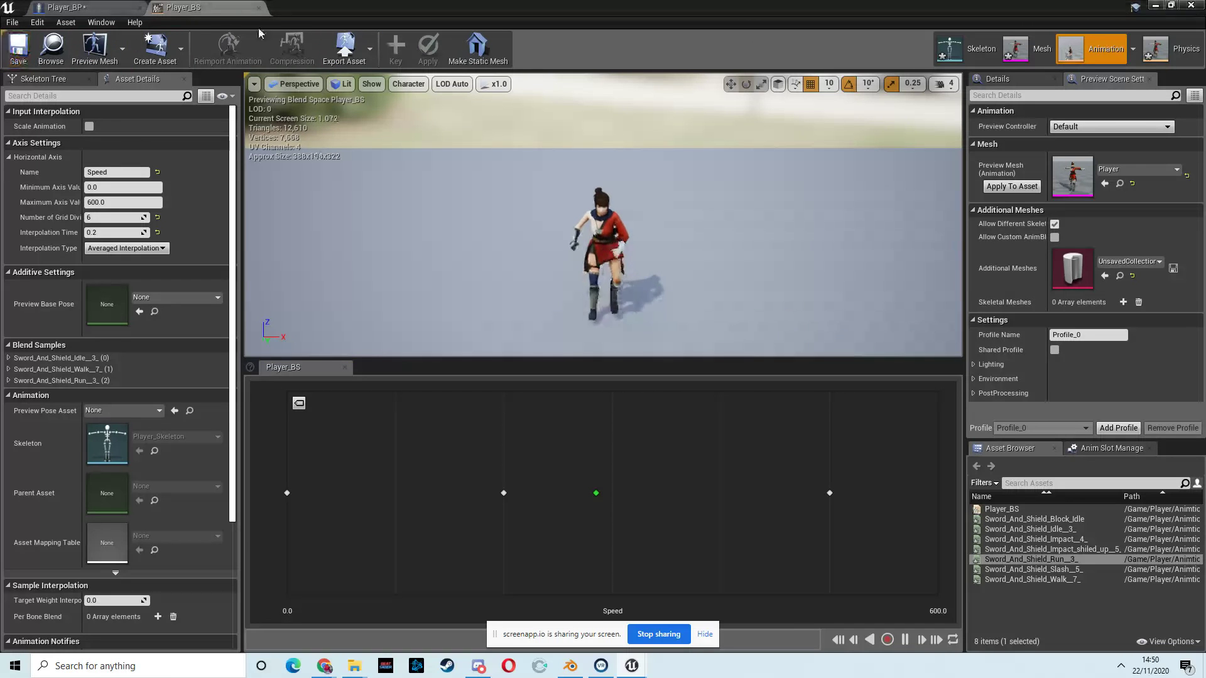
Step: Create an Animation Blueprint with Player_Skeleton as its target skeleton in the folder that holds Player_BS
left_click(1155, 5)
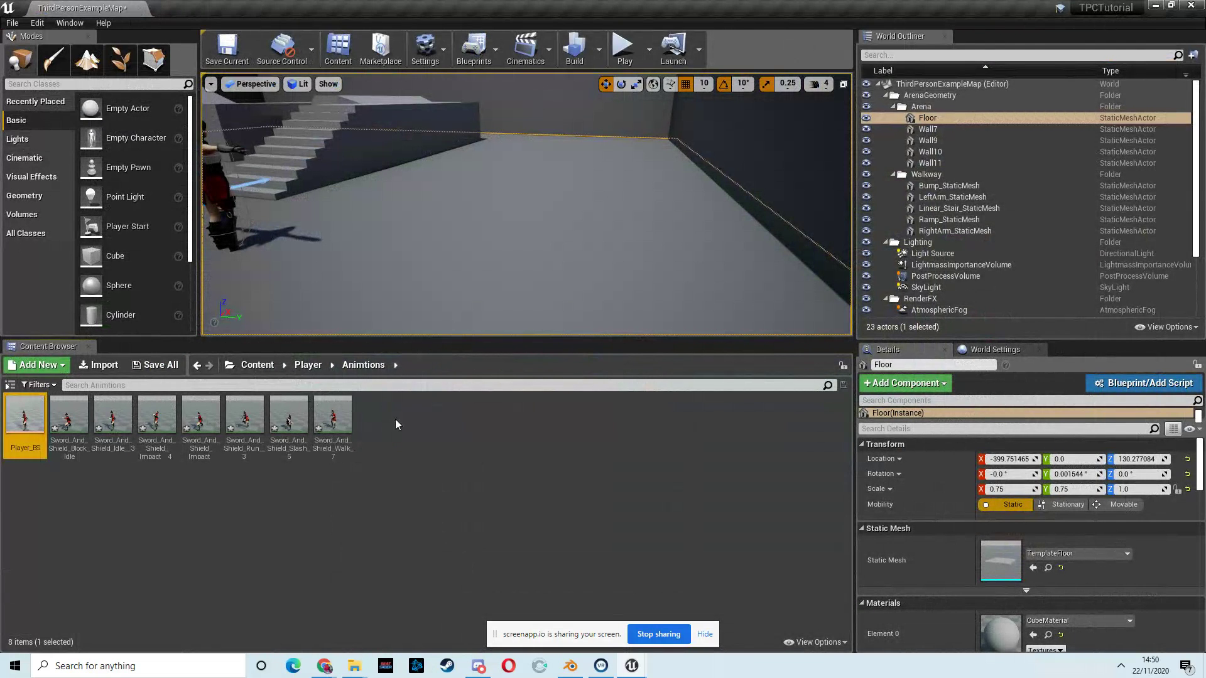
right_click(396, 440)
mouse_move(441, 472)
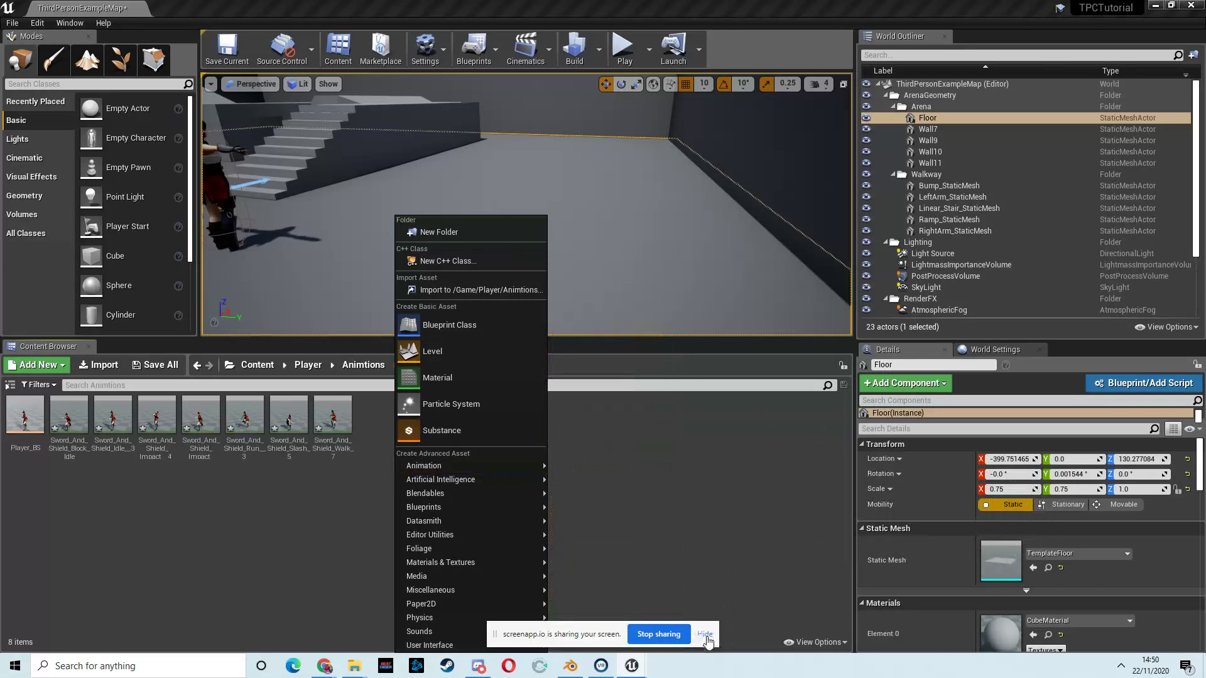
left_click(706, 636)
right_click(385, 453)
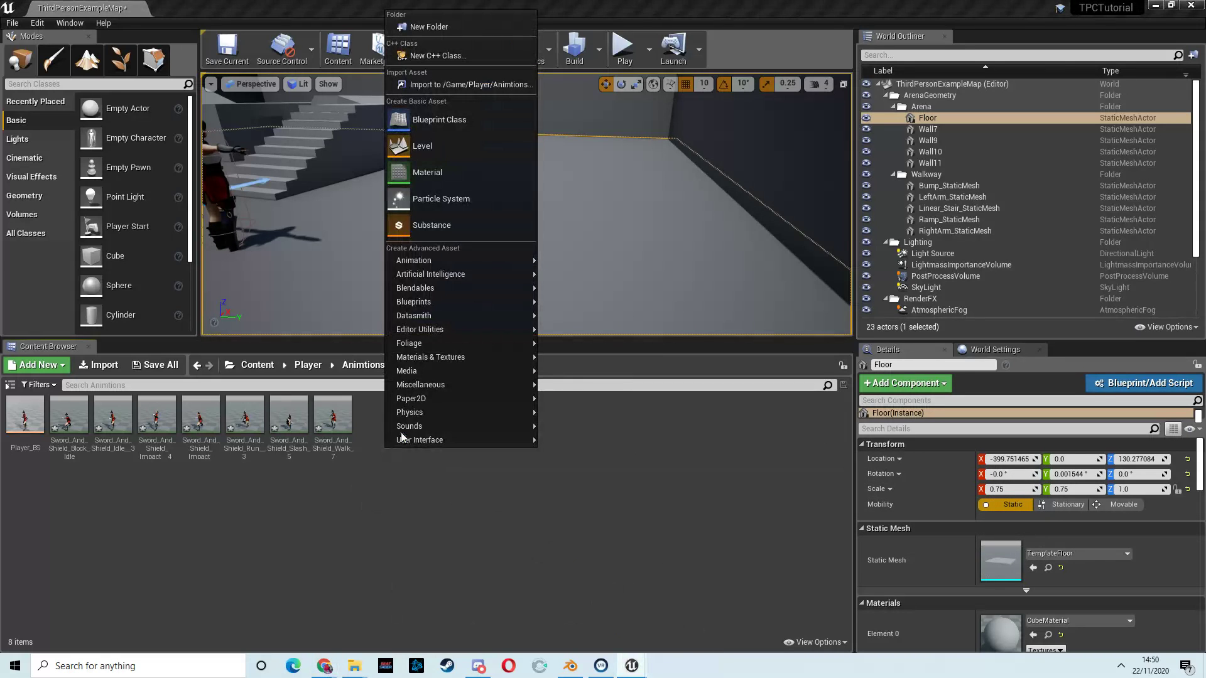
mouse_move(442, 260)
left_click(618, 321)
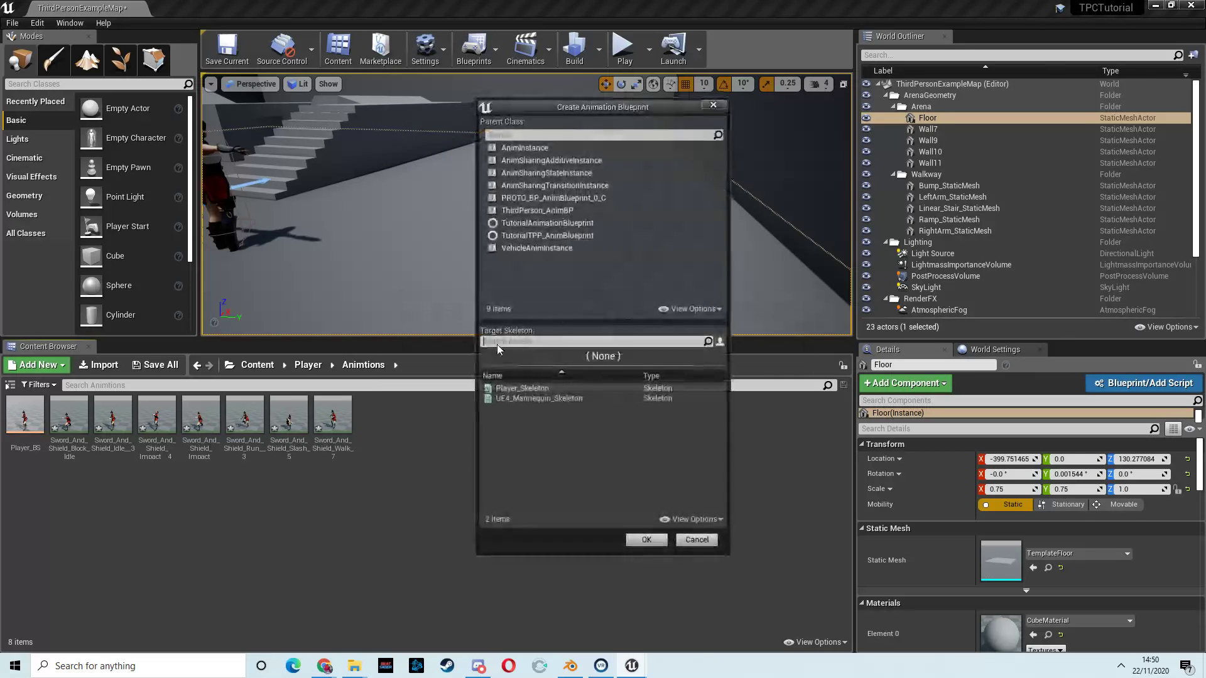
left_click(505, 388)
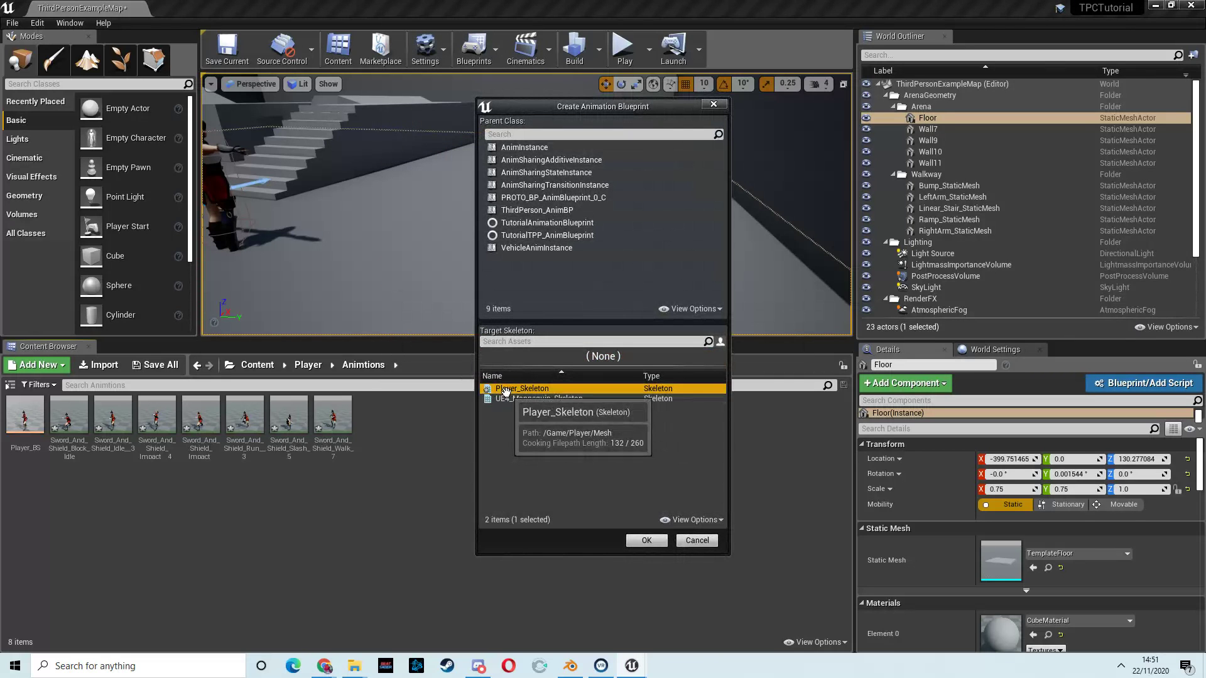
left_click(645, 541)
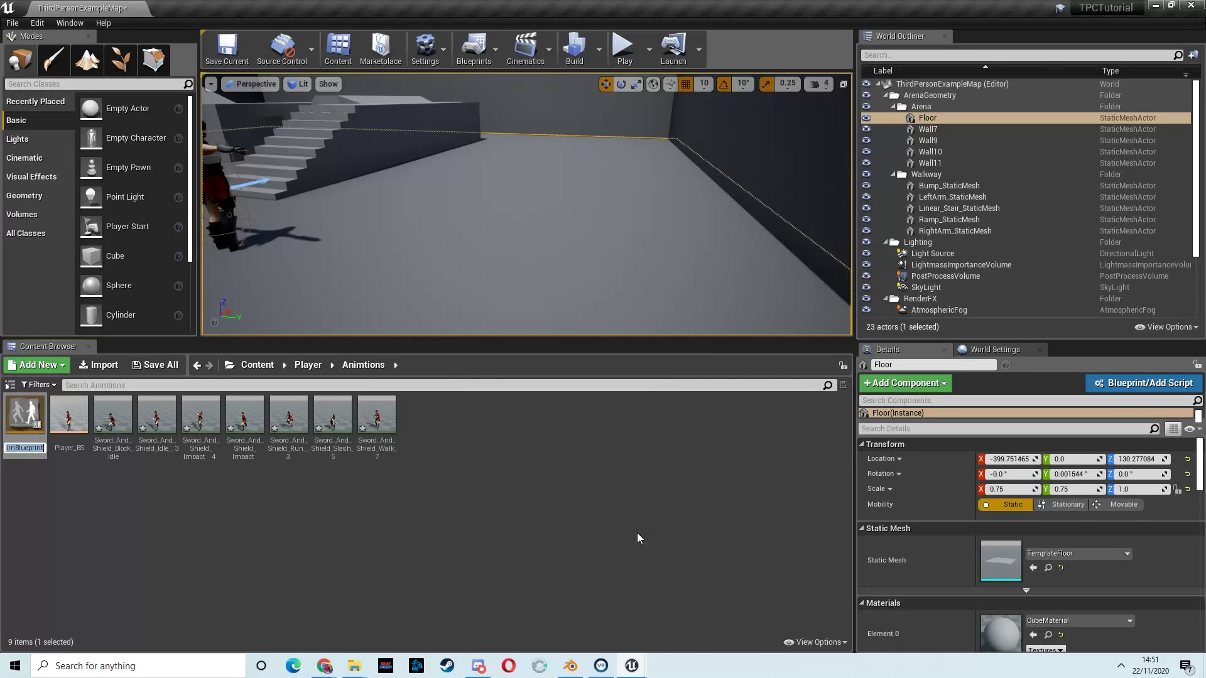
Step: Name the new Animation Blueprint Player_Anim_BP
type("Player_A")
type("BP")
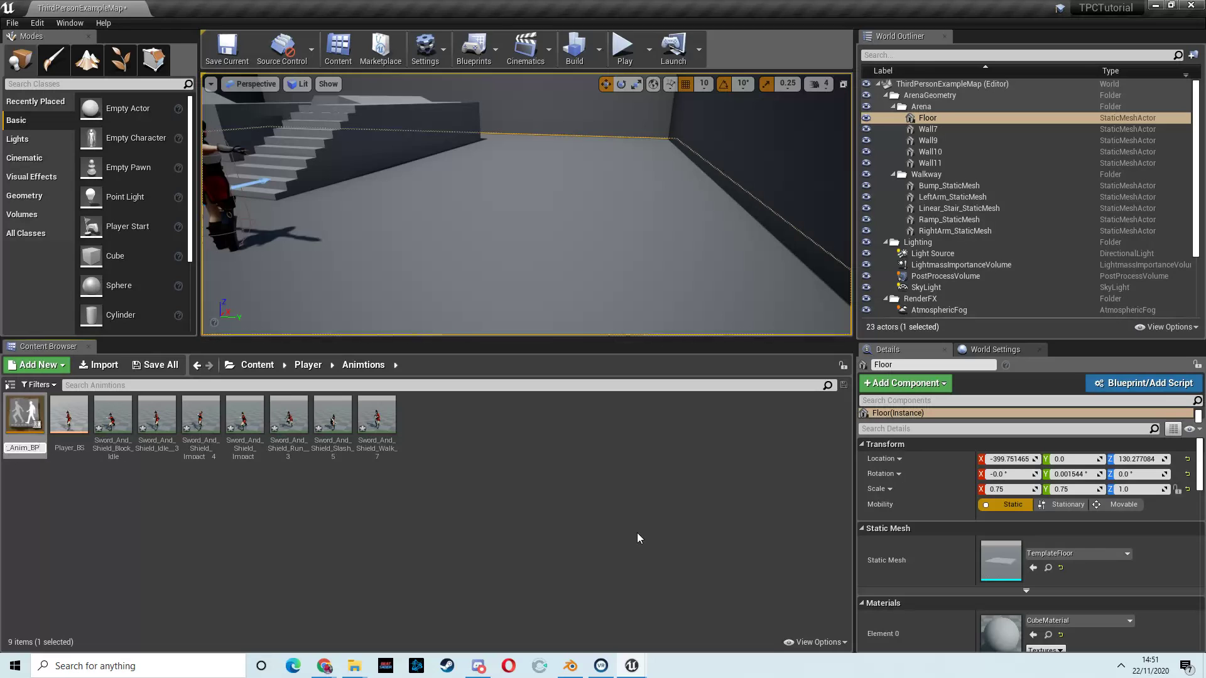
key("Return")
Step: Open Player_Anim_BP, move the Output Pose node aside and add a new state machine to the AnimGraph
double_click(7, 407)
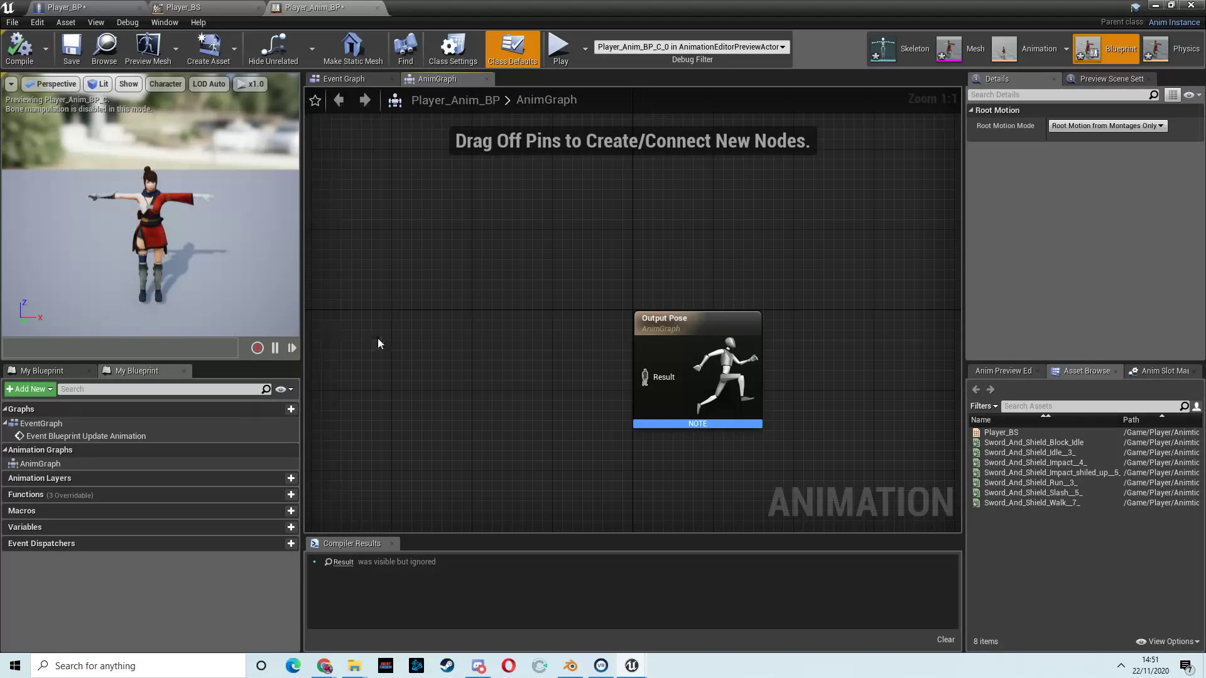
left_click_drag(680, 335, 770, 293)
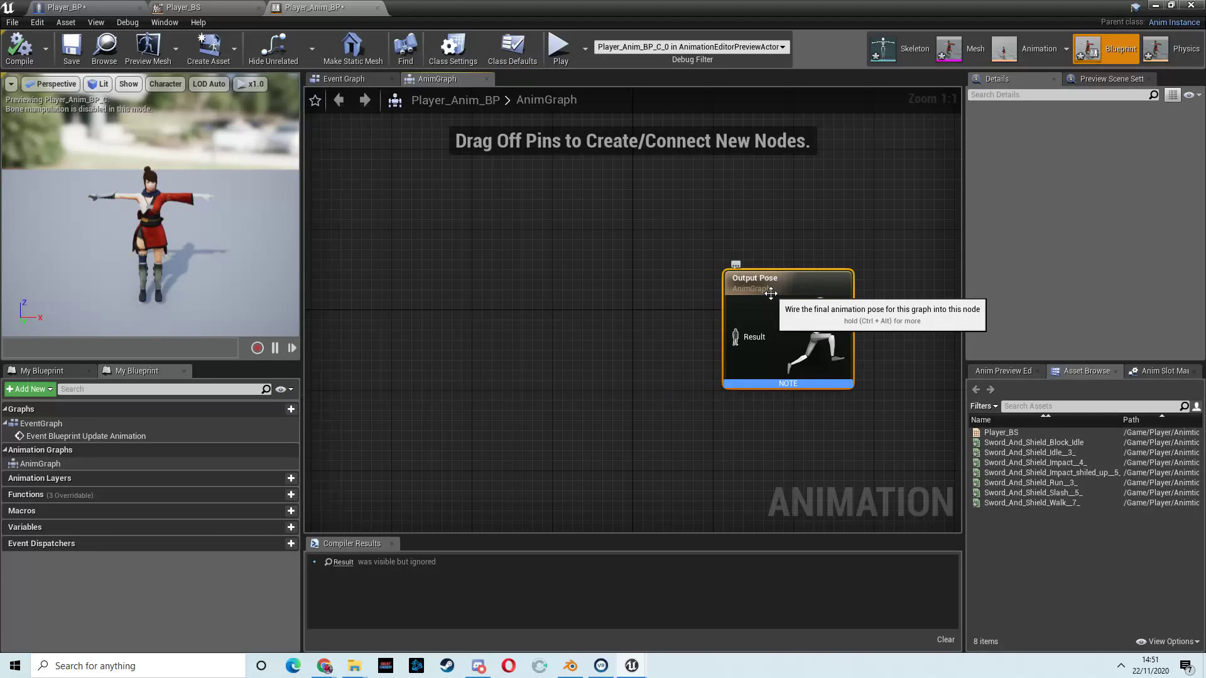
left_click_drag(770, 293, 764, 276)
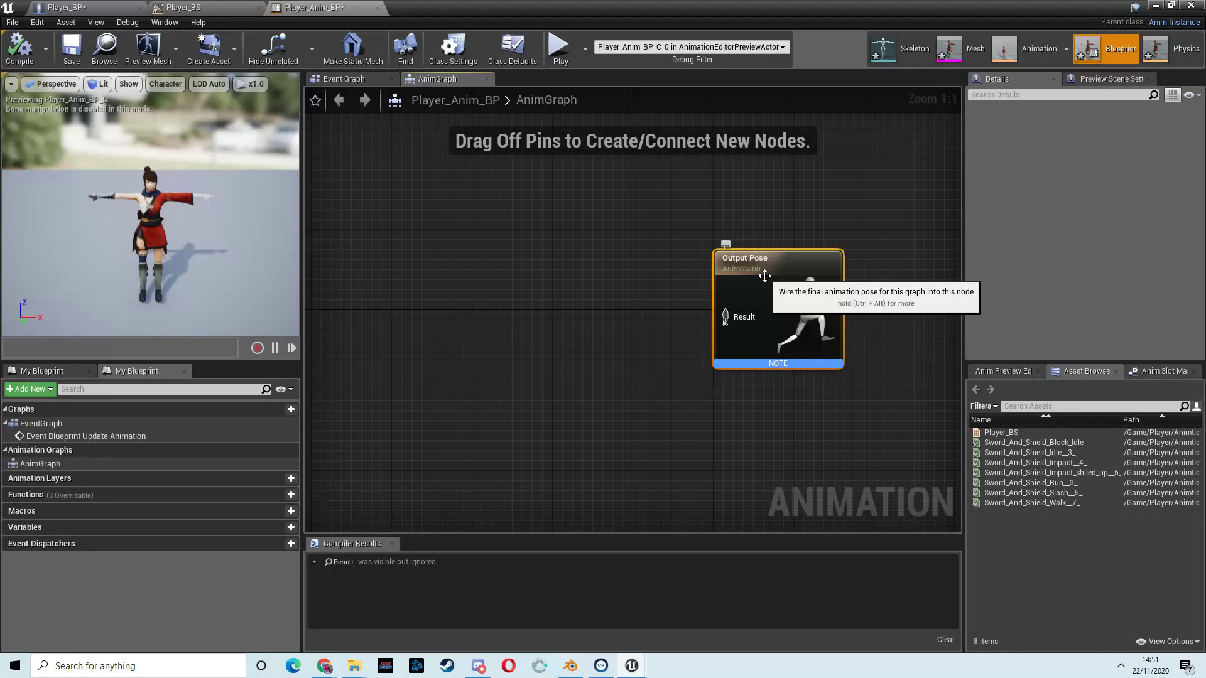
left_click_drag(764, 276, 770, 264)
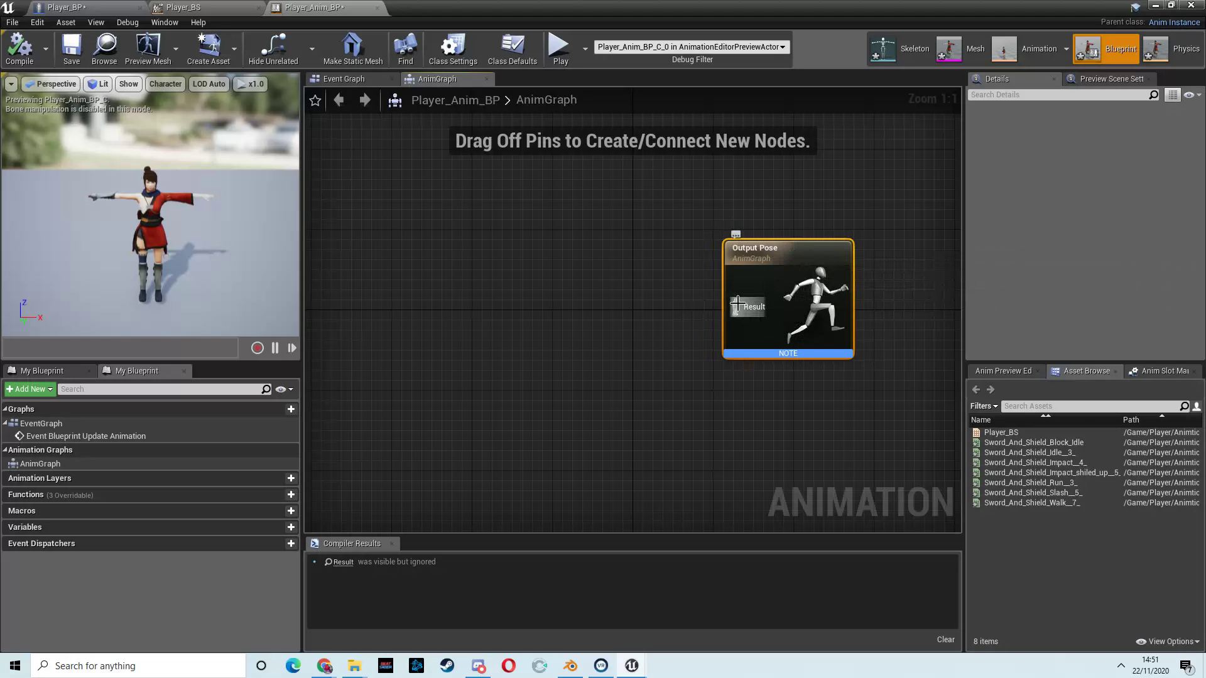
right_click(548, 300)
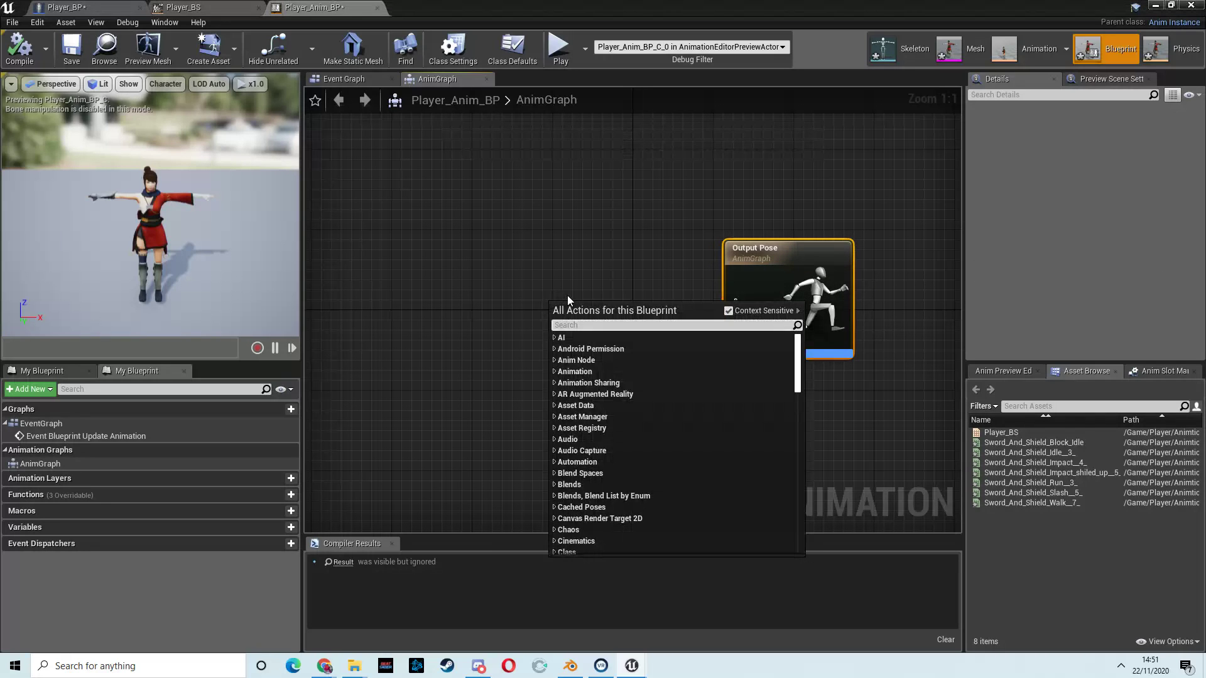
type("add new")
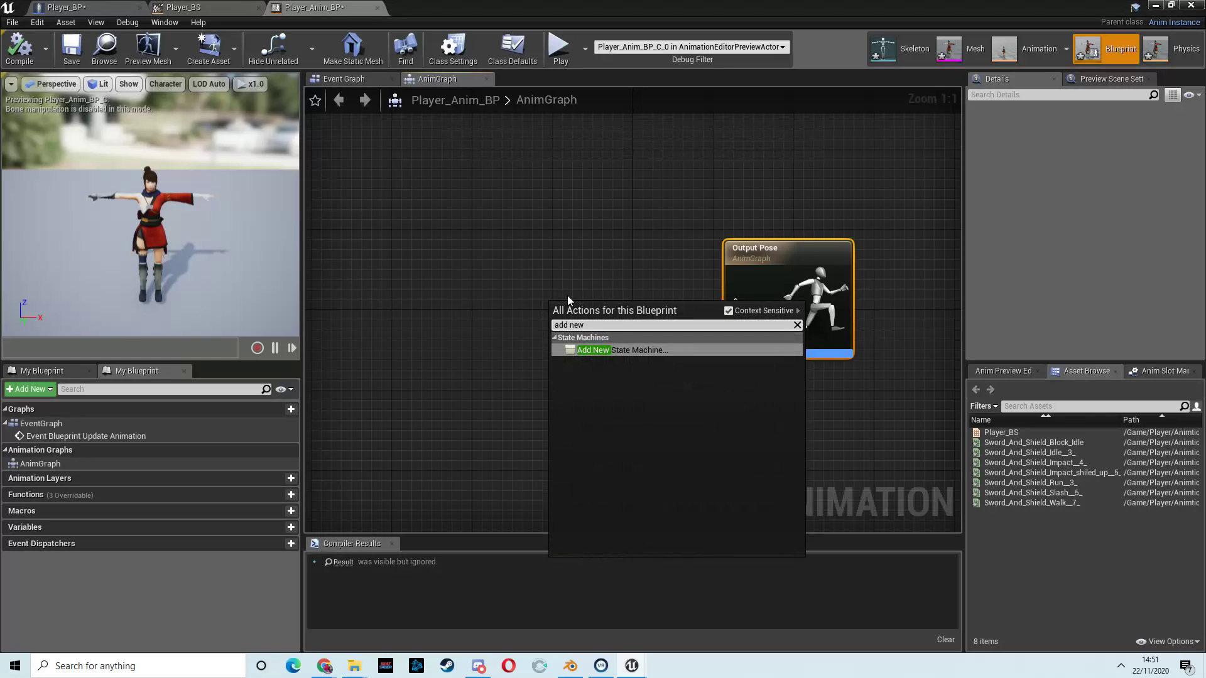
left_click(625, 348)
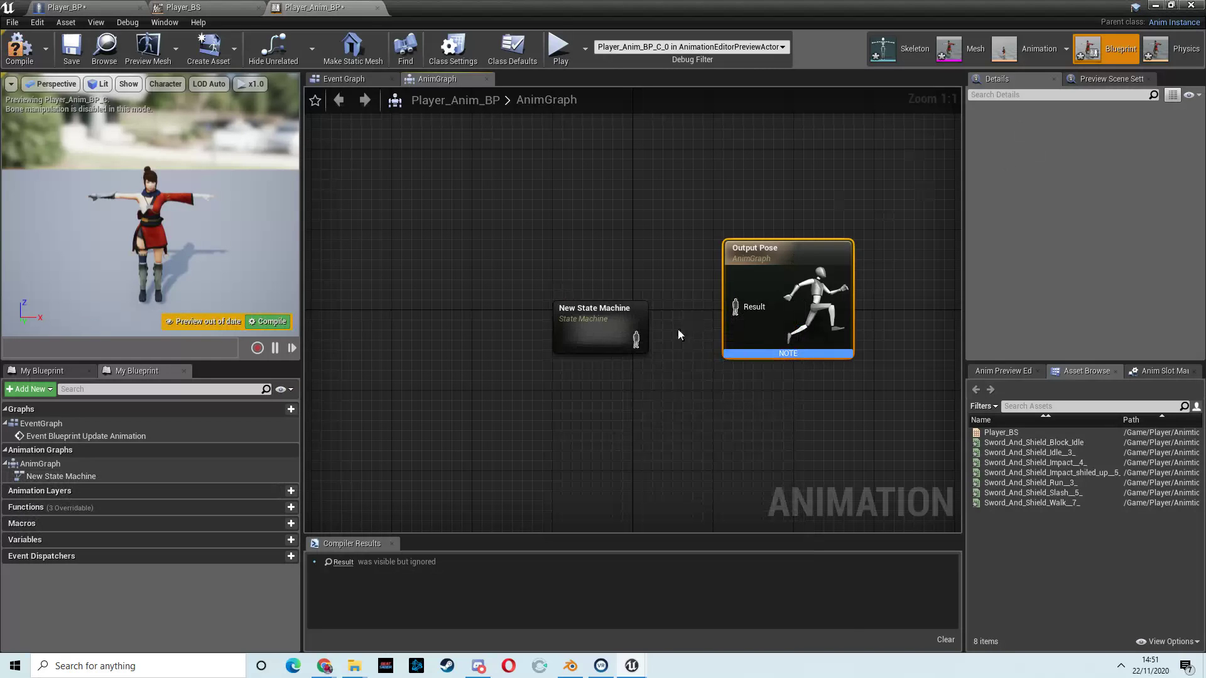
Step: Rename the state machine Locomotion and connect it to the Output Pose's Result
left_click_drag(1115, 125, 959, 154)
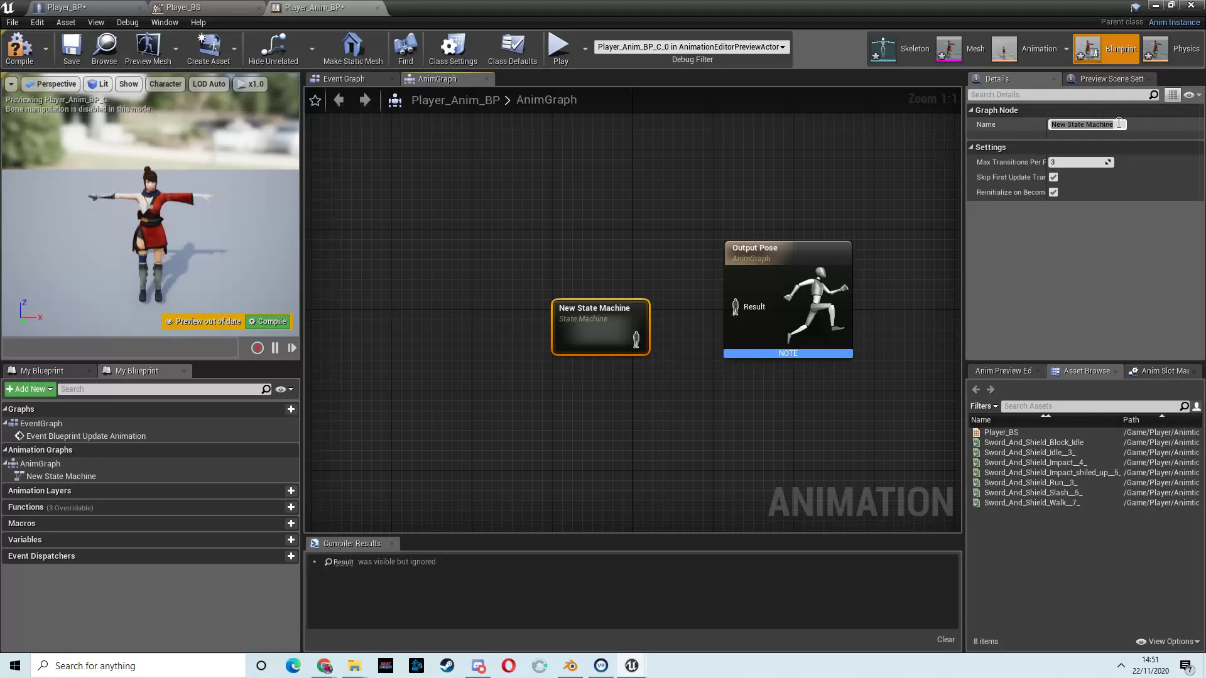
left_click(1040, 125)
type("Loco")
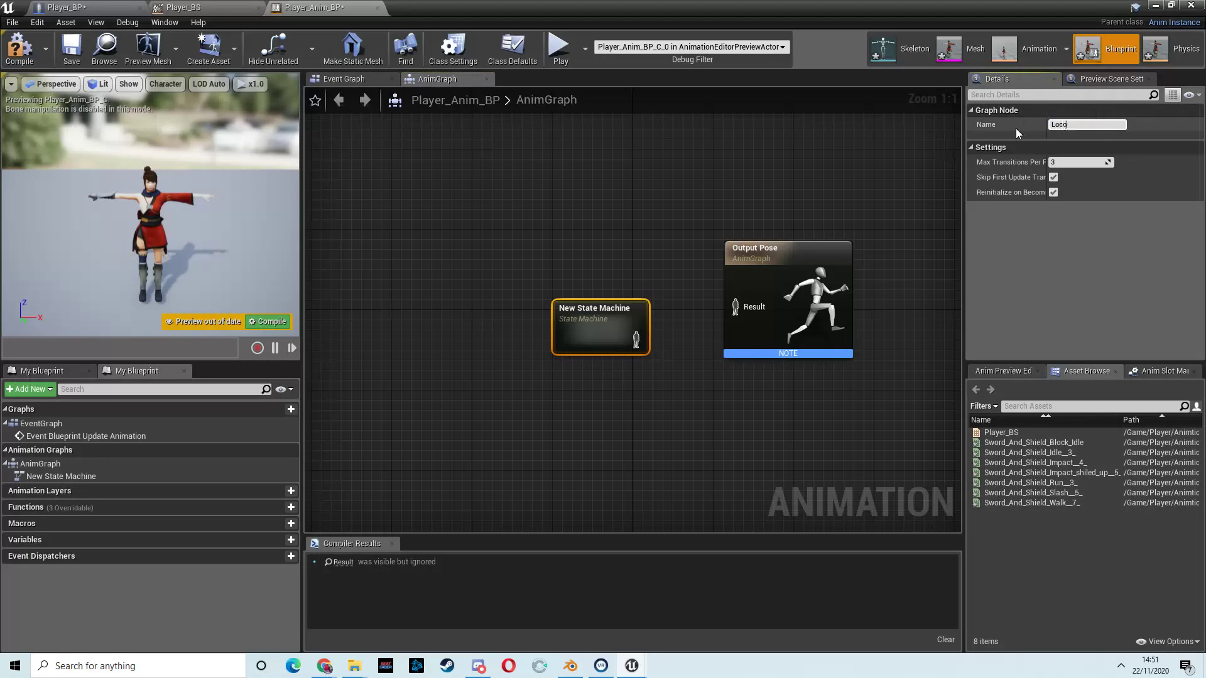
type("motion")
key("Return")
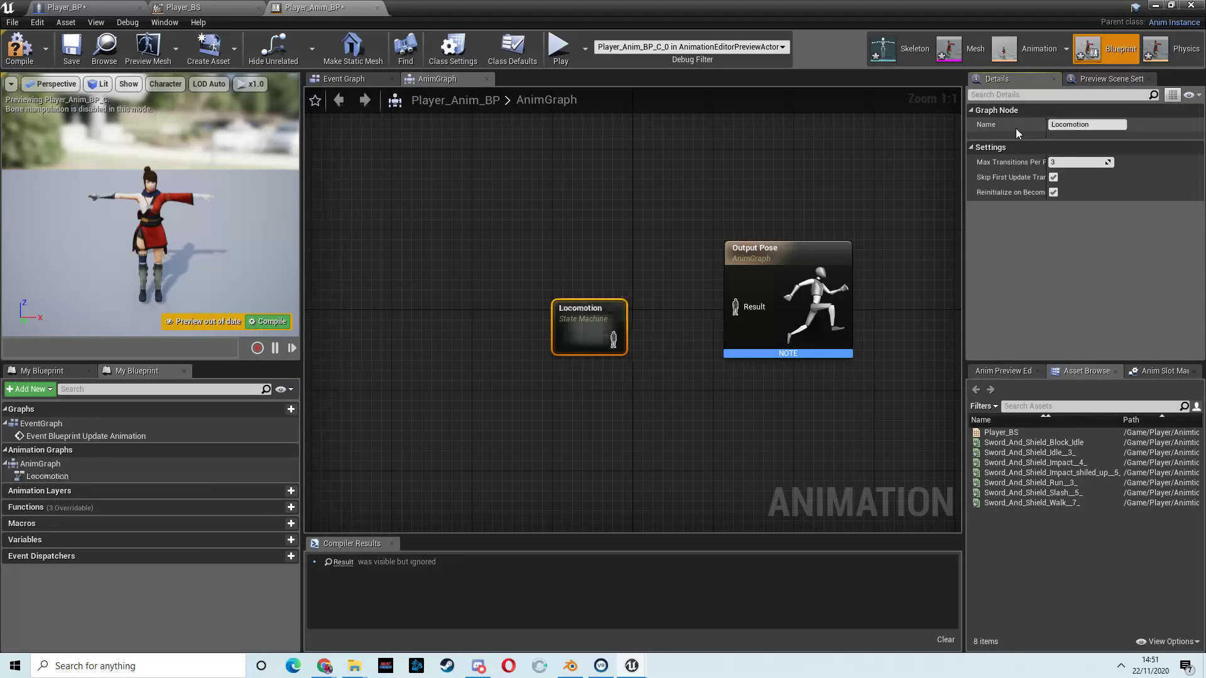
left_click_drag(584, 311, 739, 308)
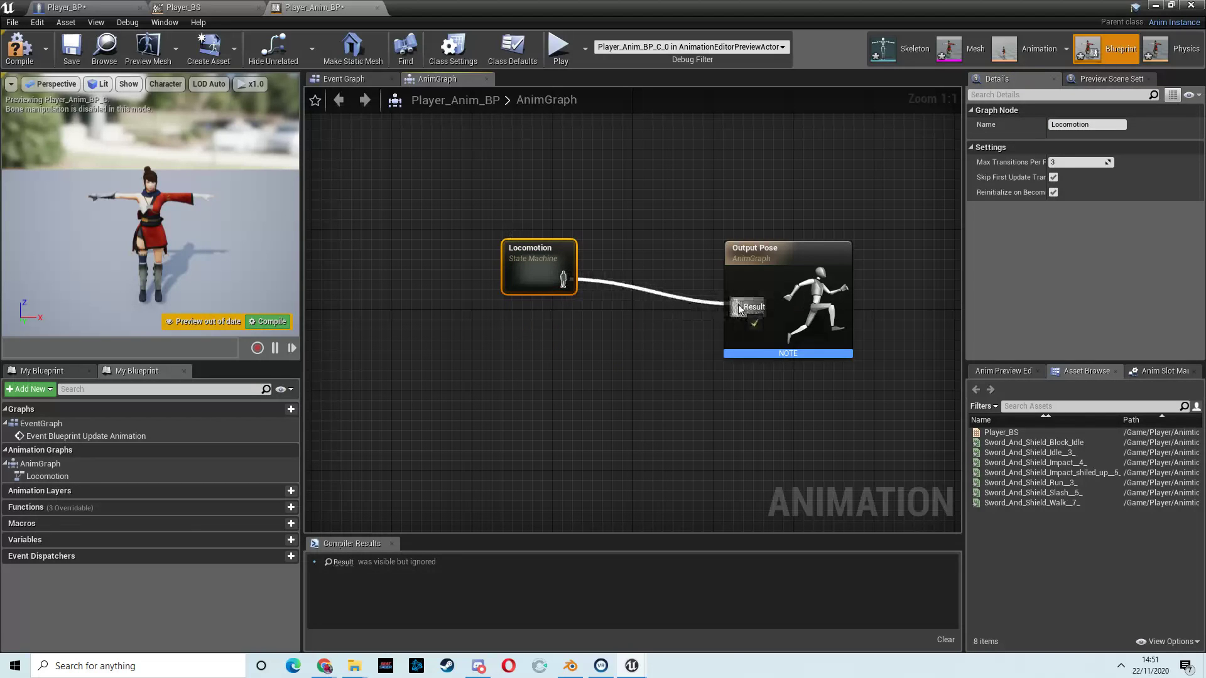
Step: Open the Locomotion state machine's graph
double_click(535, 269)
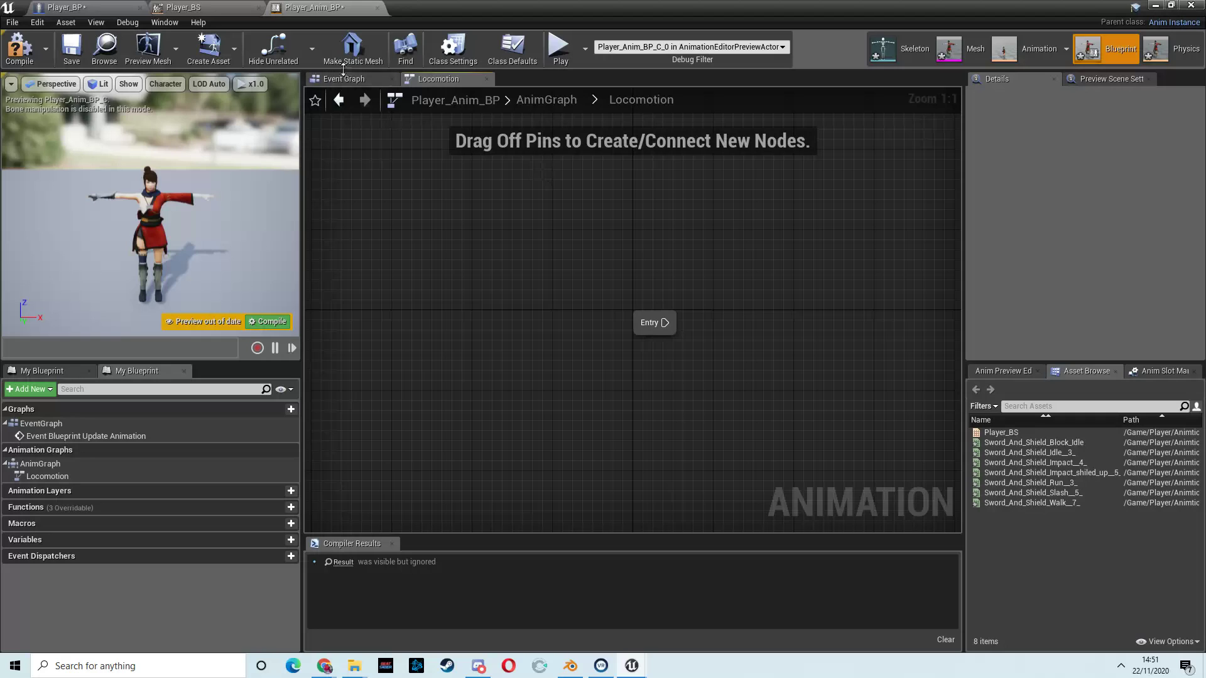
double_click(642, 322)
left_click(604, 254)
double_click(652, 322)
Step: Reposition the Event Blueprint Update Animation and Try Get Pawn Owner nodes in the Event Graph
left_click(345, 75)
right_click_drag(648, 263, 479, 244)
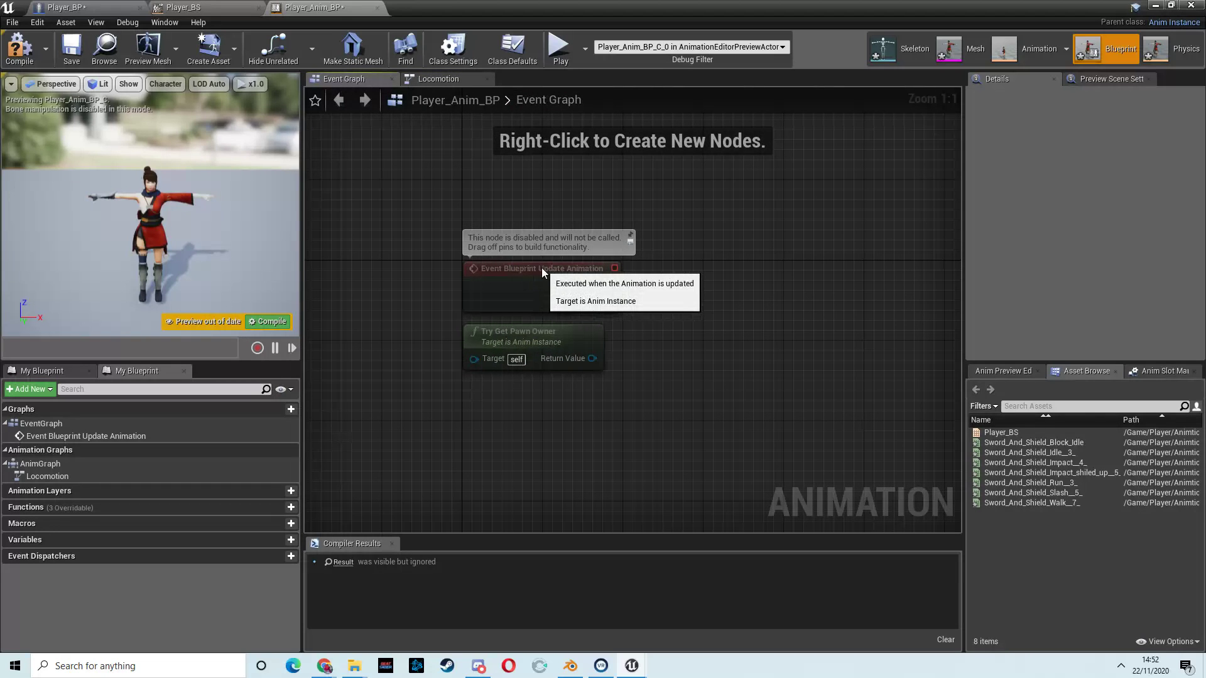
left_click_drag(541, 267, 512, 247)
left_click_drag(555, 338, 542, 336)
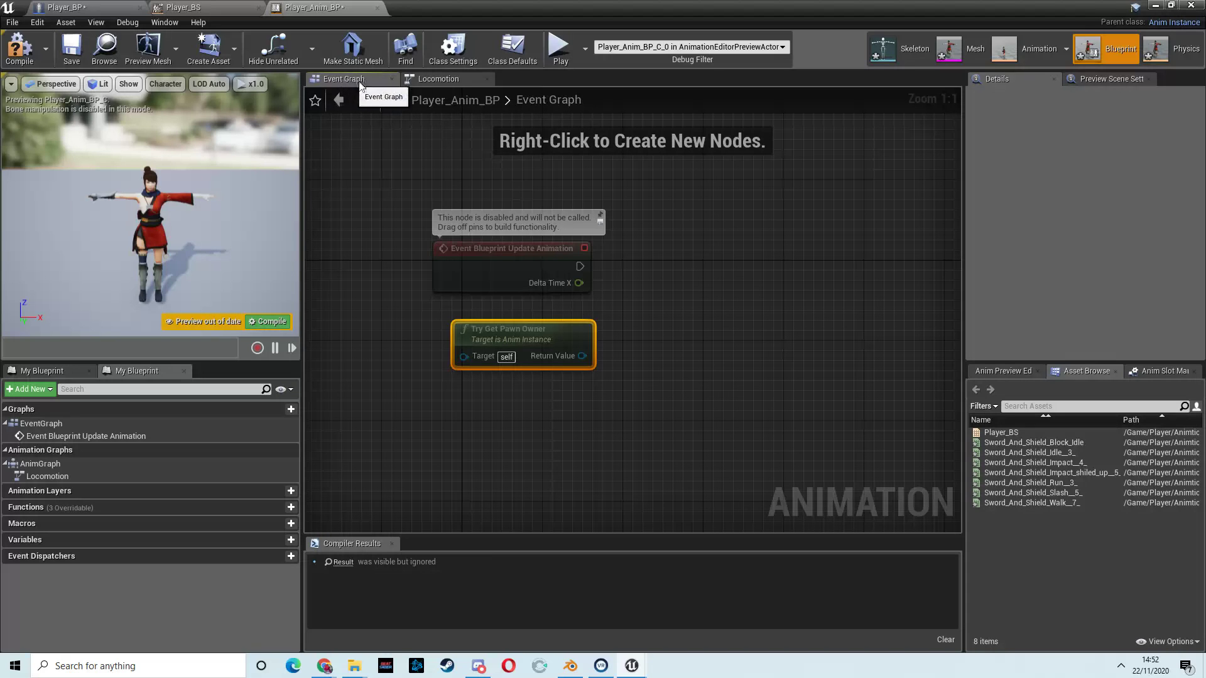
Step: Add a state linked from Entry in the Locomotion state machine and name it Idle/Wlak/Run
left_click(416, 81)
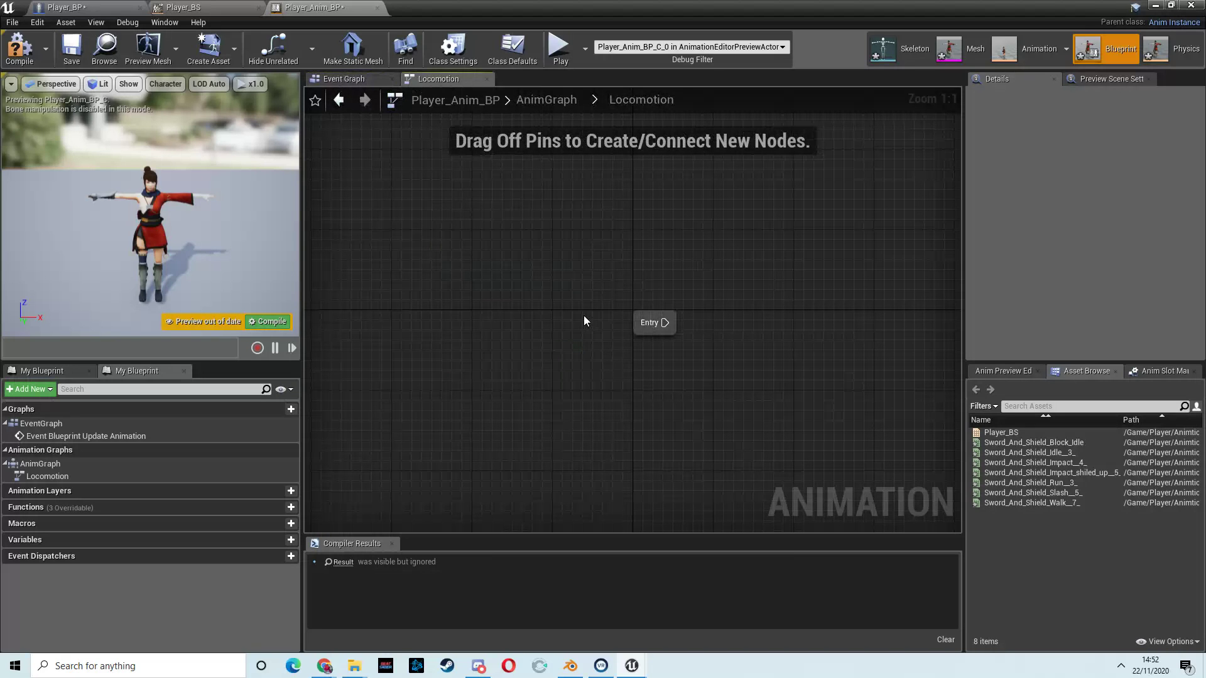
left_click_drag(646, 322, 793, 316)
left_click(827, 350)
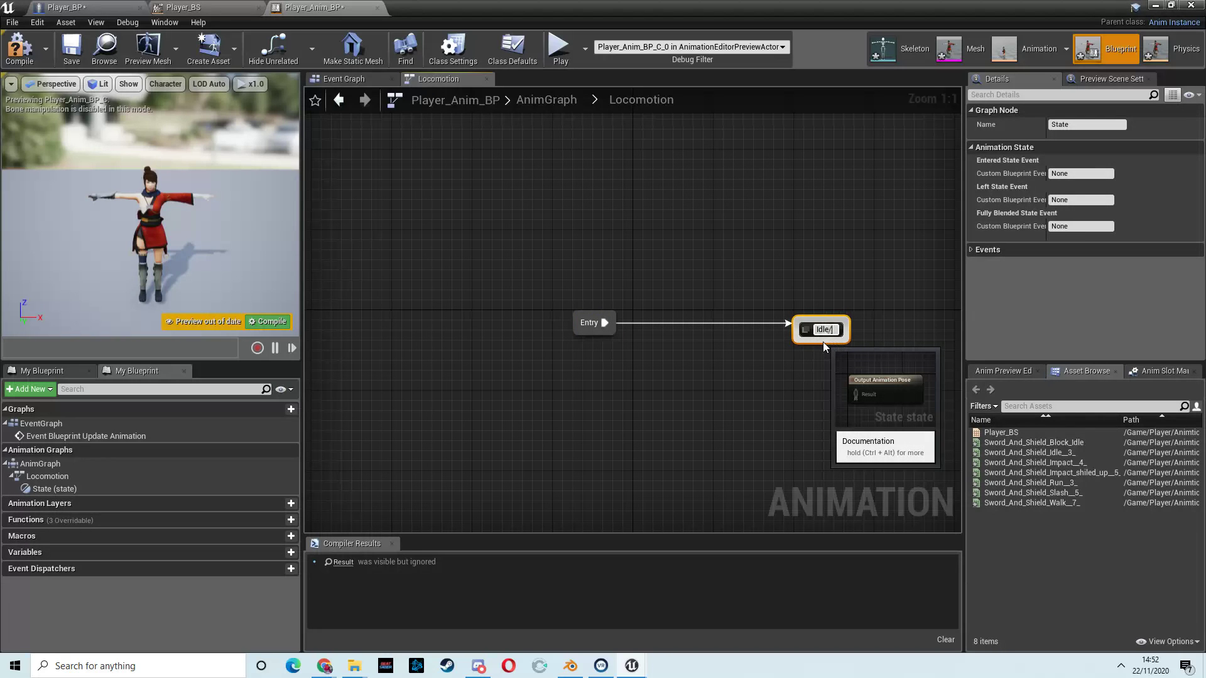
type("Idle/Wlak/Run")
key("Return")
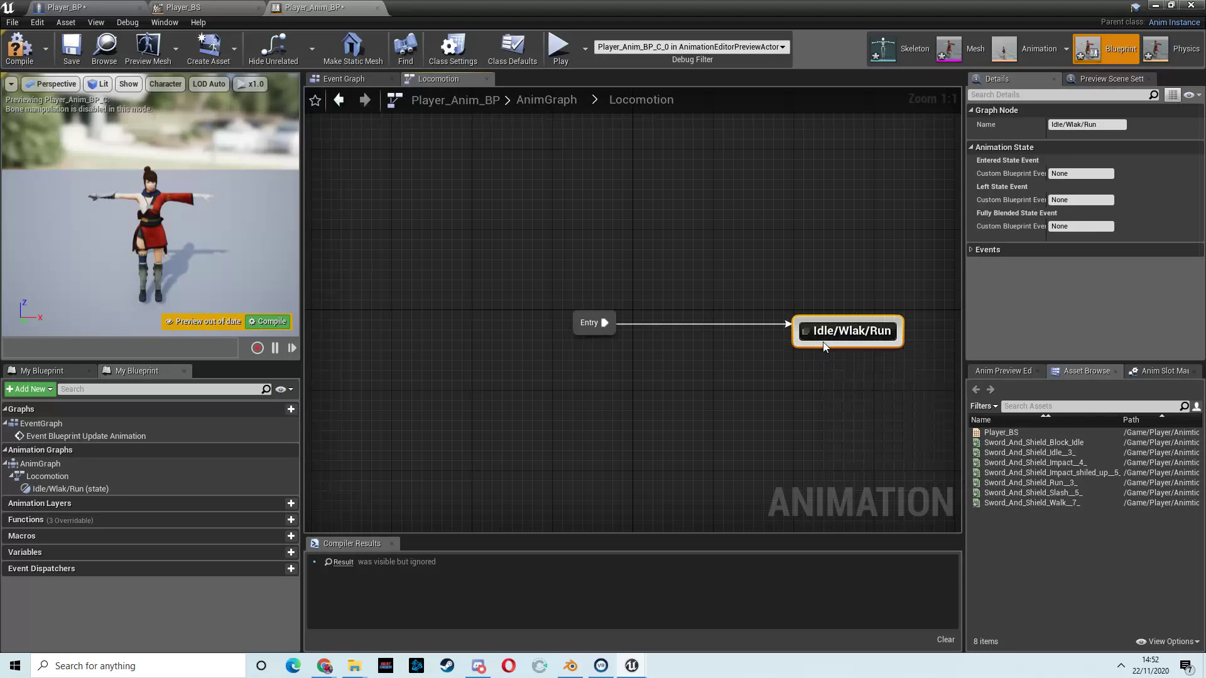
Step: Correct the spelling of the state's name to Idle/Walk/Run
double_click(854, 331)
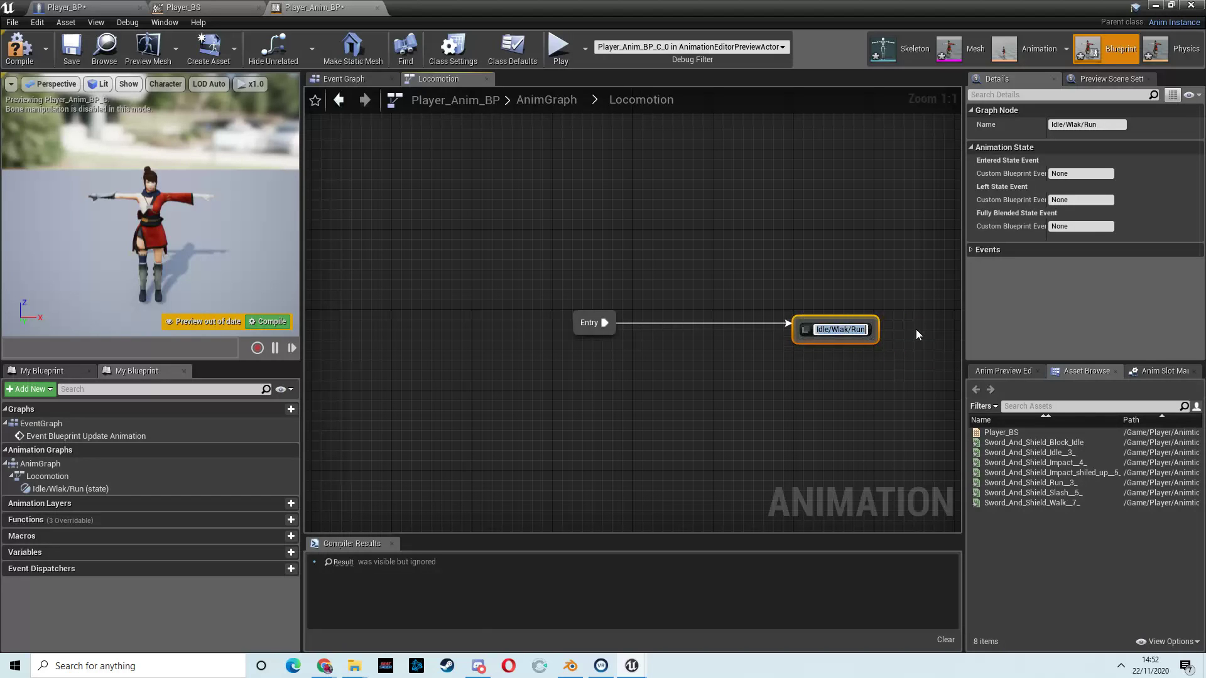
left_click(1081, 125)
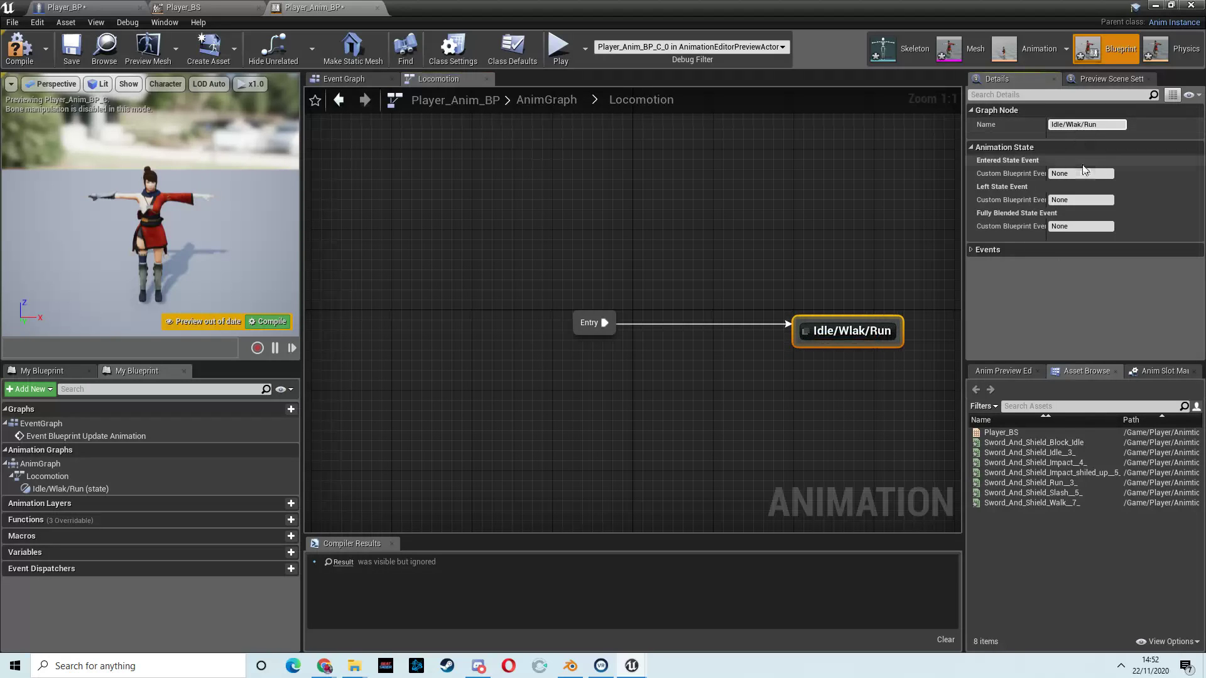
key("BackSpace")
key("BackSpace")
type("lk")
key("Return")
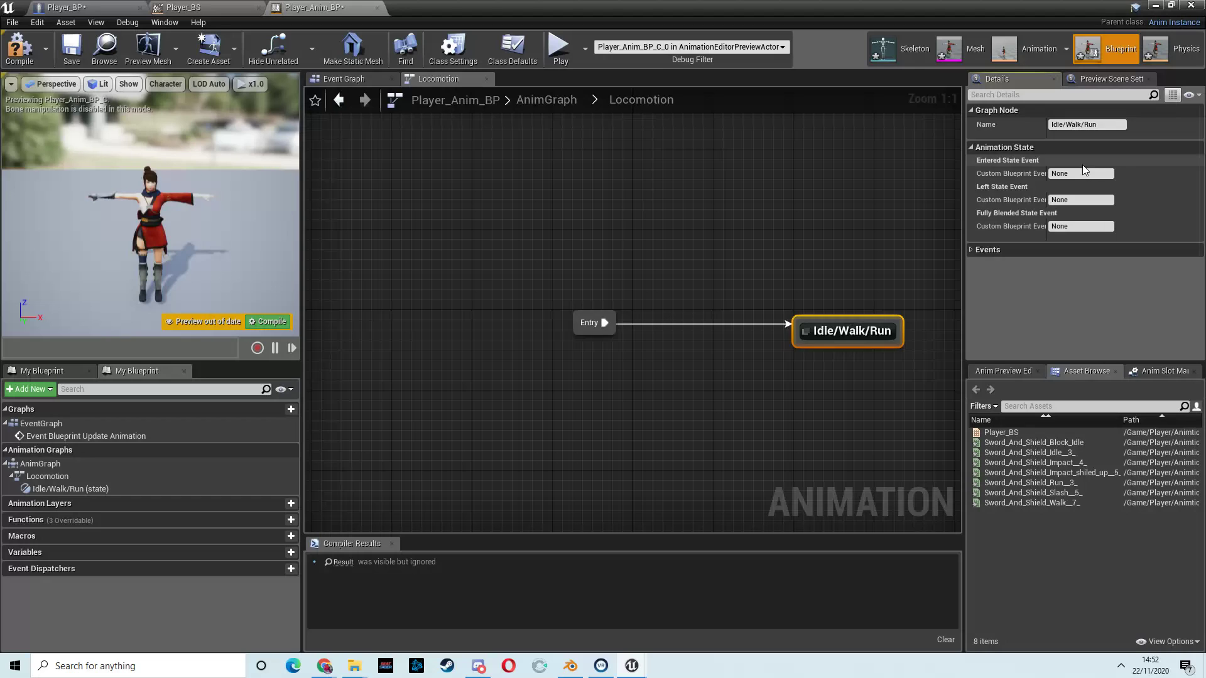
Step: Open the Idle/Walk/Run state, add the Player_BS blend space and connect it to the Output Animation Pose's Result
double_click(835, 331)
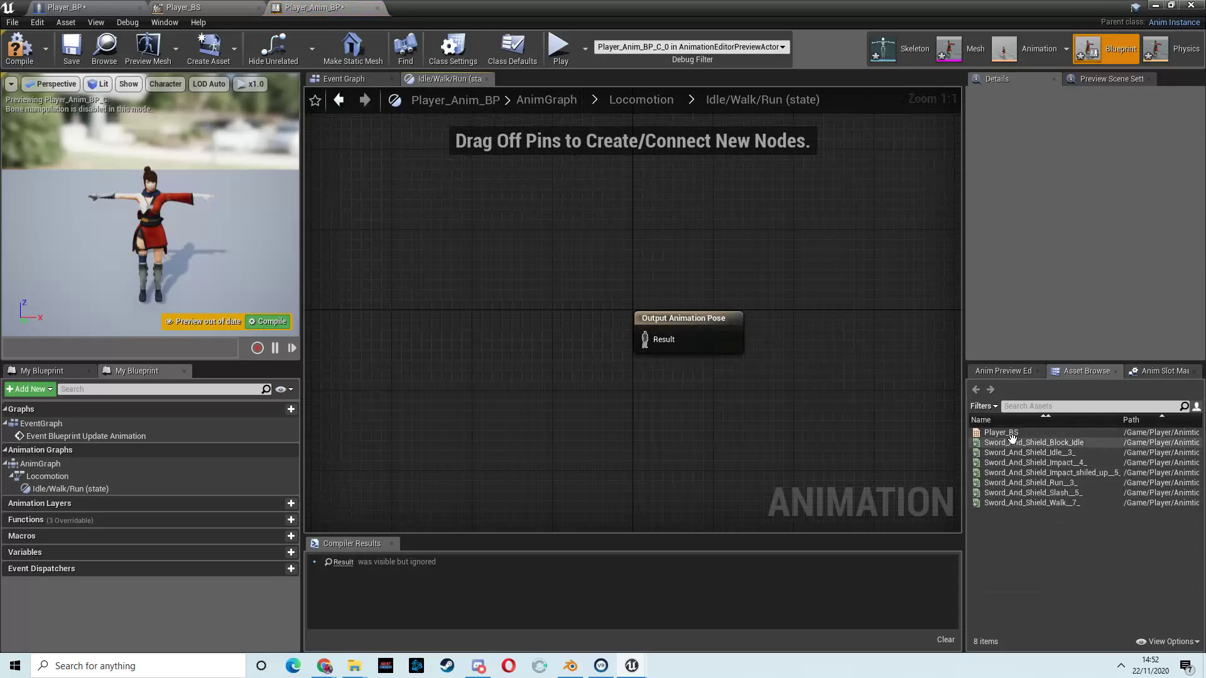
left_click_drag(1011, 437, 644, 339)
right_click_drag(472, 363, 560, 355)
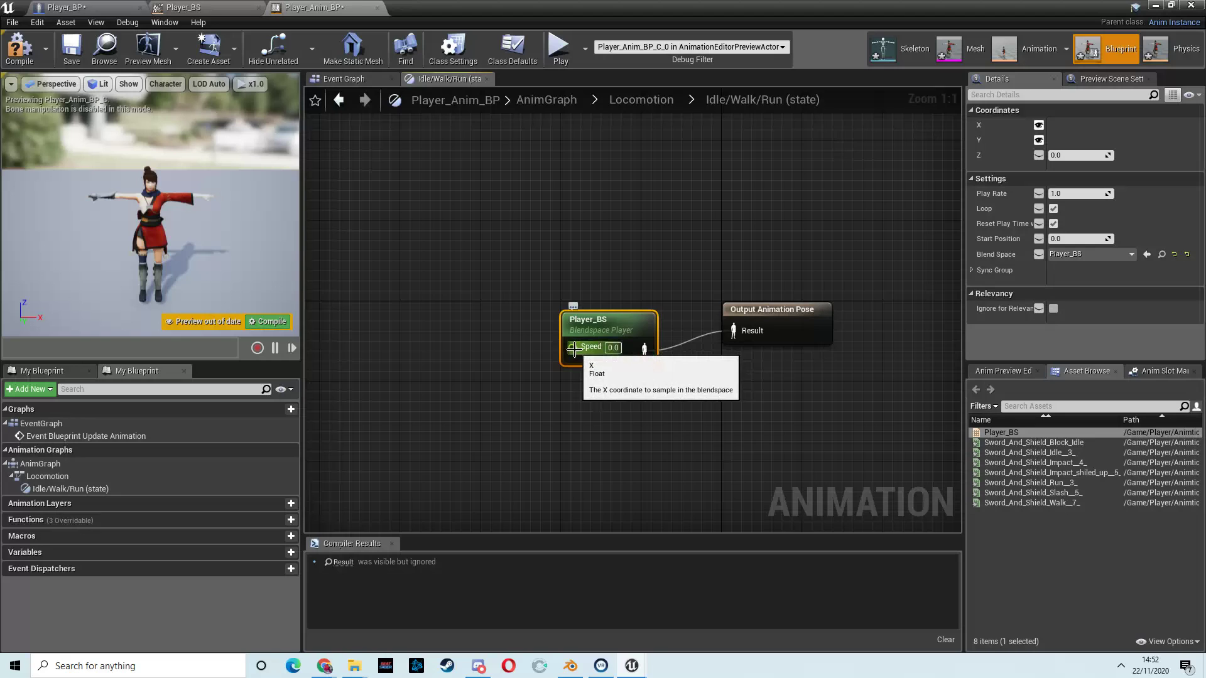
Step: Promote the Speed input of the Player_BS node to a float variable named Speed
left_click_drag(574, 349, 509, 322)
left_click(584, 344)
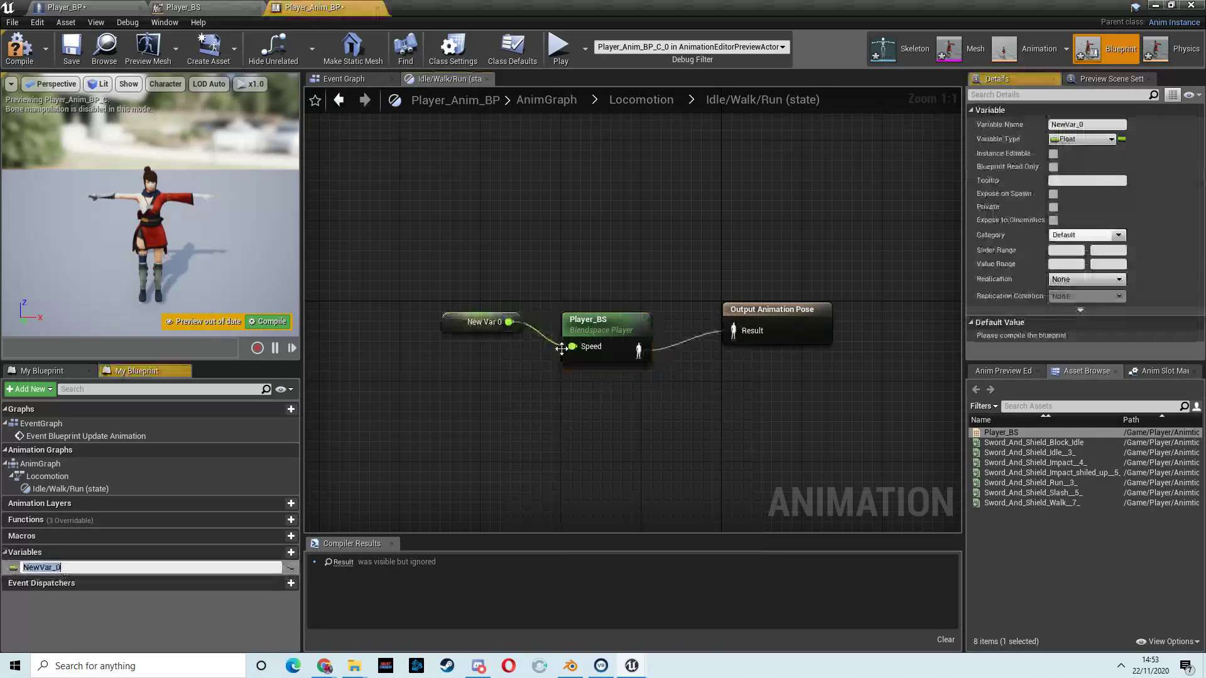
left_click(478, 322)
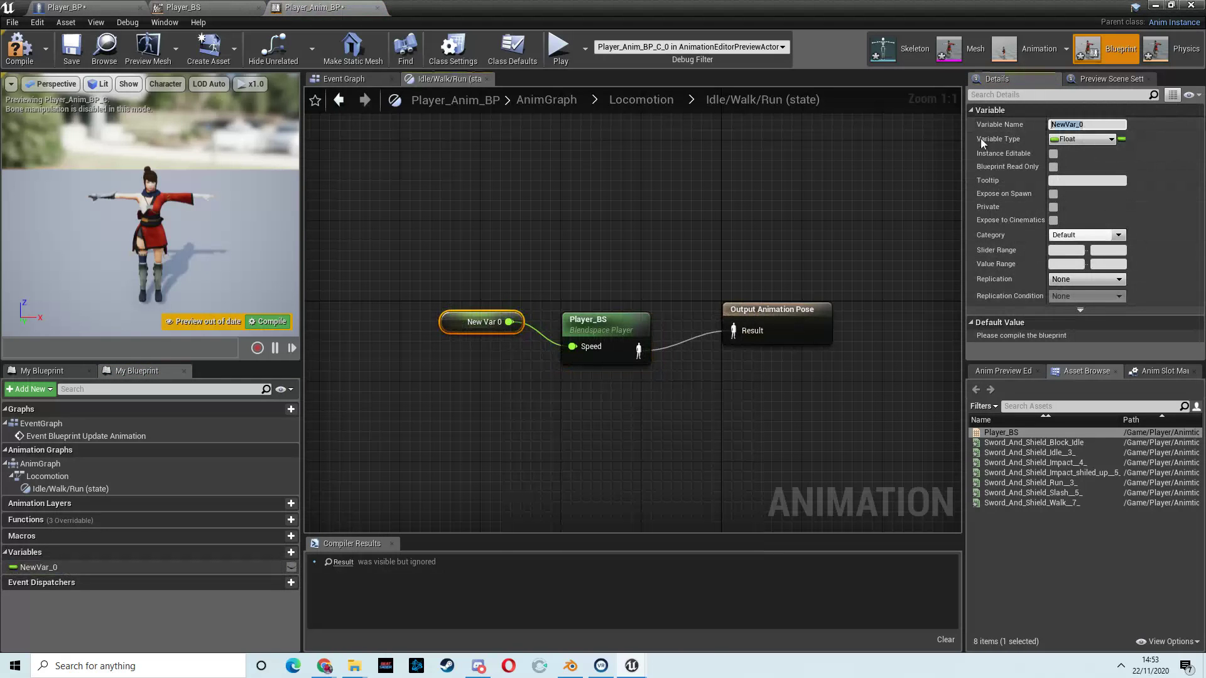
type("Speed")
key("Return")
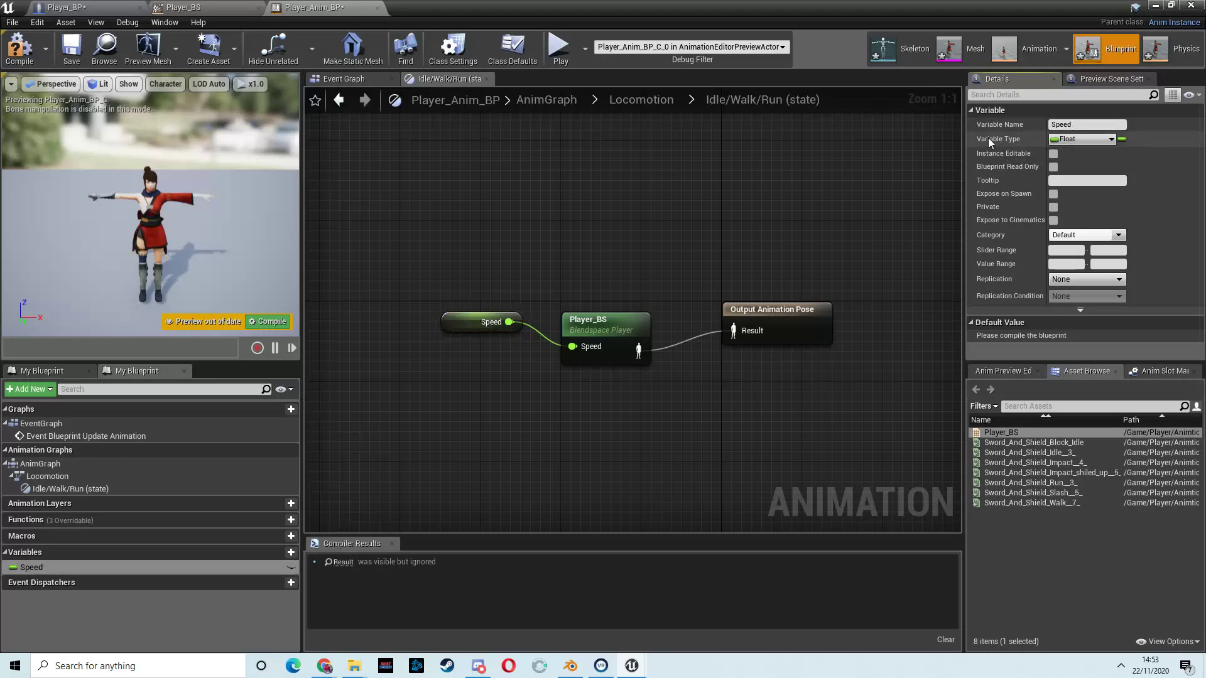
Step: Reposition the Speed variable node closer to level with the Player_BS node and farther away from it
left_click_drag(433, 293, 521, 405)
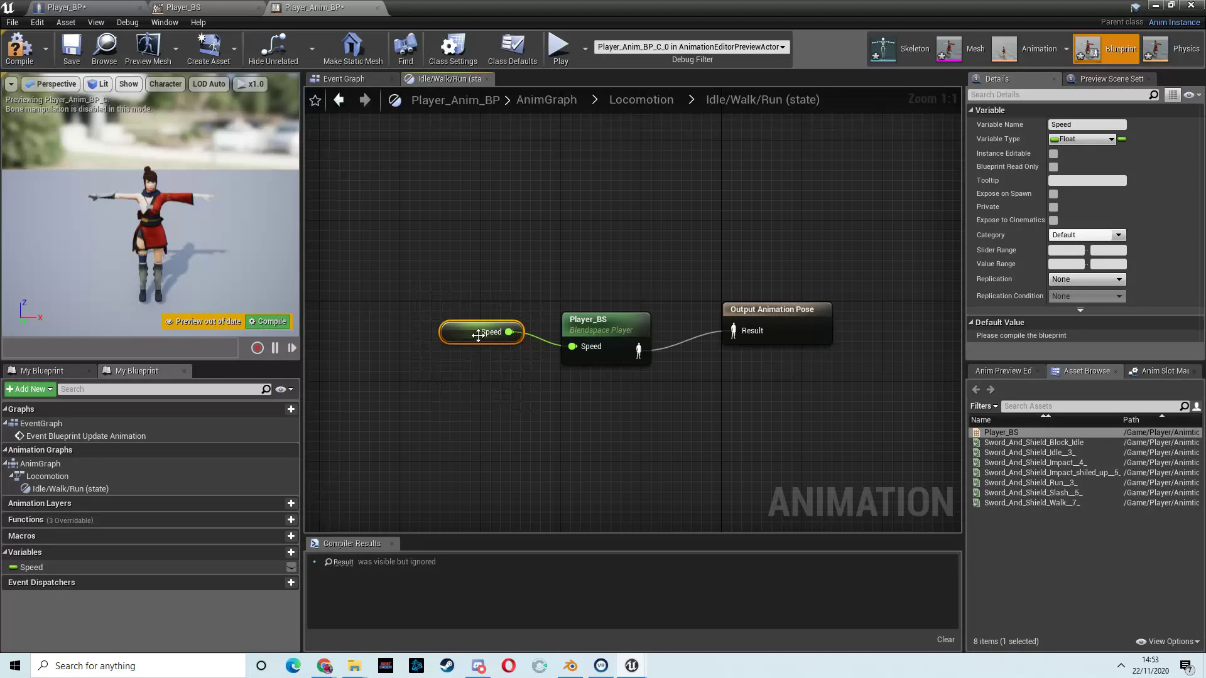
left_click_drag(478, 333, 458, 333)
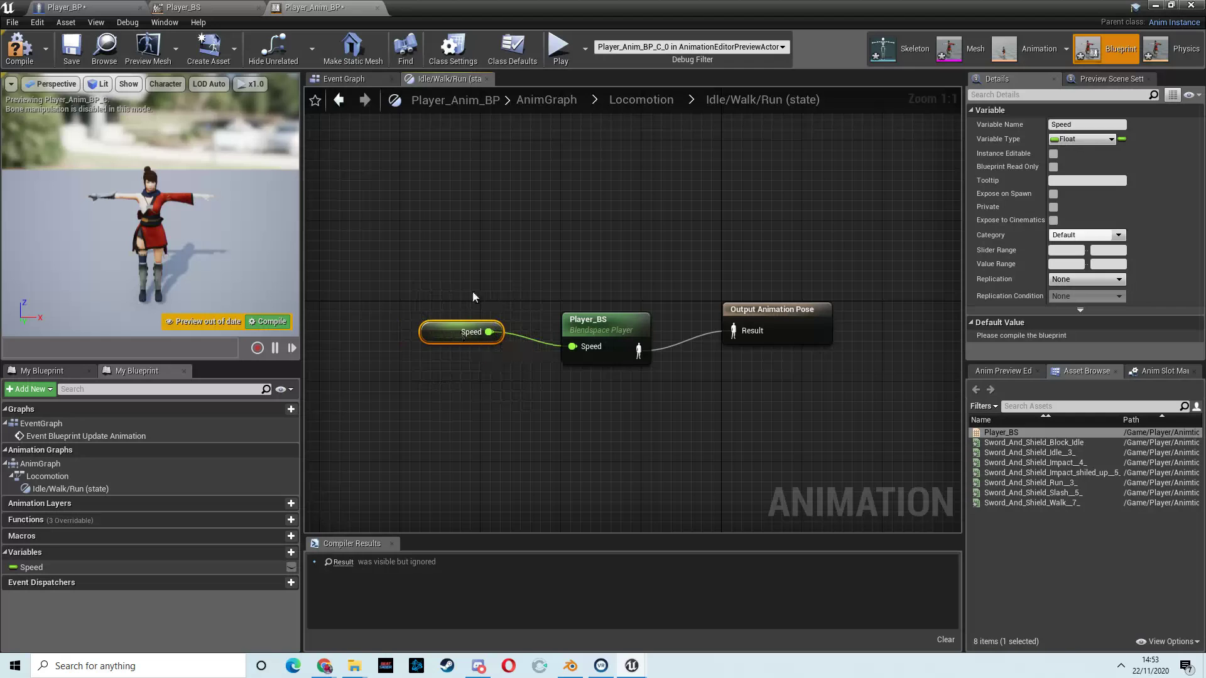
left_click(344, 79)
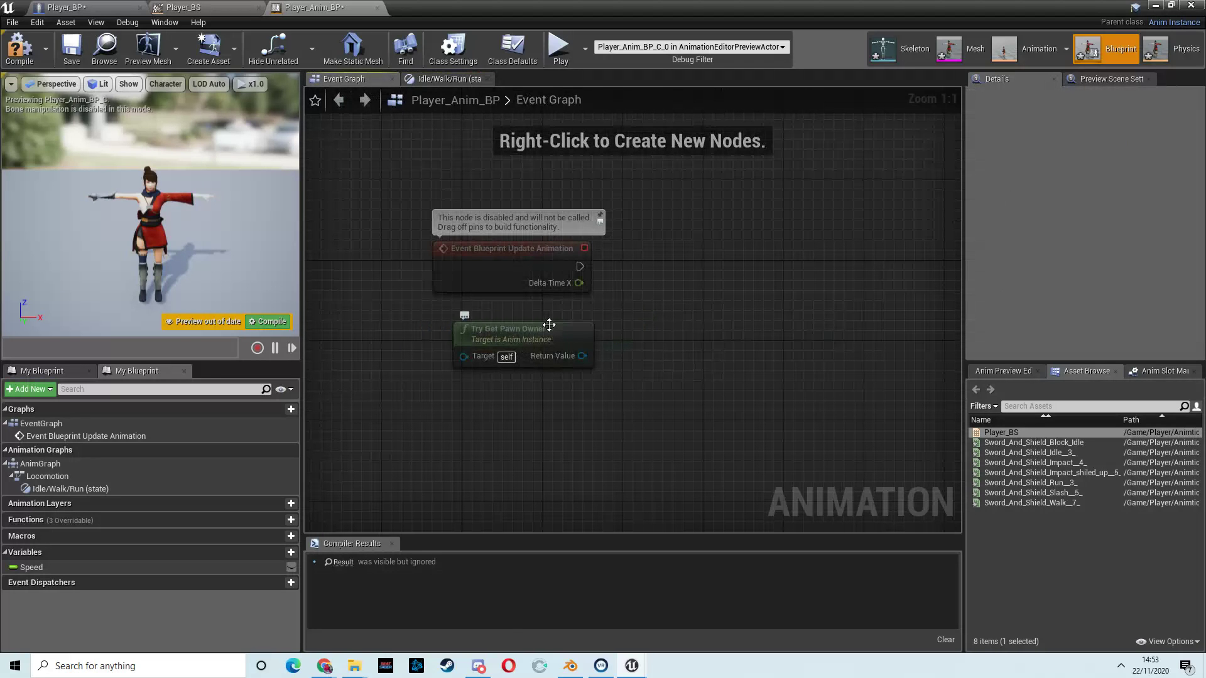
left_click_drag(474, 275, 523, 250)
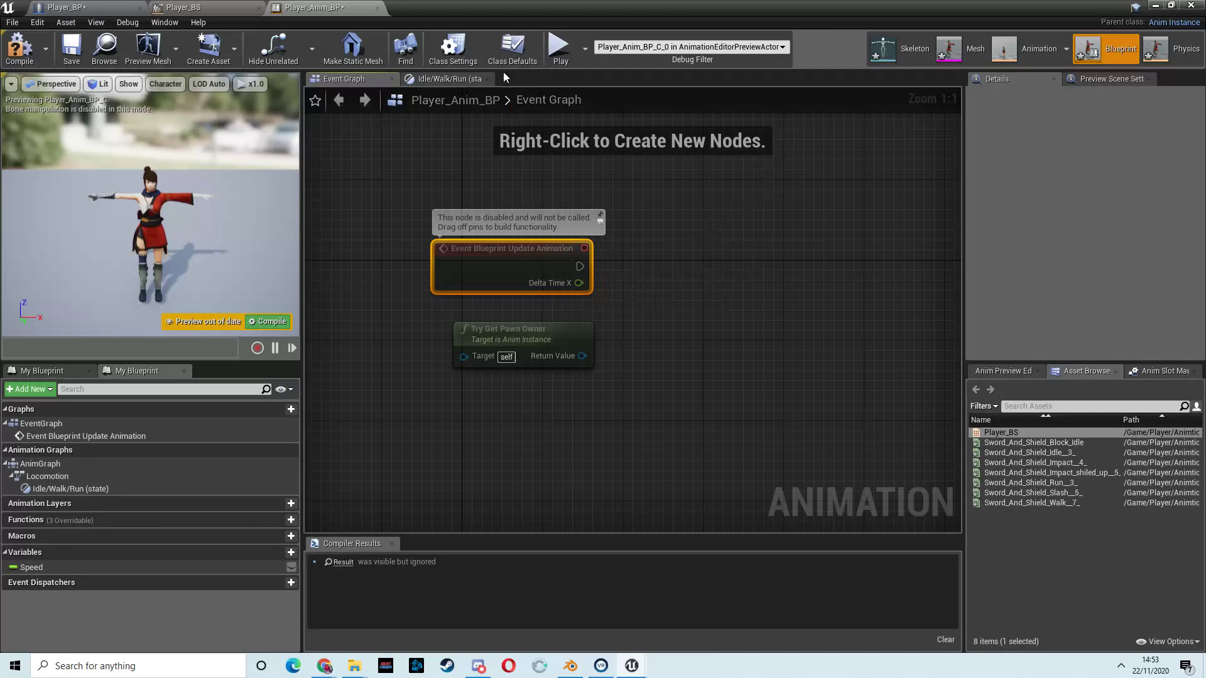
left_click(455, 79)
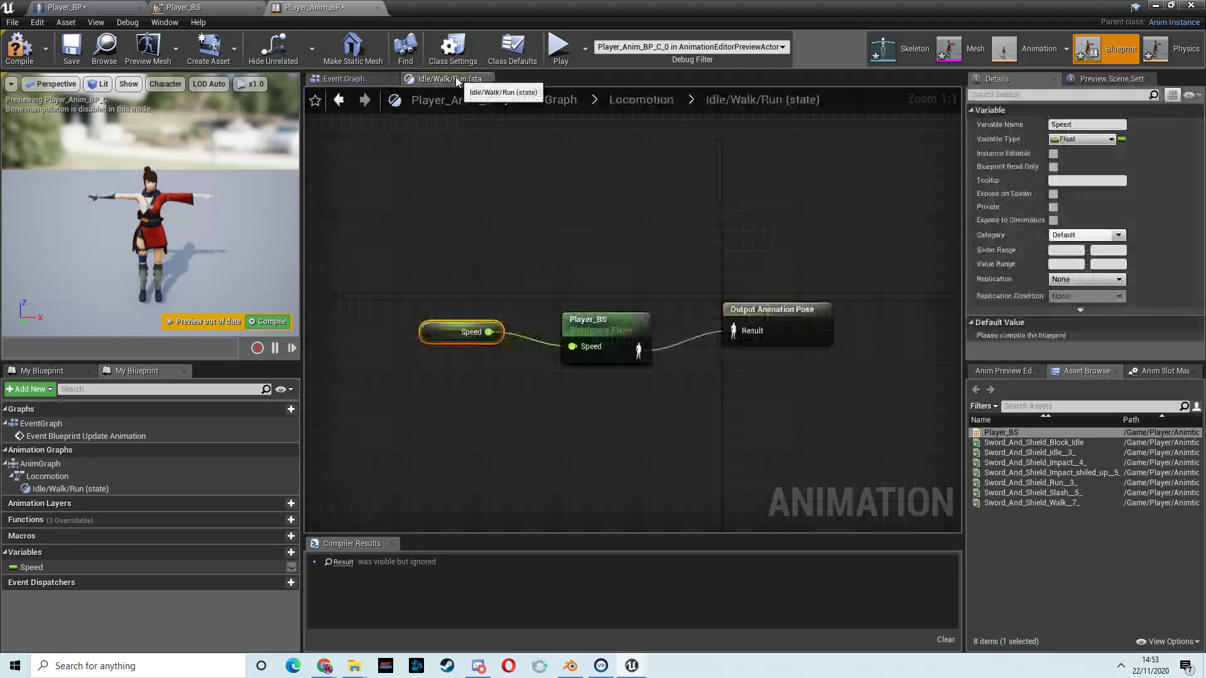
left_click(642, 98)
Step: In the Event Graph, add Cast To Player_BP after Event Blueprint Update Animation and connect Try Get Pawn Owner's Return Value to its Object
left_click(336, 79)
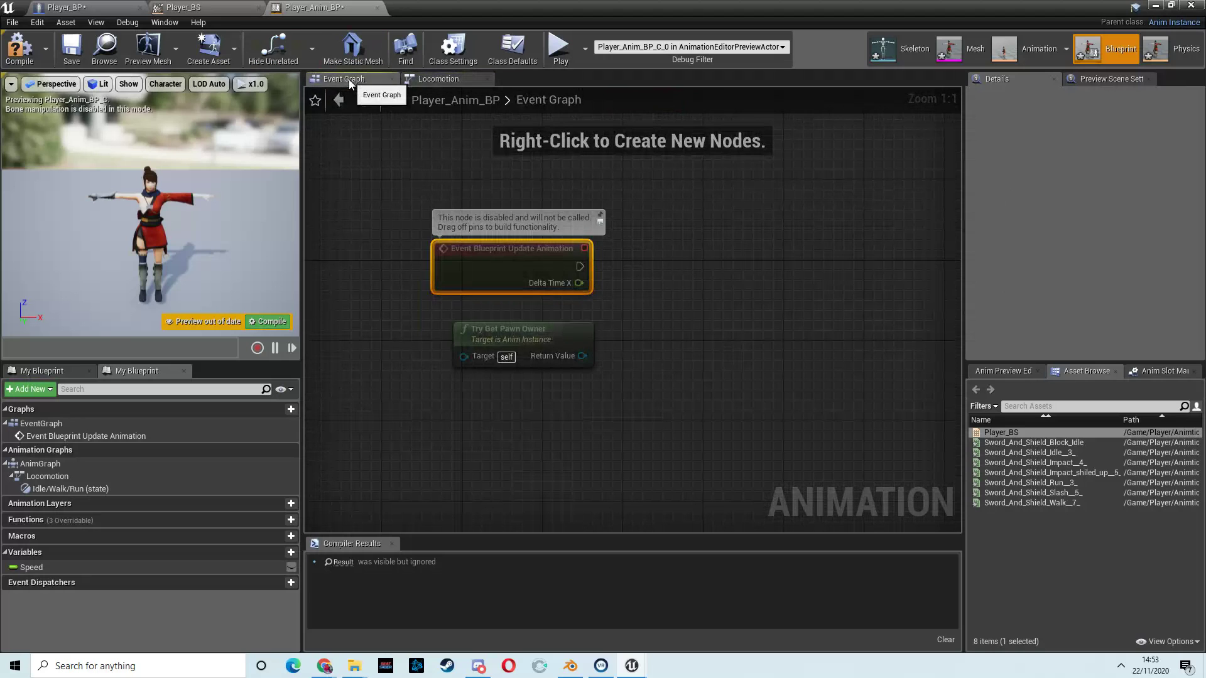
left_click_drag(577, 267, 692, 251)
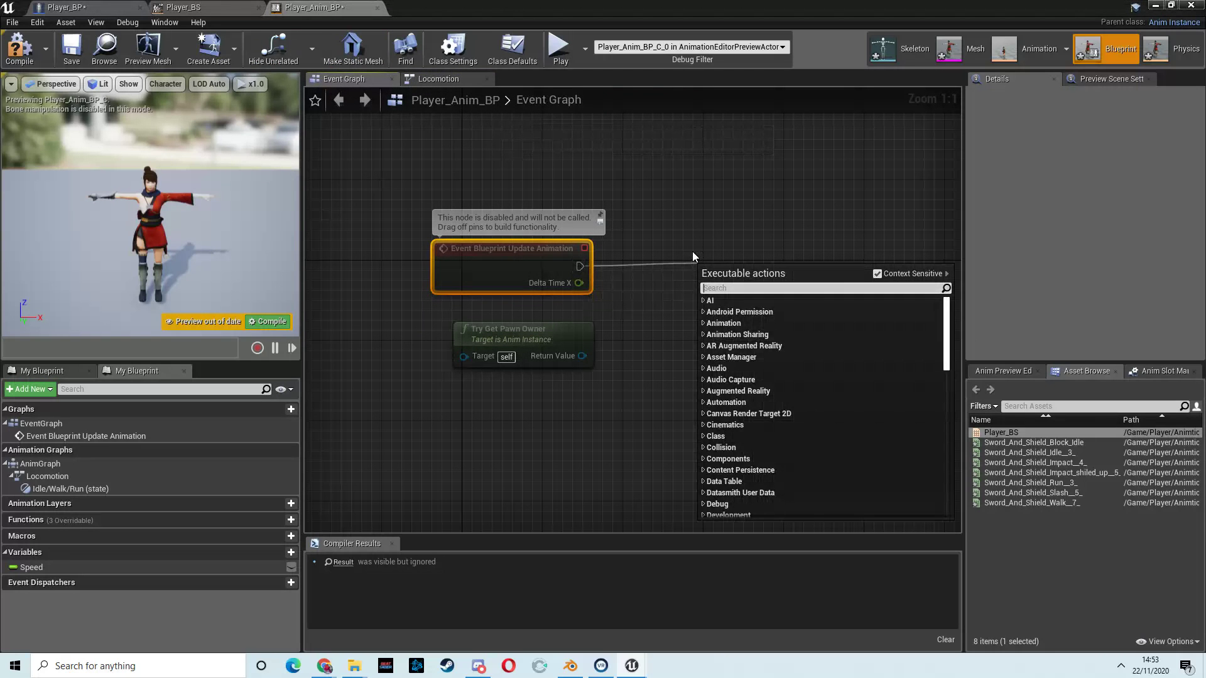
type("cast t")
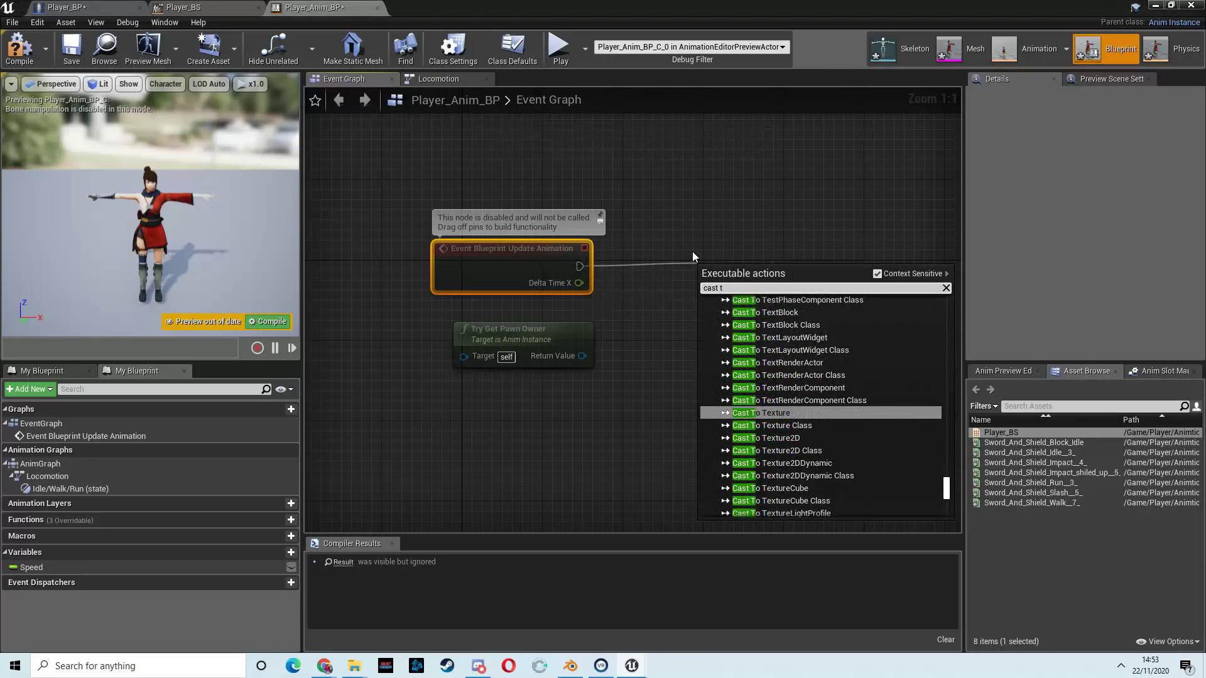
type("o plaer")
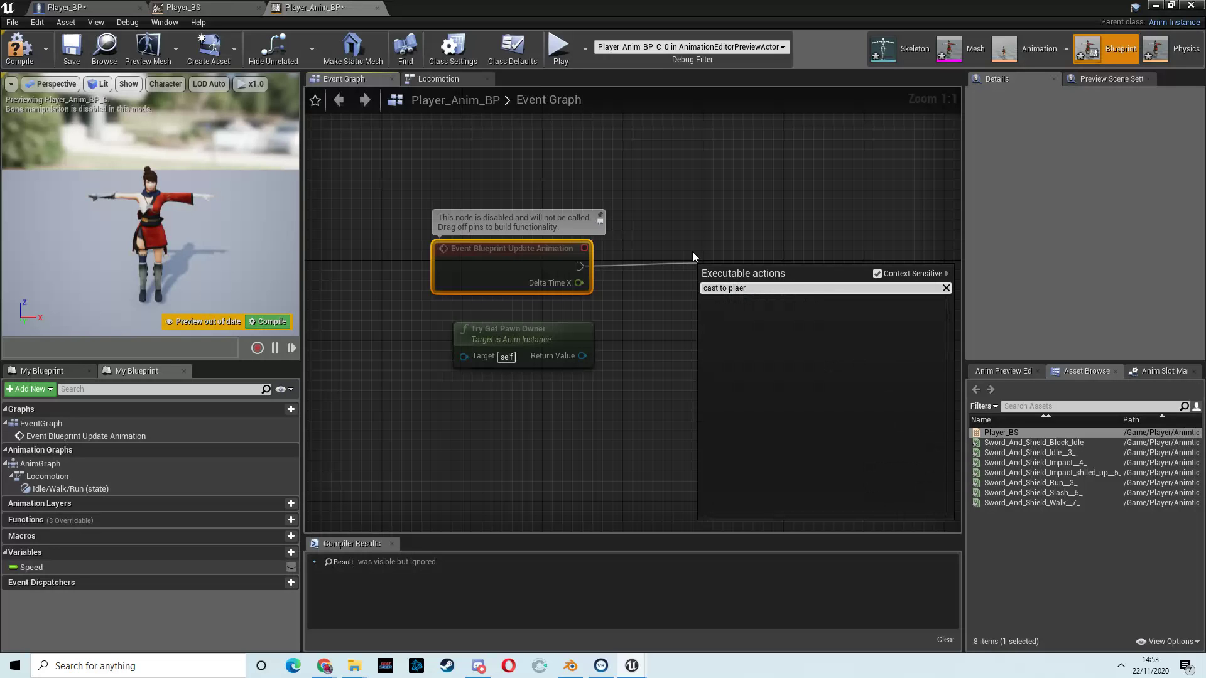
key("BackSpace")
key("BackSpace")
key("BackSpace")
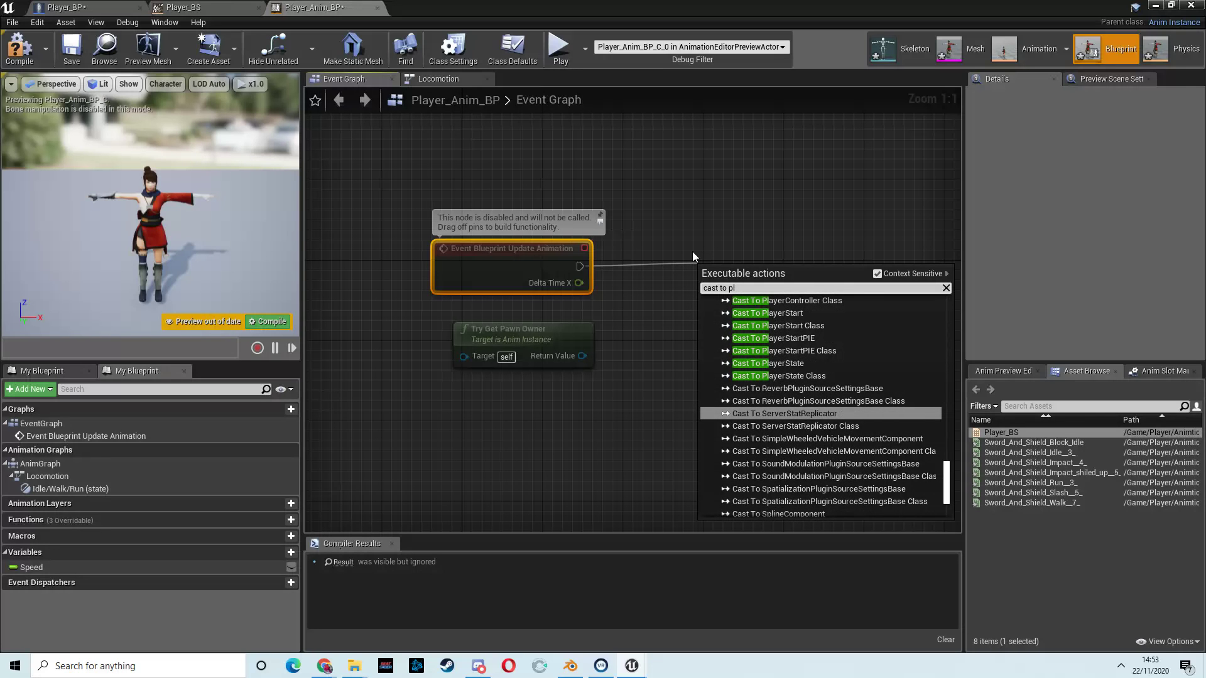
type("ayer bp")
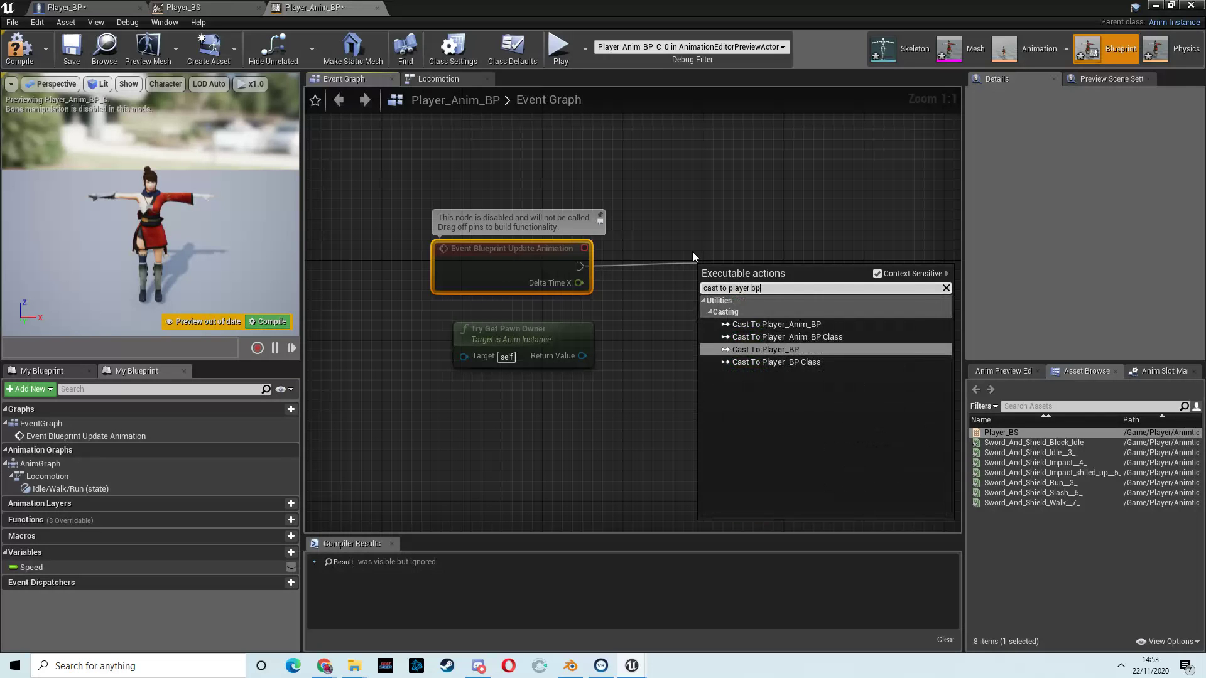
left_click(777, 349)
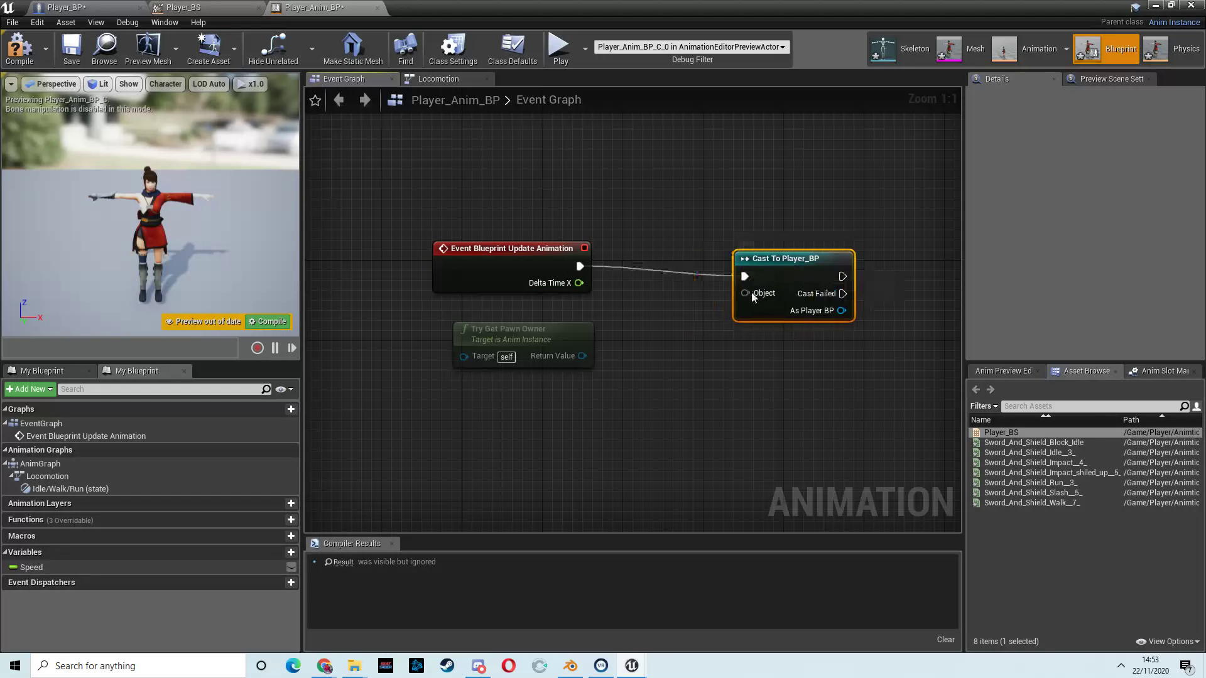
left_click_drag(745, 293, 574, 341)
right_click_drag(673, 307, 532, 319)
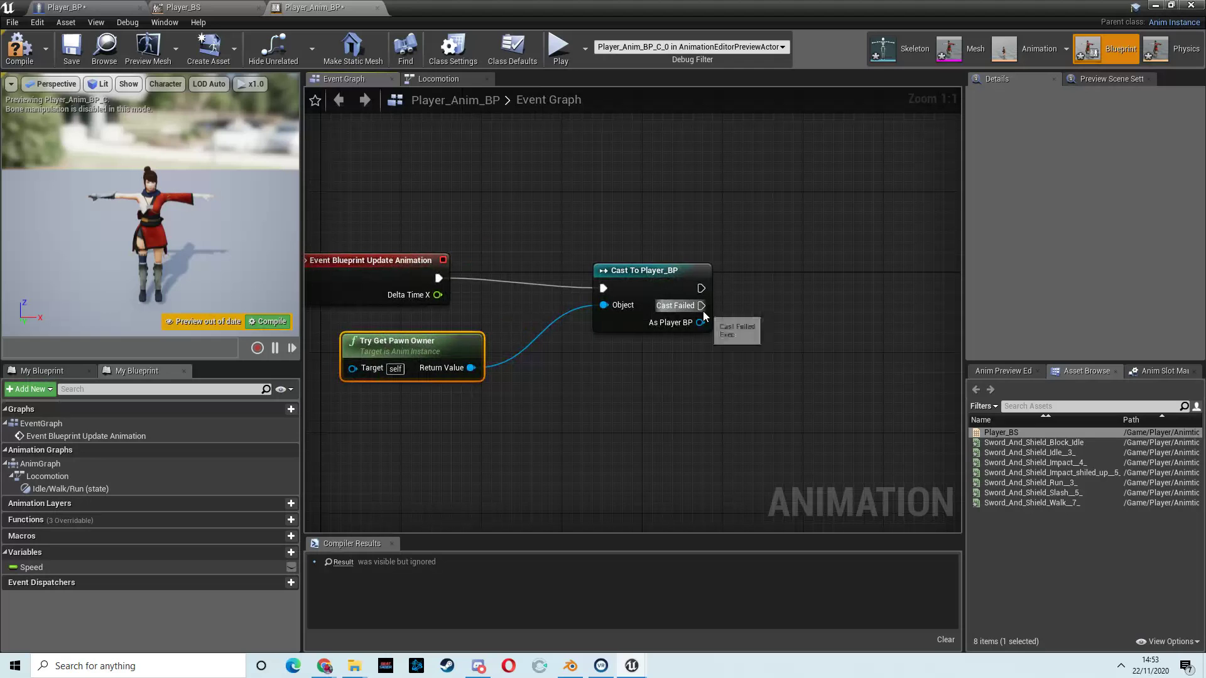
Step: Add Get Velocity and Get Actor Forward Vector nodes from the cast's As Player BP output and line them up
left_click_drag(700, 322, 775, 388)
type("get vel")
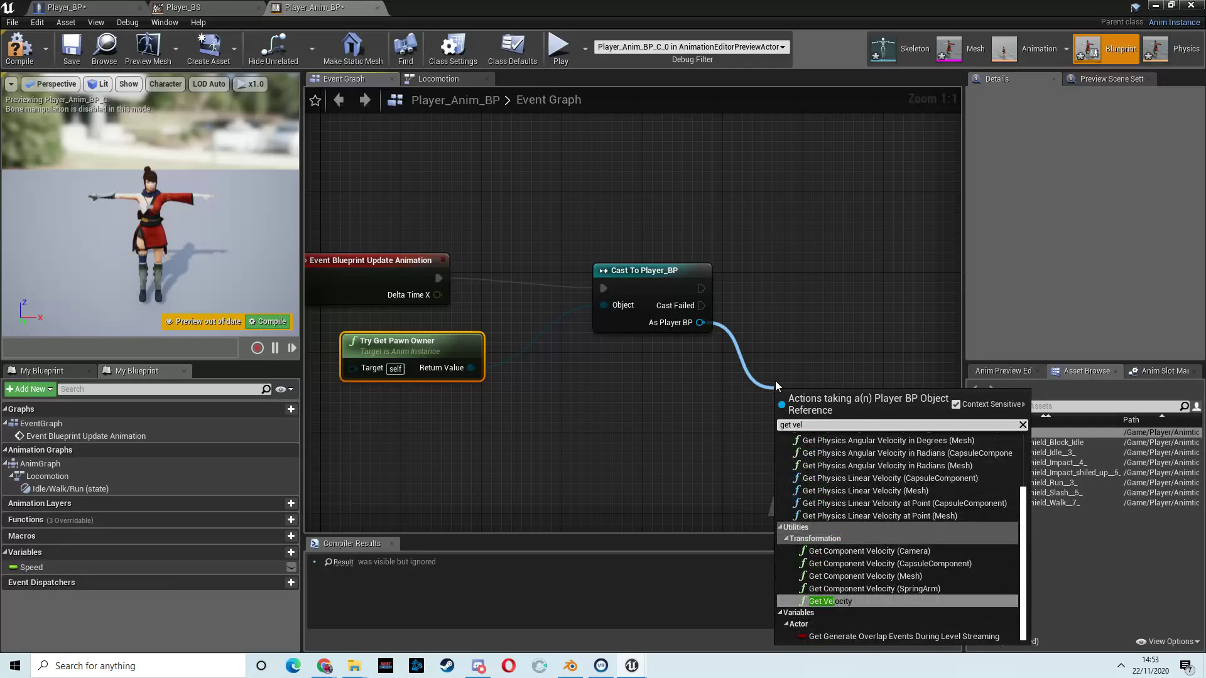
left_click(830, 601)
left_click_drag(700, 324, 786, 470)
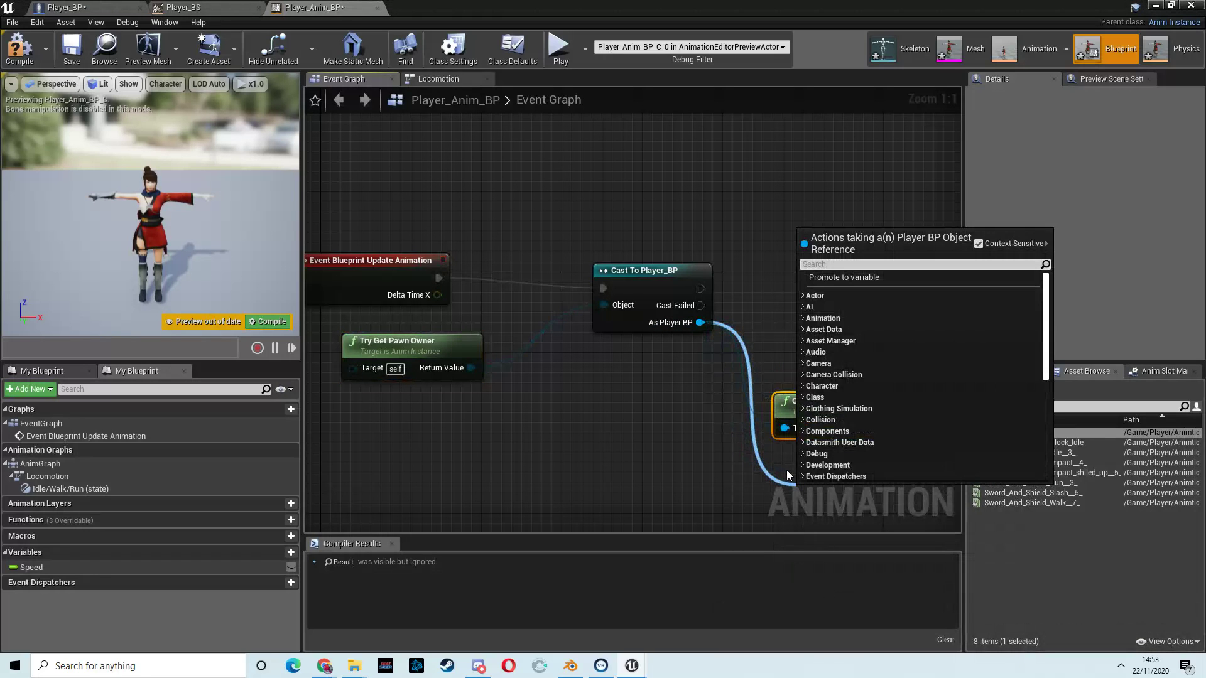
type("get forw")
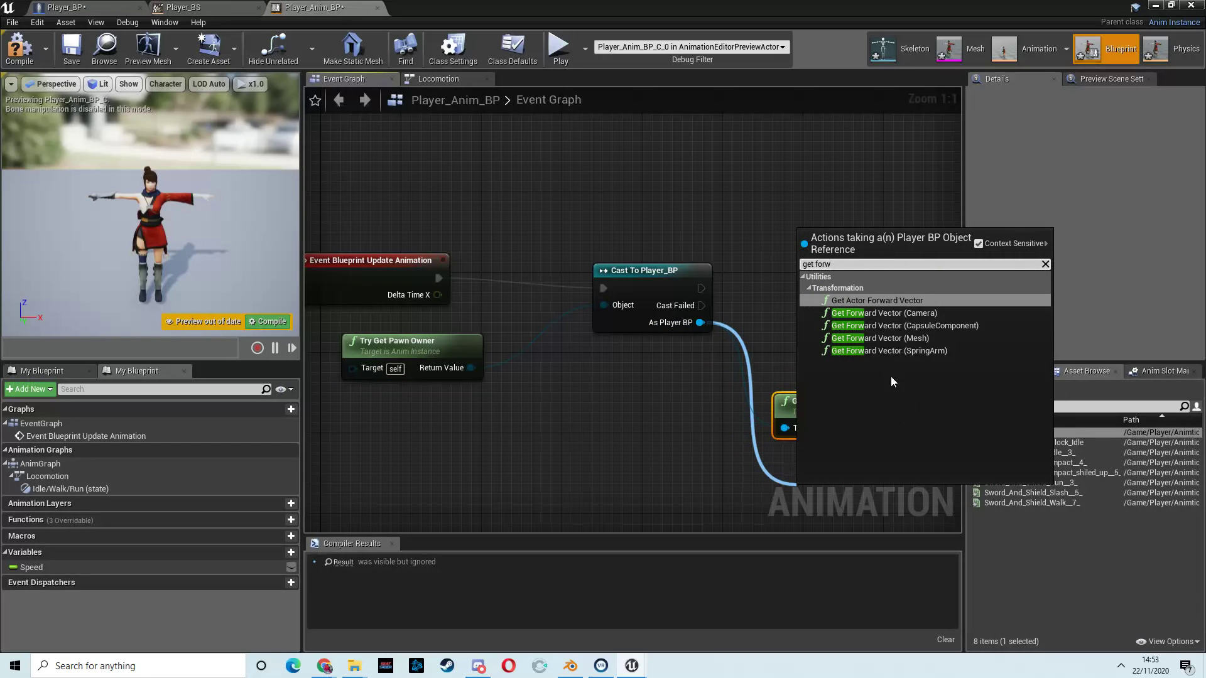
left_click(906, 303)
right_click_drag(814, 357, 735, 280)
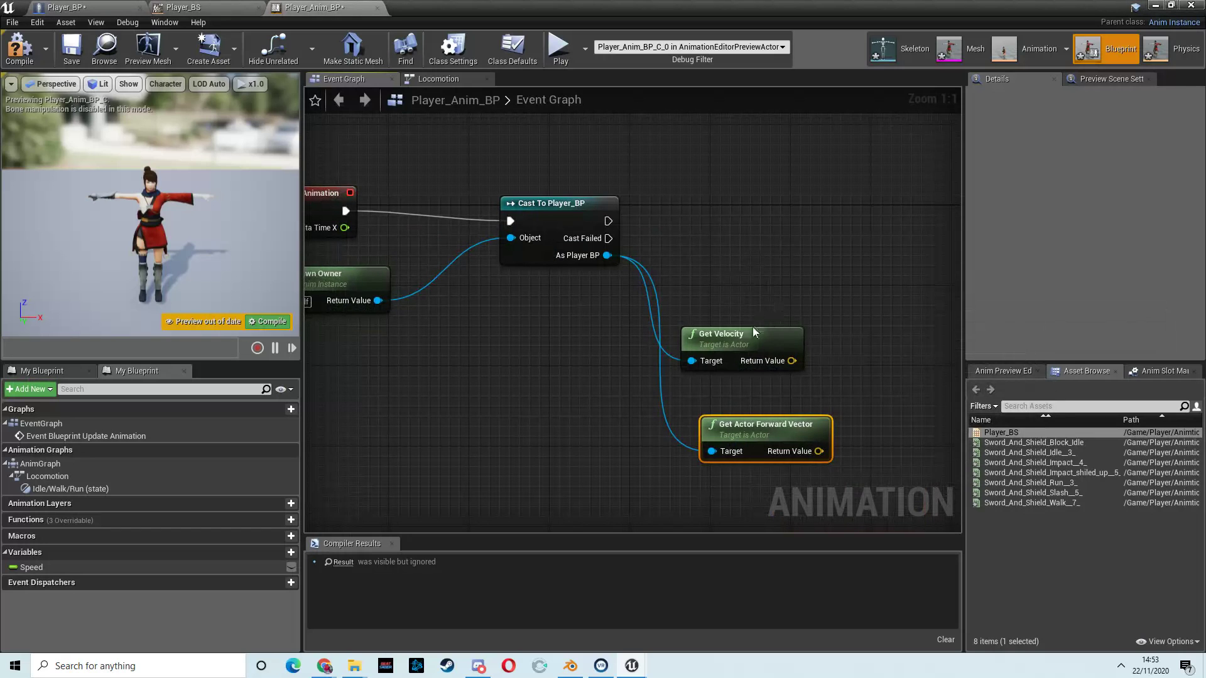
left_click_drag(753, 329, 772, 330)
Step: Add a Dot Product node fed by the return values of Get Velocity and Get Actor Forward Vector
right_click_drag(804, 278, 760, 288)
left_click_drag(766, 371, 854, 389)
type("do")
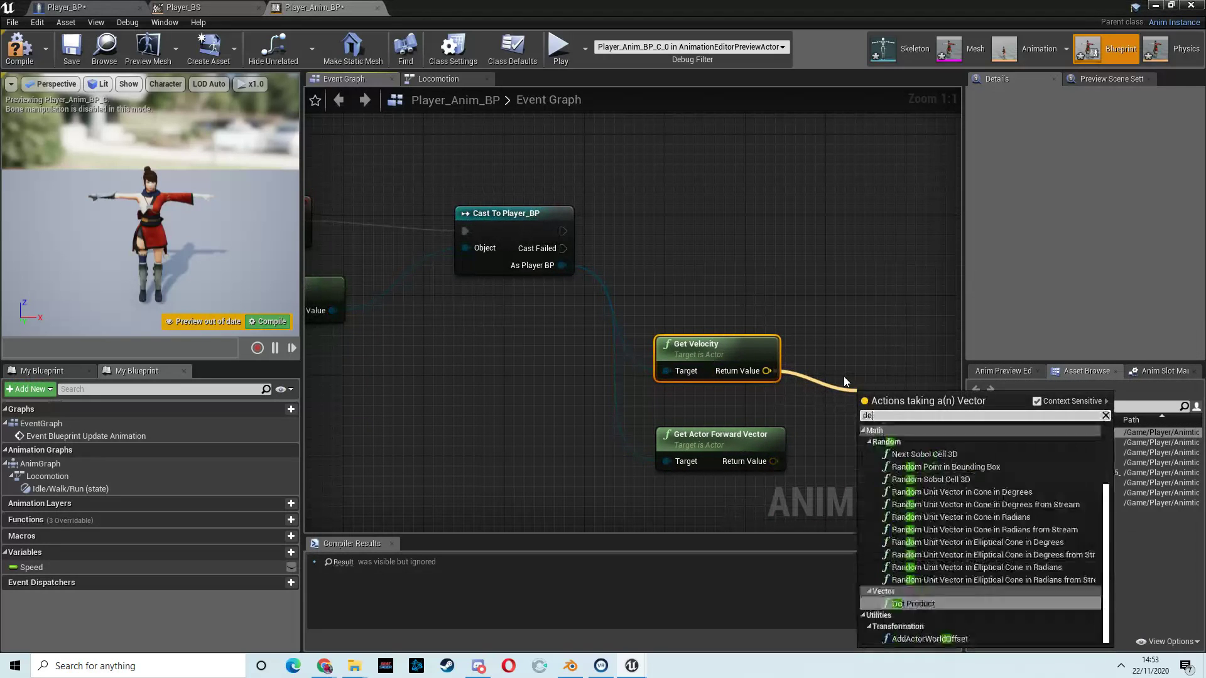
type("t")
left_click(922, 441)
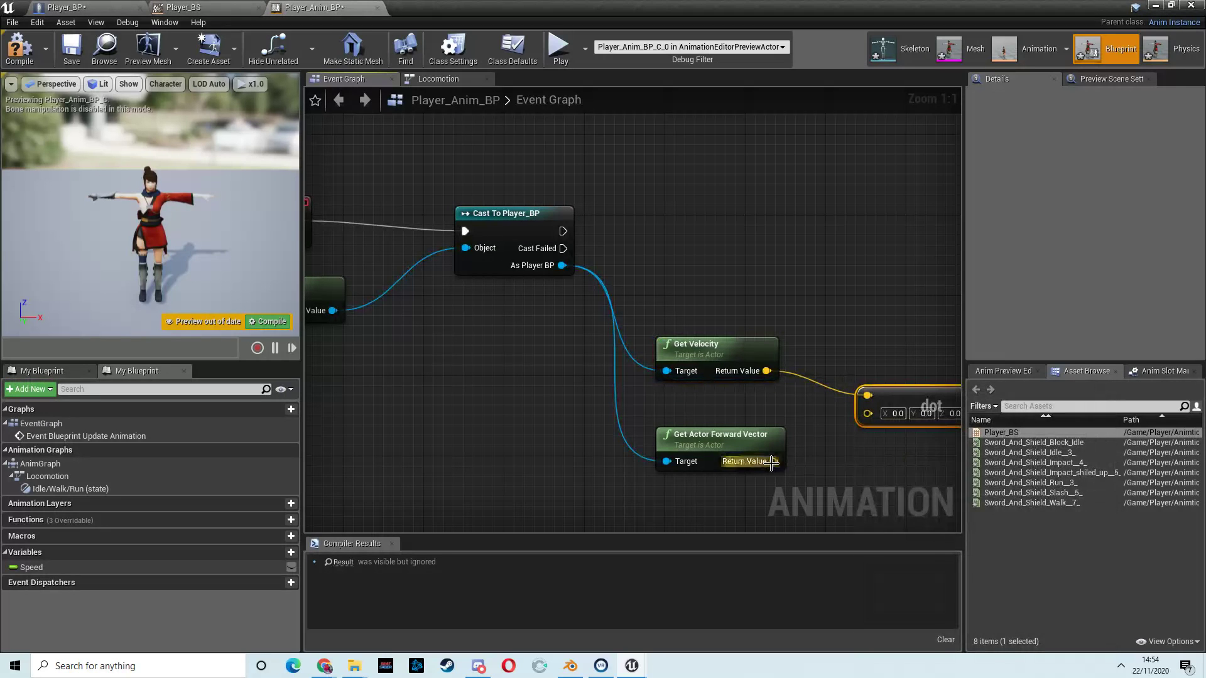
left_click_drag(771, 463, 867, 413)
Step: Add a Set Speed node, feed it the dot product result and connect its execution from Cast To Player_BP
right_click_drag(846, 331, 692, 344)
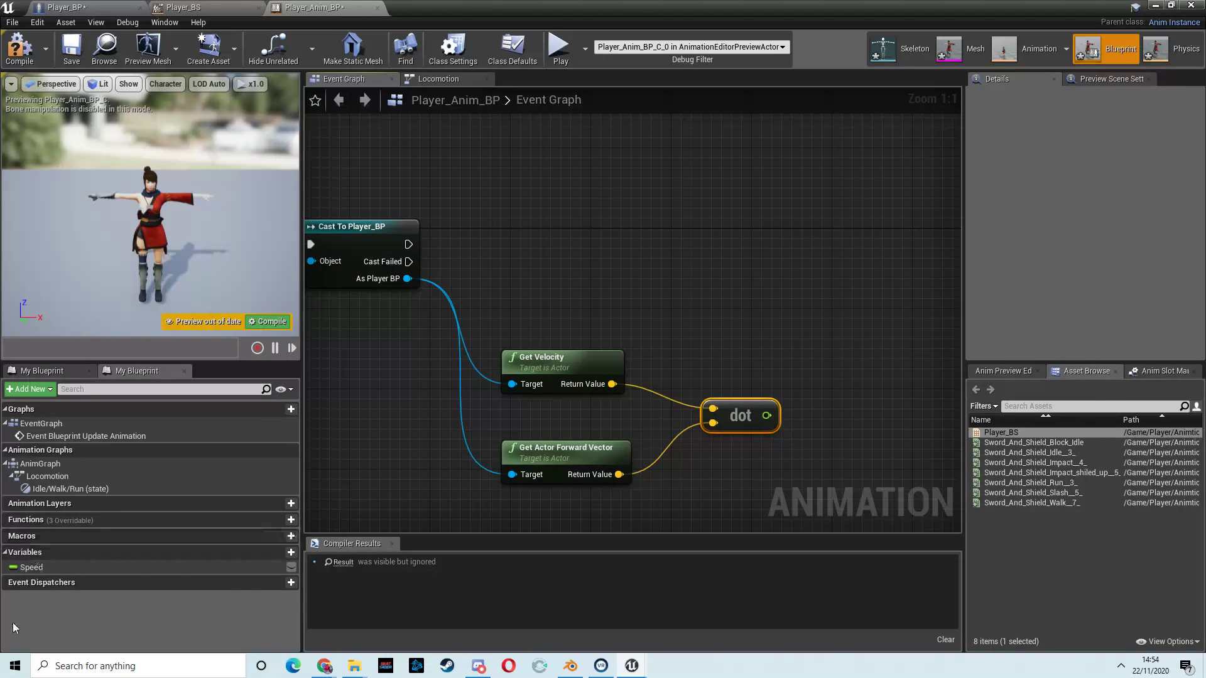
left_click_drag(34, 567, 719, 225)
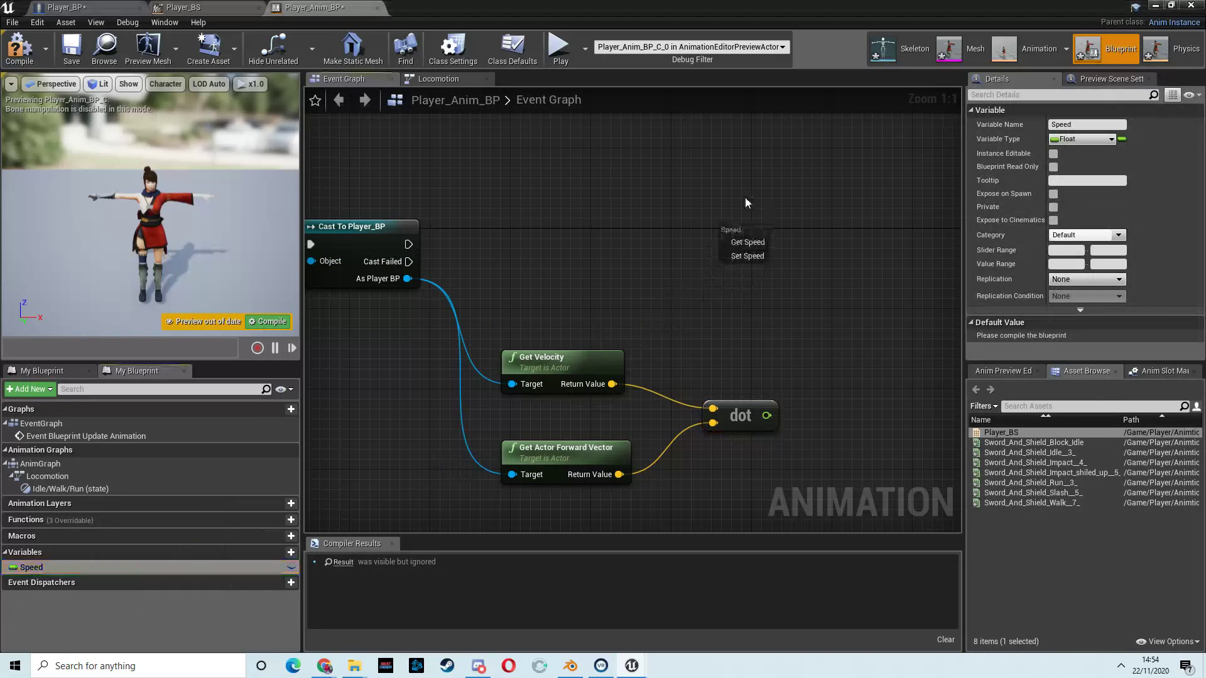
left_click(743, 257)
left_click_drag(766, 416, 734, 261)
left_click_drag(408, 244, 752, 244)
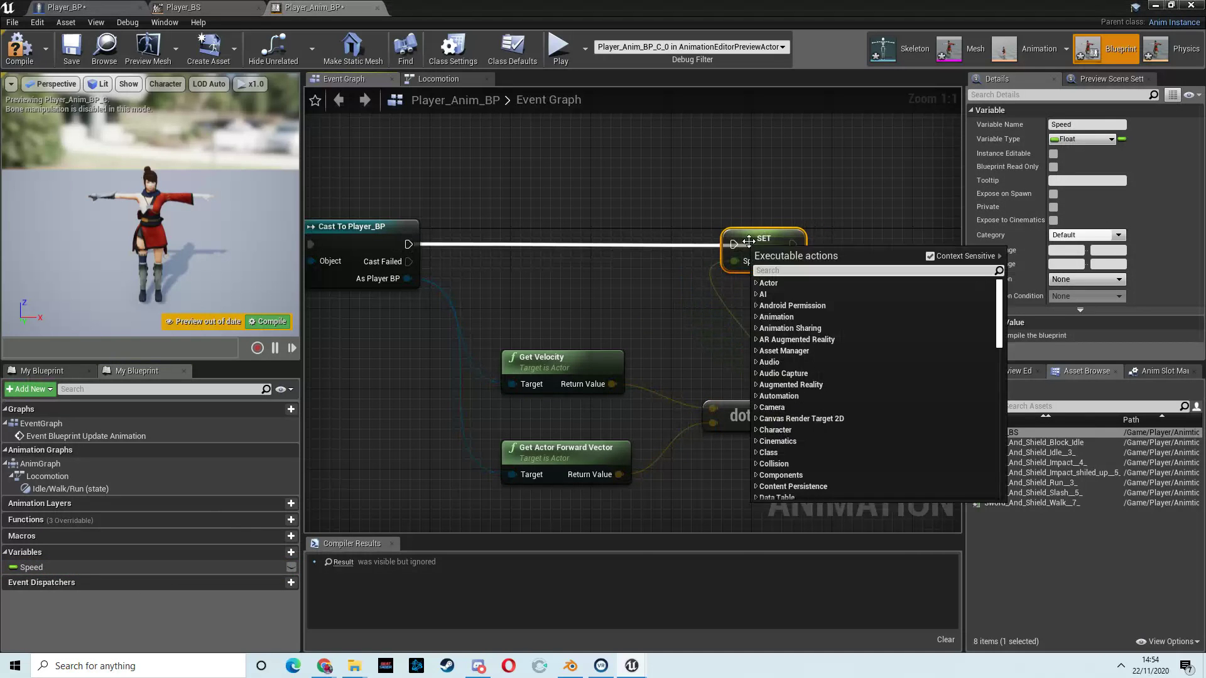
left_click(428, 225)
left_click_drag(408, 244, 795, 233)
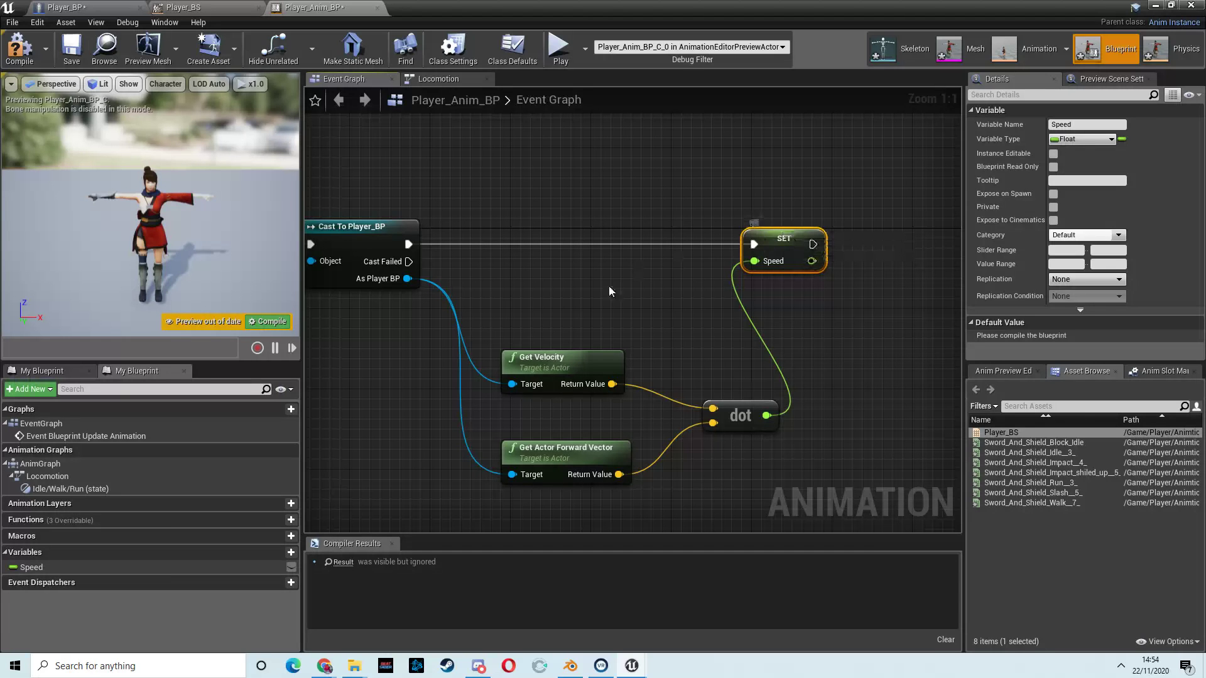
mouse_move(326, 668)
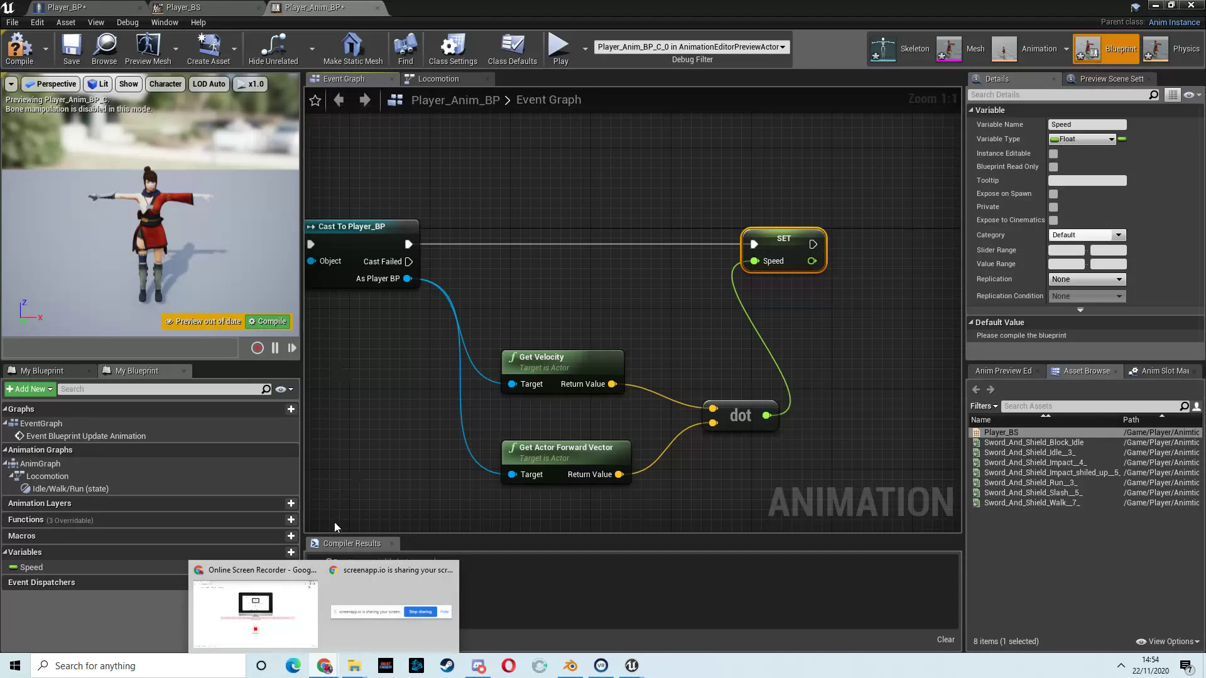
left_click(258, 600)
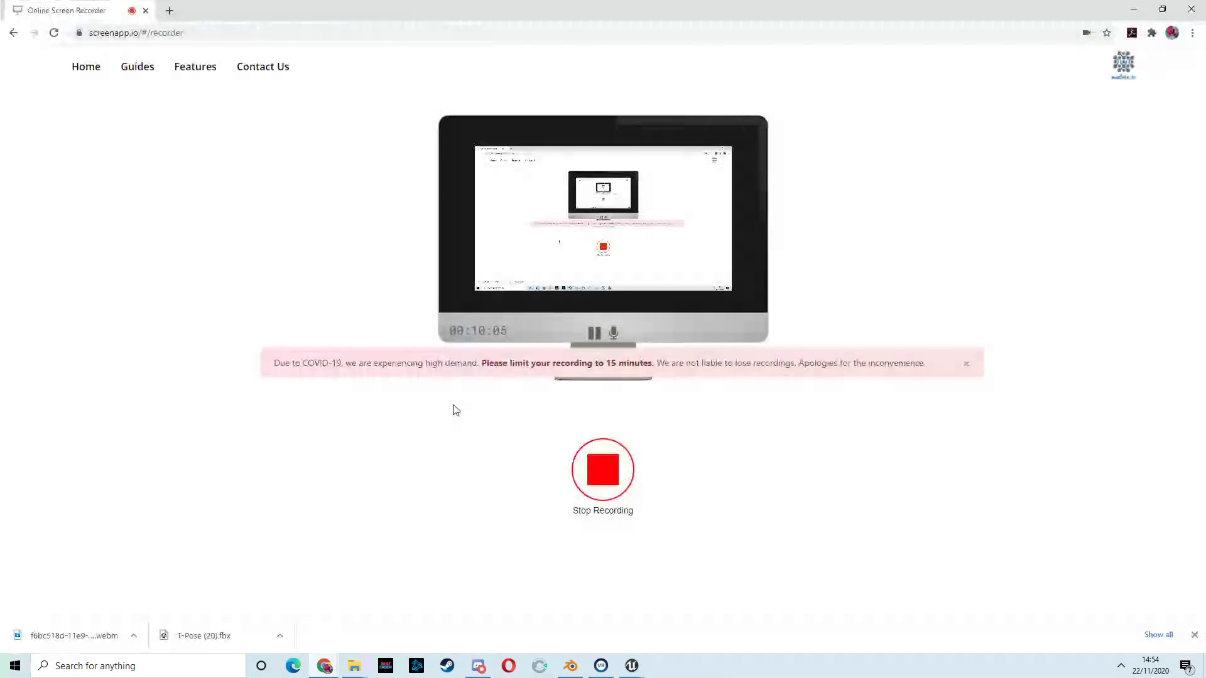
left_click(1134, 9)
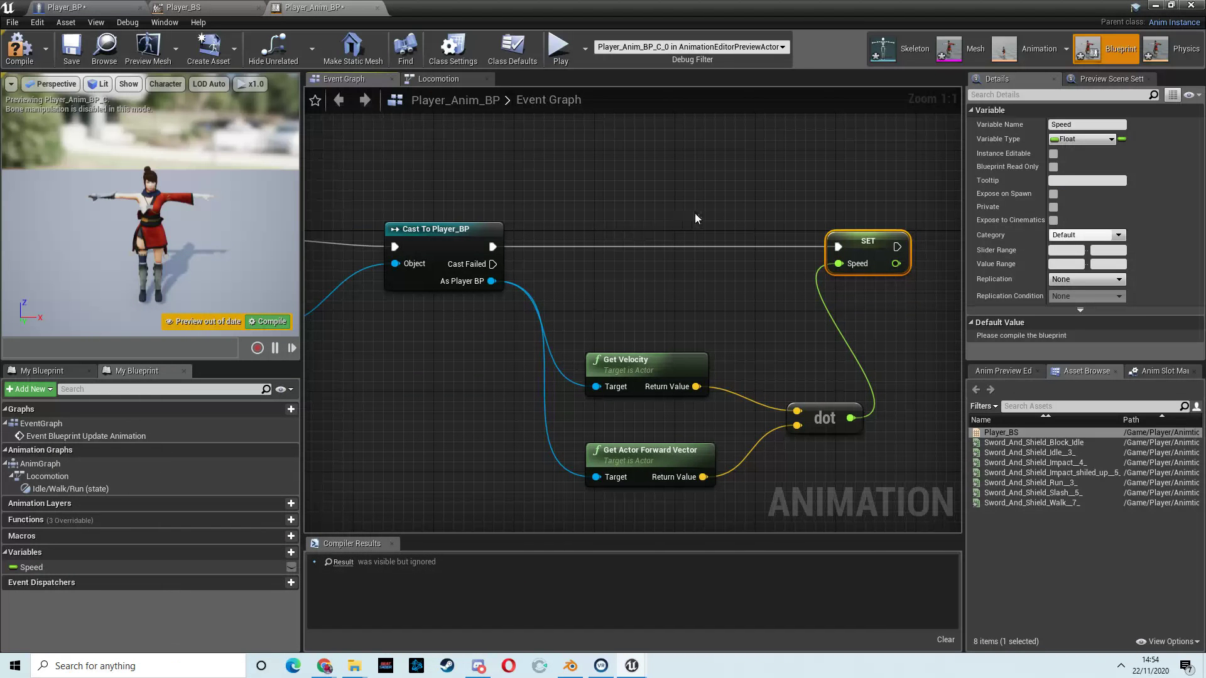
Step: Review how the Speed variable drives Player_BS in the Idle/Walk/Run state and return to the Event Graph
right_click_drag(695, 213, 725, 205)
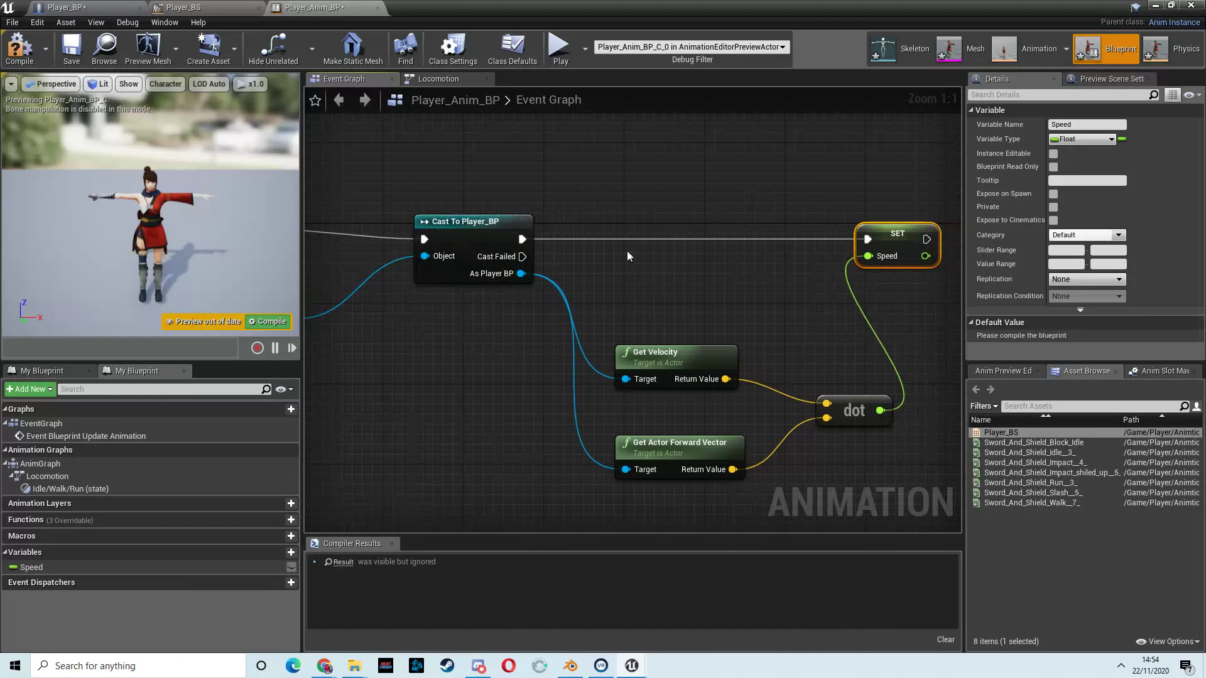
left_click(451, 81)
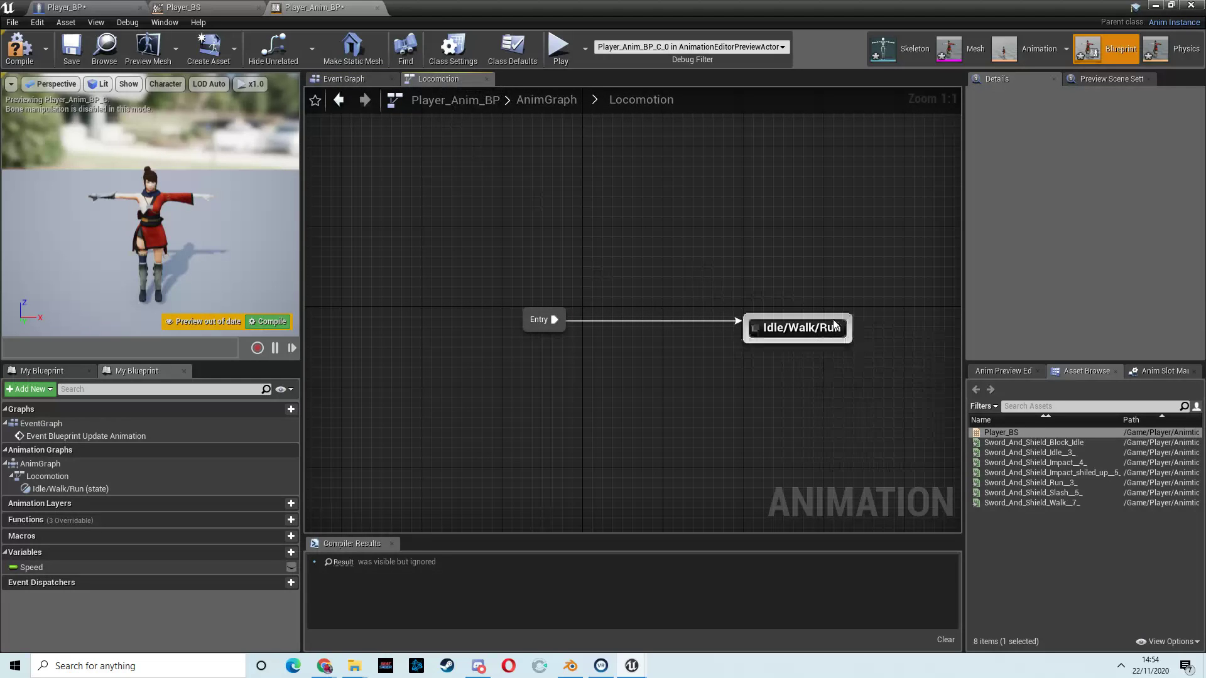
double_click(795, 332)
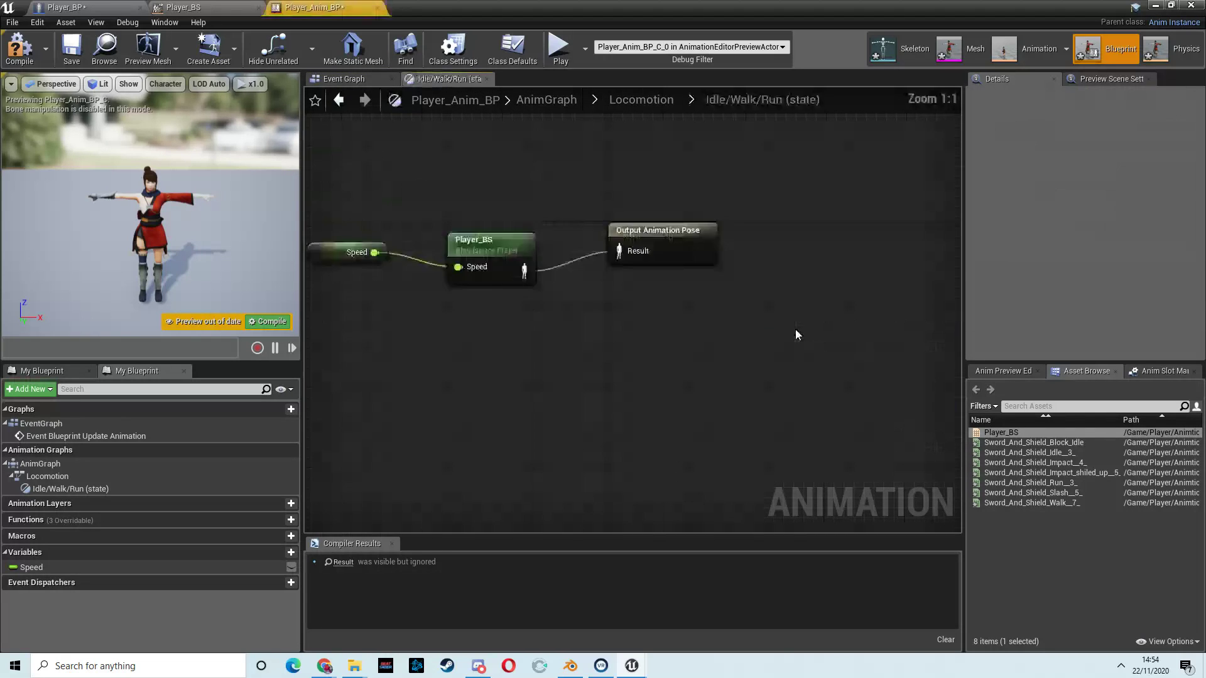
left_click(509, 331)
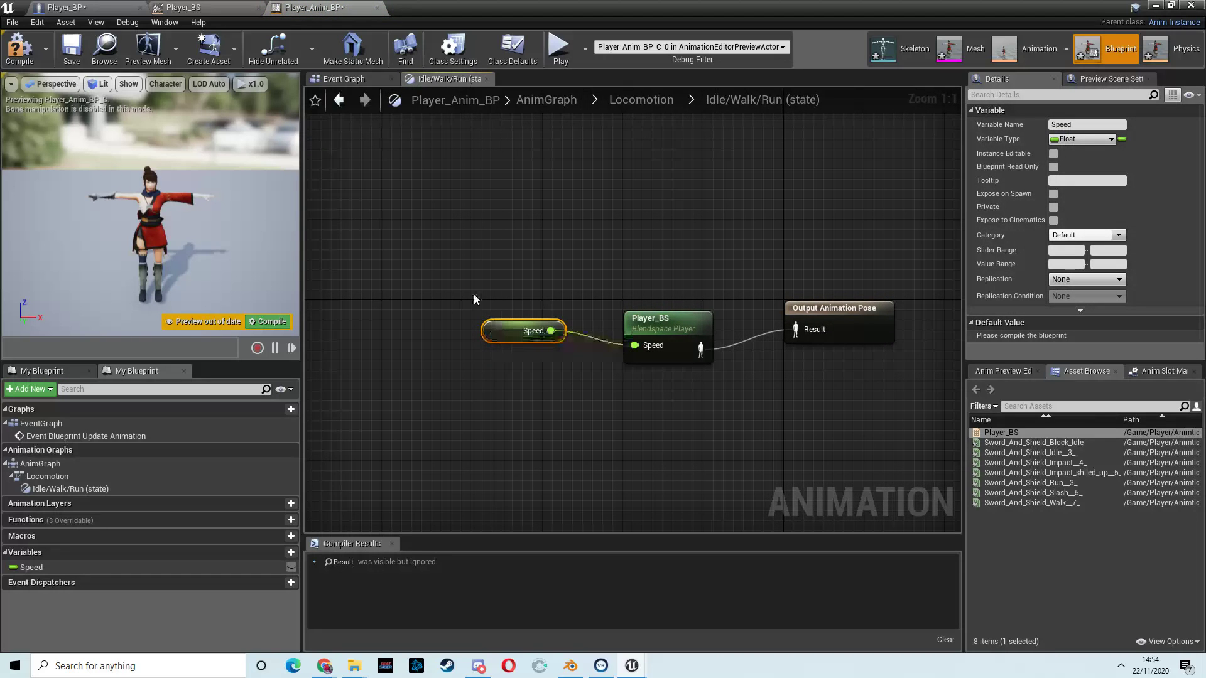
left_click(360, 79)
right_click_drag(743, 312, 833, 277)
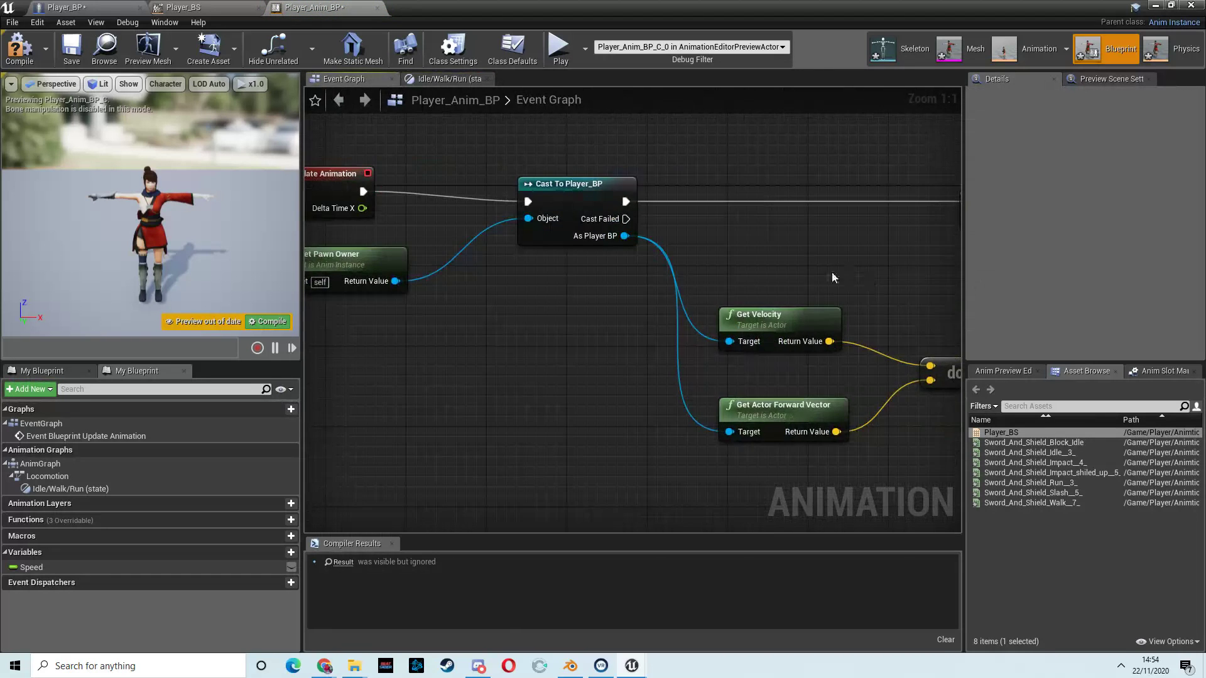
Step: Compile Player_Anim_BP and preview the character's animation at Speed values of 200 and 500
left_click(20, 49)
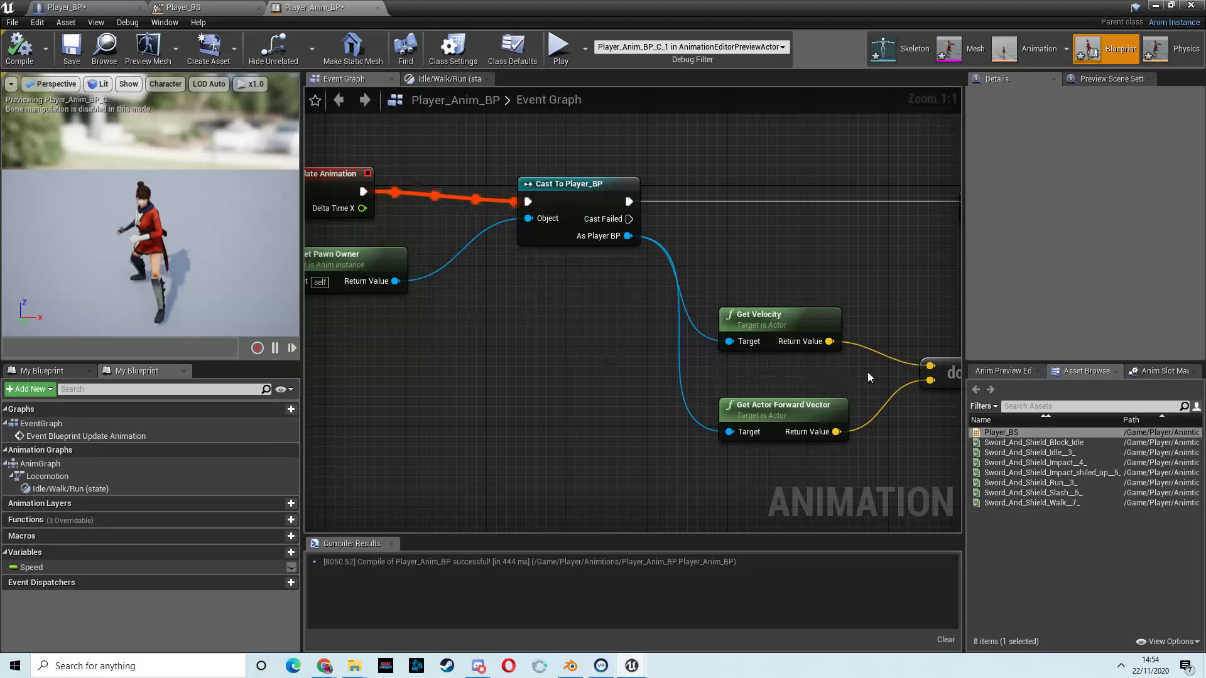
left_click(993, 371)
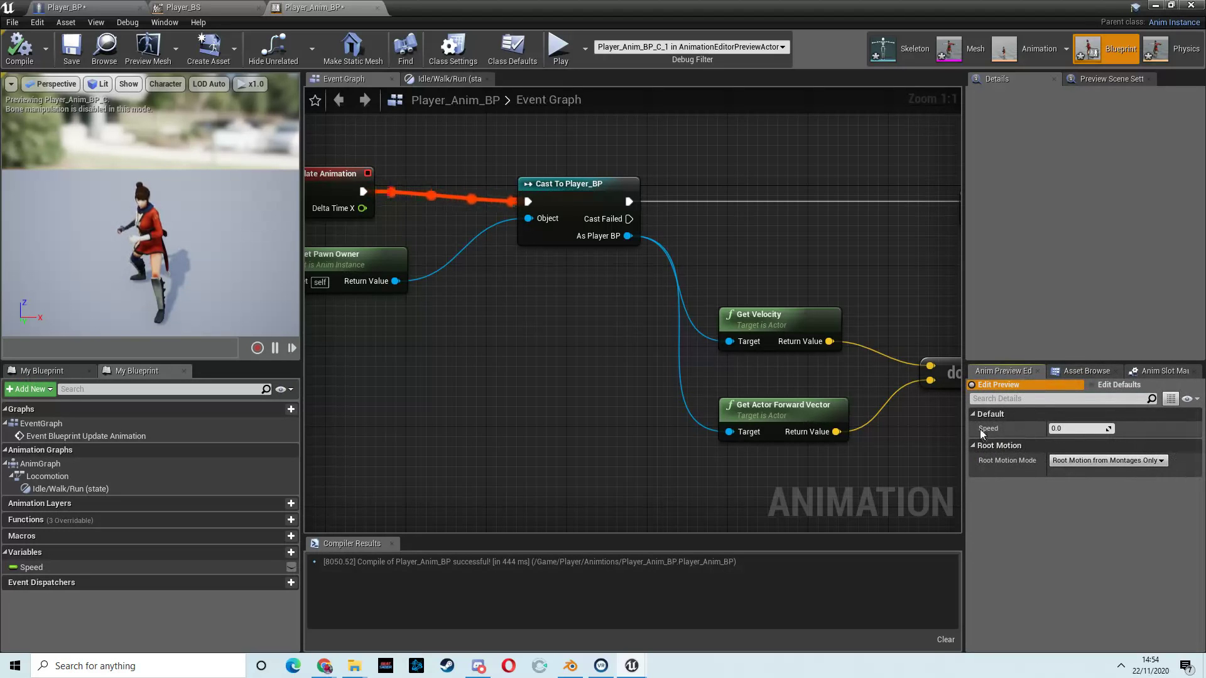
left_click(1061, 430)
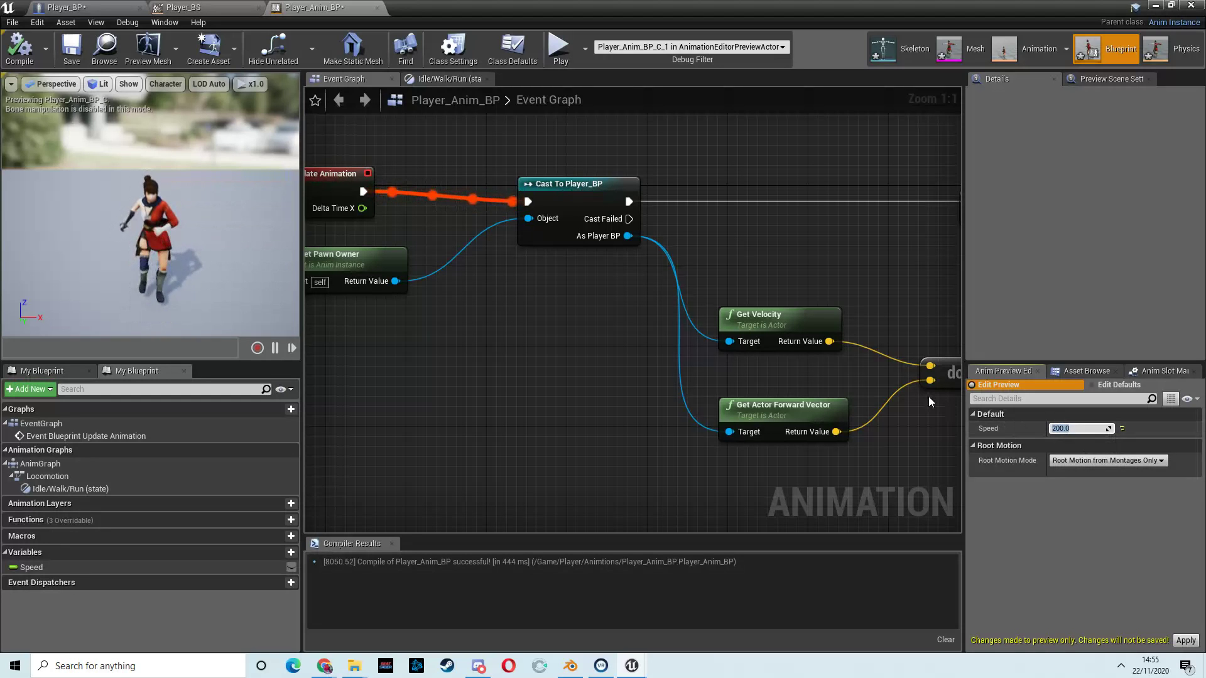
type("500.0")
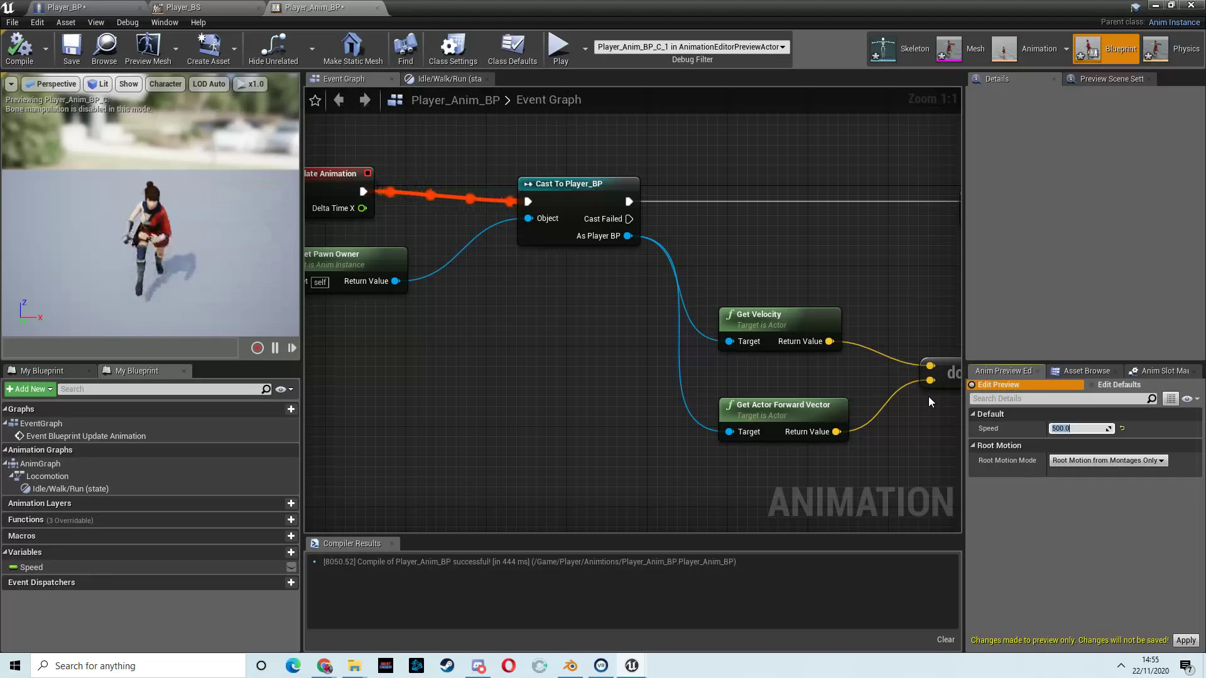
type("350.0")
Step: Preview the character's animation at a Speed of 350 and return to the Player_BP blueprint
key("Return")
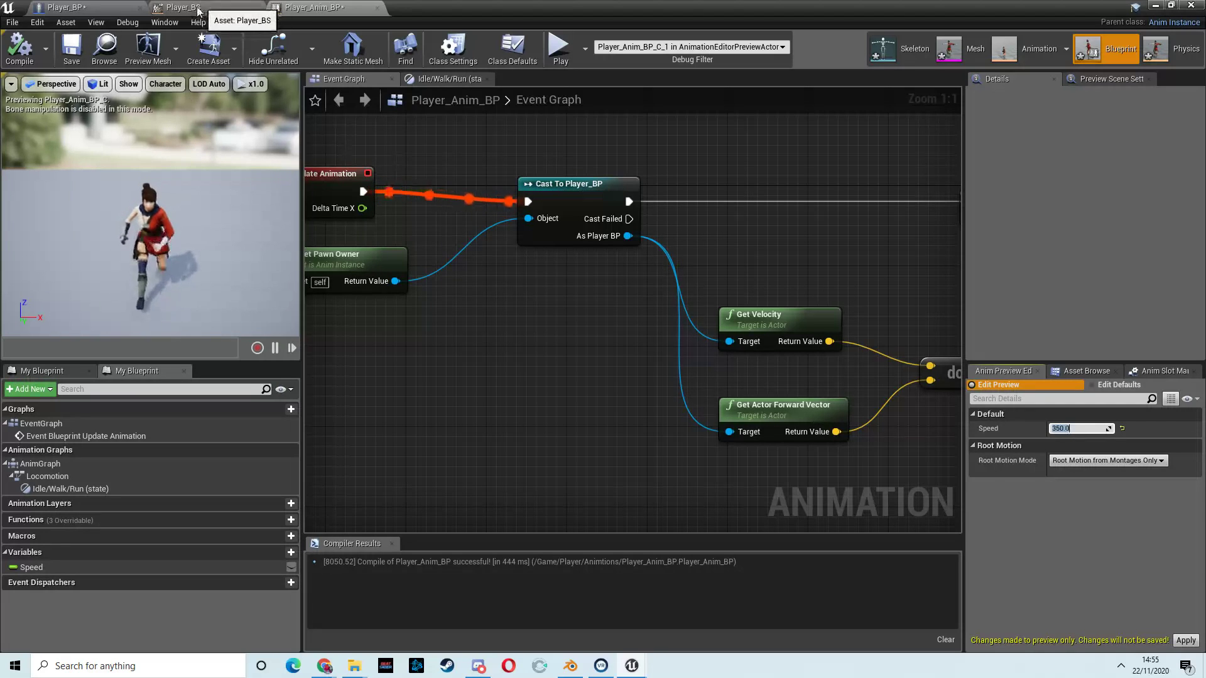
left_click(106, 13)
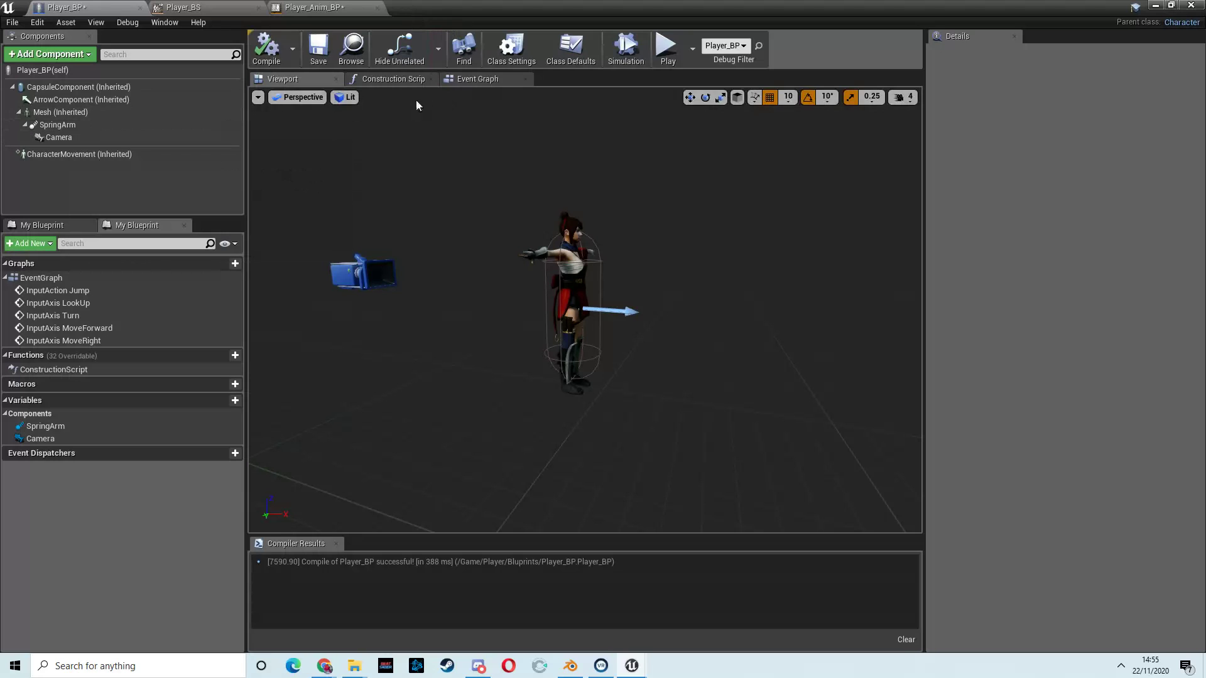
Step: Assign Player_Anim_BP as the Anim Class of the character's Mesh and compile Player_BP
left_click(579, 298)
left_click(949, 53)
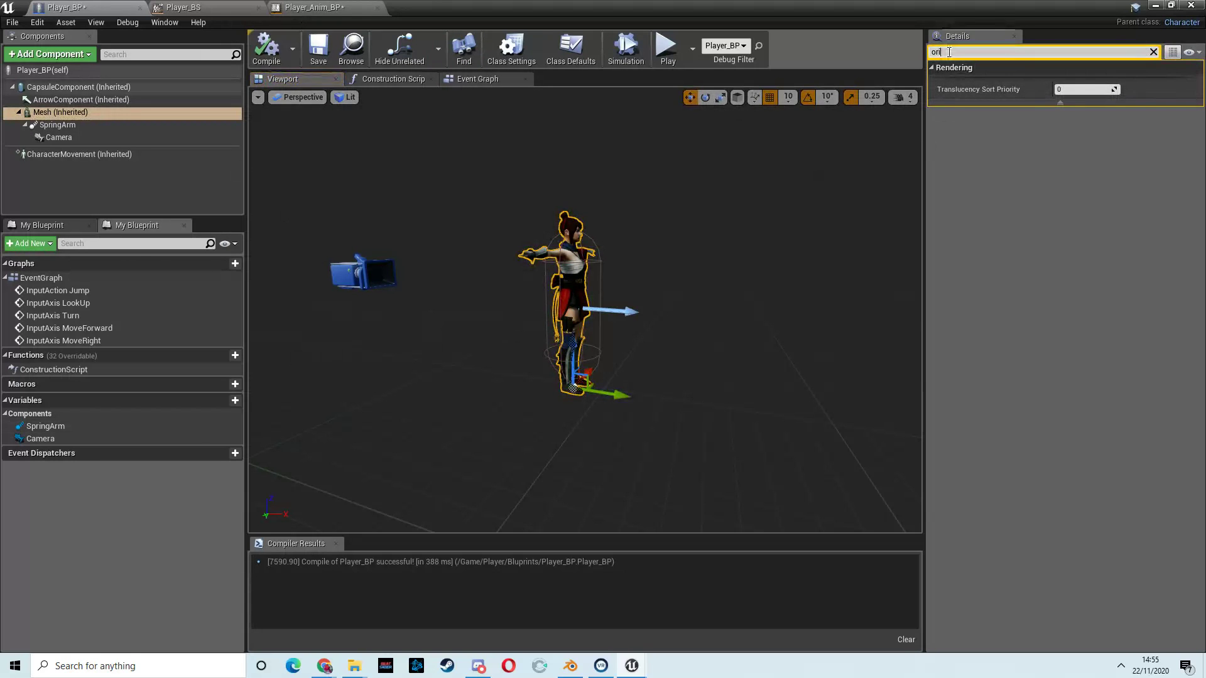
key("BackSpace")
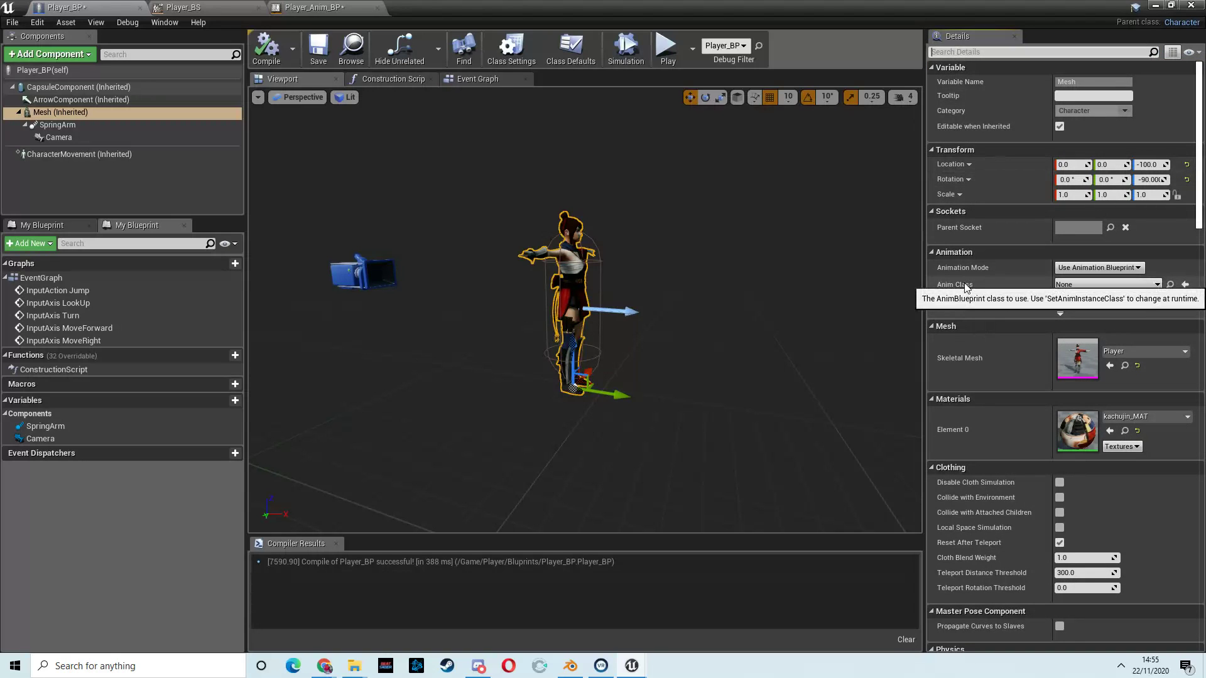
left_click(1109, 285)
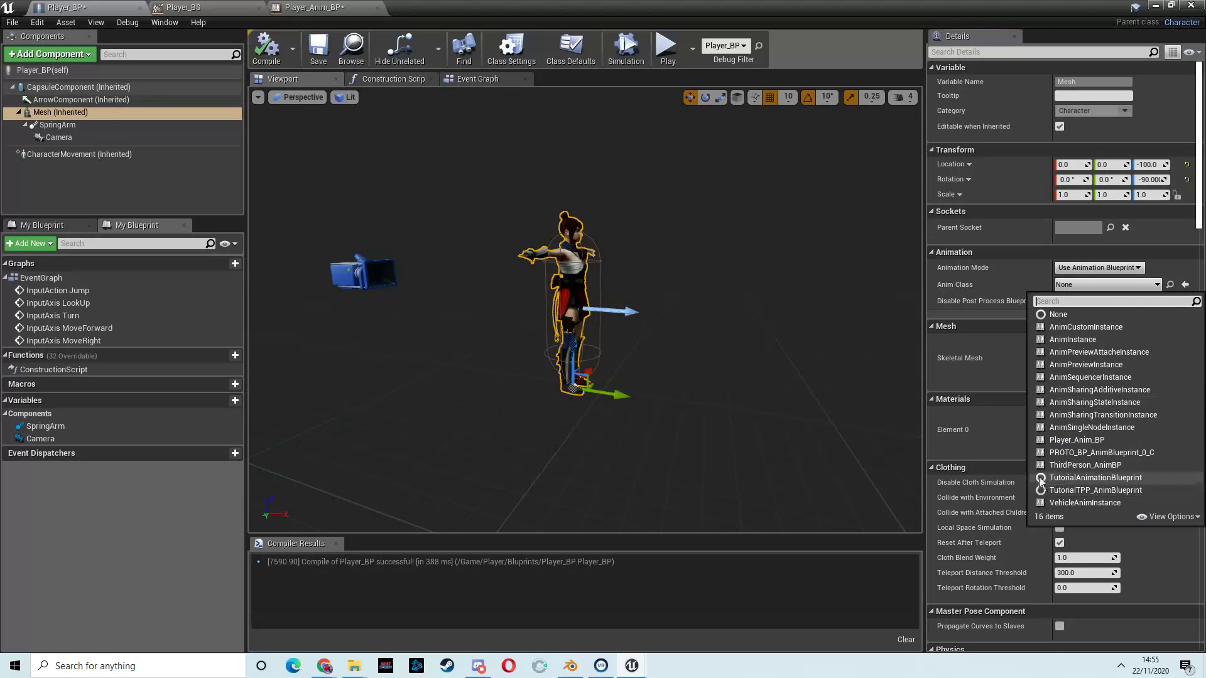
left_click(1087, 440)
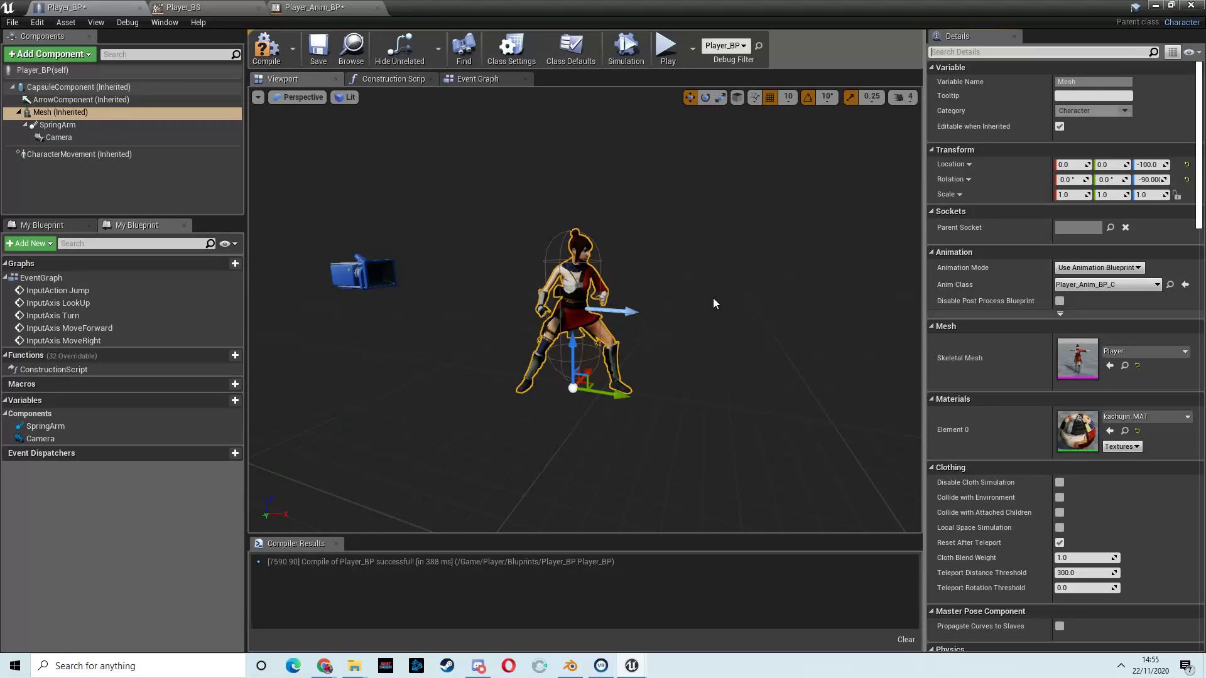
left_click(267, 47)
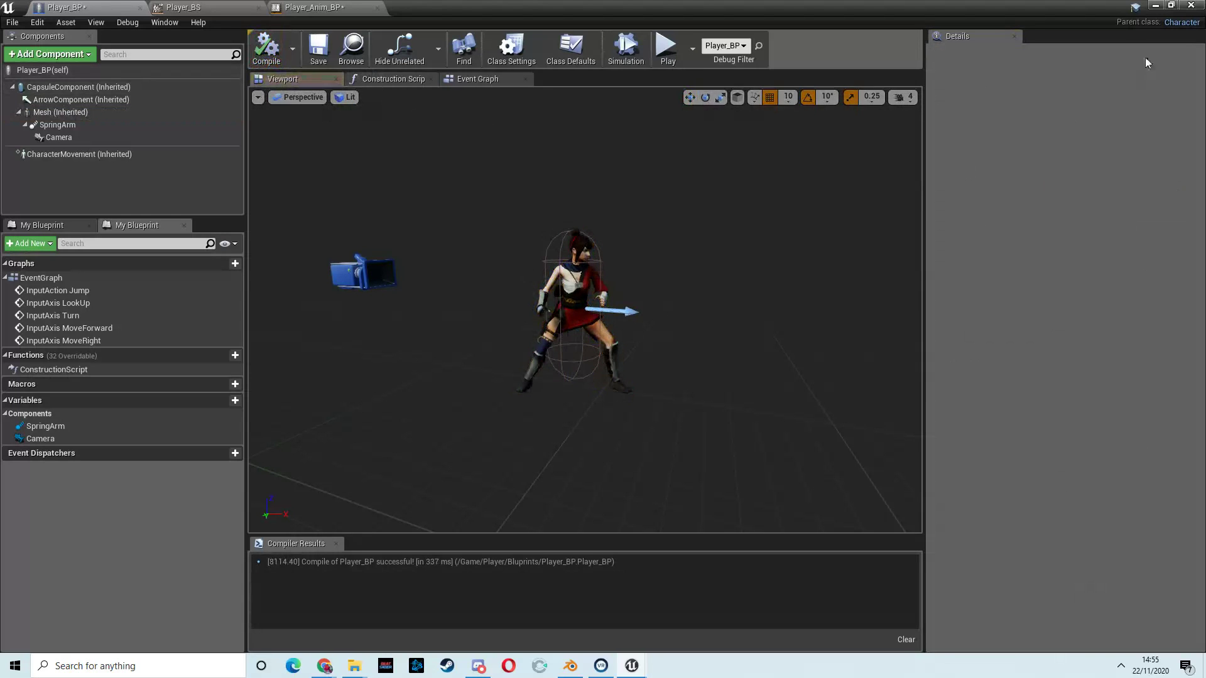
Step: Play-test the level from the main editor, running the character around the arena and up the stairs to check its animations, and end the session
left_click(1156, 6)
left_click(623, 47)
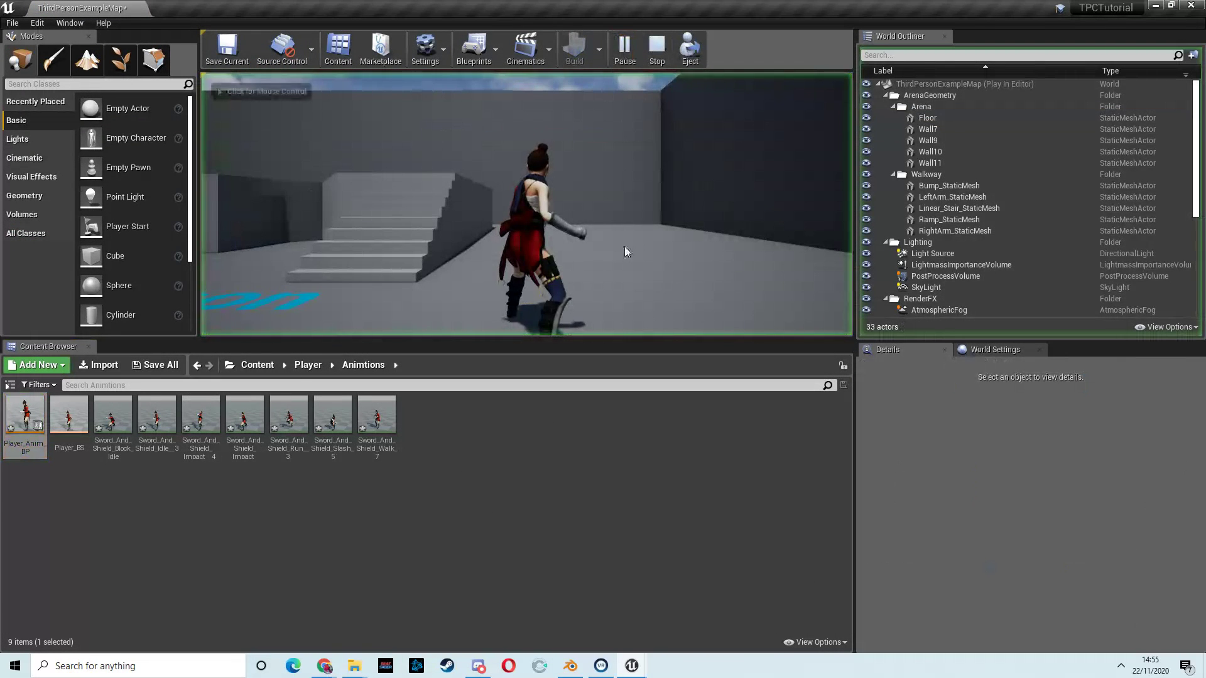
key("w")
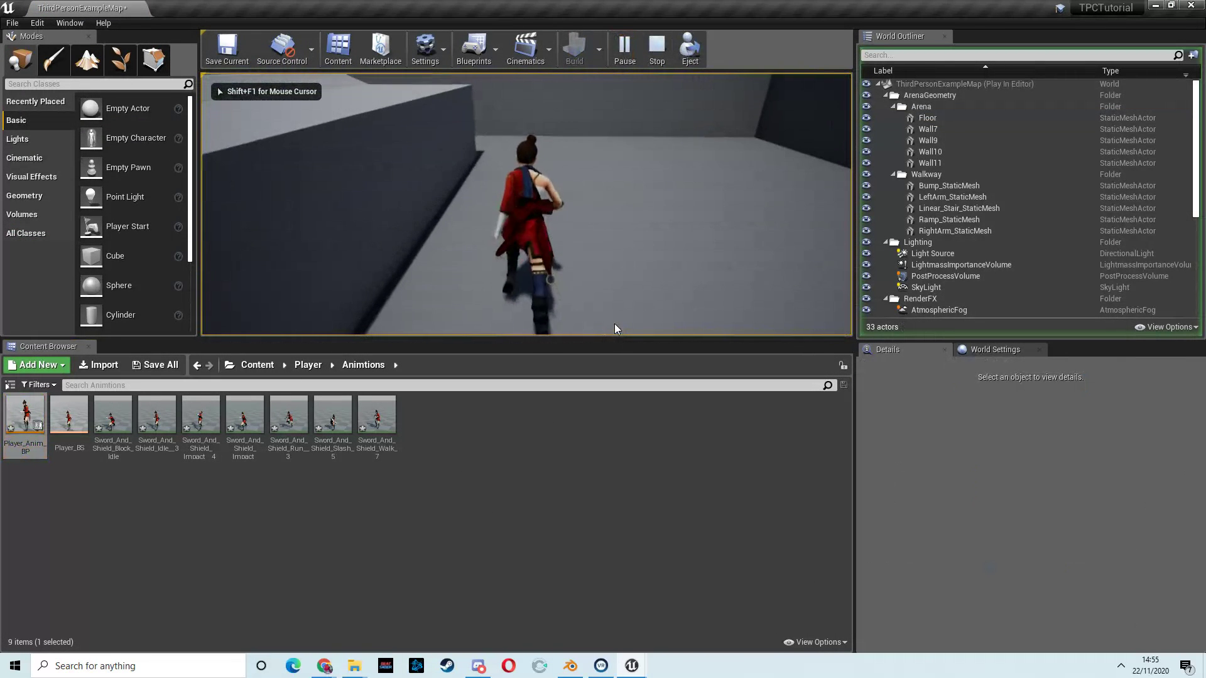
key("d")
key("s")
key("a")
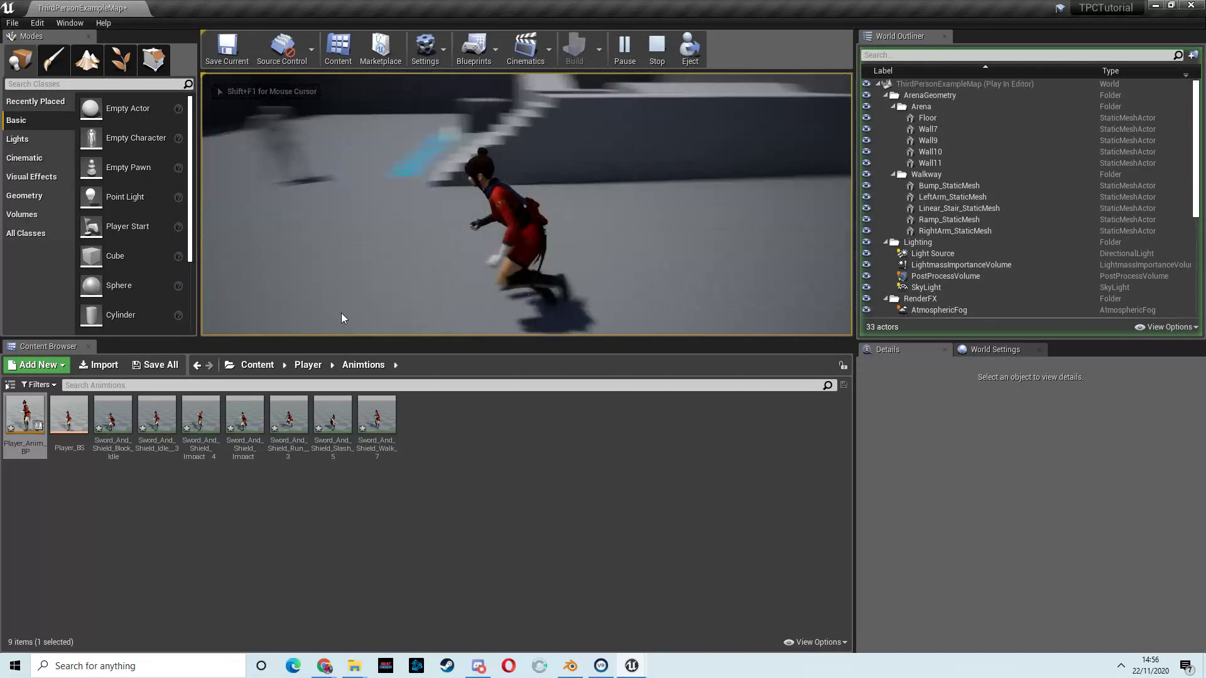
key("w")
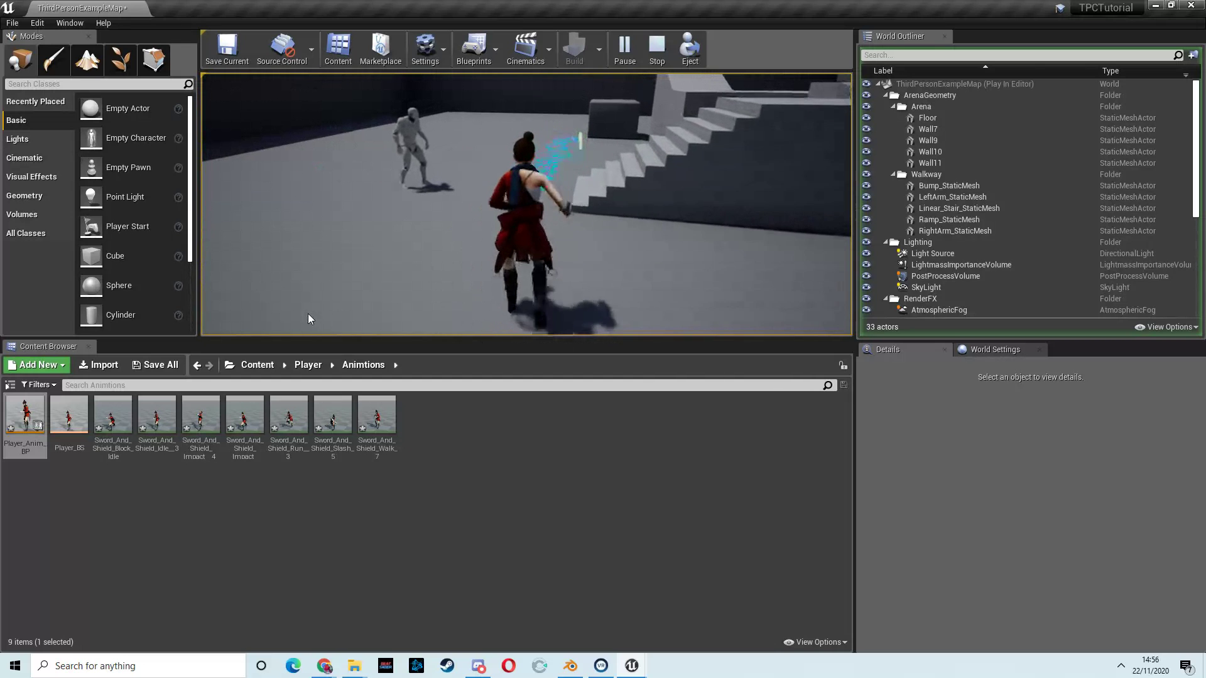
key("w")
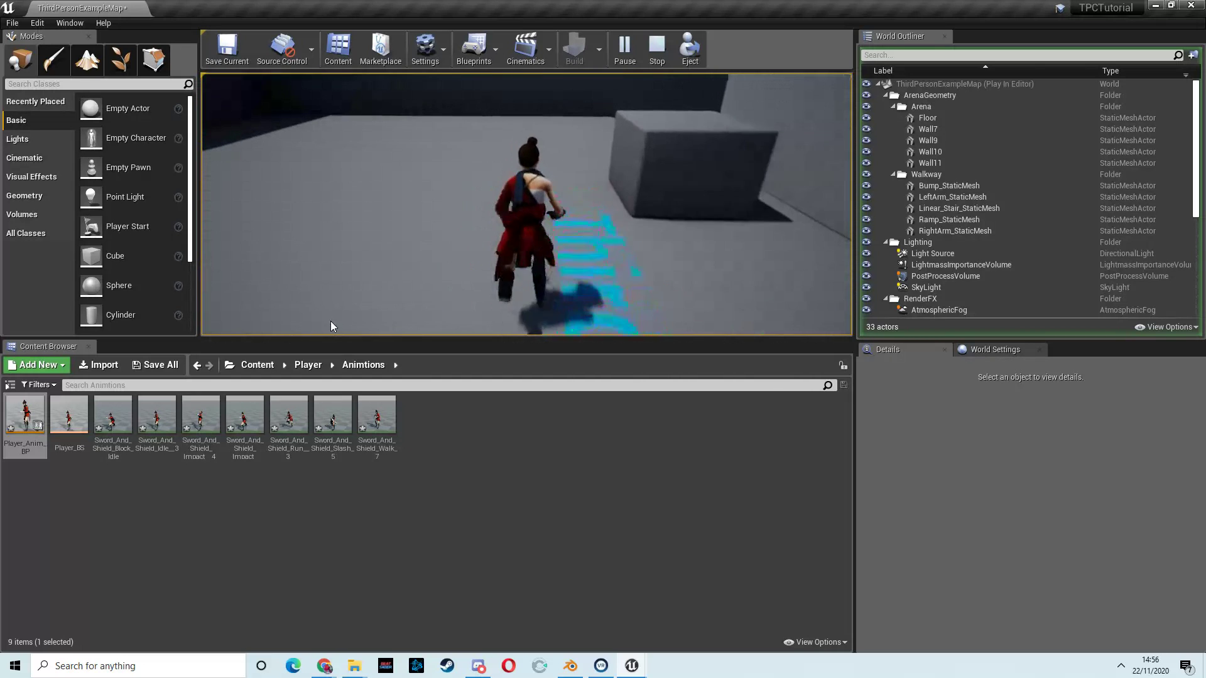
key("a")
key("s")
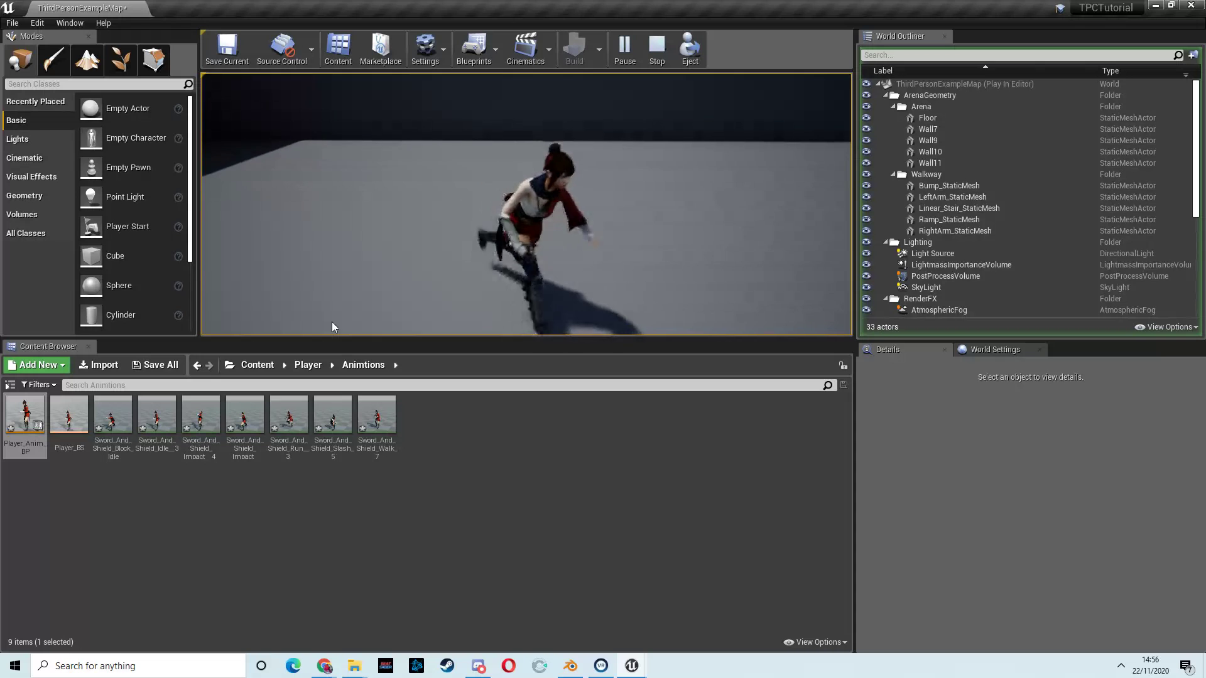
key("w")
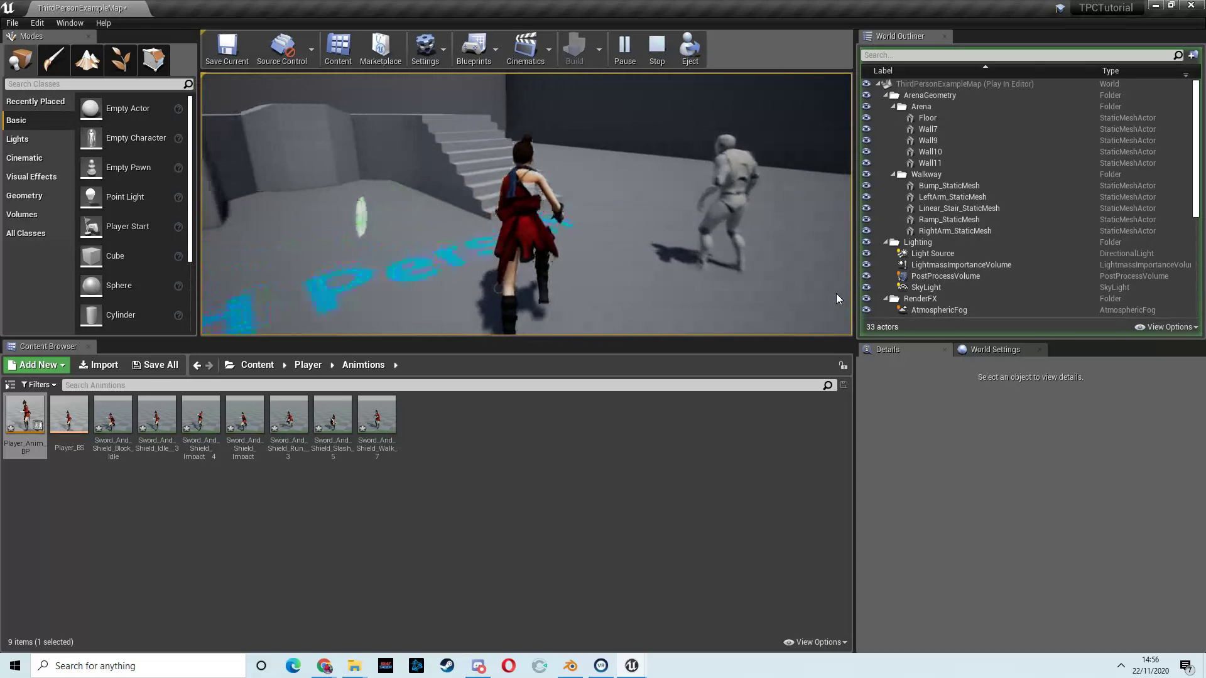
key("w")
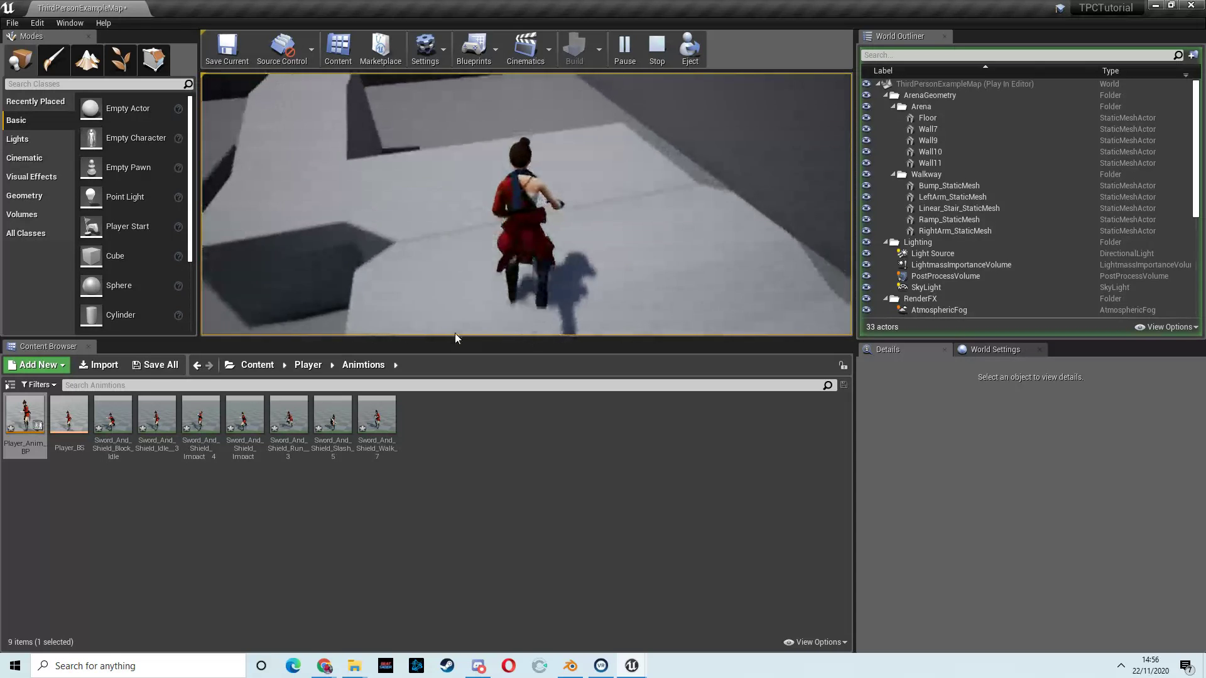
key("w")
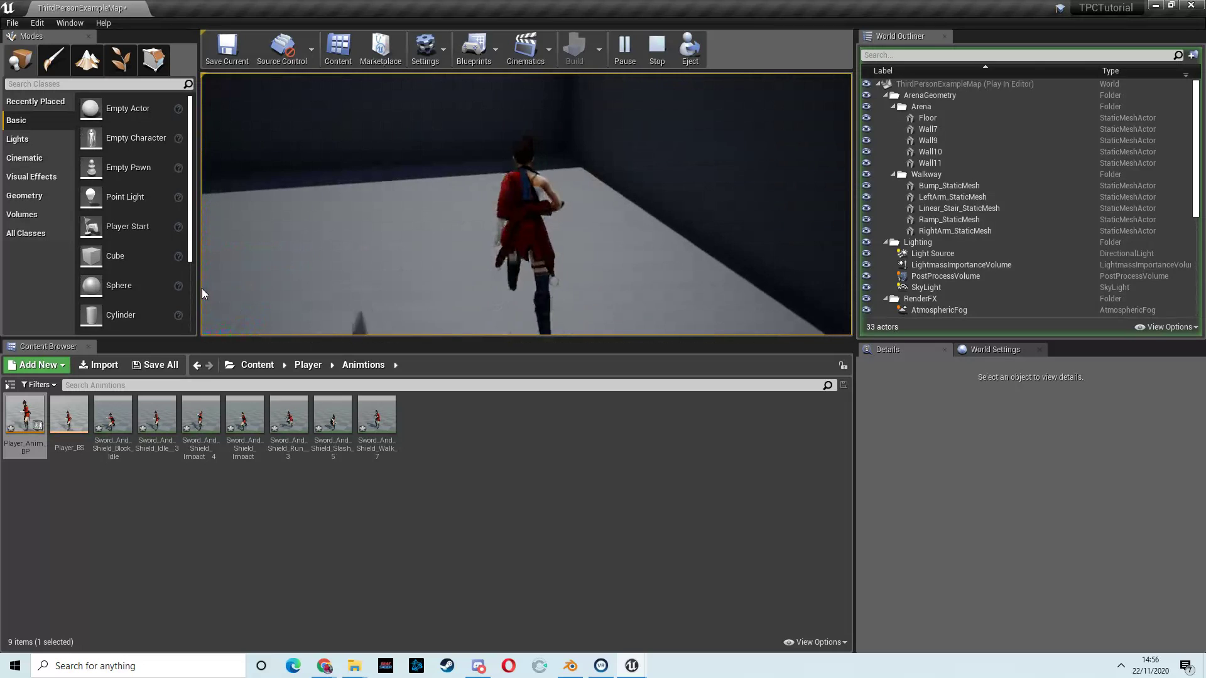
key("w")
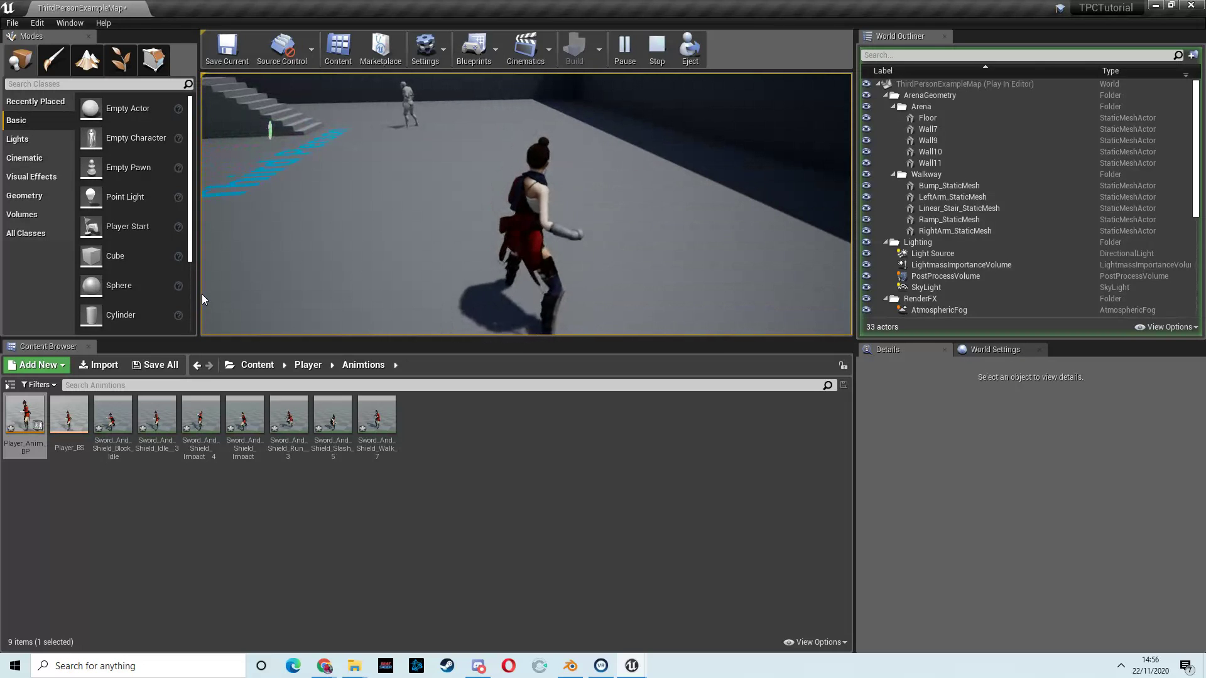
key("w")
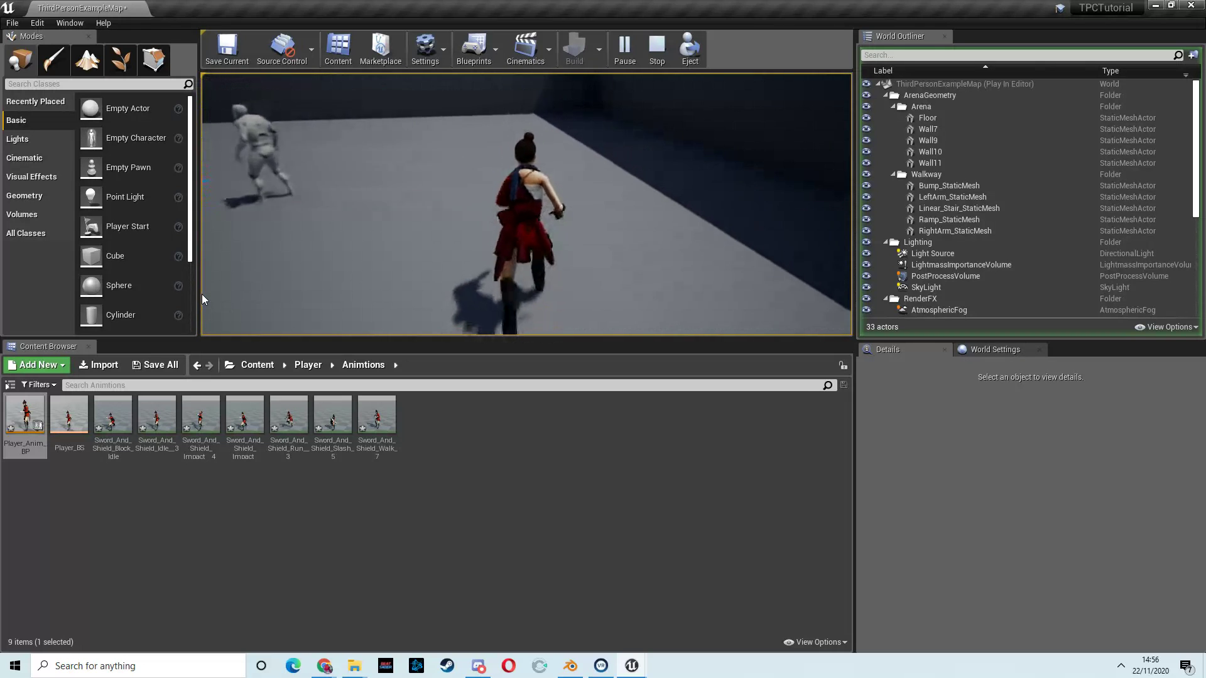
key("w")
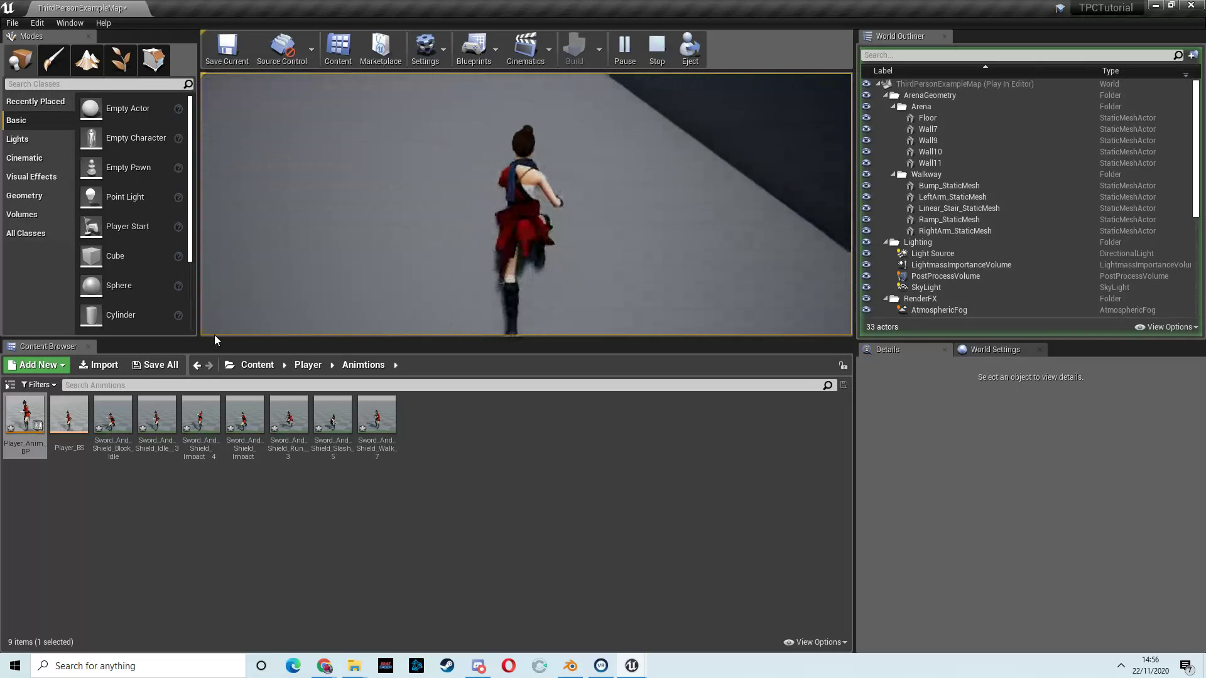
key("w")
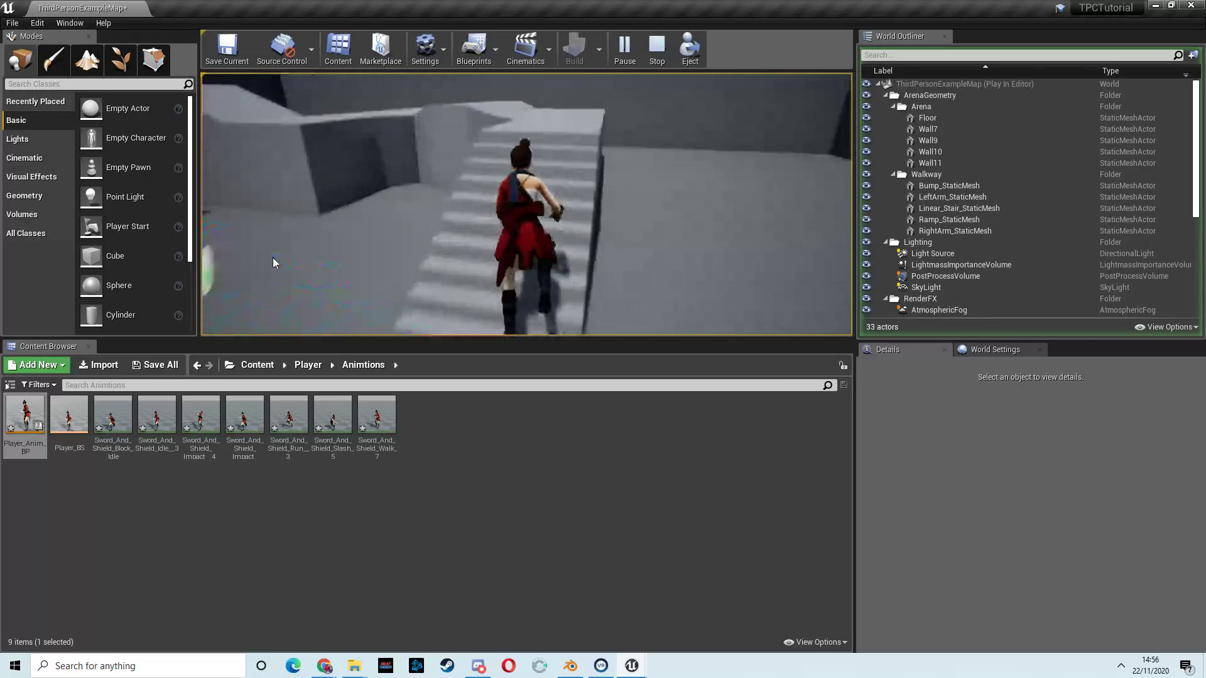
key("w")
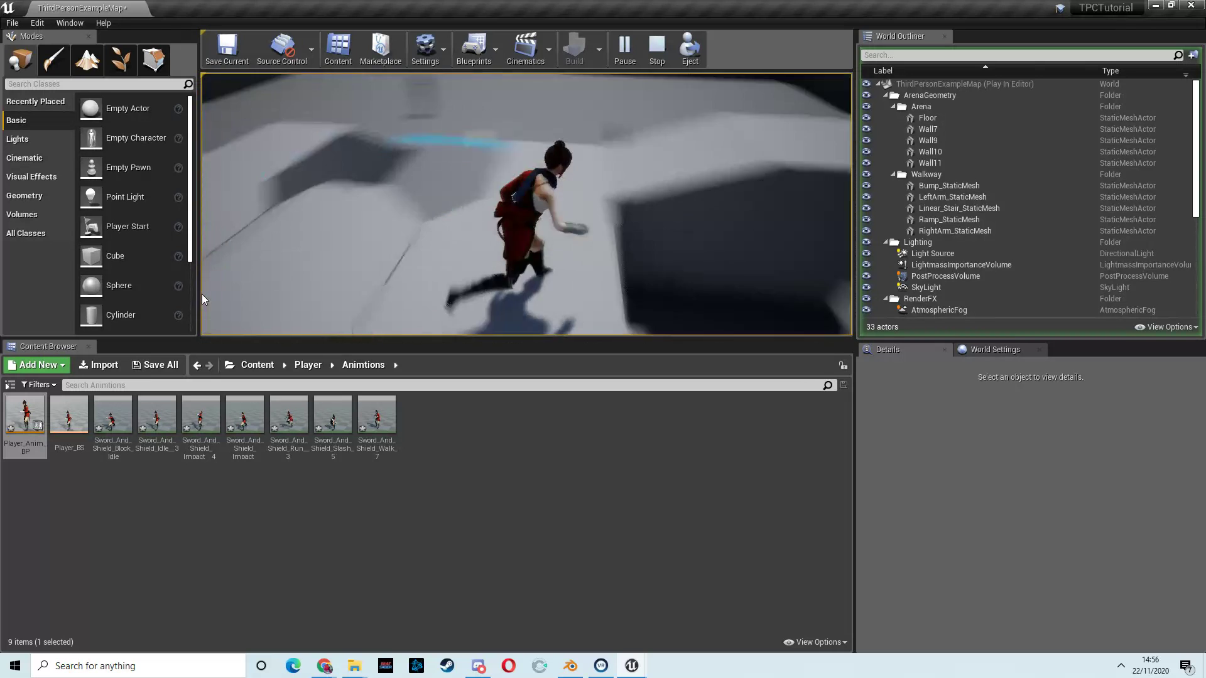
key("w")
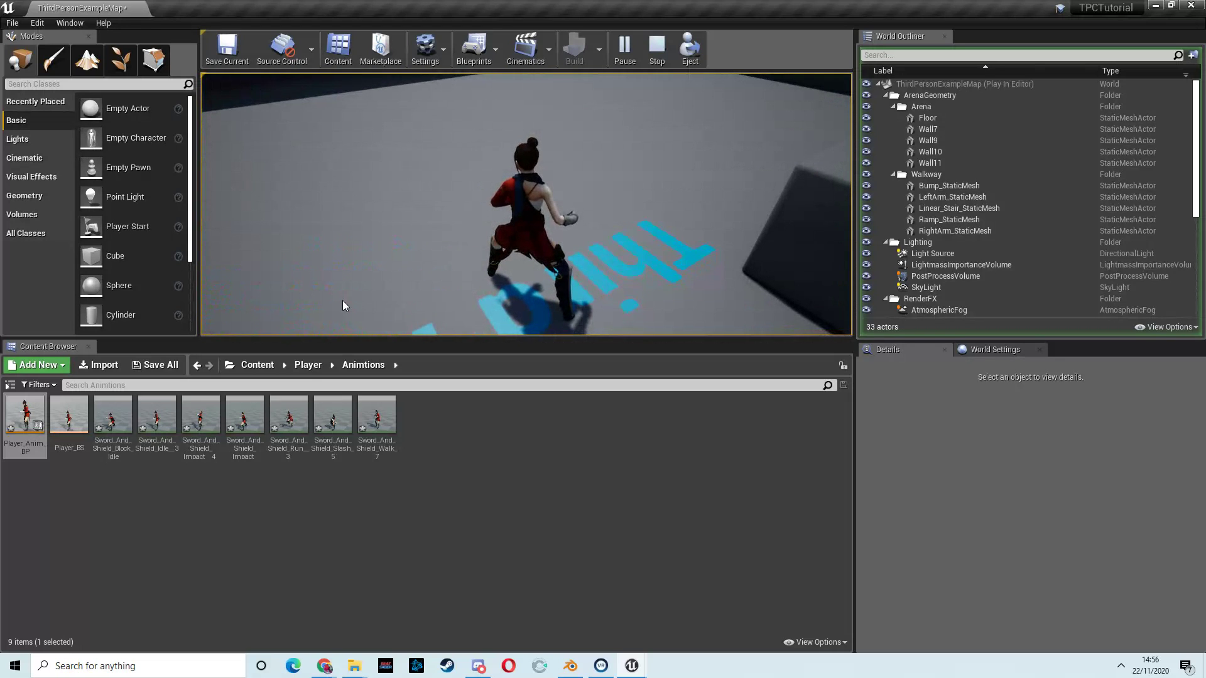
key("w")
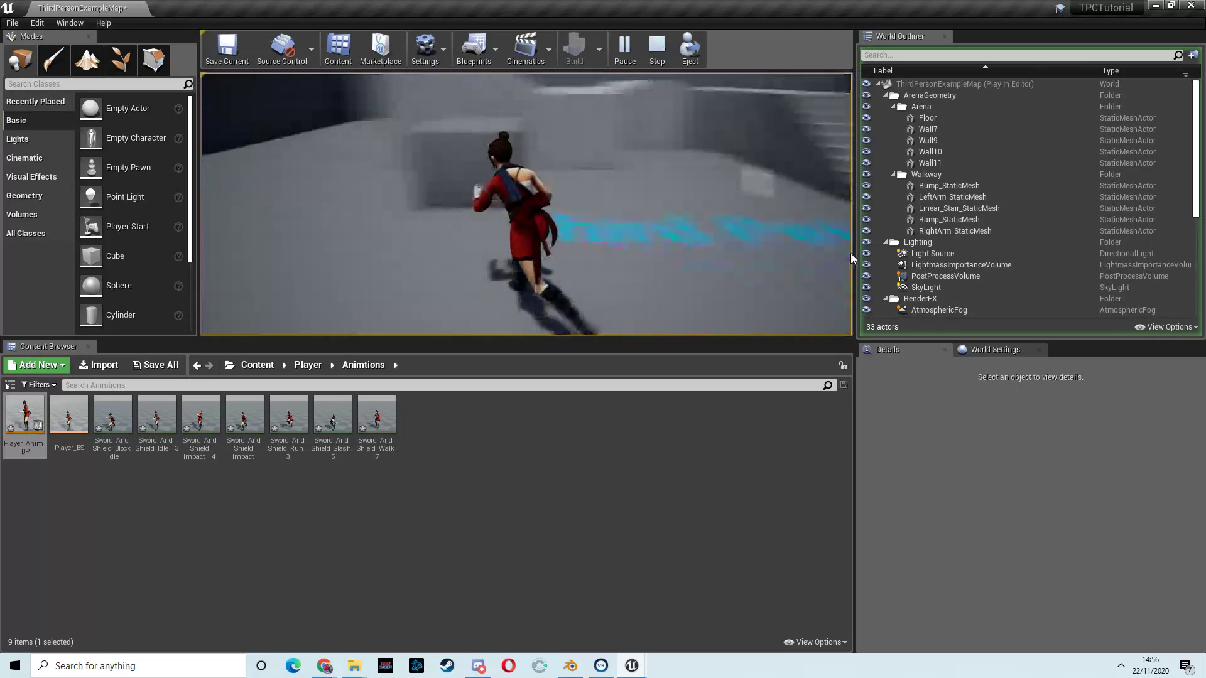
key("w")
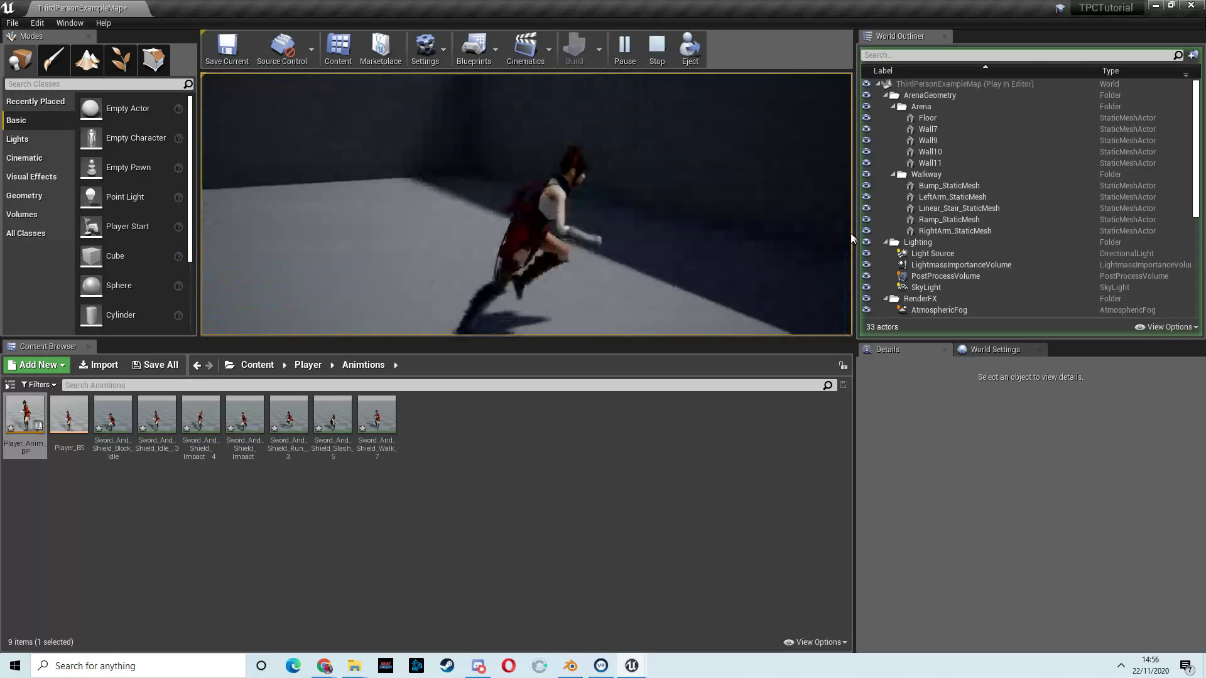
key("w")
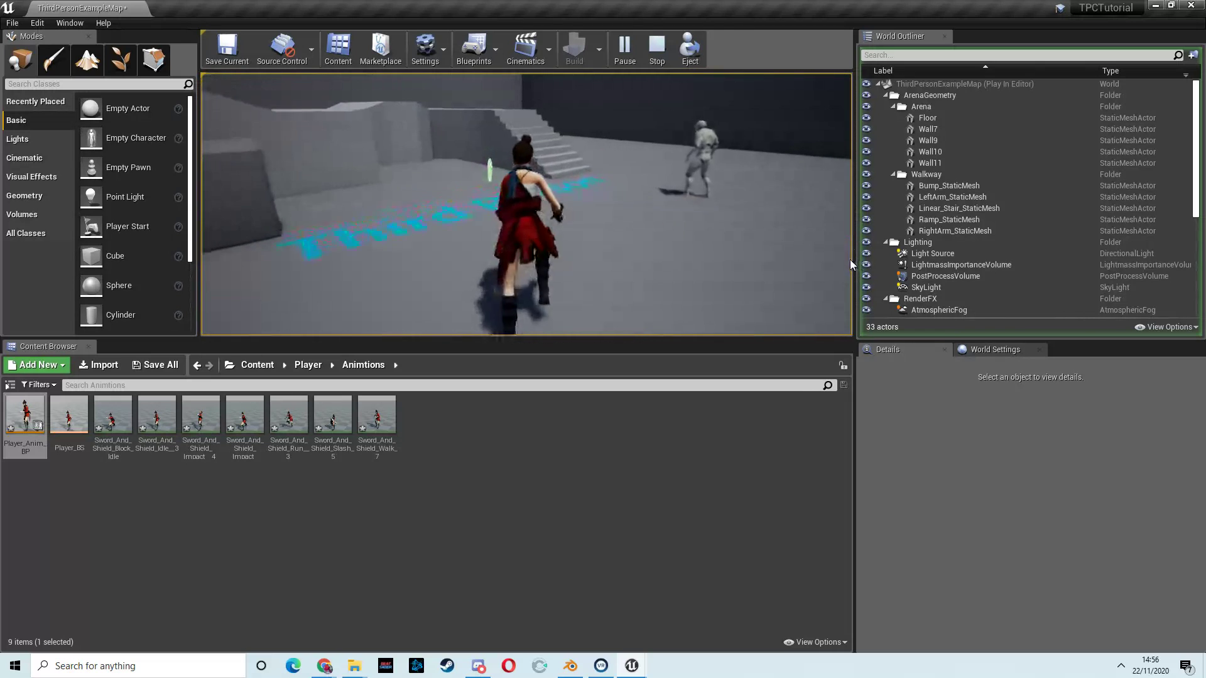
key("w")
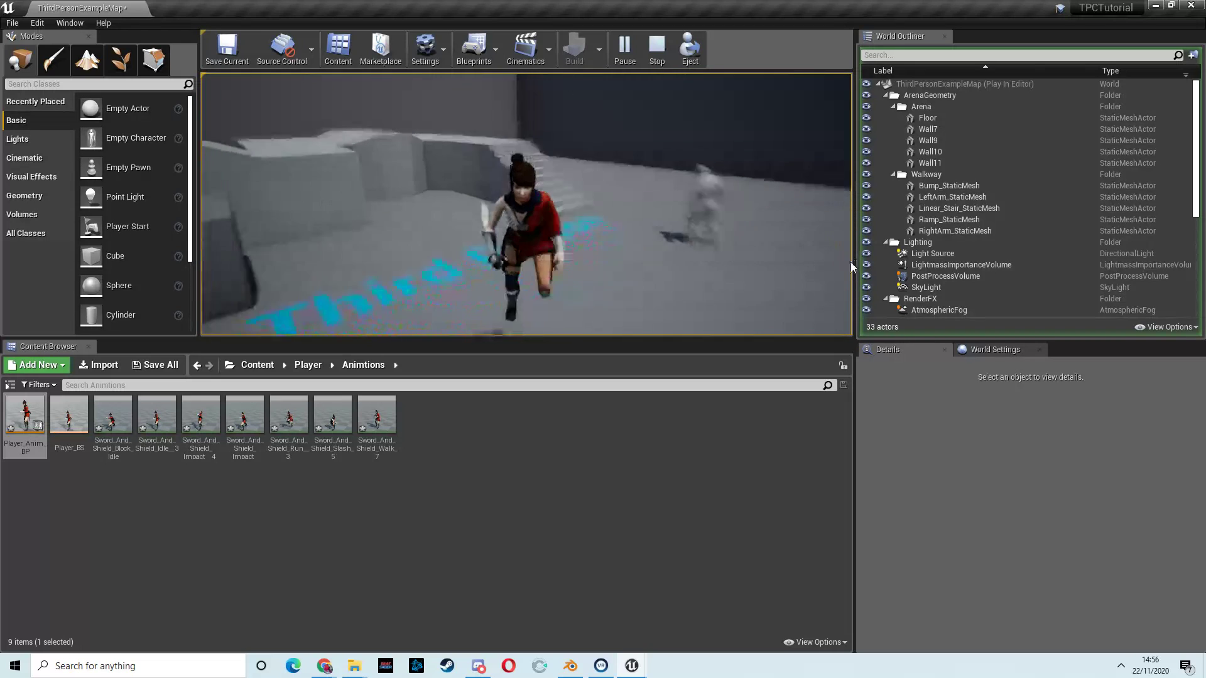
key("w")
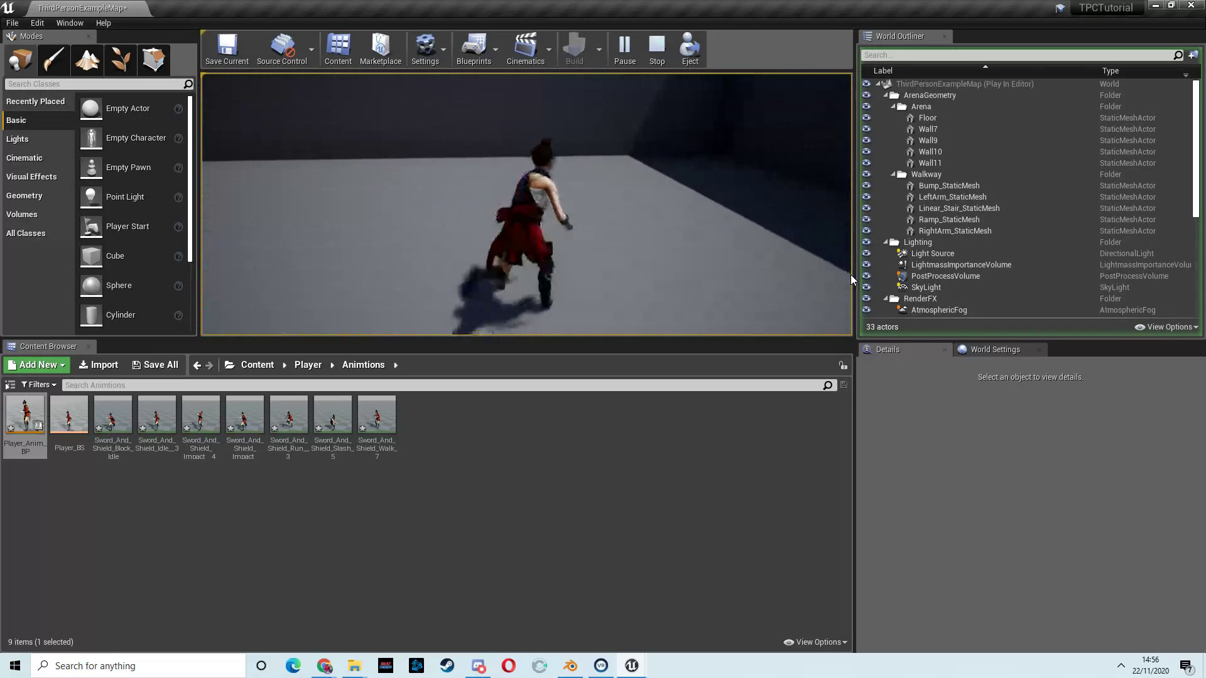
key("w")
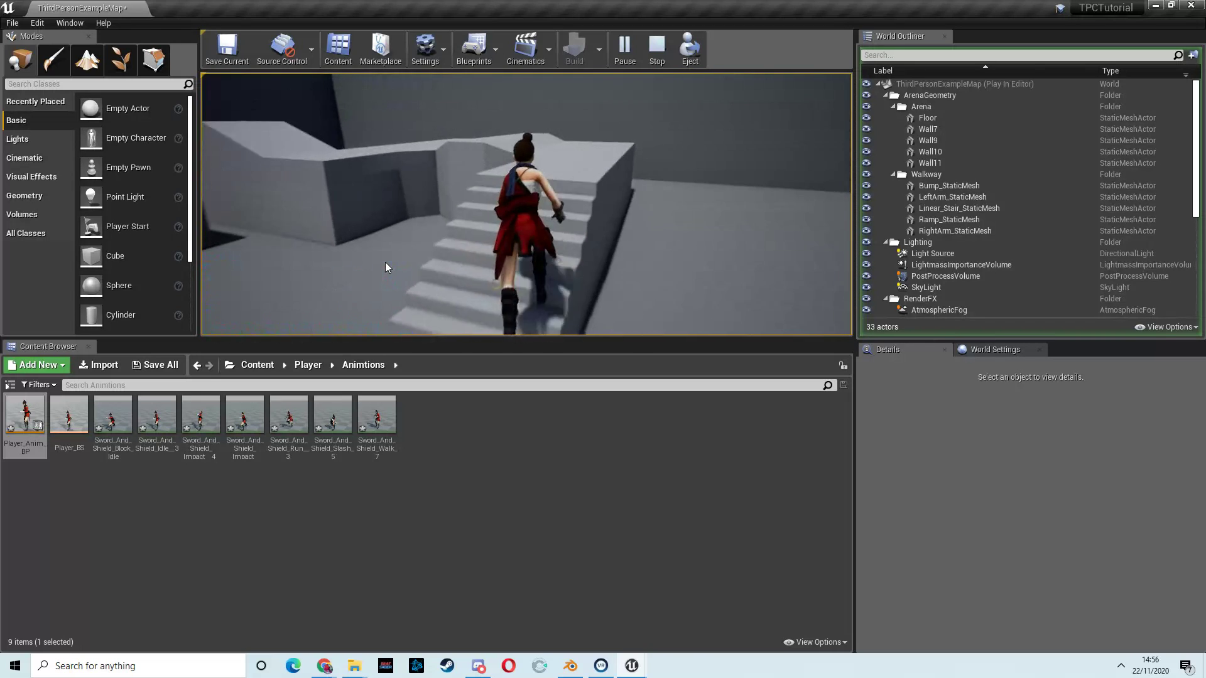
key("w")
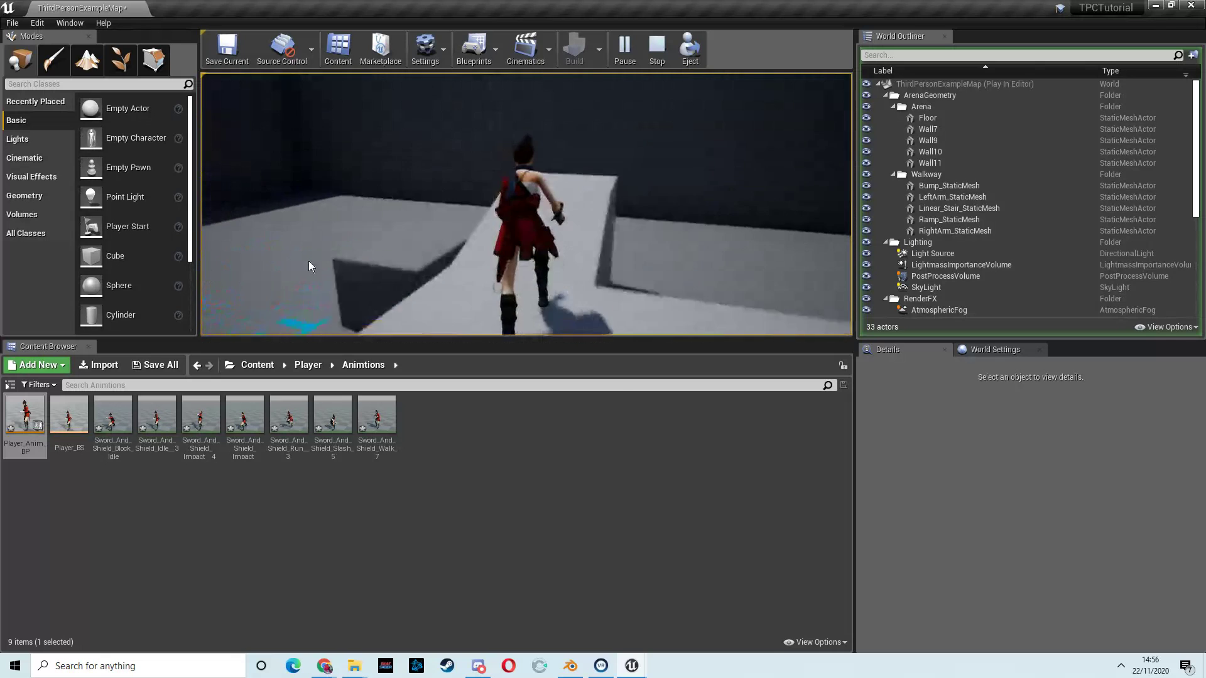
key("w")
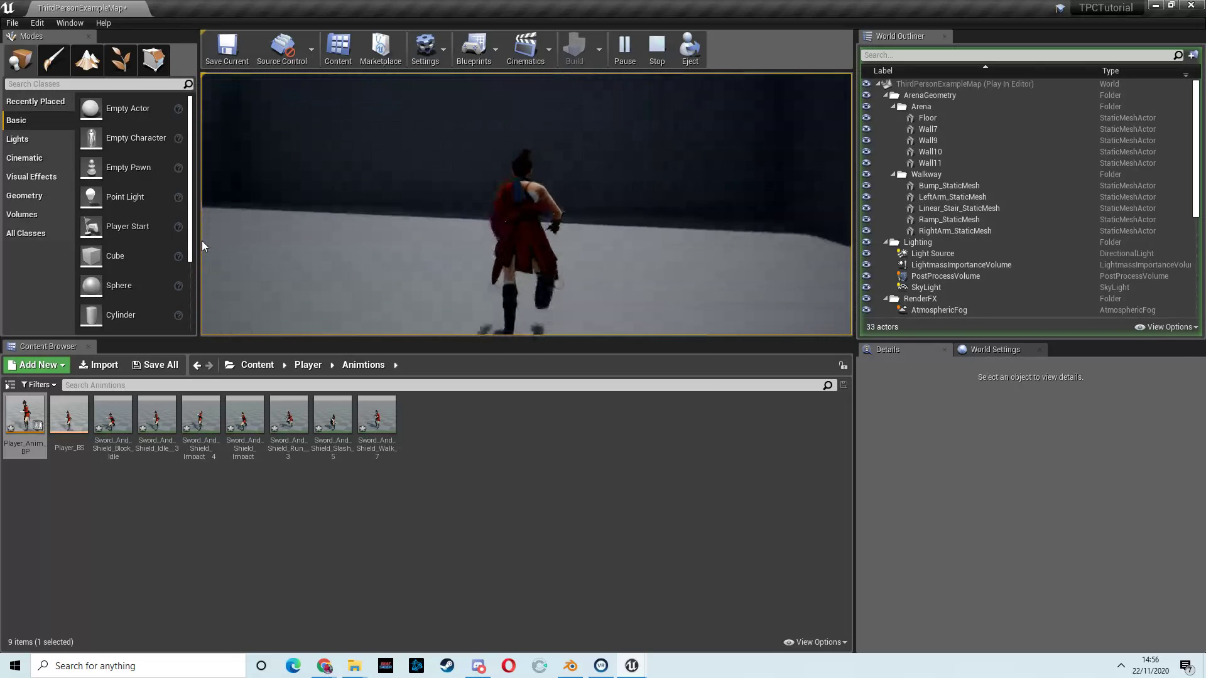
key("w")
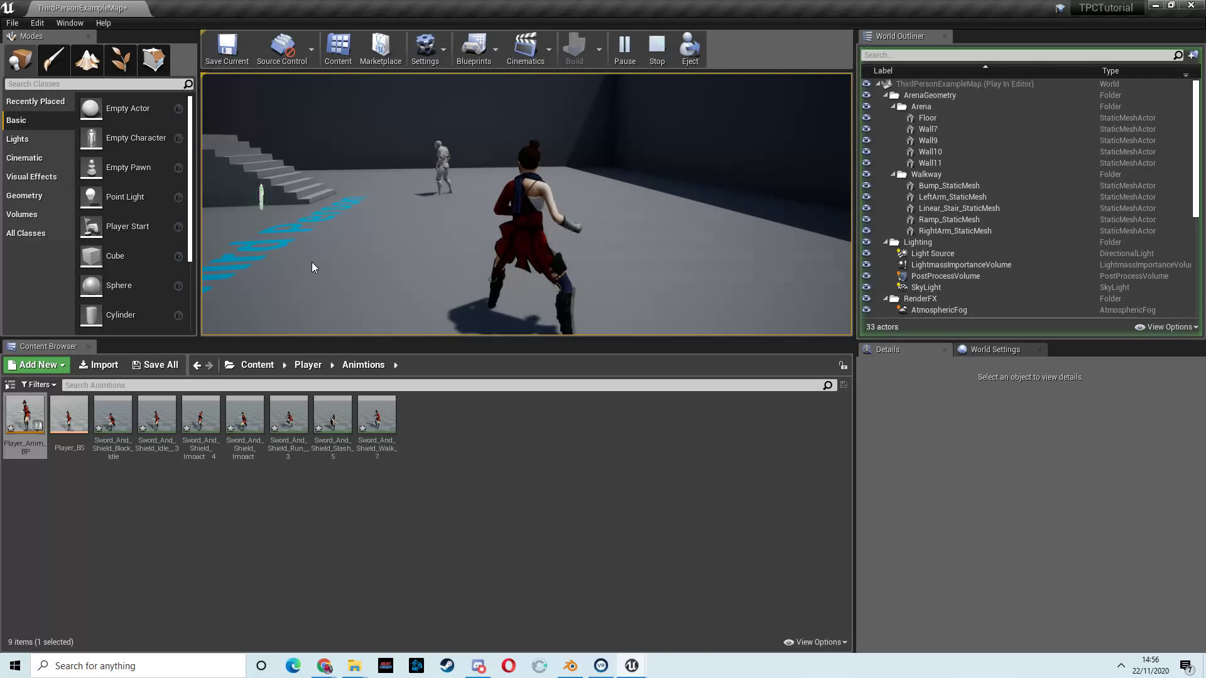
key("Escape")
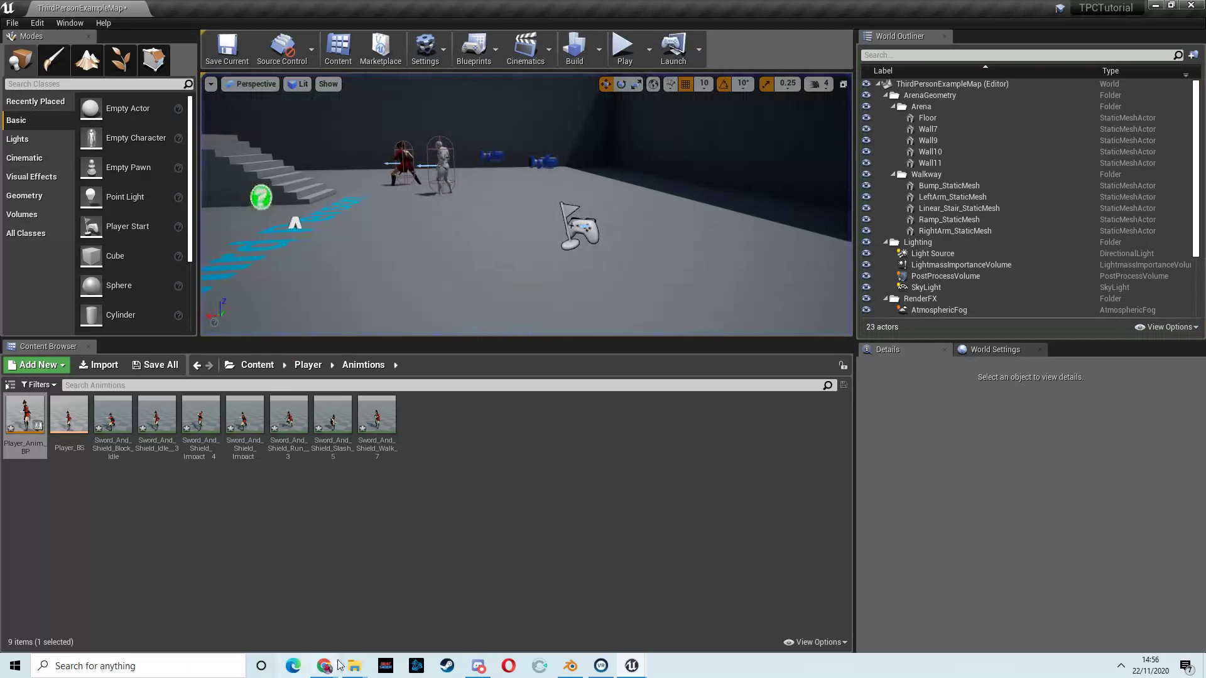
Step: Switch to Chrome and search Google for "model resource"
mouse_move(324, 666)
left_click(251, 606)
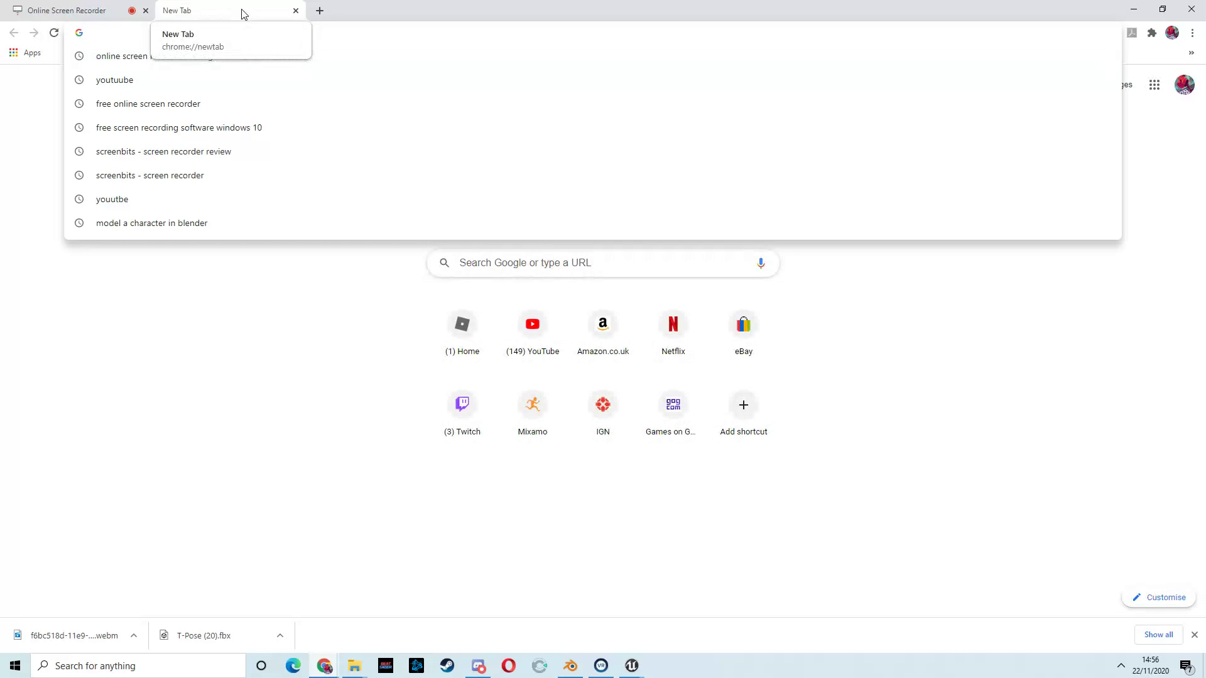
type("model")
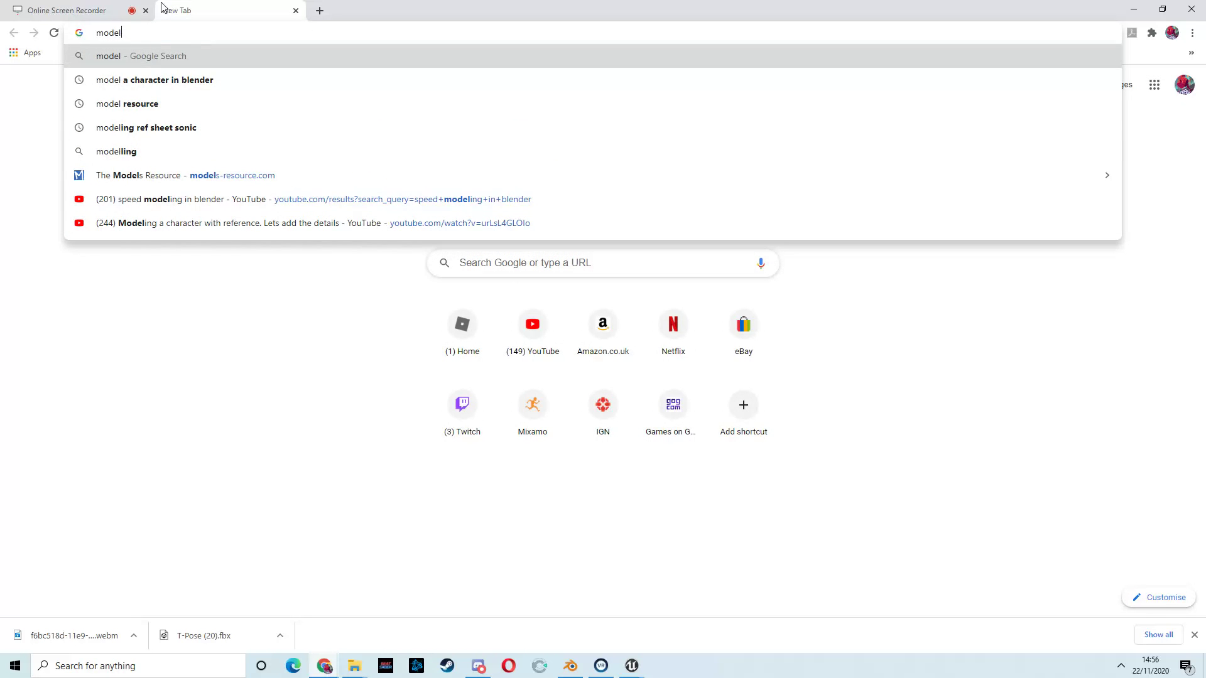
left_click(149, 104)
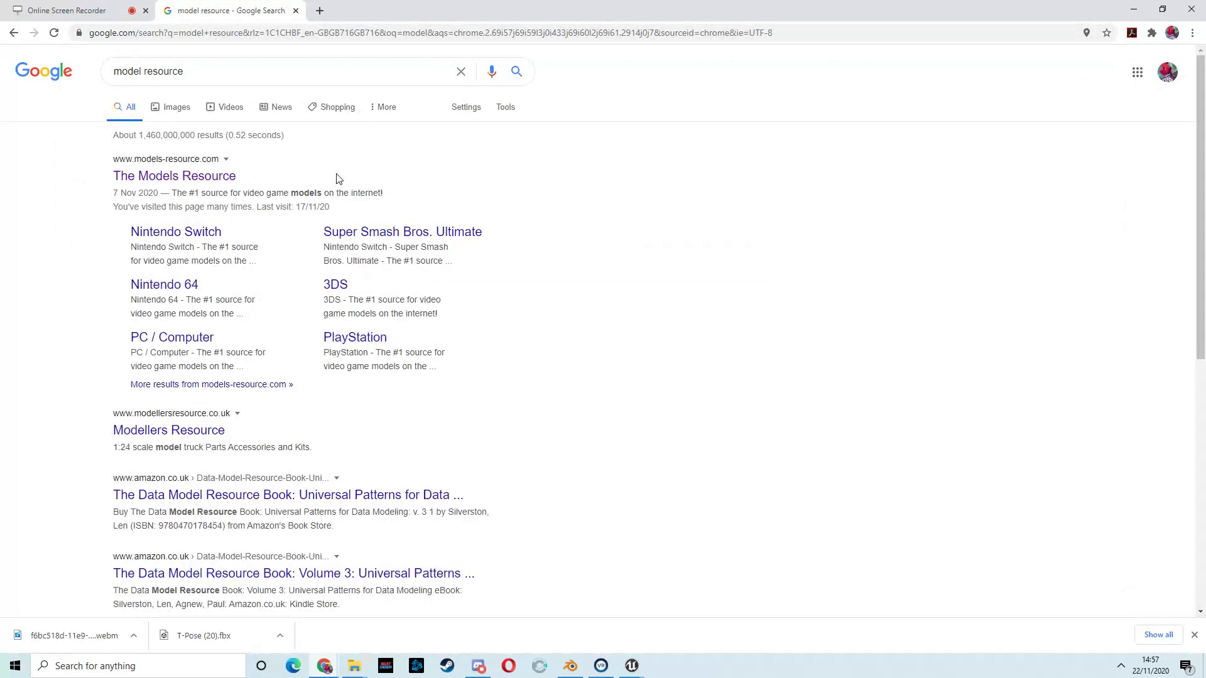
Step: Open The Models Resource website from the search results and search it for "sword"
left_click(220, 180)
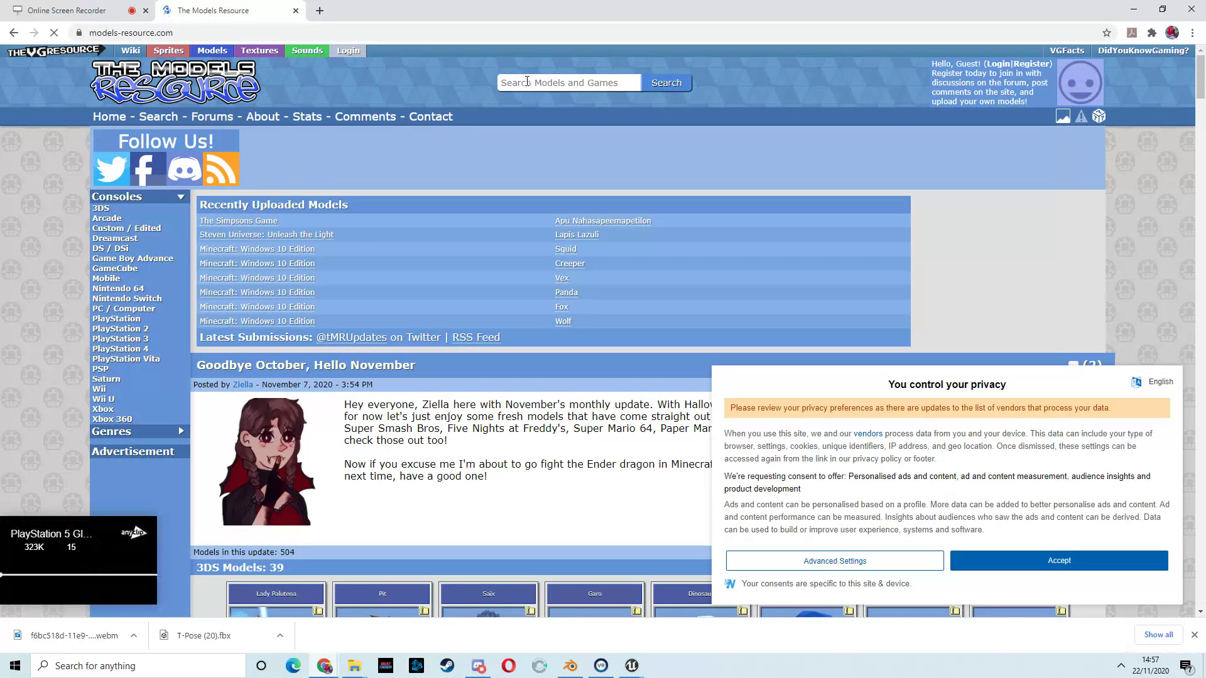
left_click(527, 82)
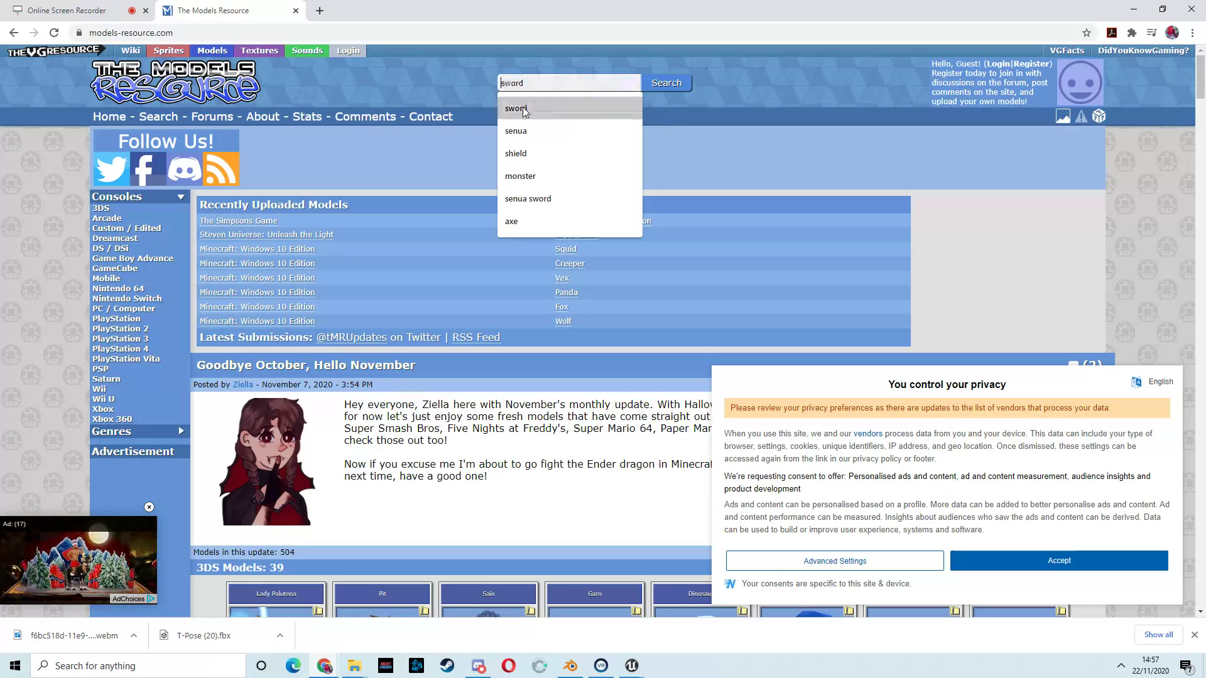
left_click(525, 107)
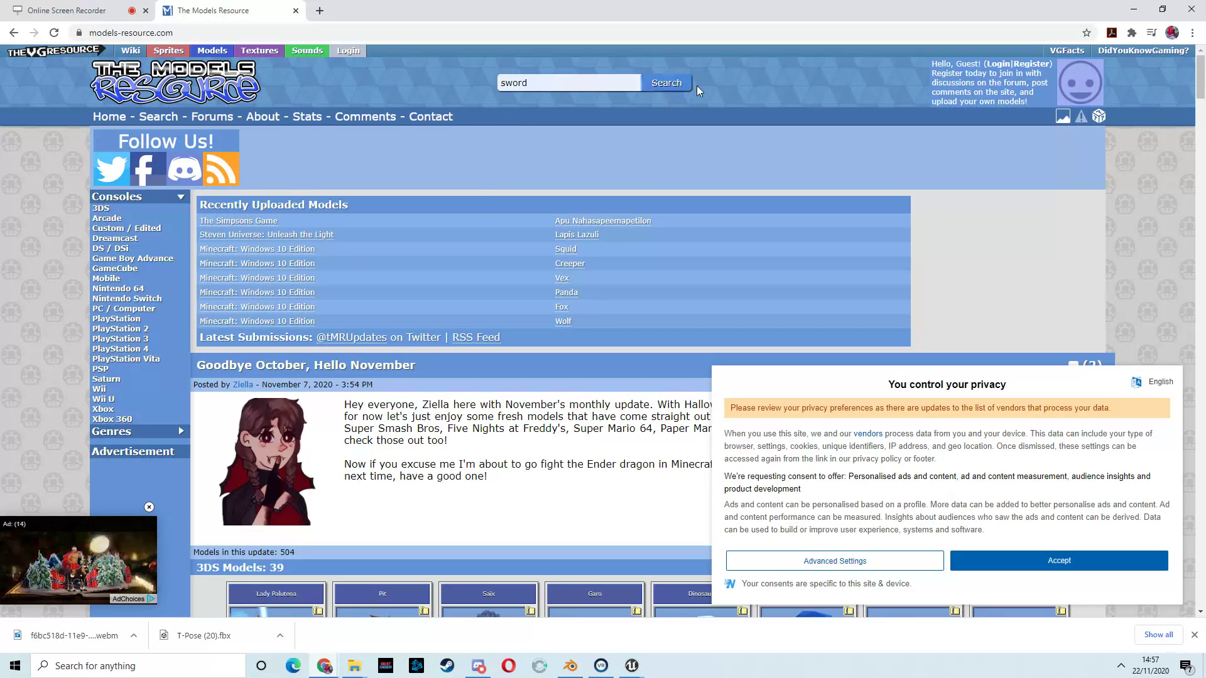
left_click(667, 83)
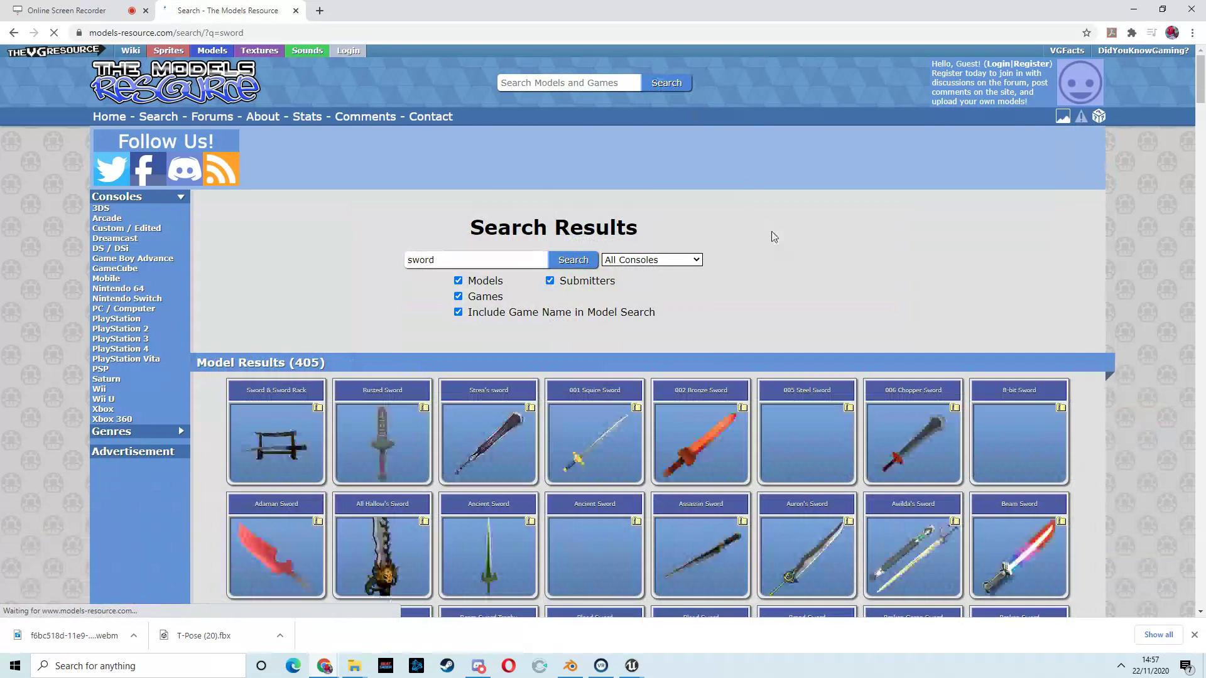
Step: Look through the sword models found on the site for a suitable weapon
scroll(691, 277, "down", 8)
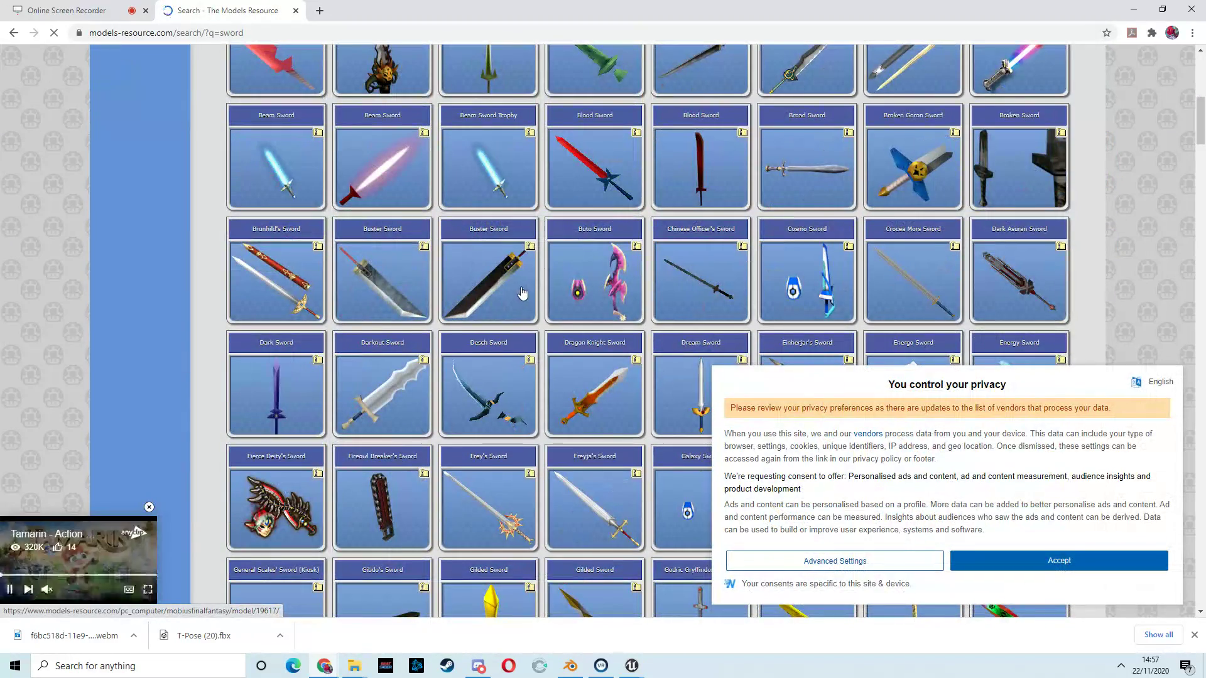
scroll(523, 292, "down", 20)
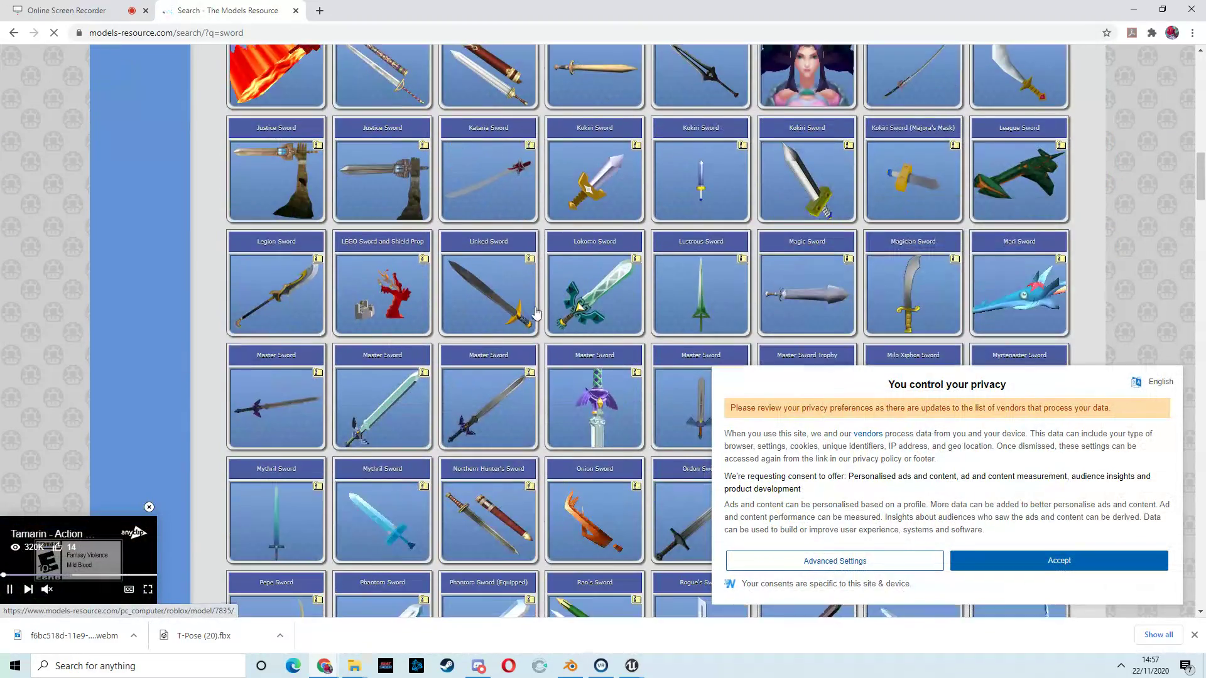
scroll(536, 319, "down", 3)
scroll(537, 311, "down", 15)
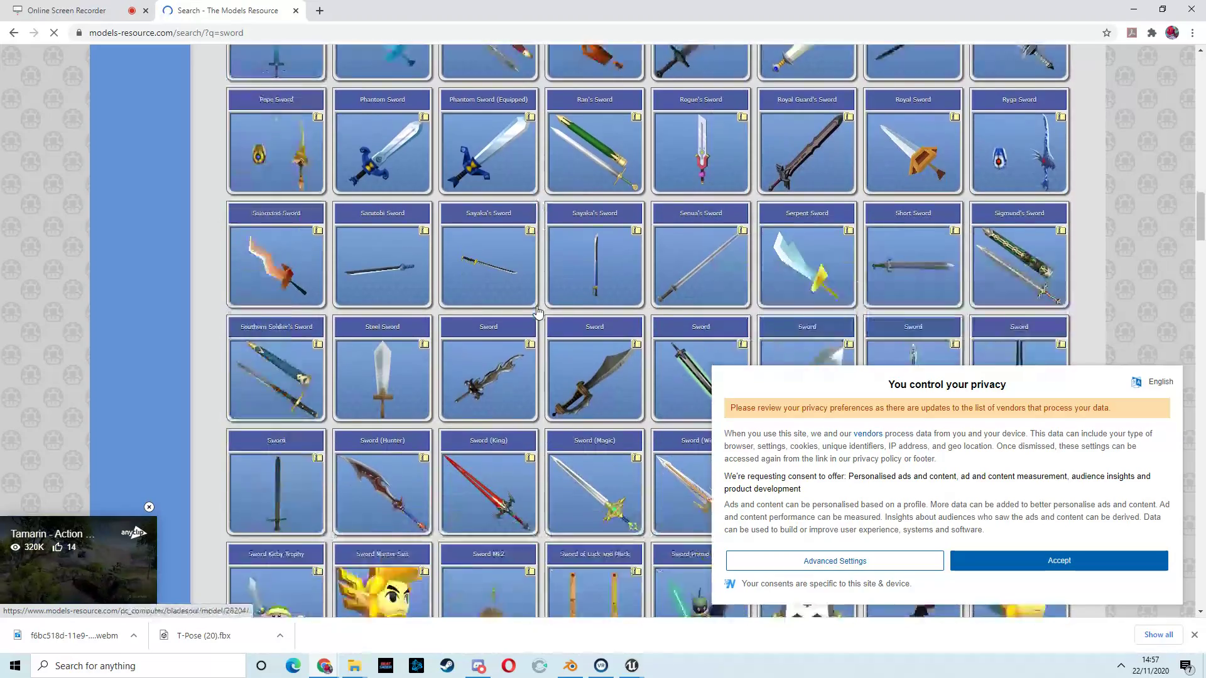
scroll(537, 312, "down", 1)
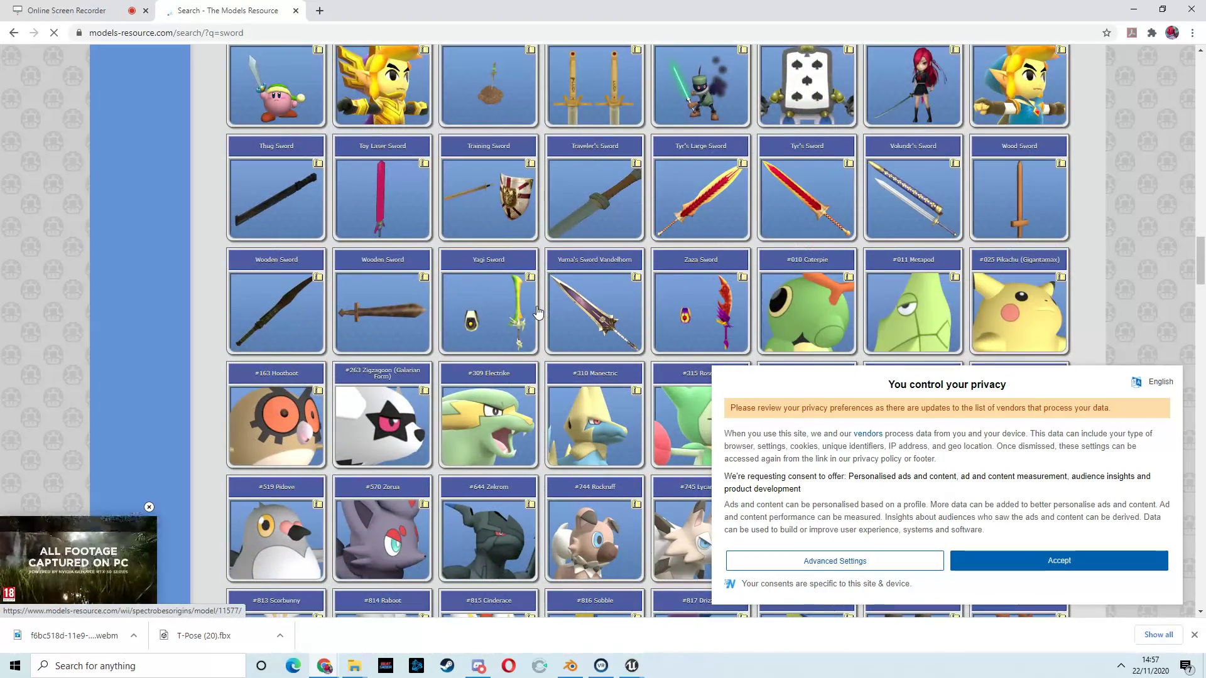
scroll(538, 314, "up", 5)
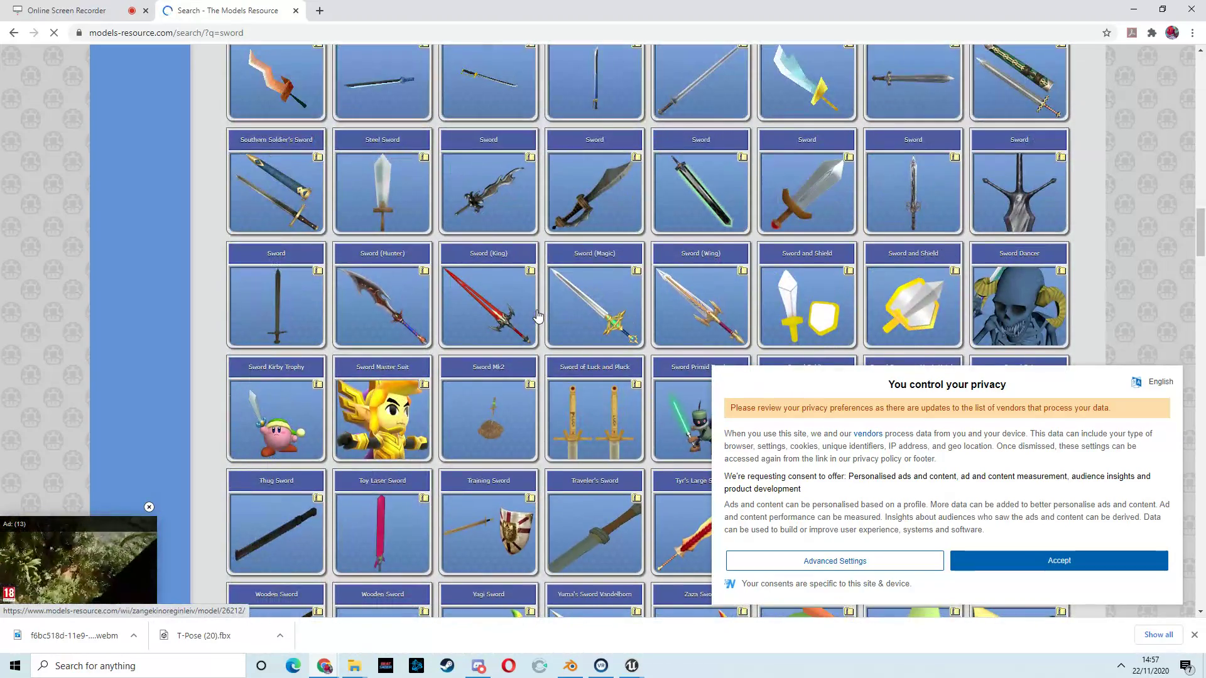
scroll(538, 314, "up", 20)
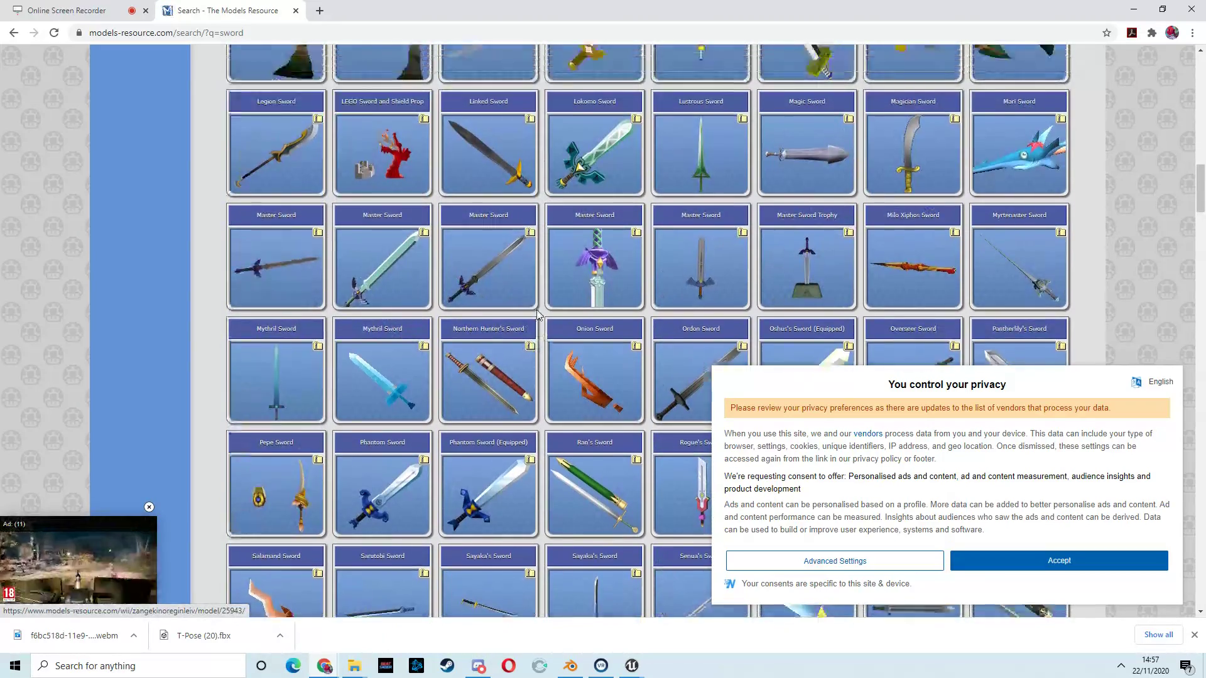
scroll(538, 314, "up", 15)
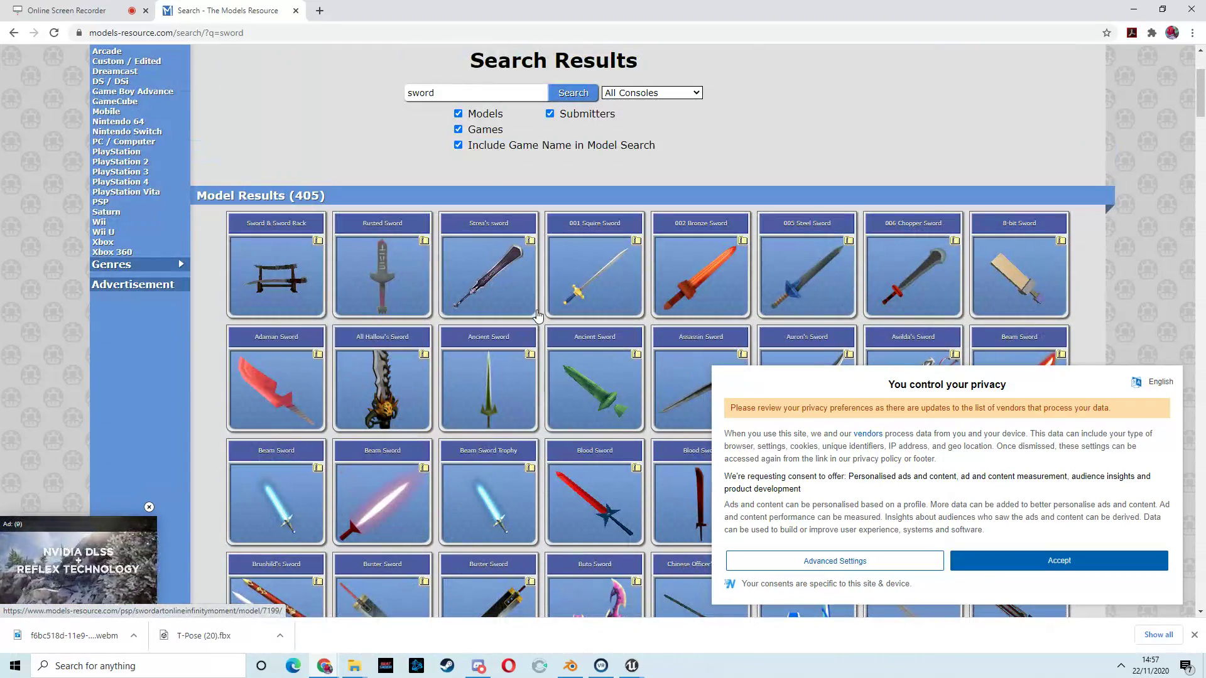
Step: Accept the privacy notice and search the site for "senua sword" across all consoles
left_click(440, 93)
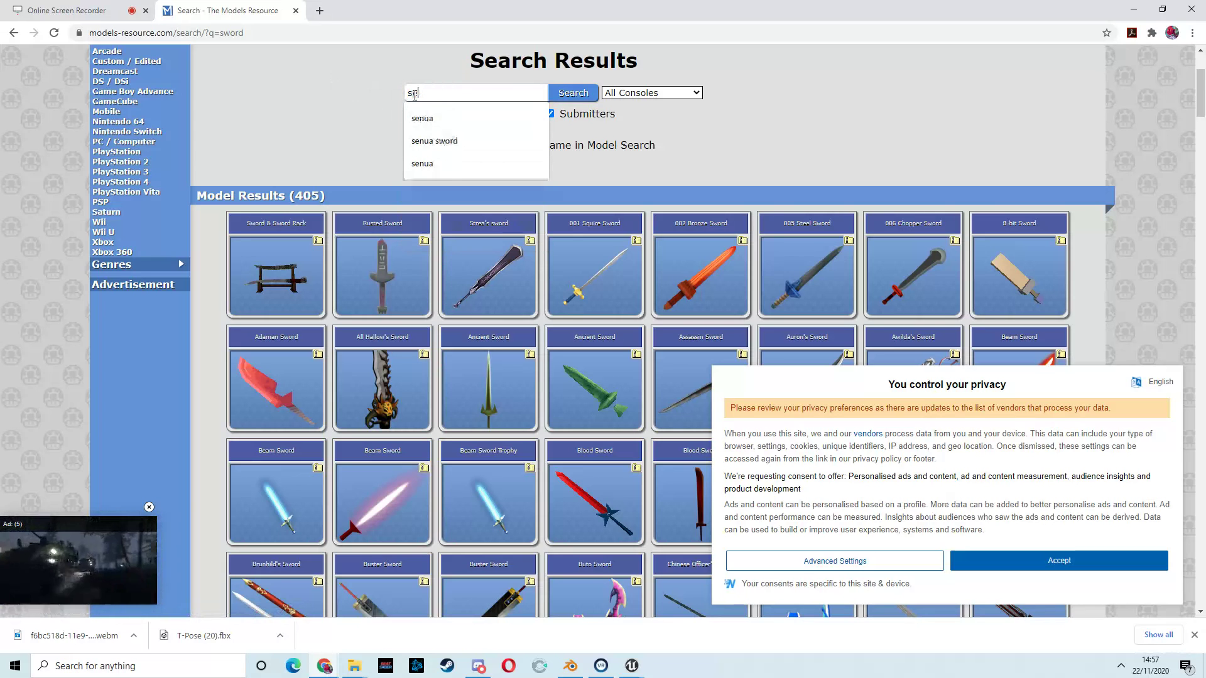
left_click(446, 144)
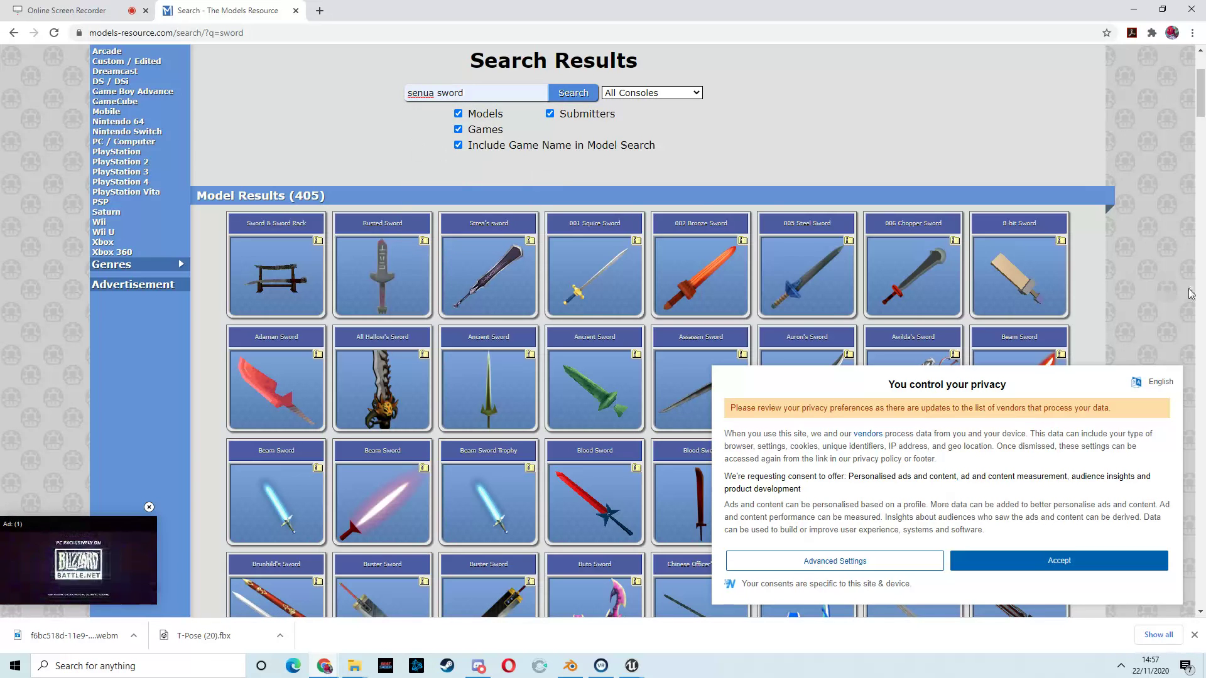
left_click(1048, 562)
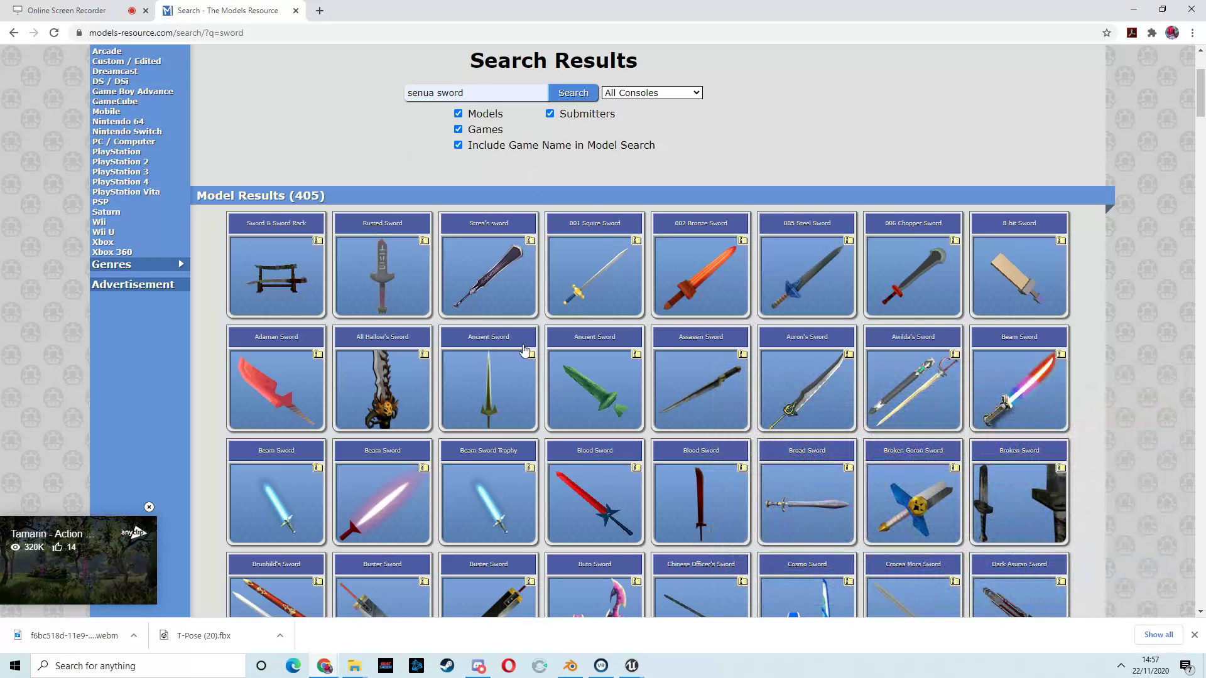
left_click(574, 93)
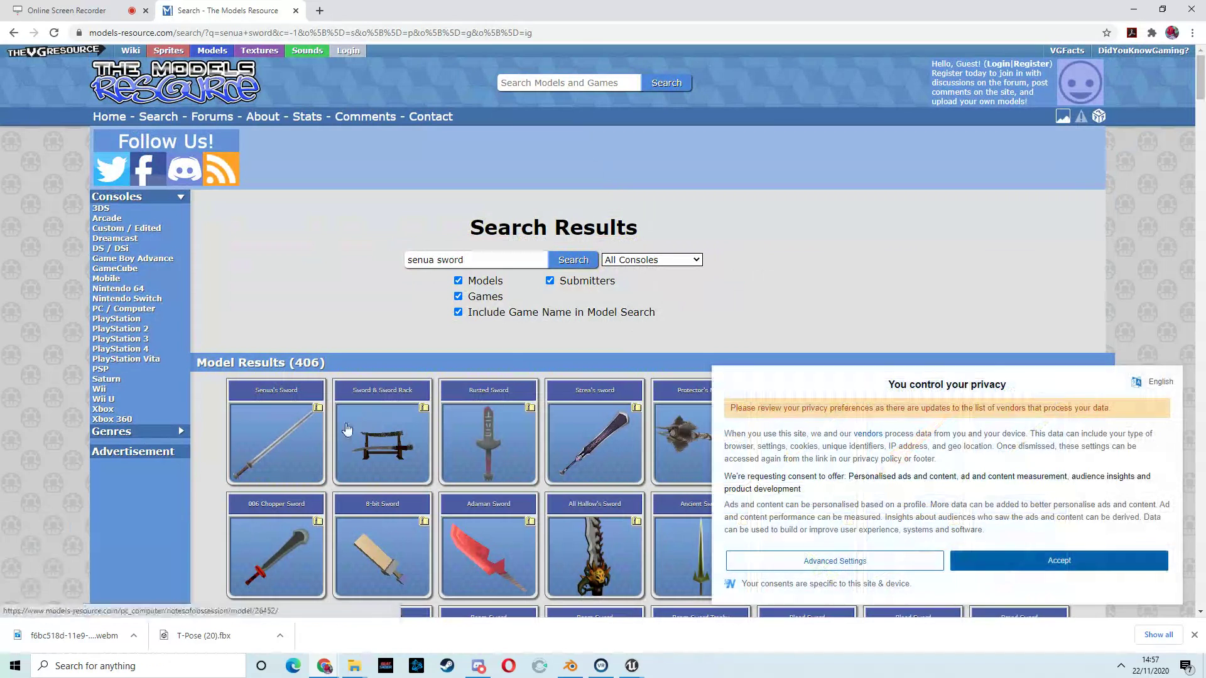
Step: Open the Senua's Sword model page and download its zip archive
left_click(294, 435)
scroll(621, 316, "down", 8)
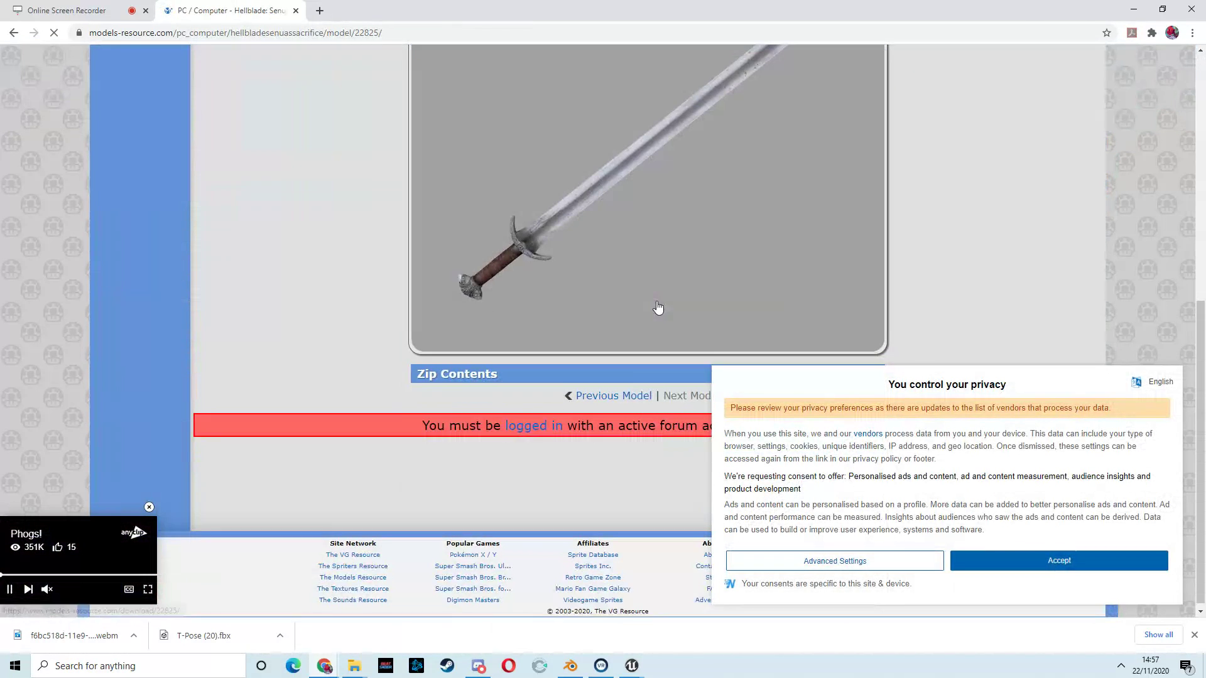
scroll(762, 277, "up", 5)
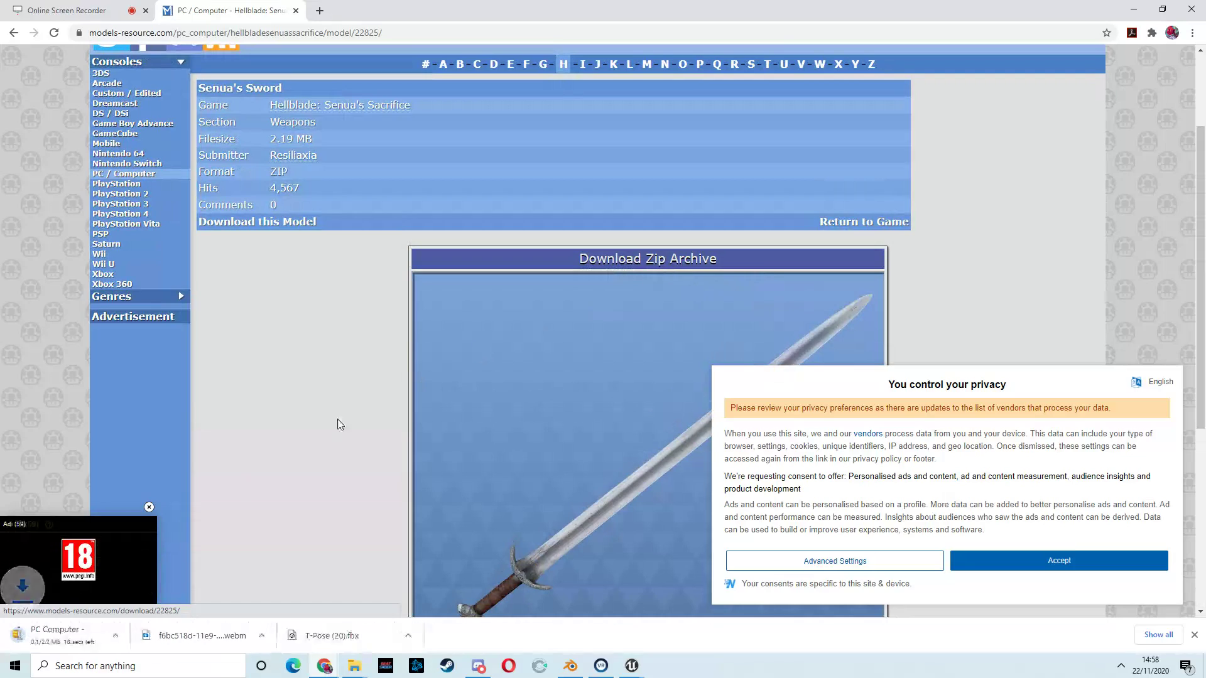
Step: Uncover the desktop and place the downloaded Senua's Sword zip file on it from the browser
left_click_drag(822, 14, 782, 56)
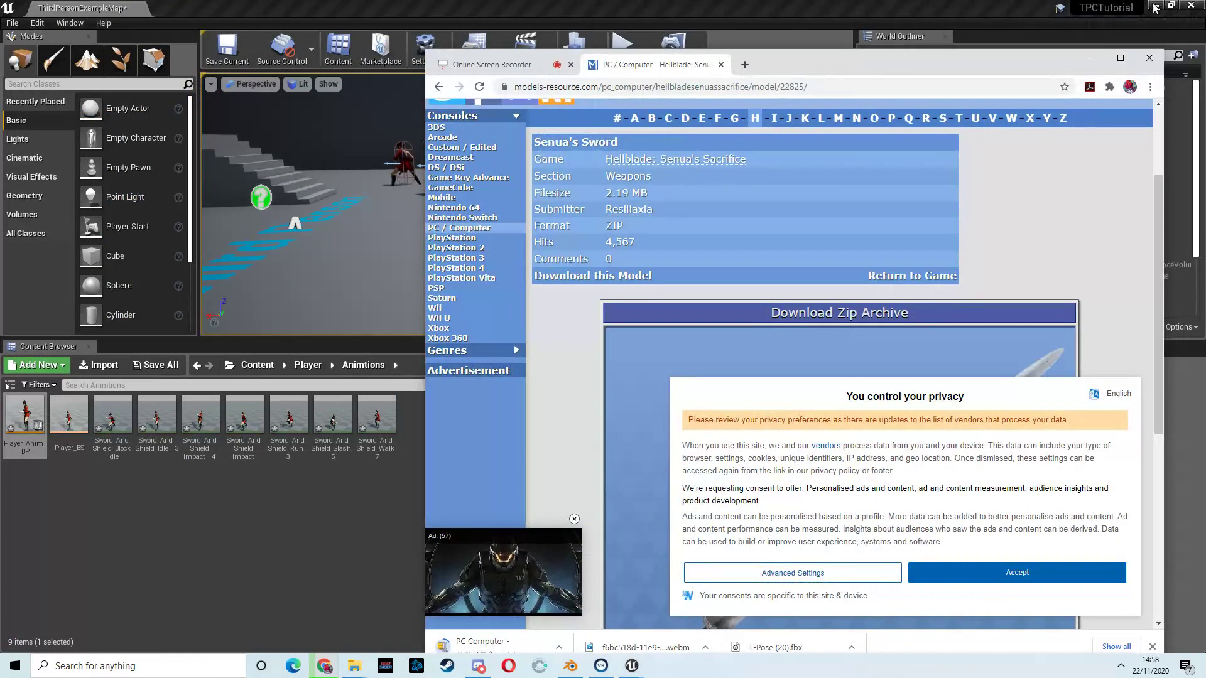
left_click(1101, 49)
left_click(1155, 6)
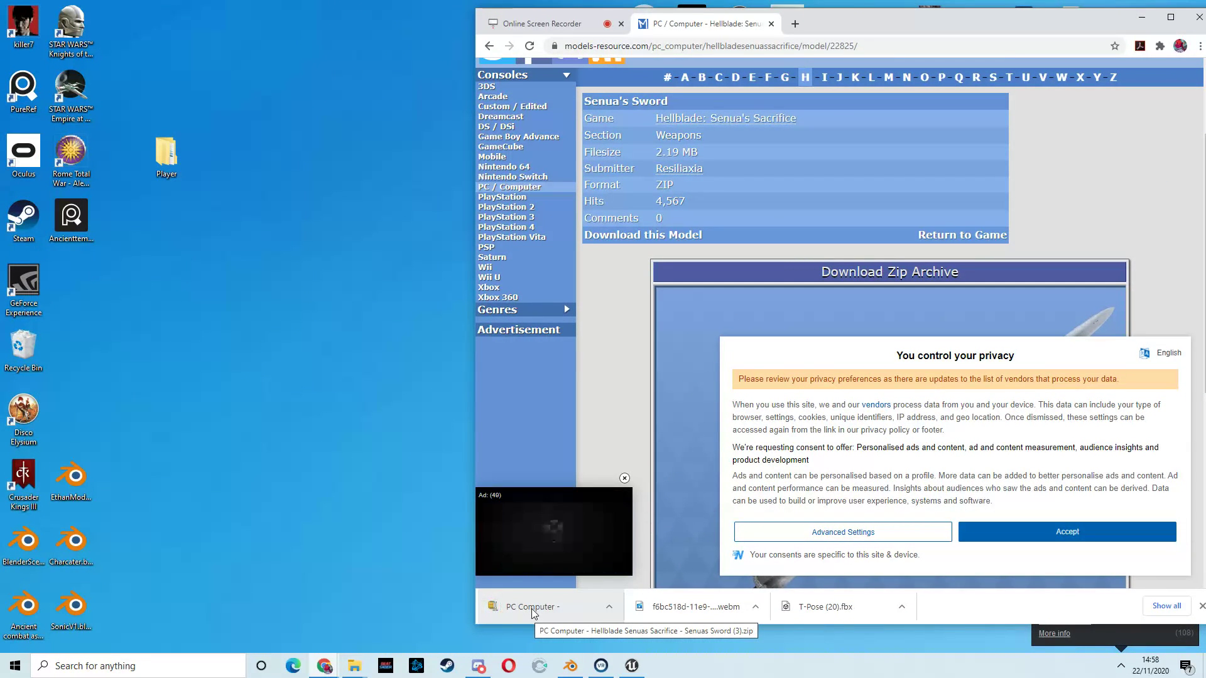
left_click_drag(533, 612, 268, 312)
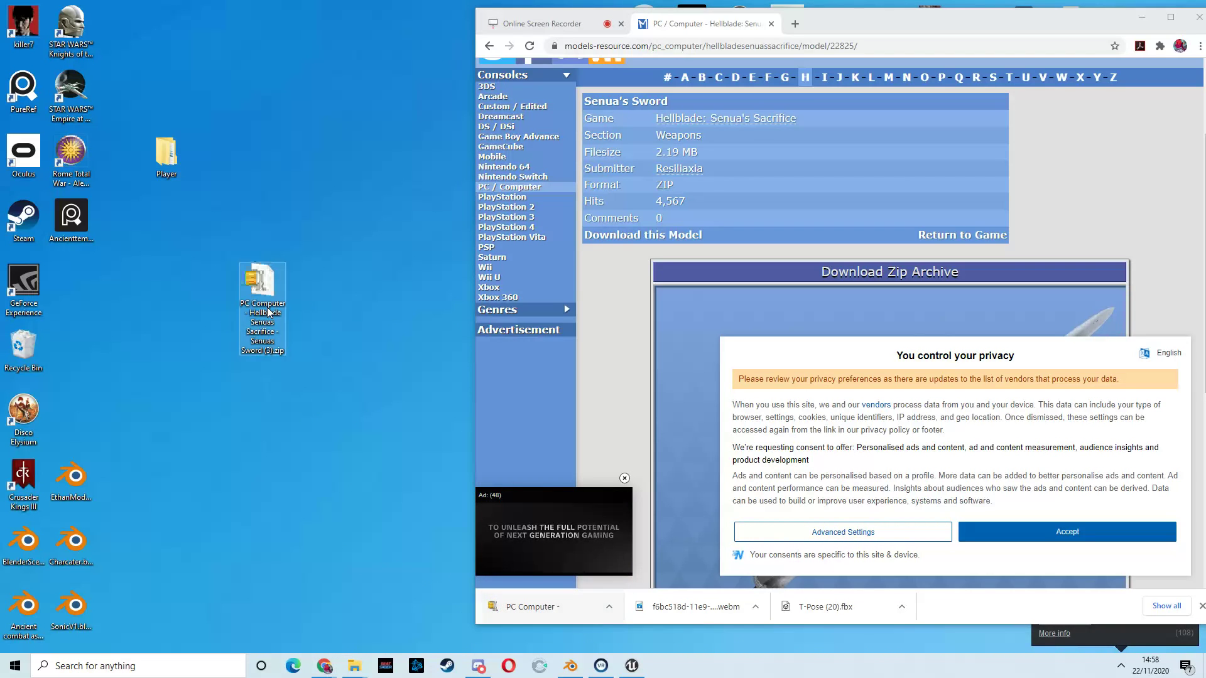
Step: Extract the Senua's Sword zip with 7-Zip into its own folder on the desktop
right_click(268, 301)
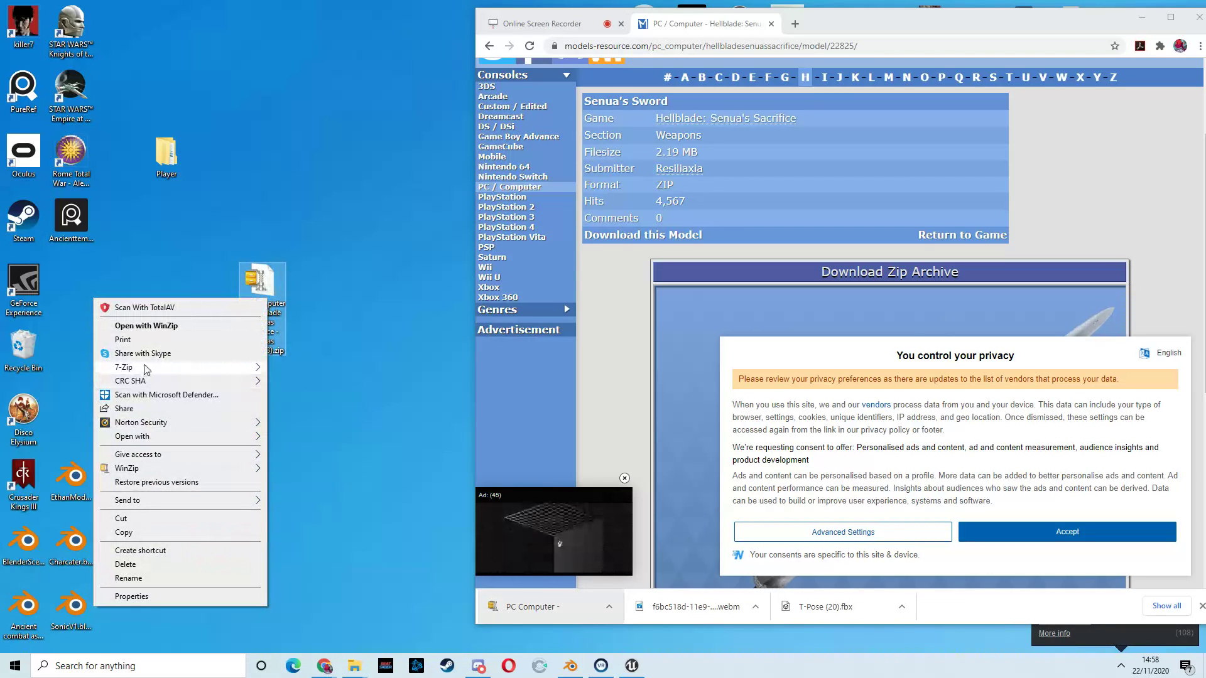
mouse_move(243, 368)
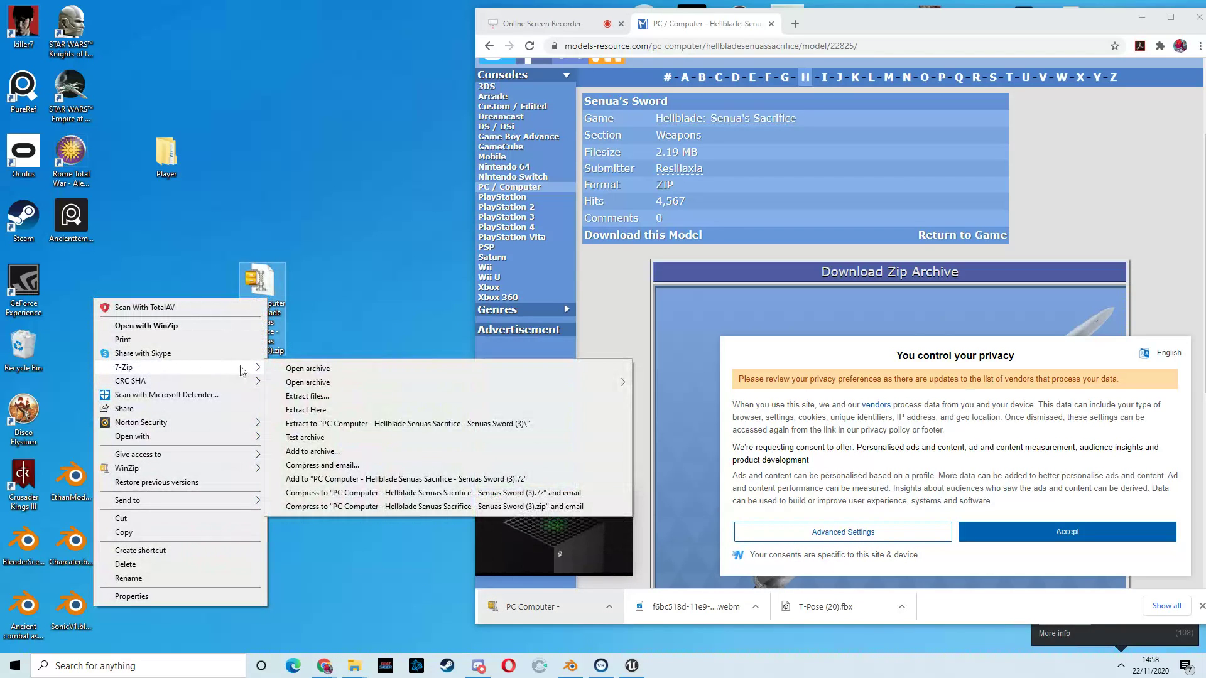
left_click(307, 396)
left_click(602, 412)
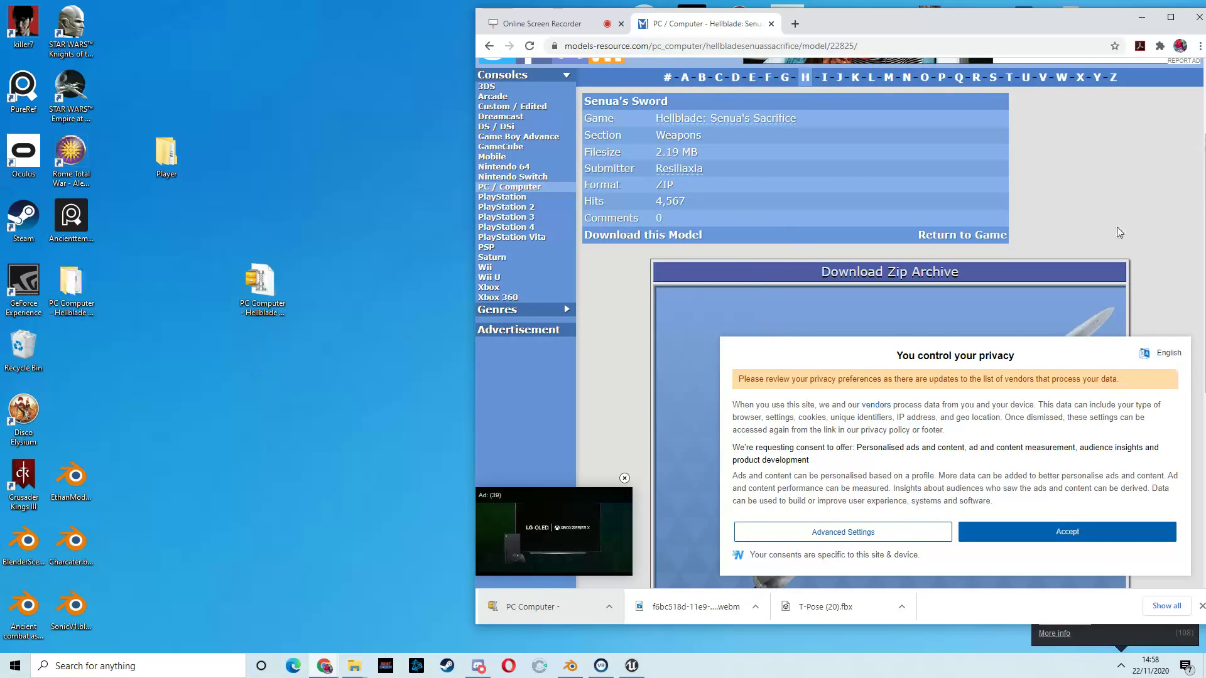
Step: Switch to Unreal Editor and create a folder named Weapons inside the Content/Player folder
left_click(1142, 17)
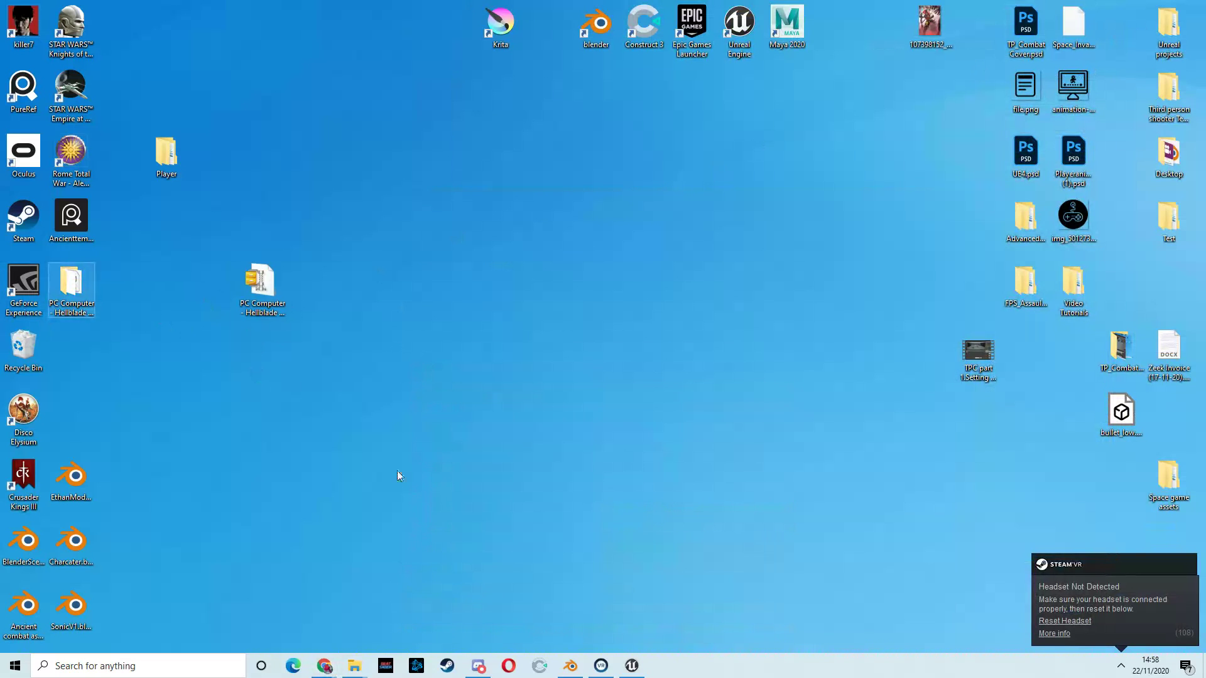
left_click(632, 666)
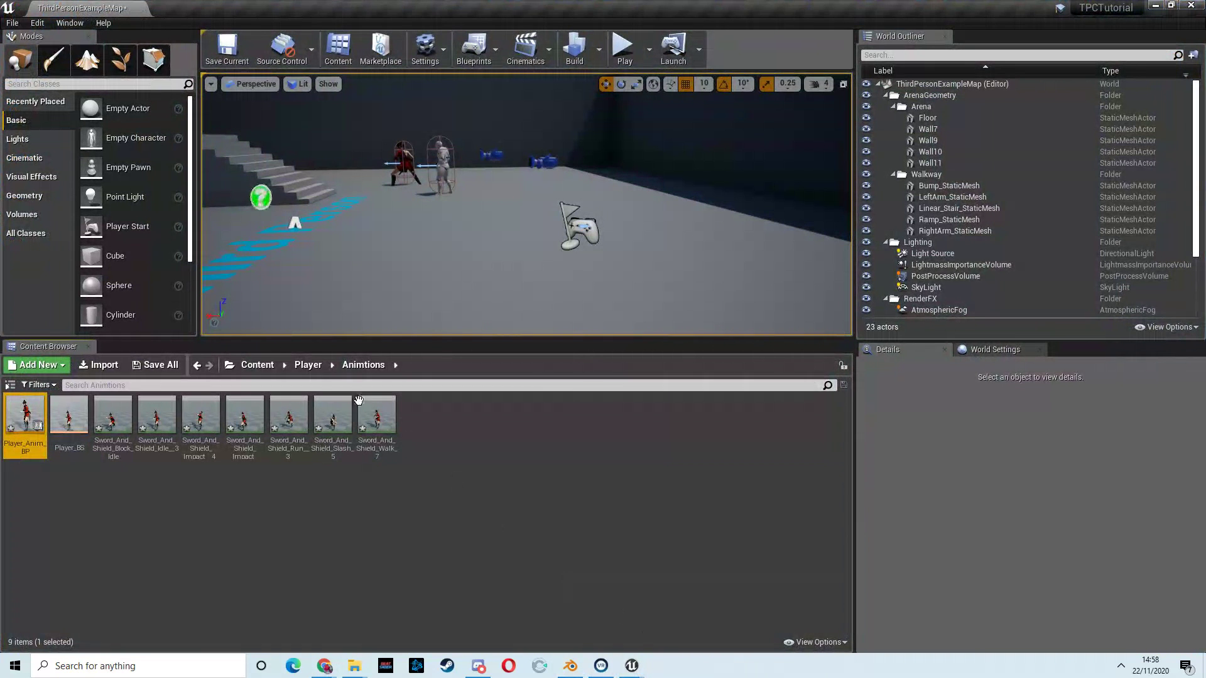
left_click(258, 365)
right_click(295, 432)
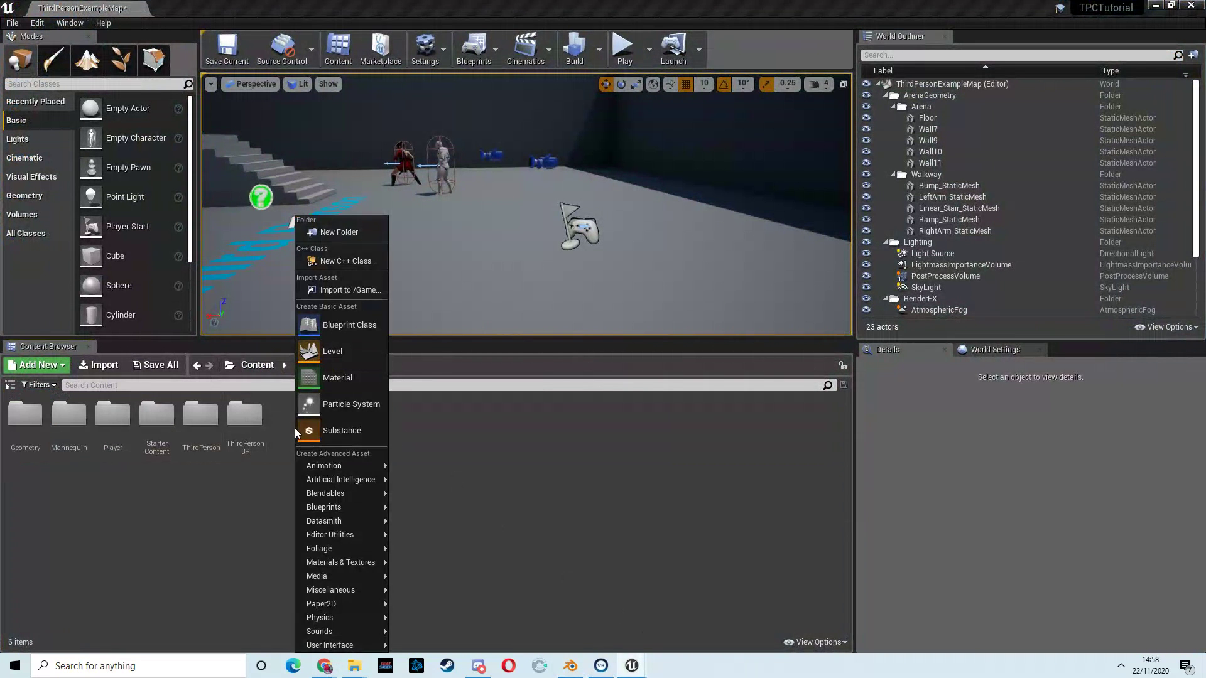
double_click(113, 415)
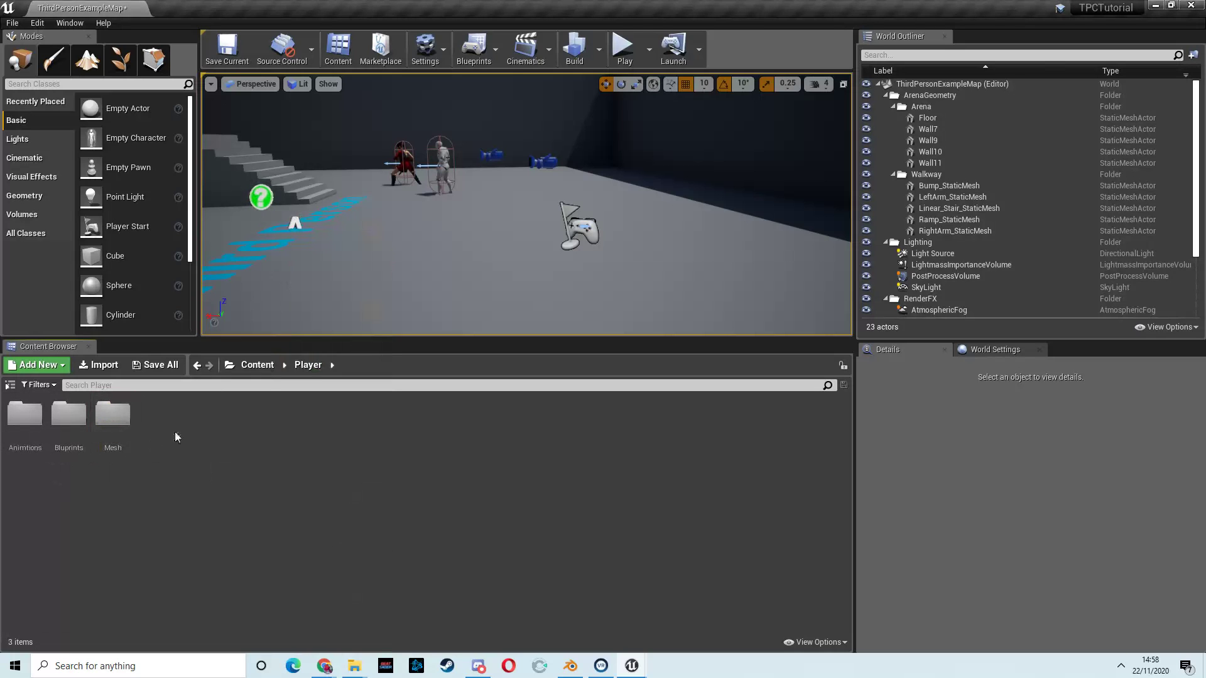
right_click(161, 429)
left_click(199, 232)
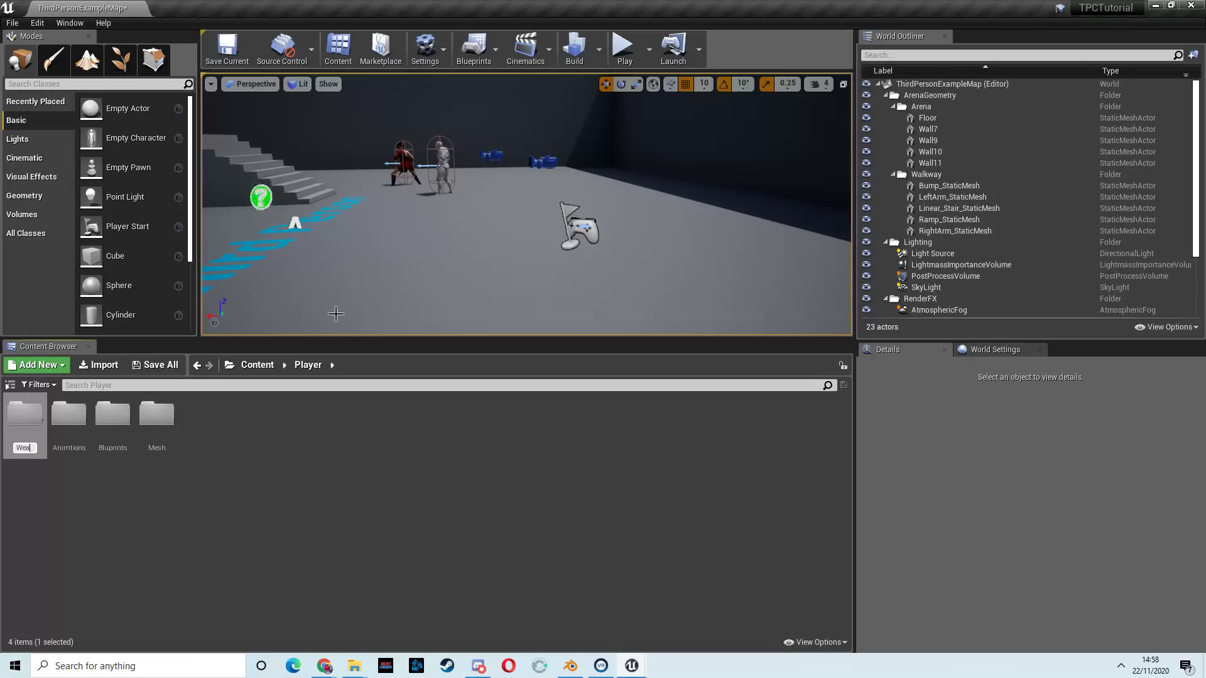
key("Return")
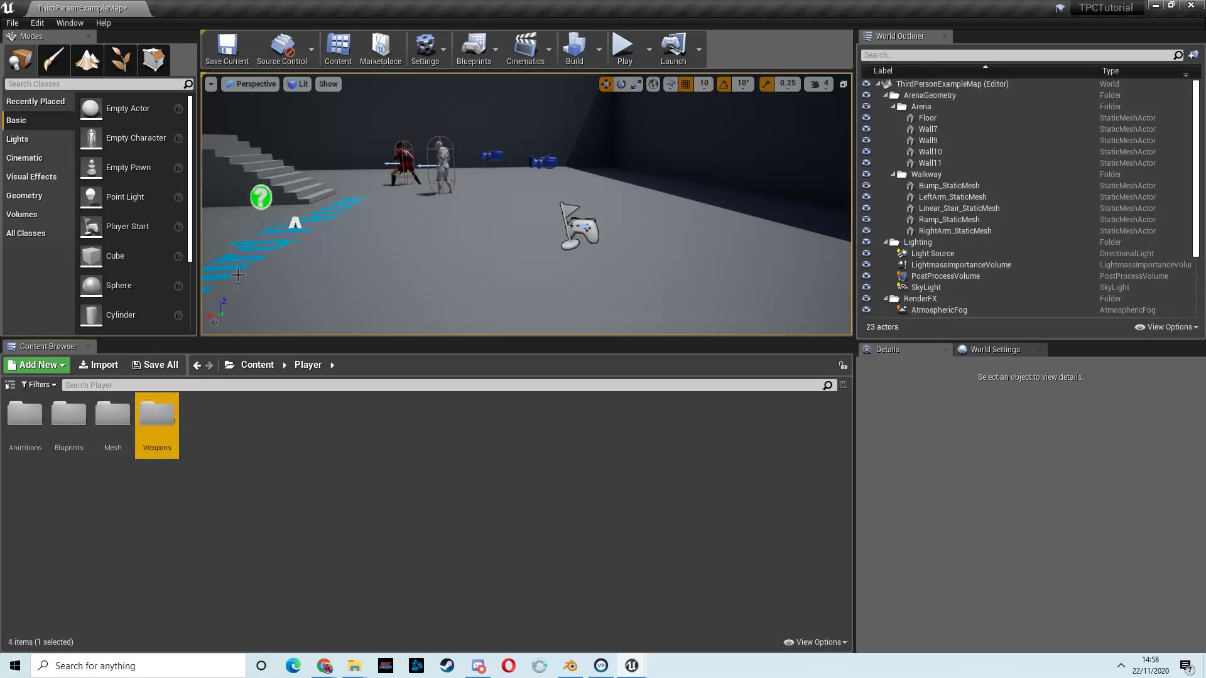
Step: Import sk_senua_sword.obj from the extracted desktop folder into the Weapons folder with all of its contents
double_click(151, 428)
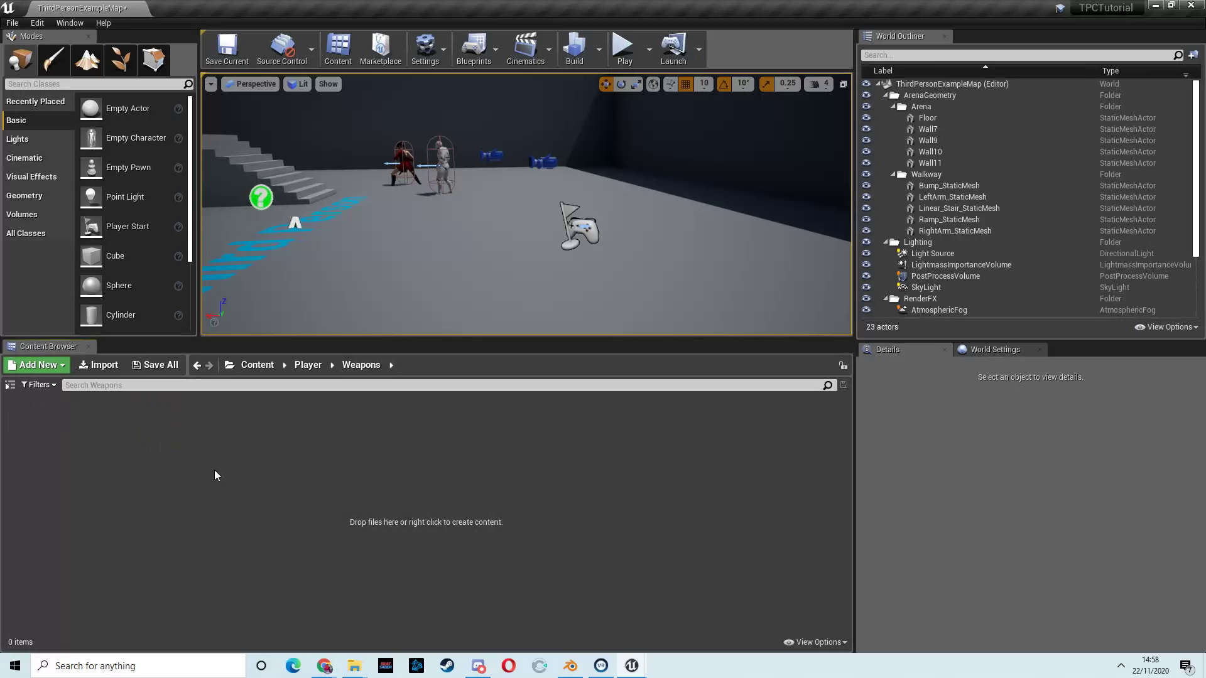
double_click(843, 15)
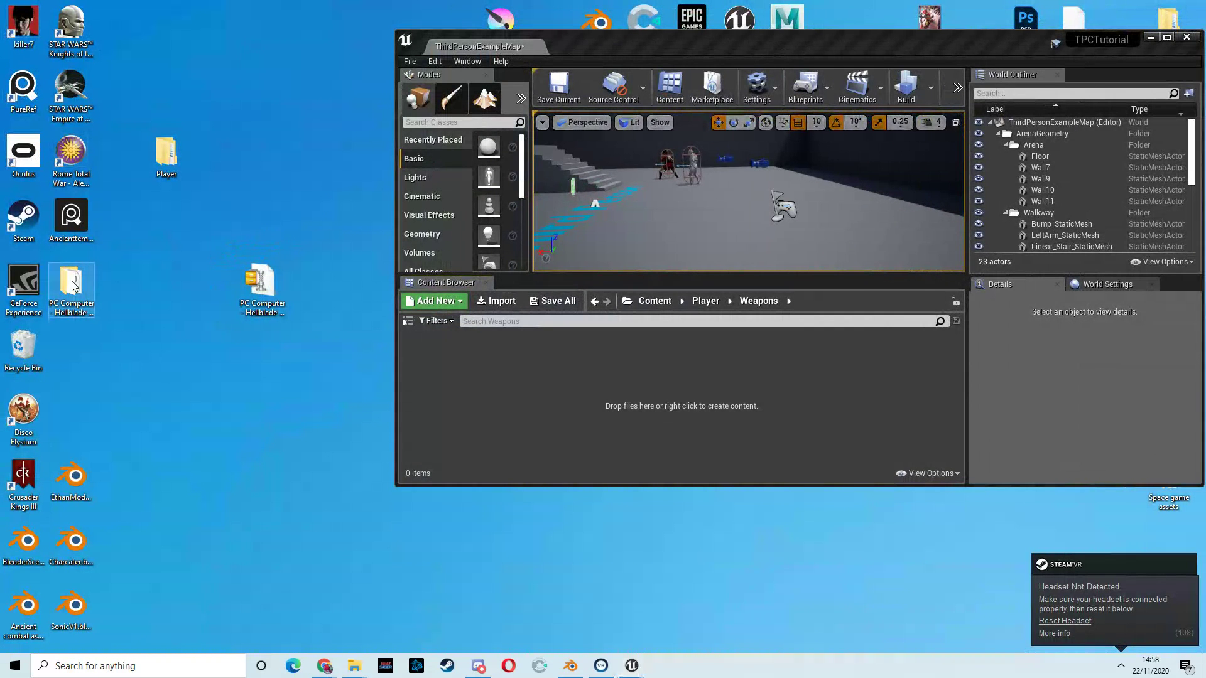
double_click(72, 285)
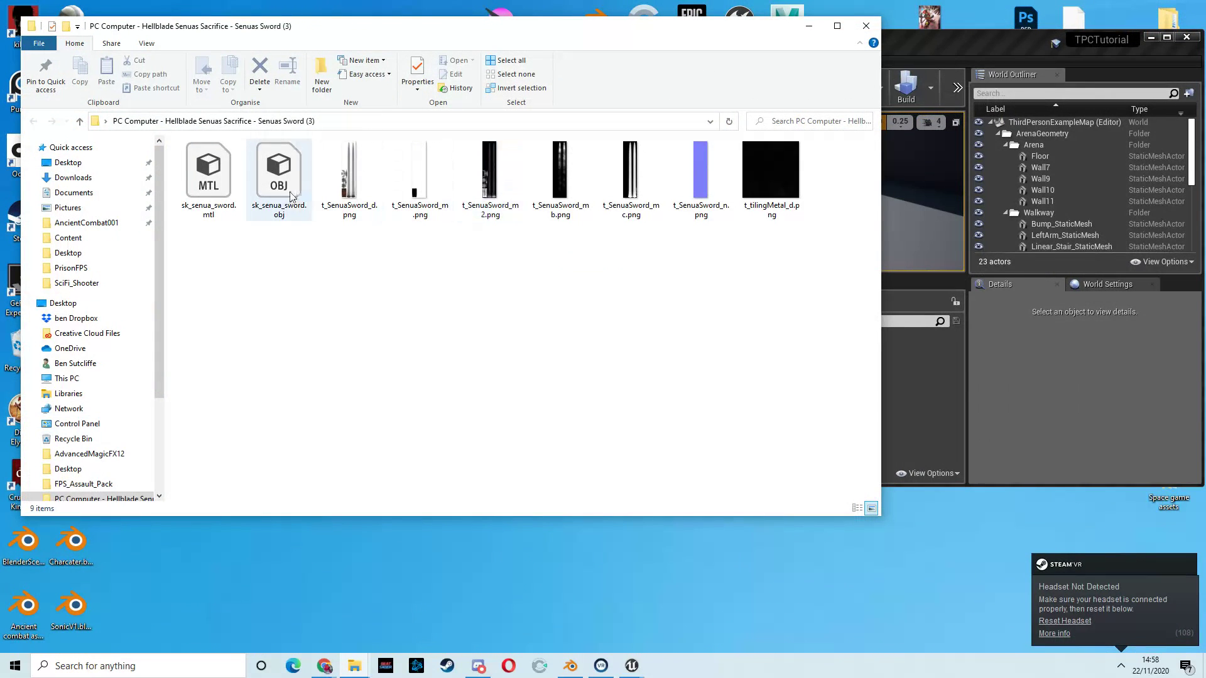
left_click_drag(281, 179, 908, 391)
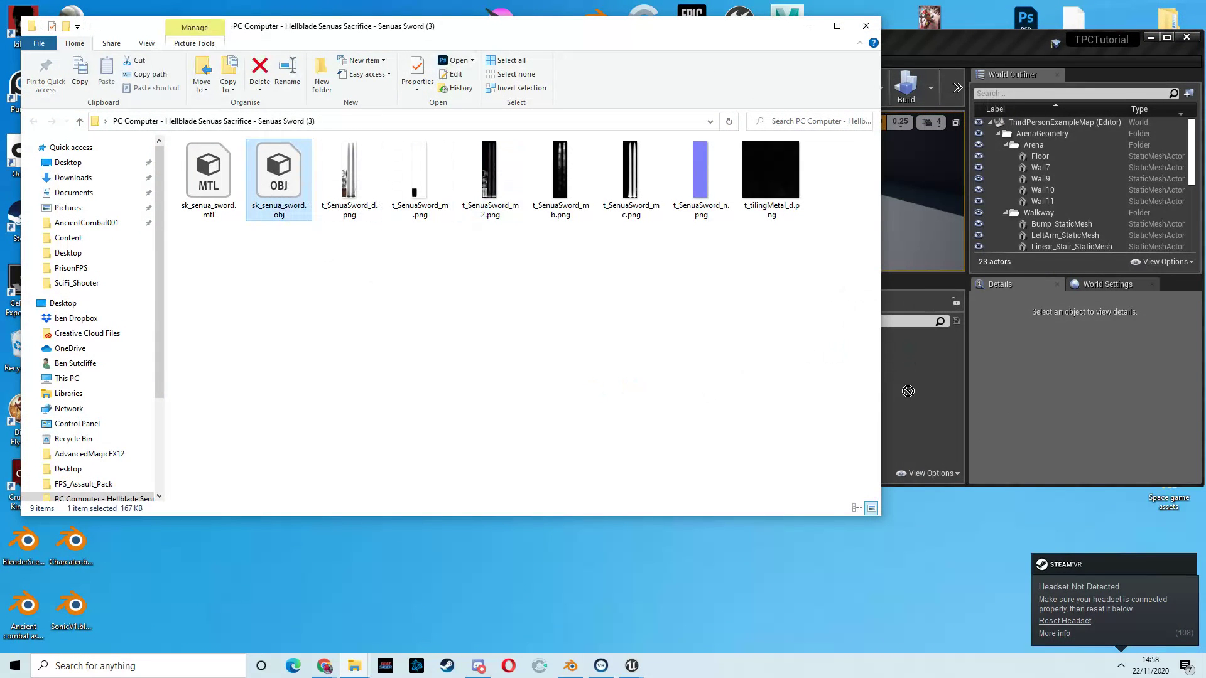
left_click(809, 26)
left_click(628, 512)
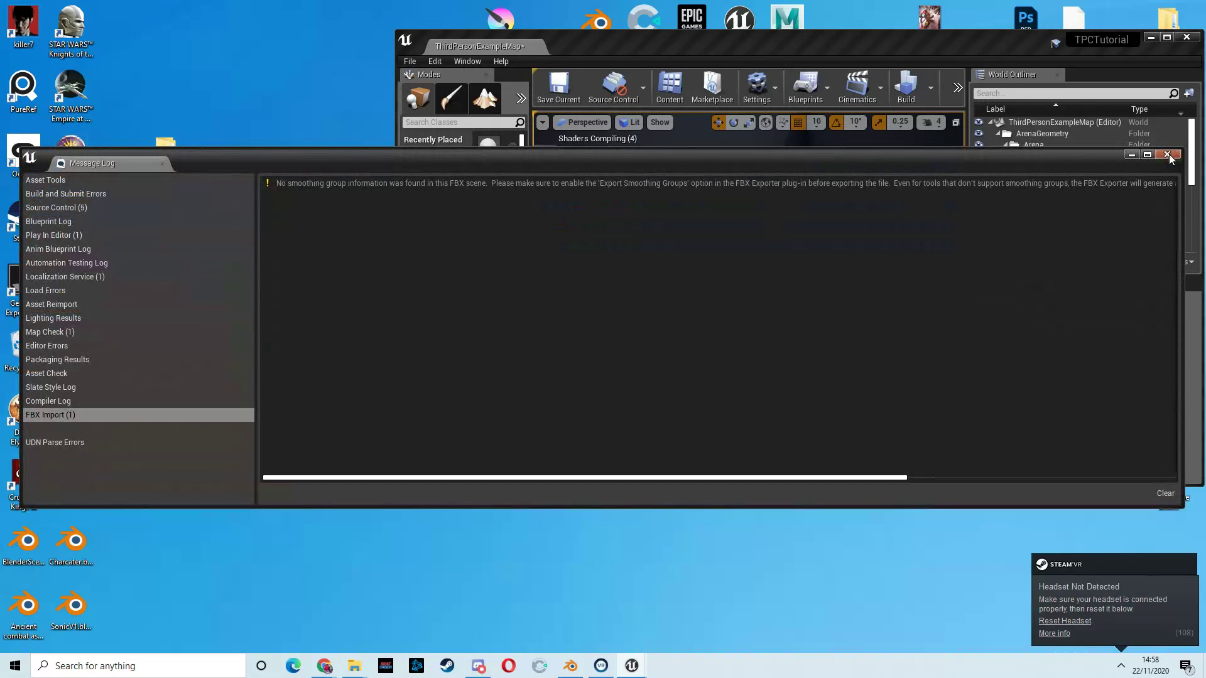
left_click(1169, 153)
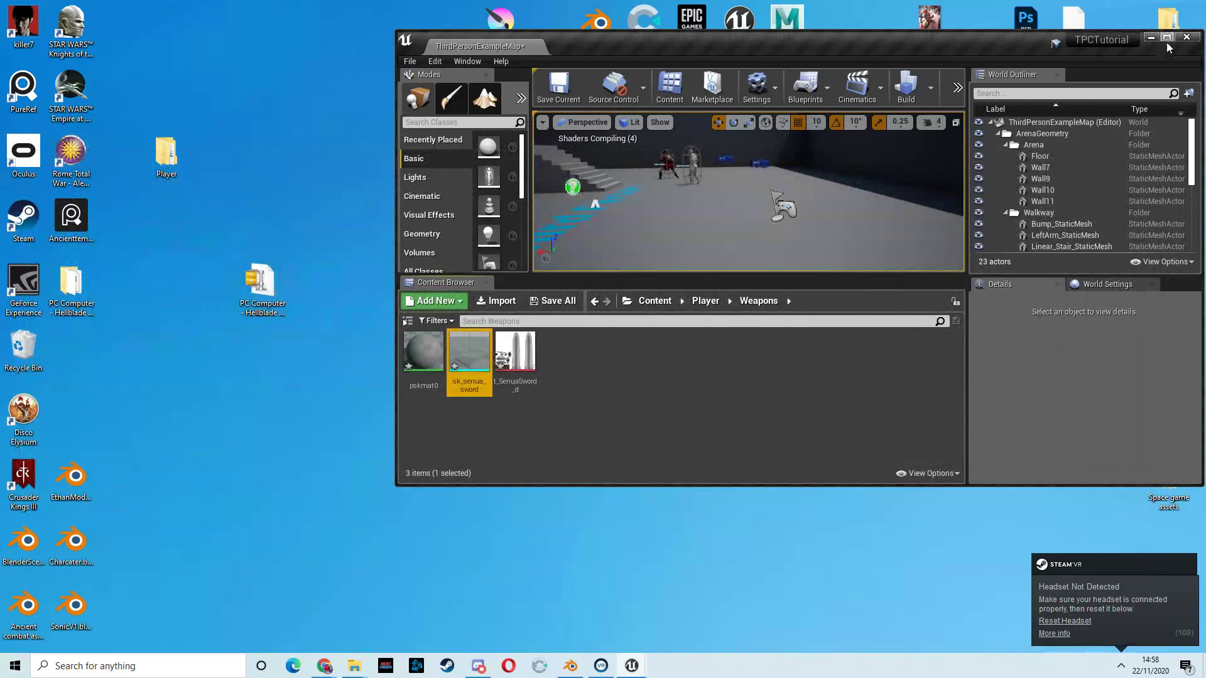
Step: Maximize the editor window and open the Player_Skeleton asset from the Content/Player/Mesh folder
left_click(1166, 37)
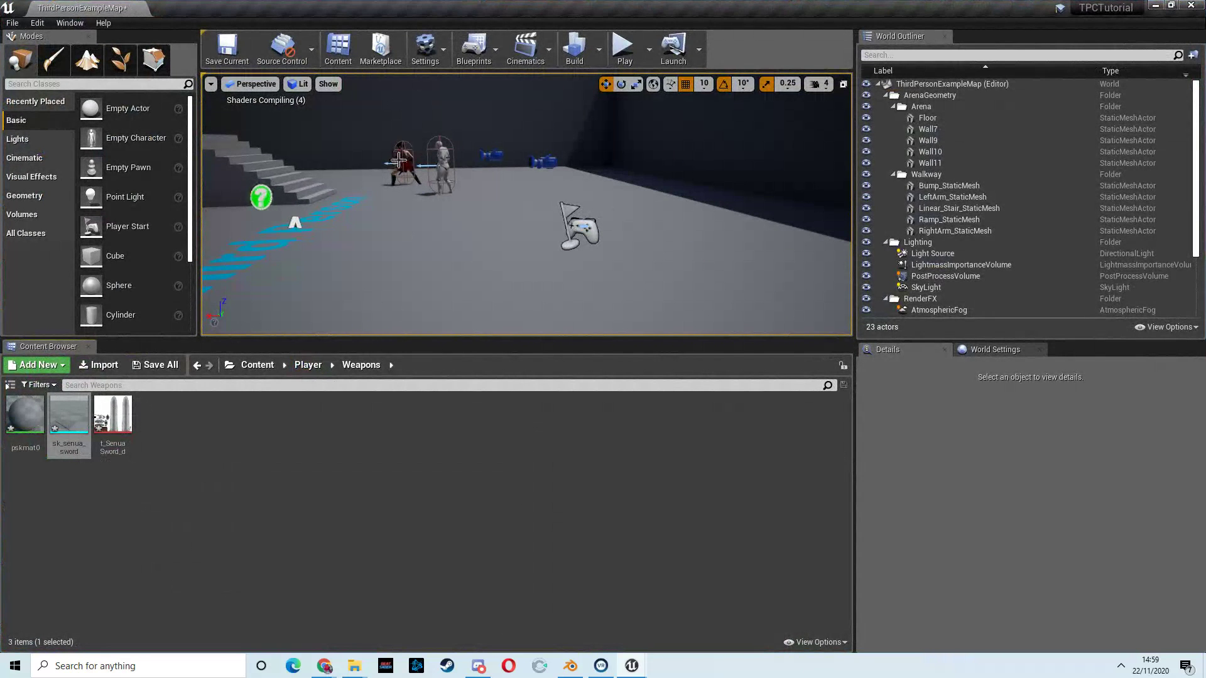
left_click(404, 162)
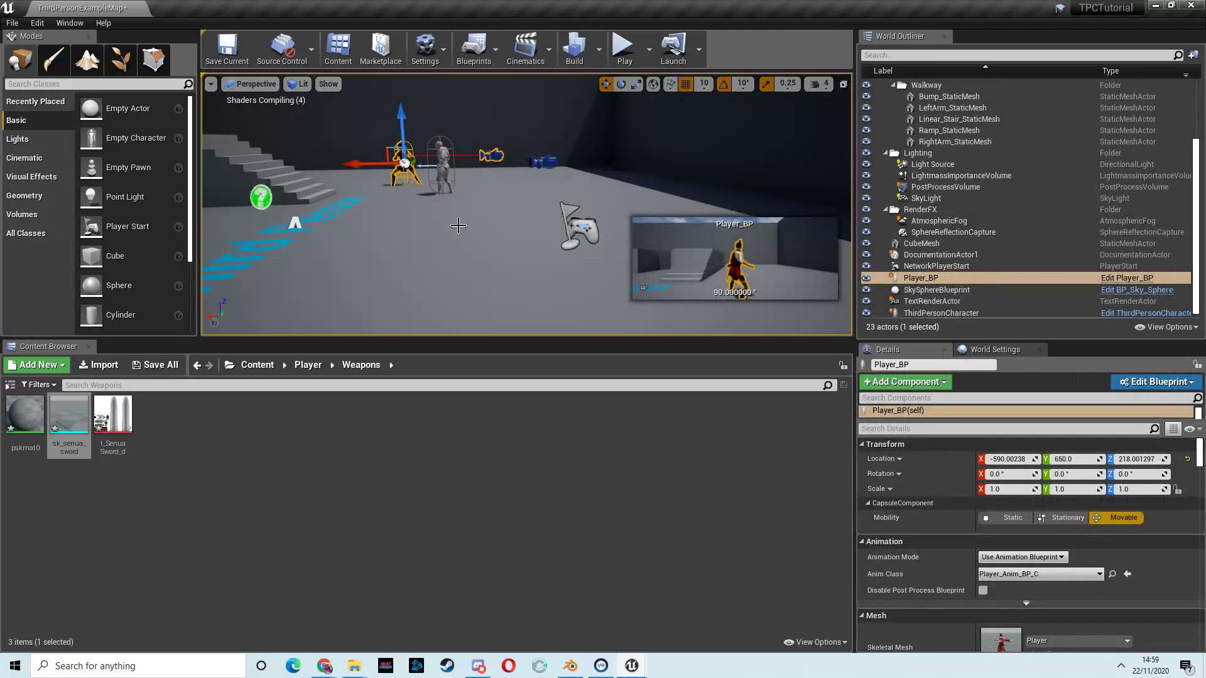
left_click(309, 365)
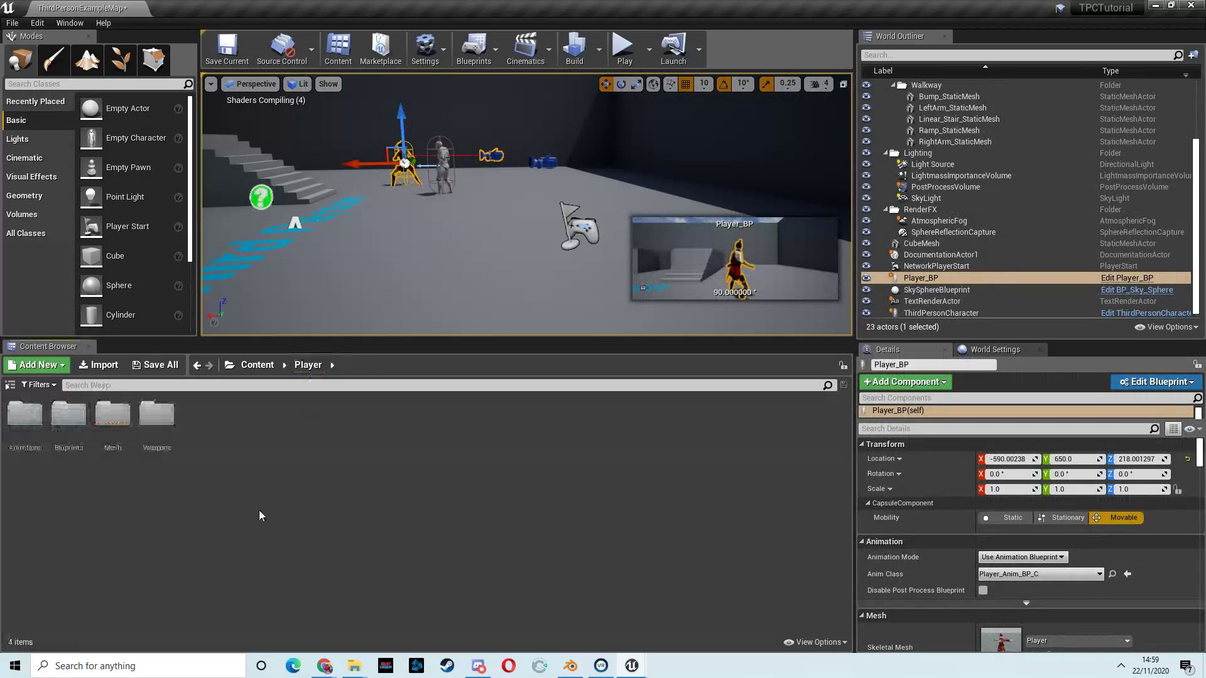
double_click(113, 415)
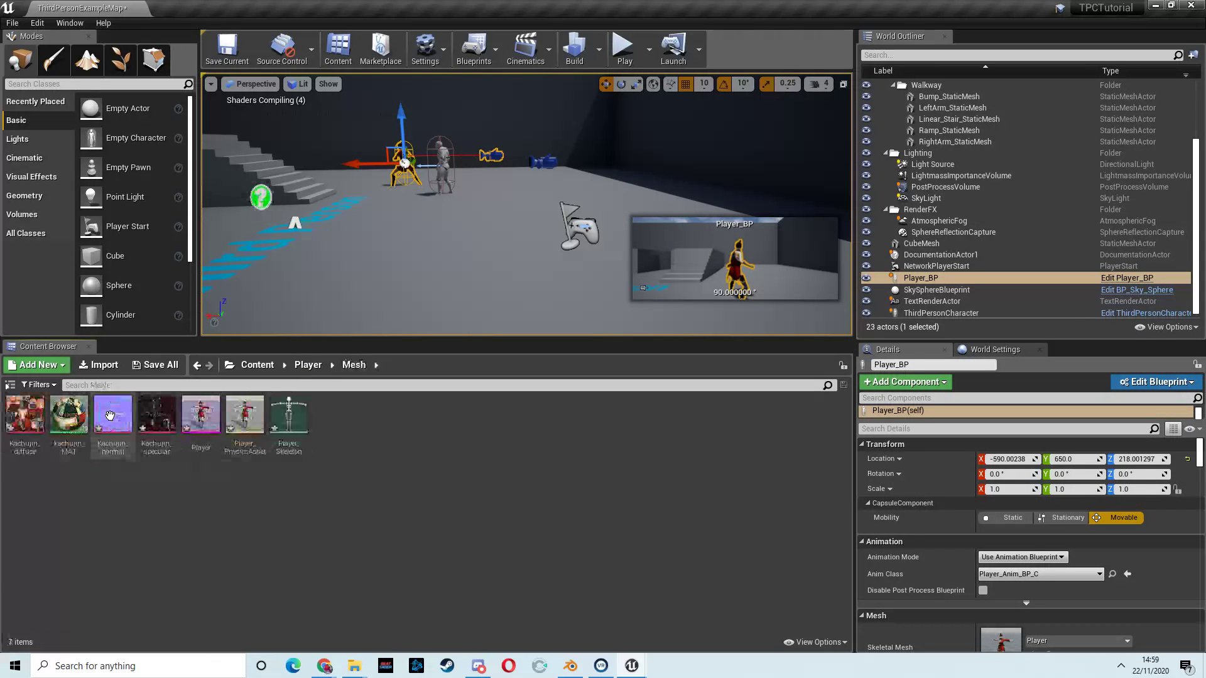
double_click(289, 416)
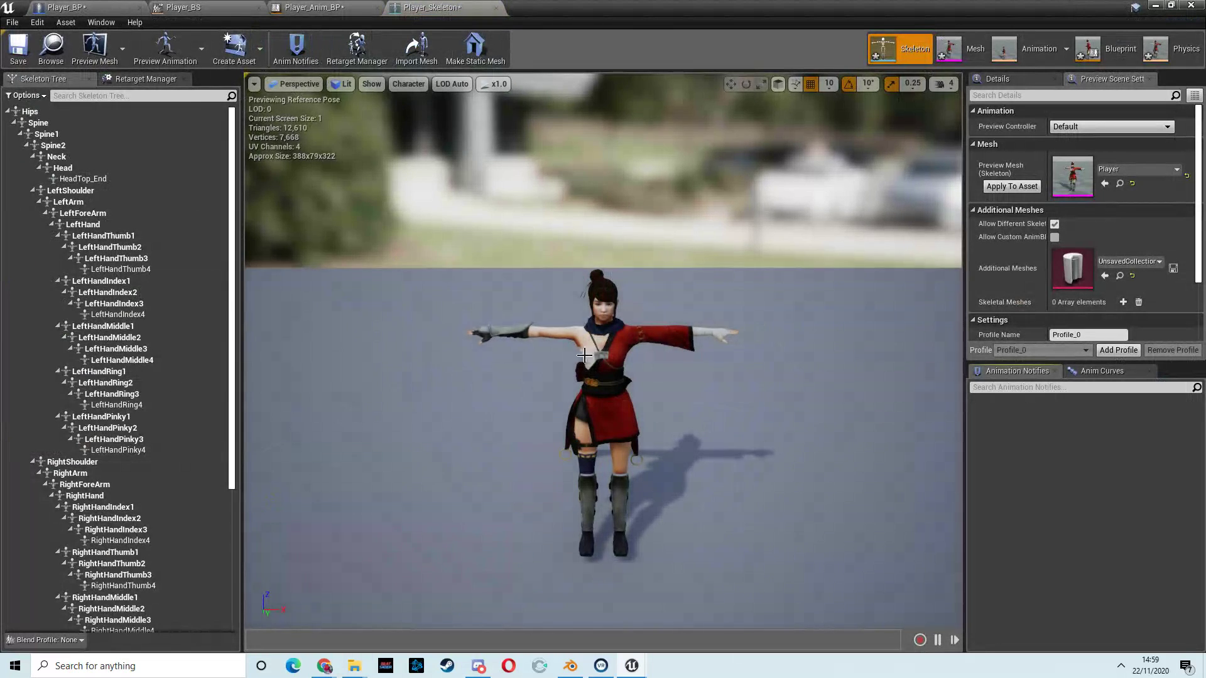
Step: Add a socket to the character's RightHand bone and name it WeaponLocation
left_click(485, 333)
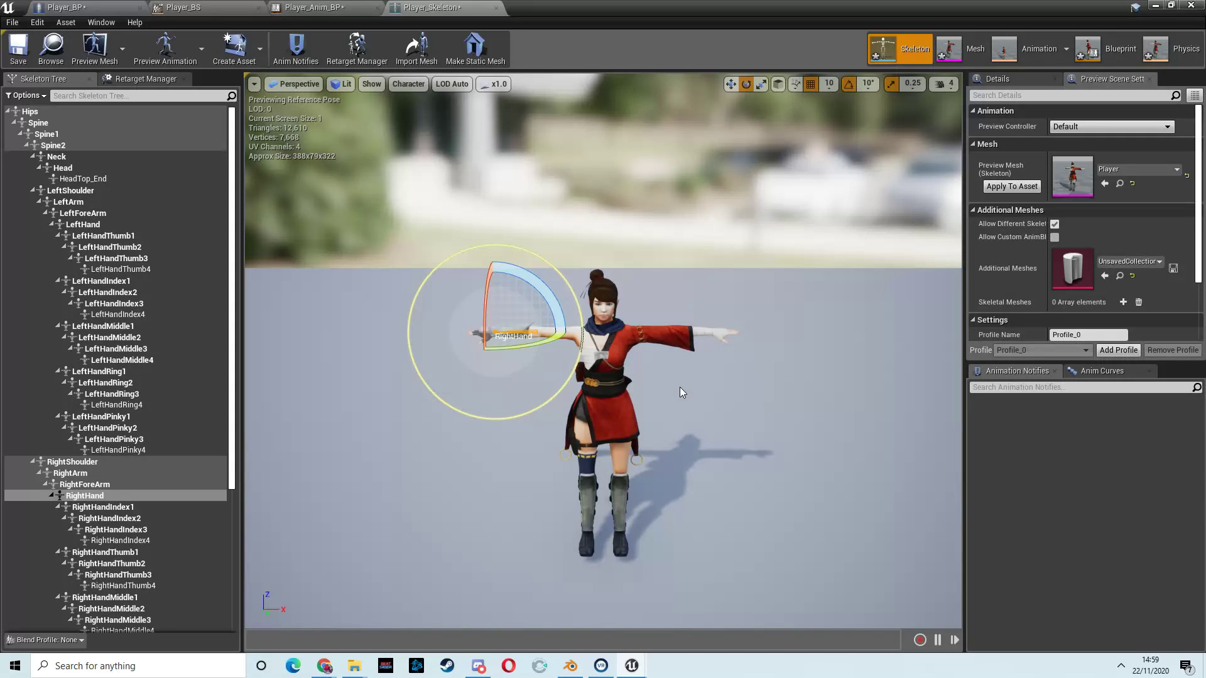
left_click(87, 497)
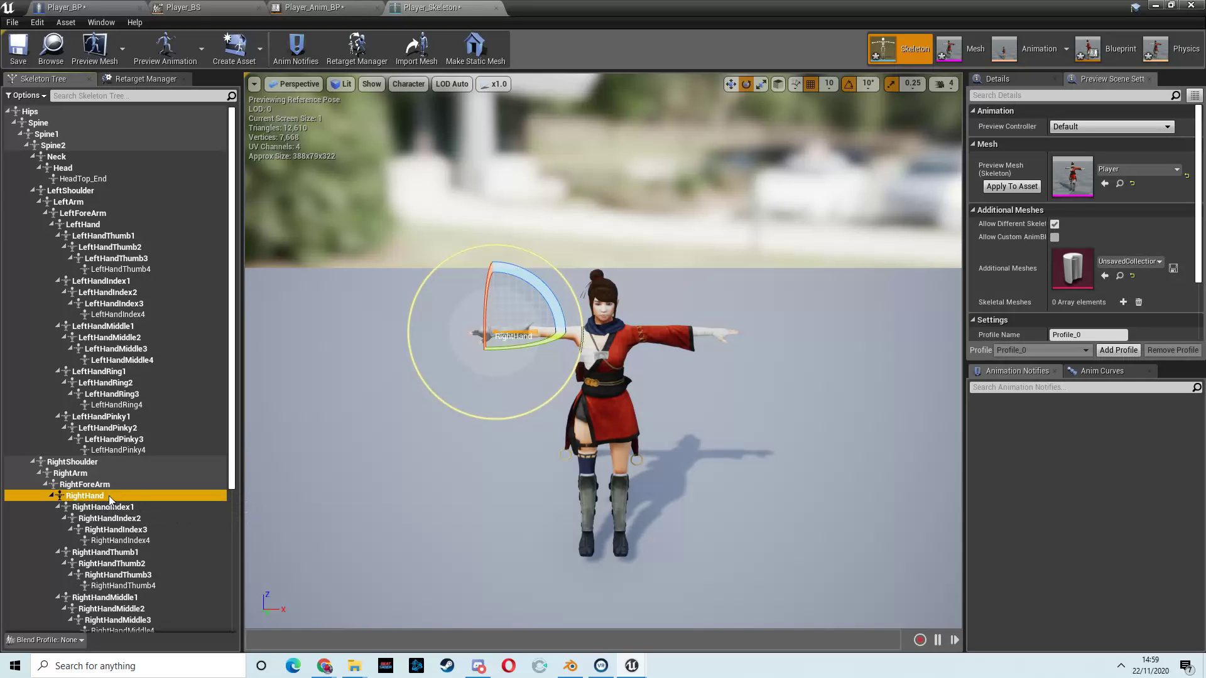
right_click(108, 496)
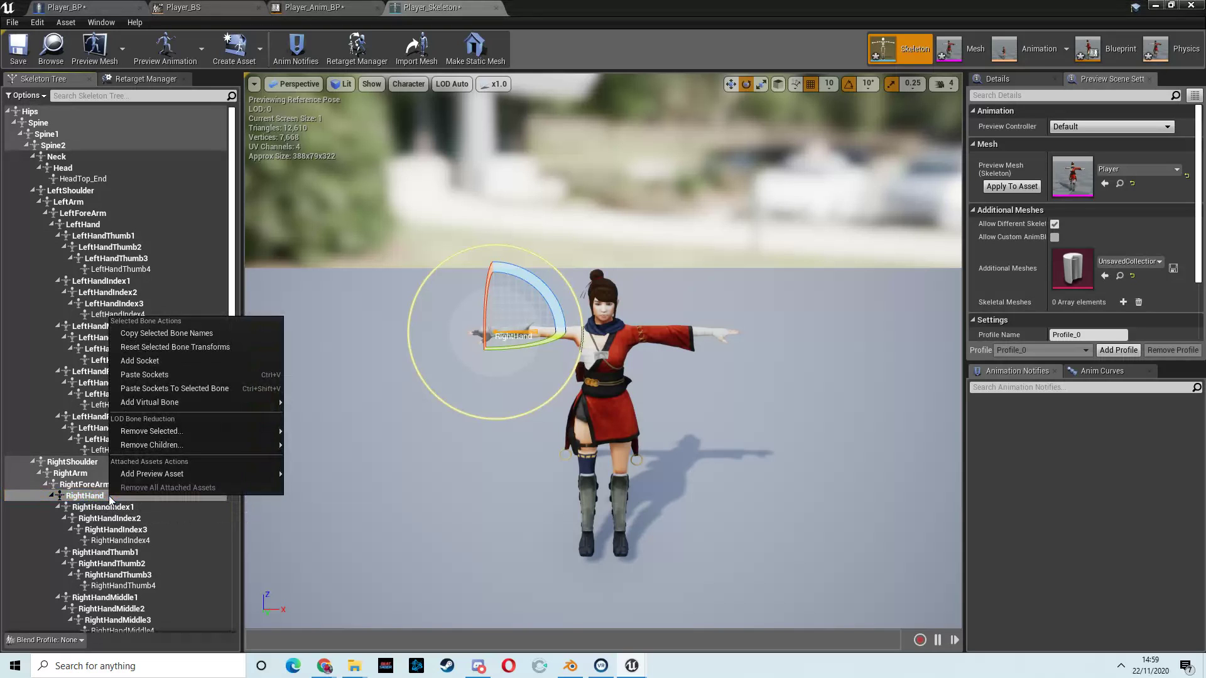
left_click(158, 361)
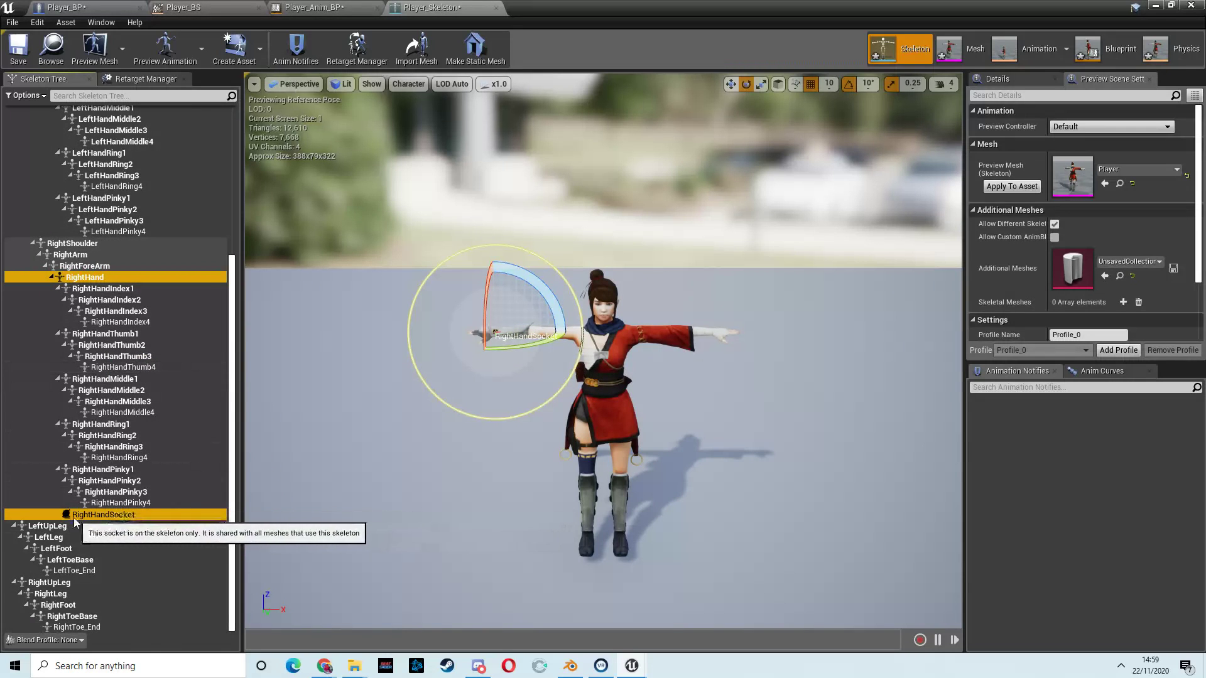
double_click(111, 516)
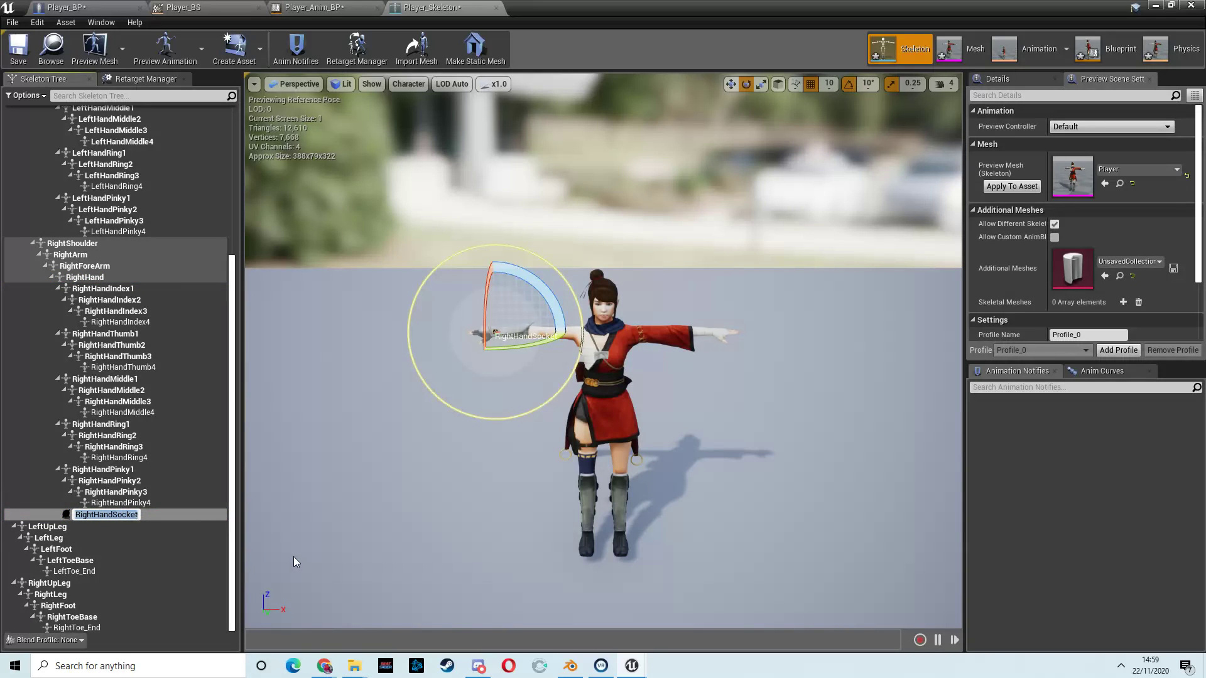
type("WeaponLocation")
key("Return")
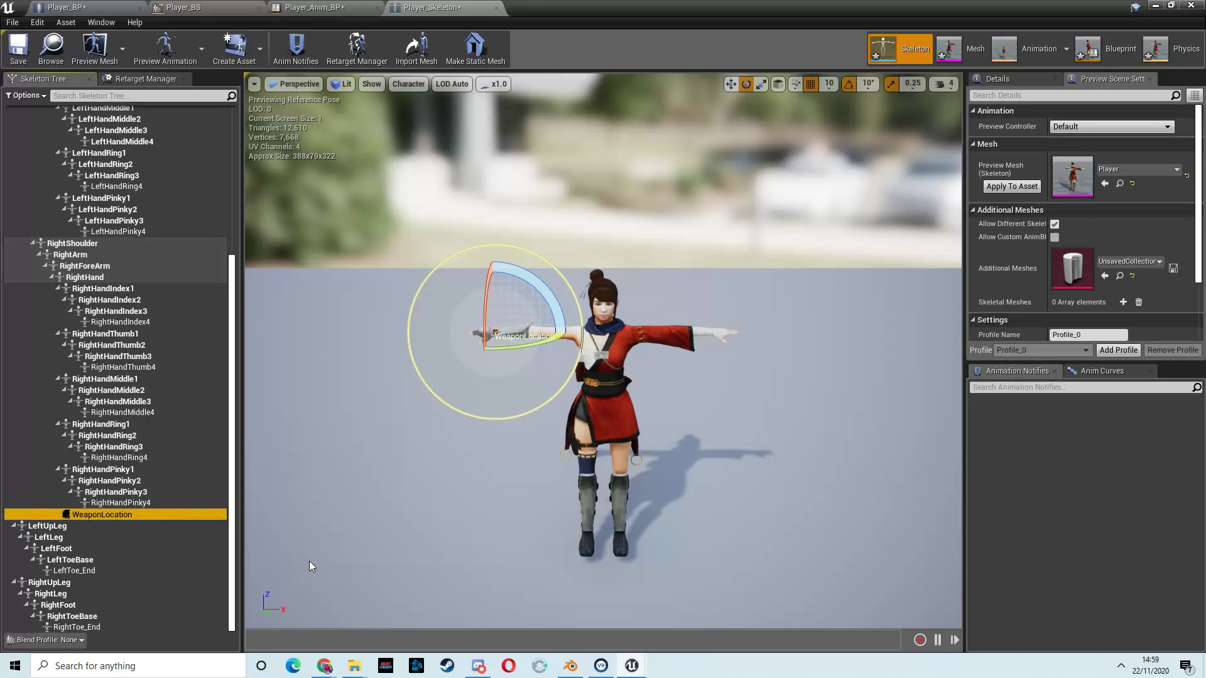
Step: Attach the sk_senua_sword mesh to the WeaponLocation socket as a preview asset
right_click(107, 516)
mouse_move(150, 494)
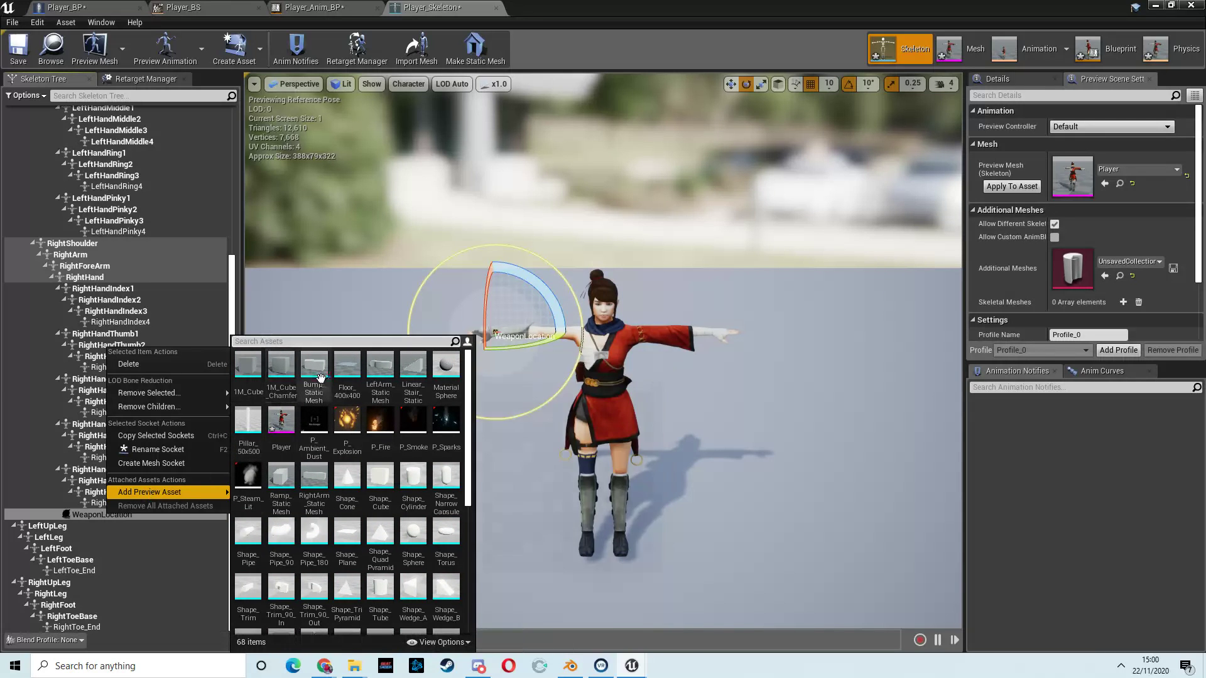
type("sword")
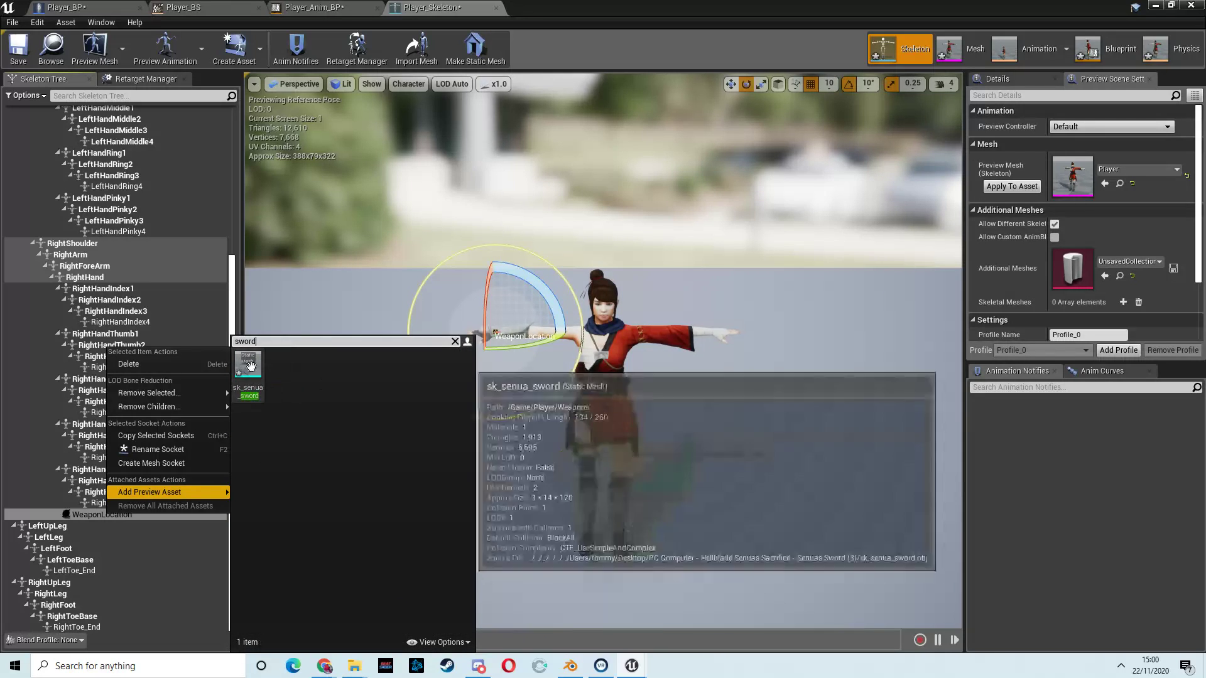
left_click(249, 364)
Step: Move the WeaponLocation socket slightly along its green axis toward the palm of the right hand
left_click_drag(779, 382, 885, 345, "alt")
scroll(876, 344, "up", 4)
scroll(877, 342, "up", 3)
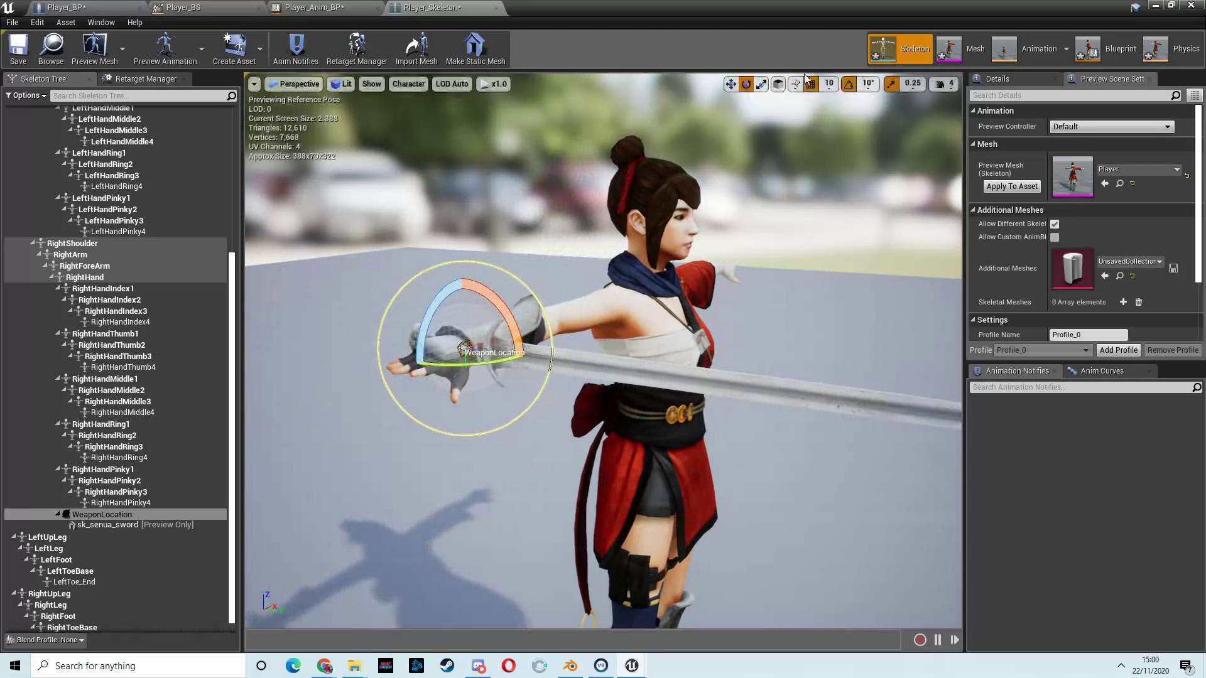
left_click(732, 84)
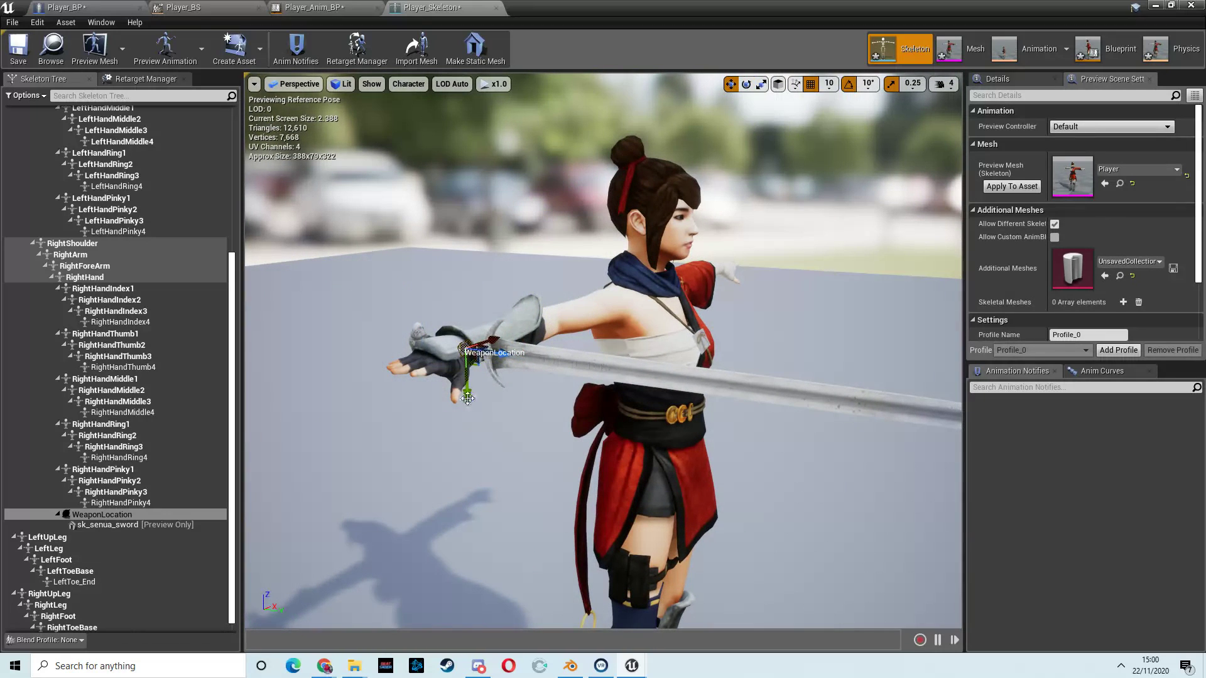
left_click_drag(467, 398, 467, 400)
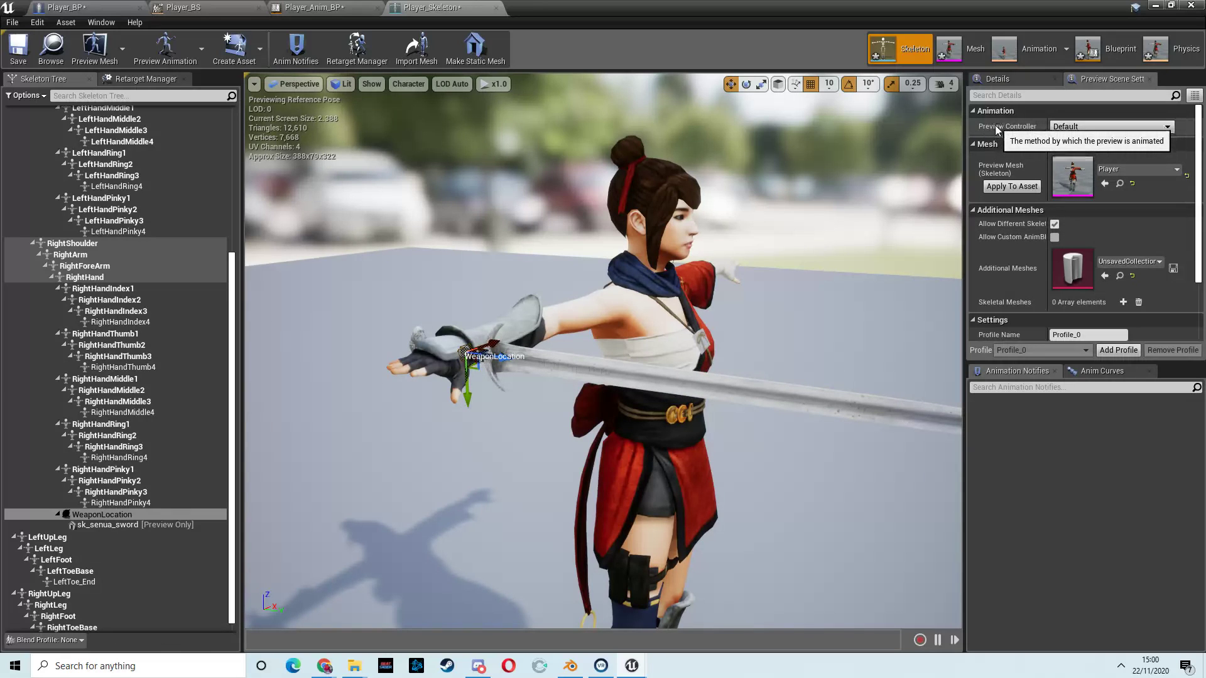
Step: Set the preview controller to Use Specific Animation with the Sword_And_Shield_Block_Idle animation
left_click(1104, 129)
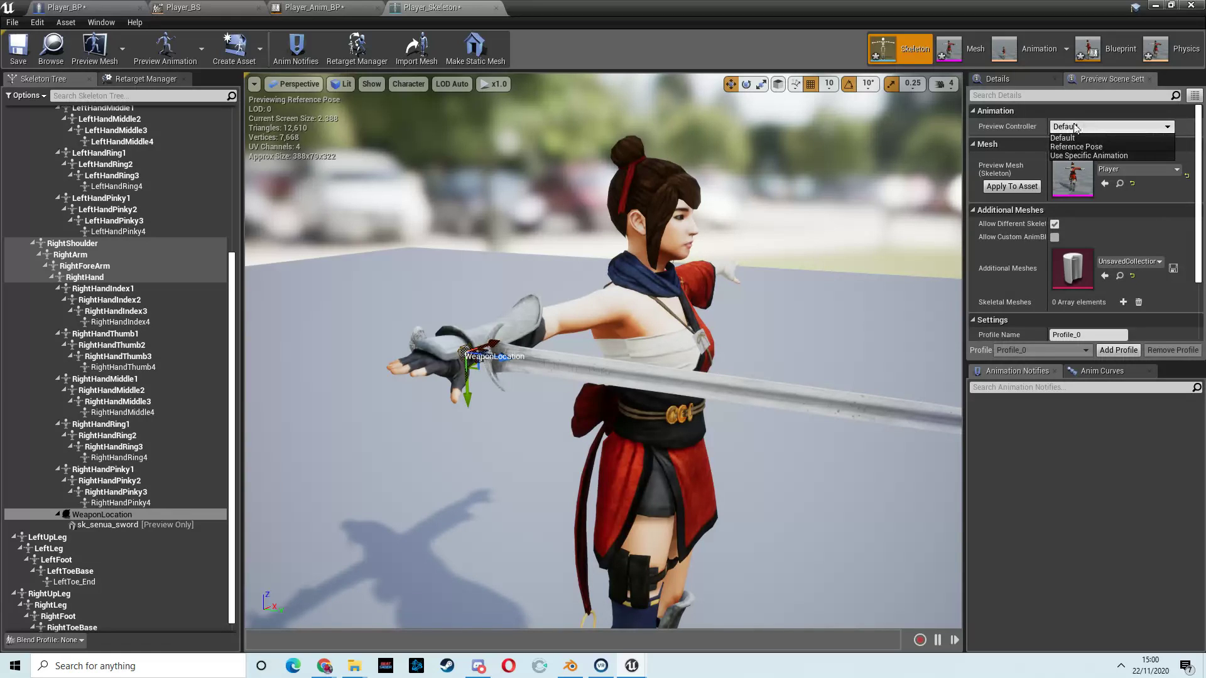
left_click(1062, 157)
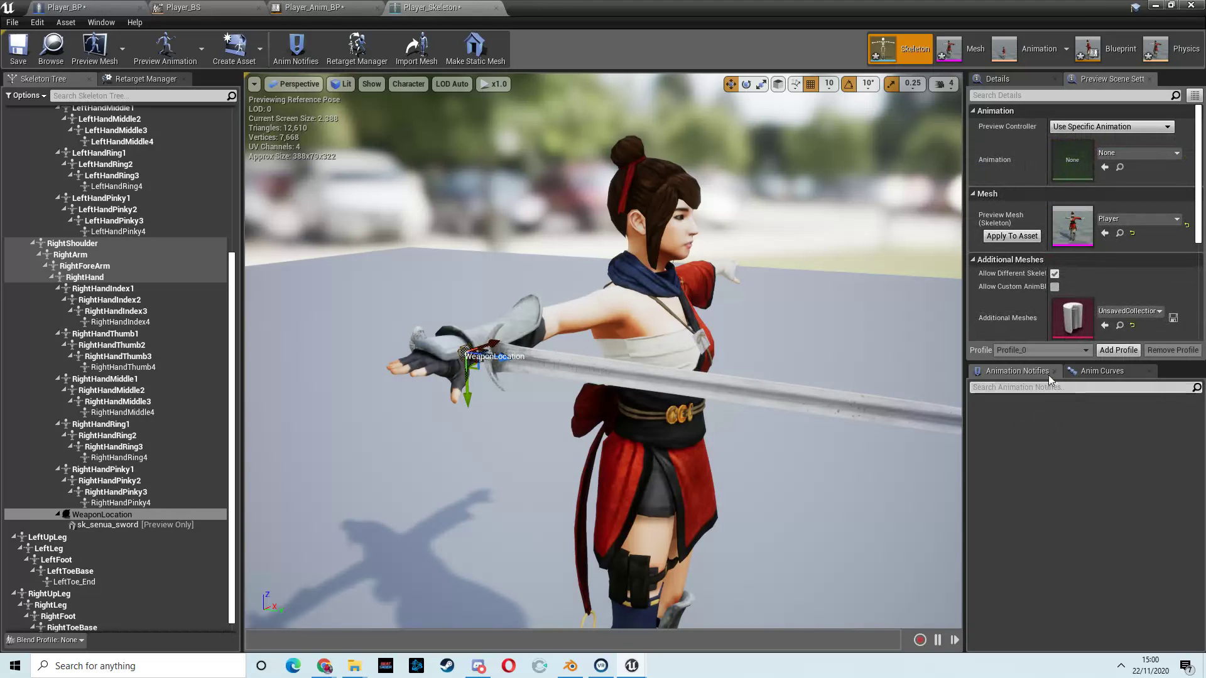
left_click(1137, 152)
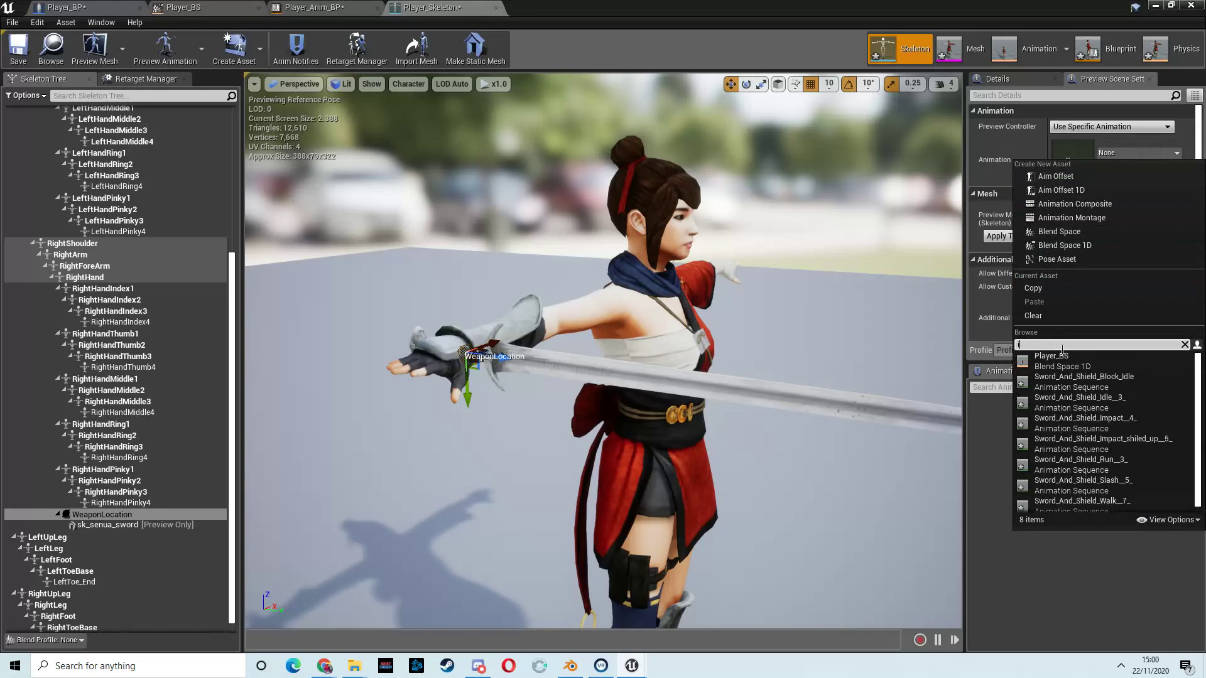
type("Idle")
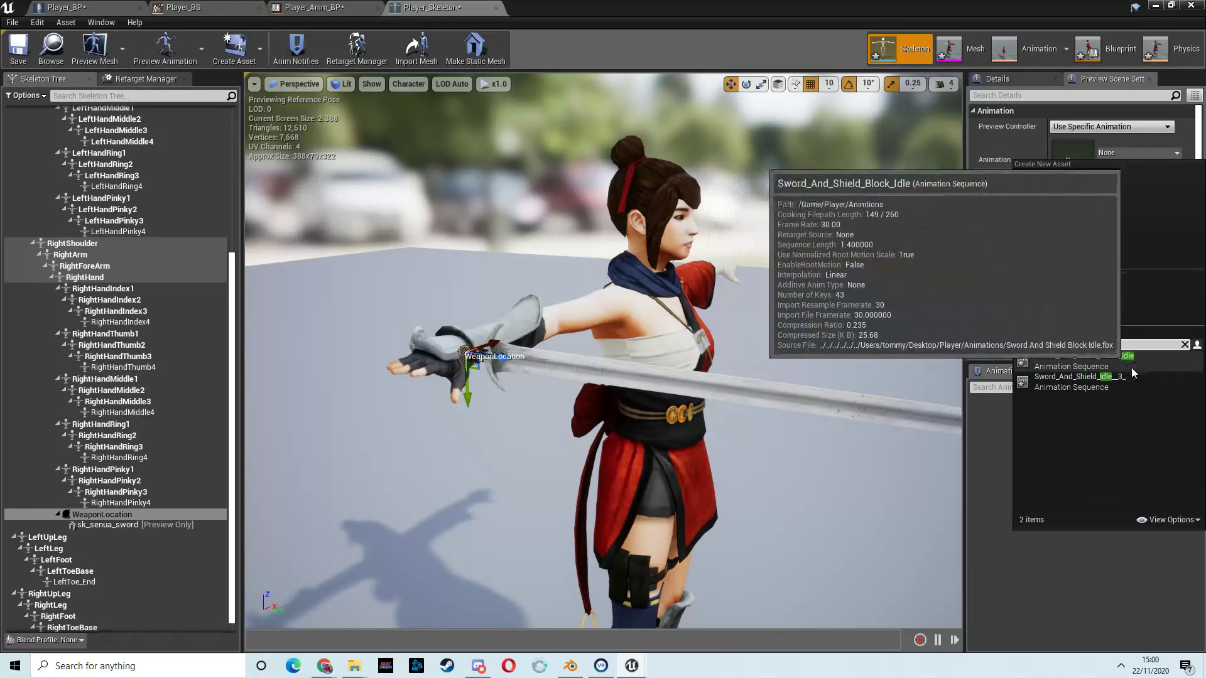
left_click(1091, 363)
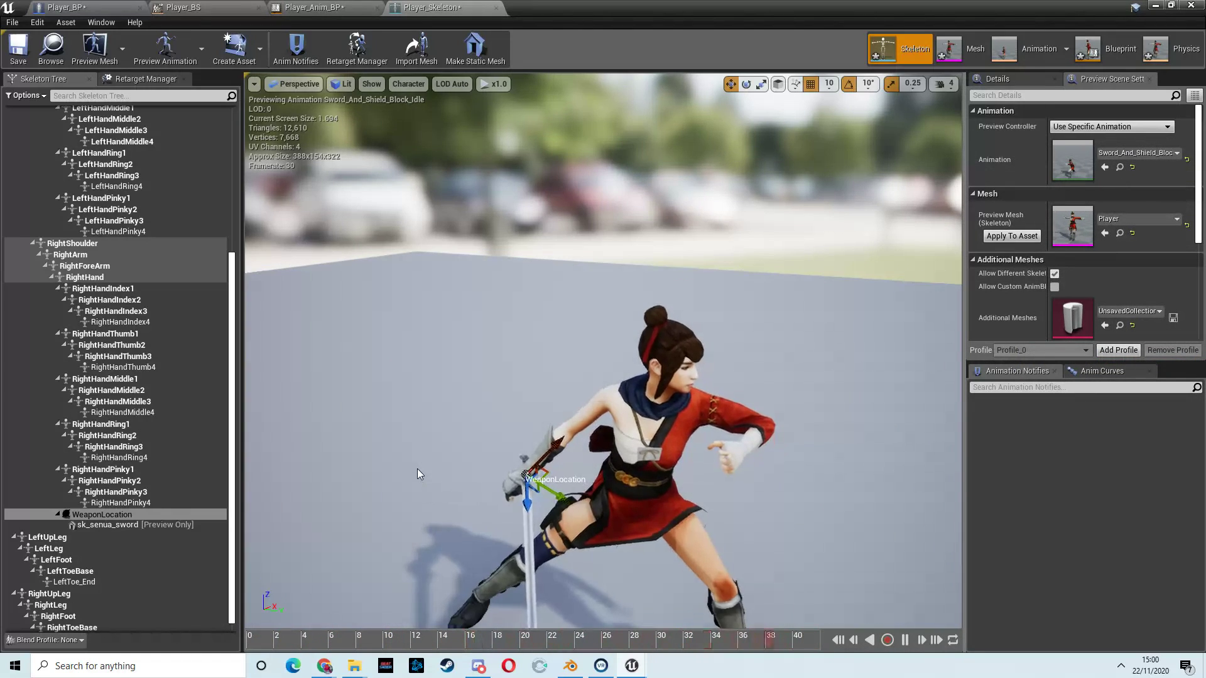
Step: Pause the preview animation and move the WeaponLocation socket so the sword's grip sits inside the right fist
left_click_drag(417, 469, 495, 517, "alt")
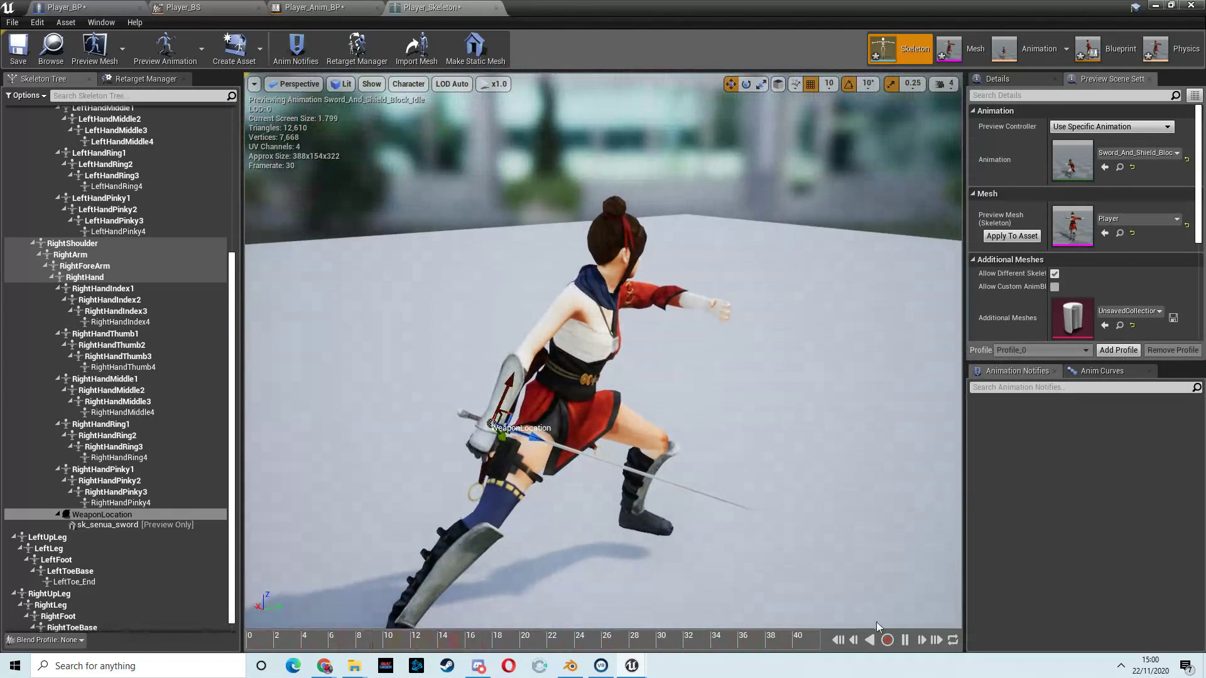
left_click(904, 640)
left_click_drag(718, 575, 650, 541)
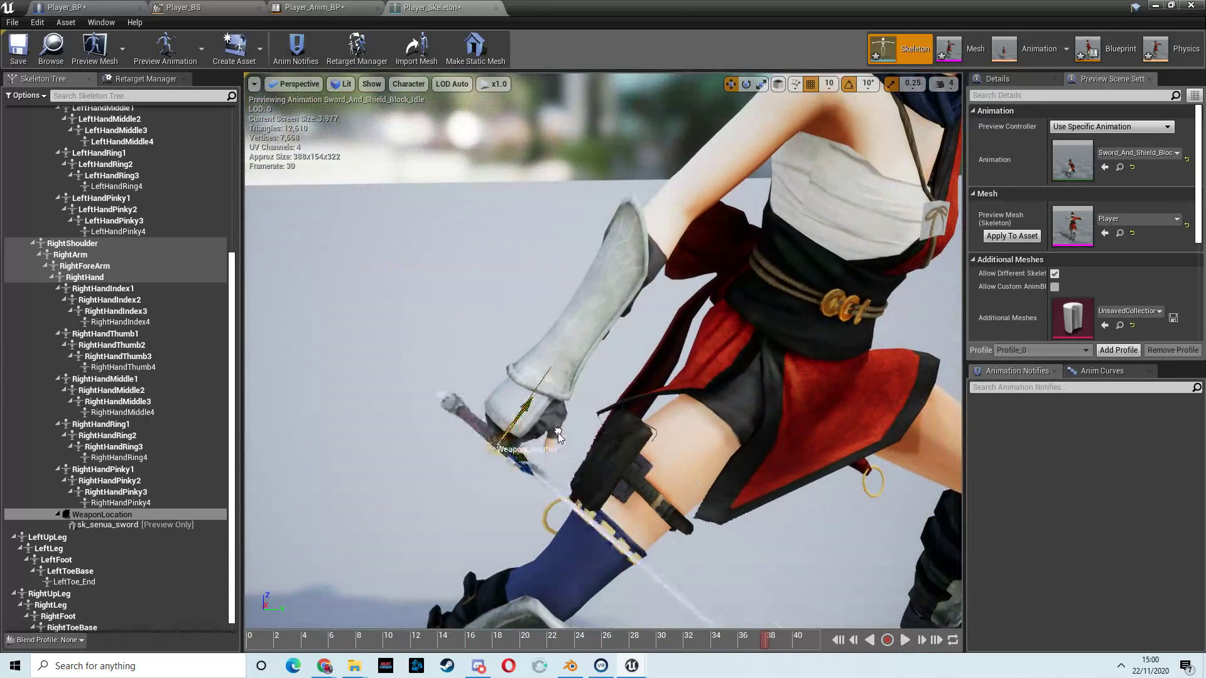
mouse_move(574, 423)
left_mouse_down()
mouse_move(673, 447)
mouse_move(655, 428)
mouse_move(586, 436)
left_mouse_up()
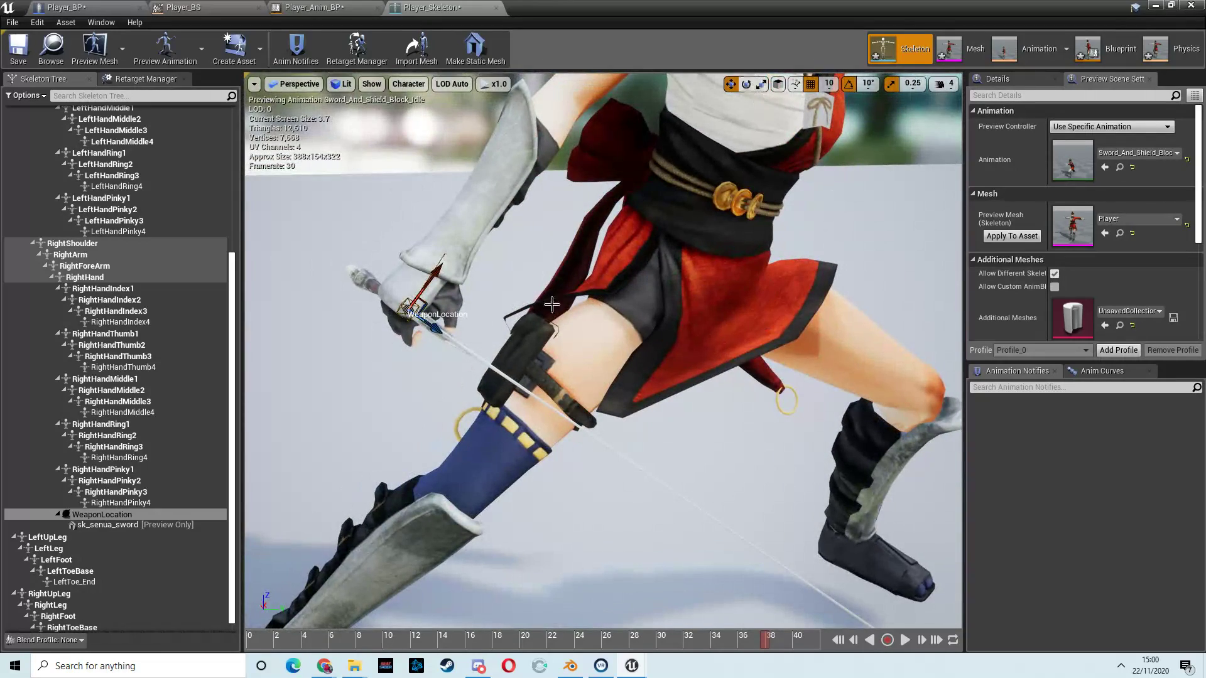
left_click_drag(552, 305, 576, 330)
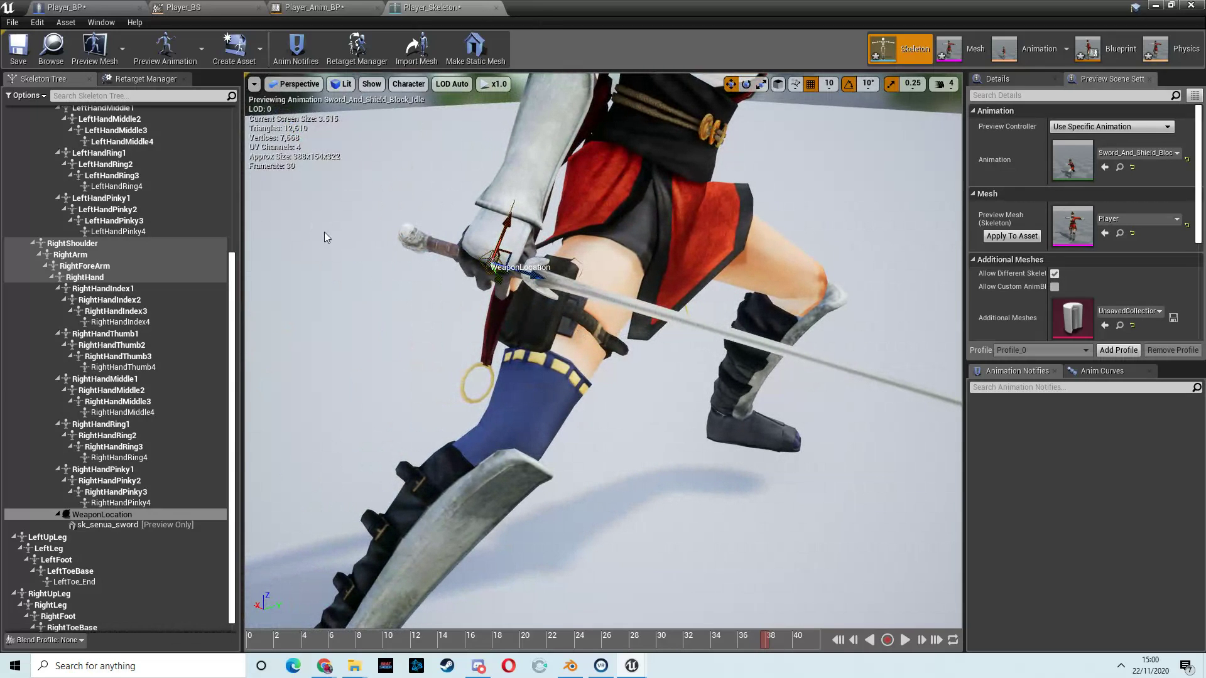
right_click_drag(382, 260, 380, 261)
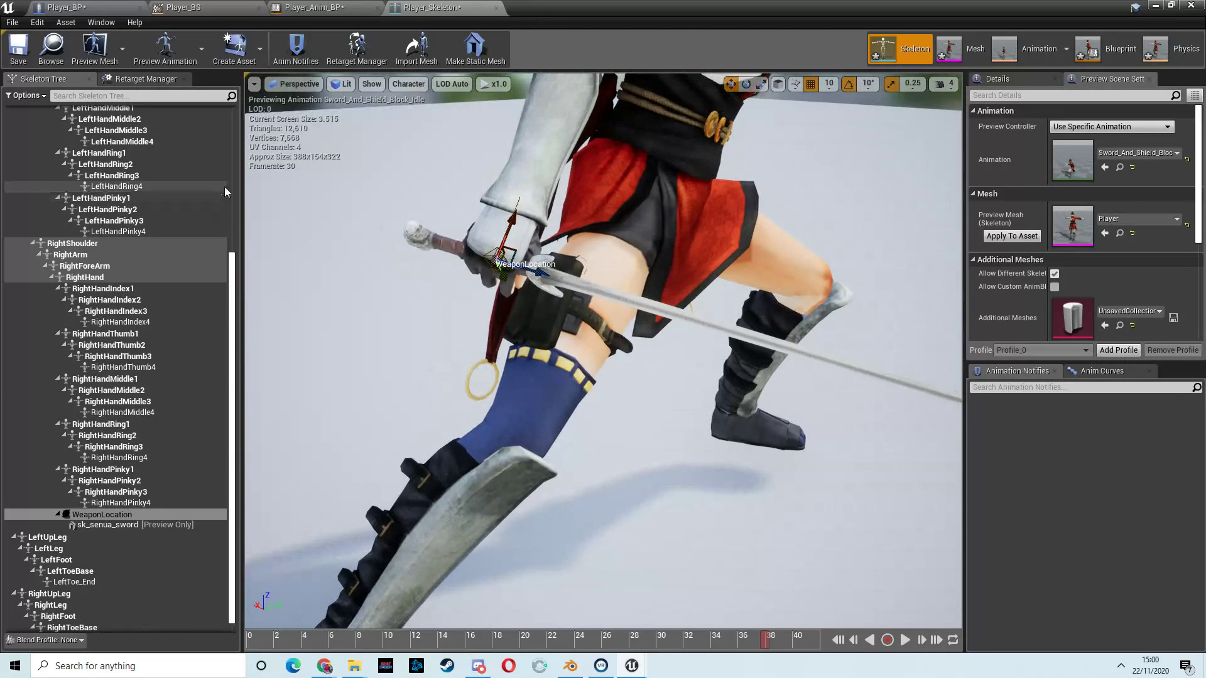
Step: Rotate the WeaponLocation socket about 80 degrees around the sword's length and check the grip from the opposite side
left_click(747, 84)
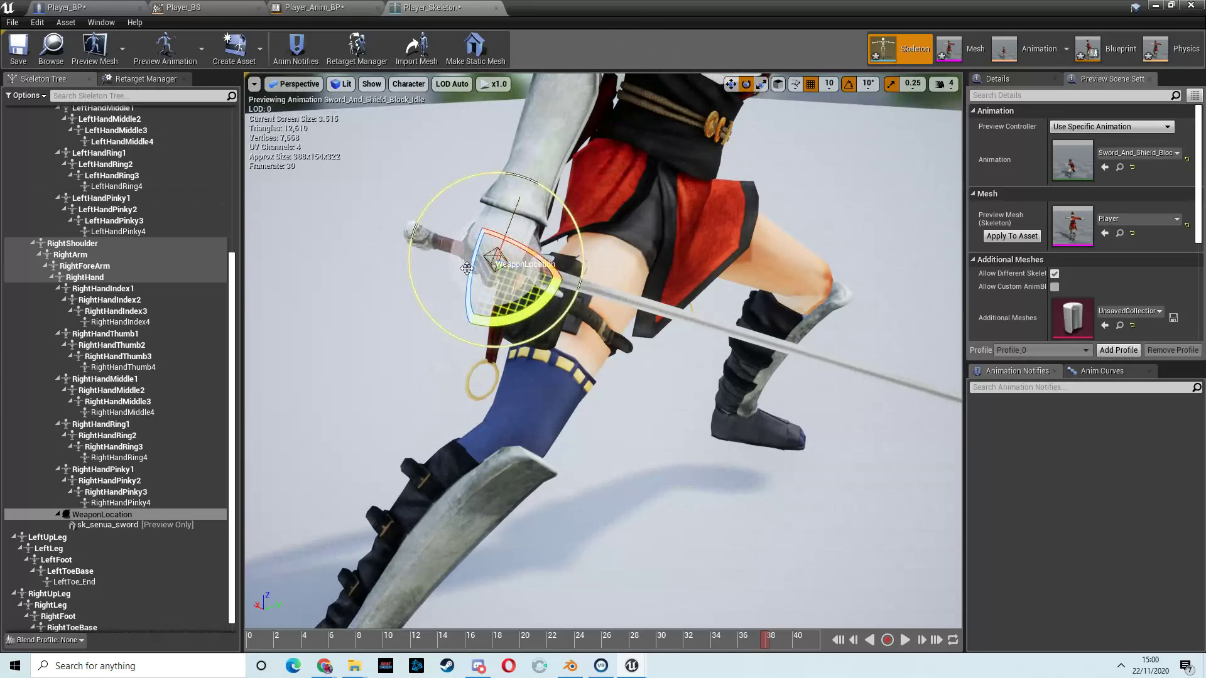
left_click_drag(471, 268, 587, 100)
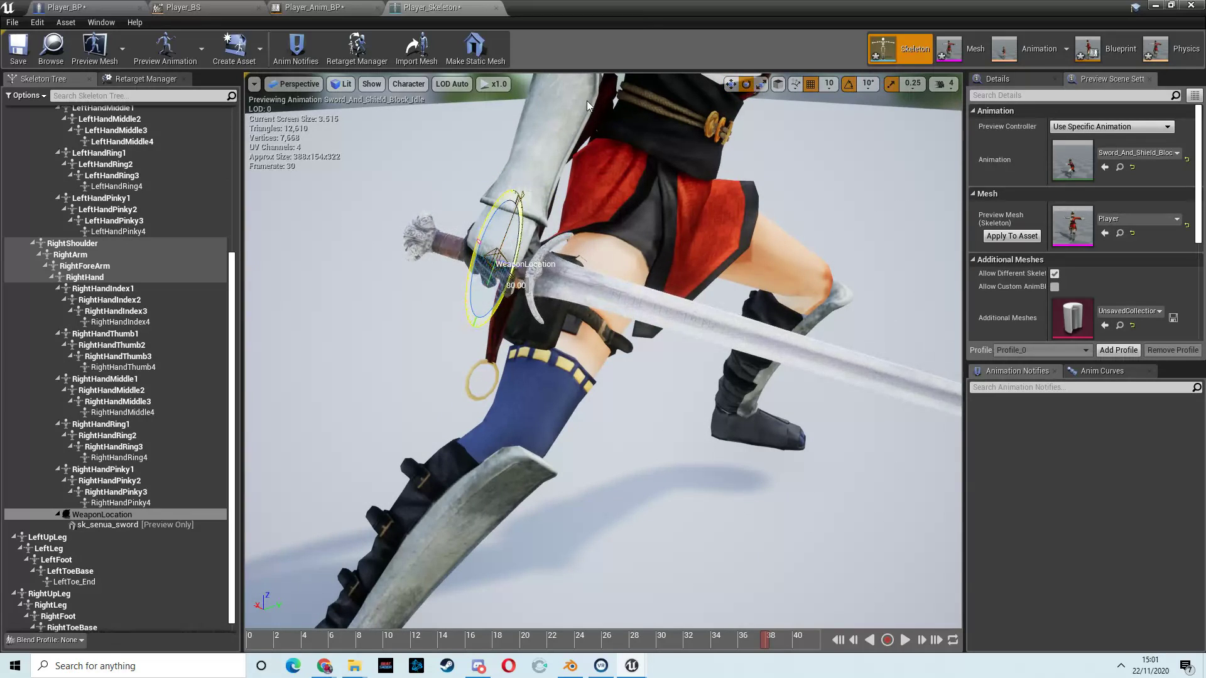
left_click_drag(587, 369, 428, 357, "alt")
right_click_drag(428, 356, 321, 313)
left_click_drag(321, 312, 336, 312, "alt")
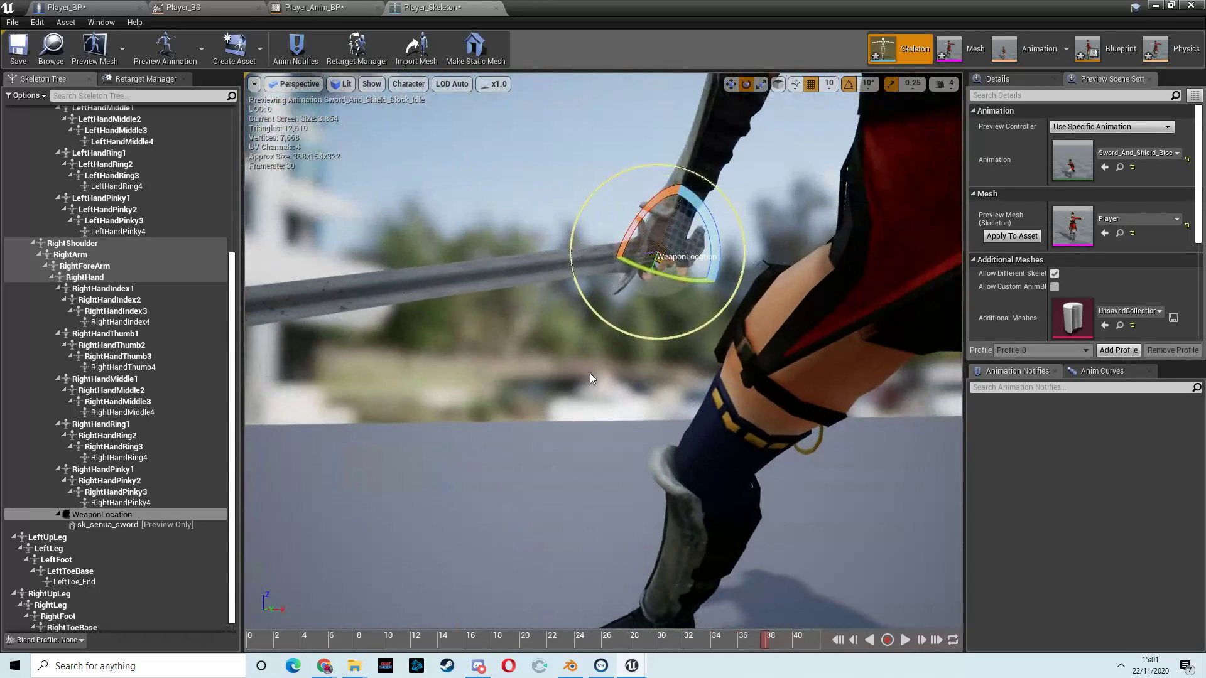
left_click(732, 84)
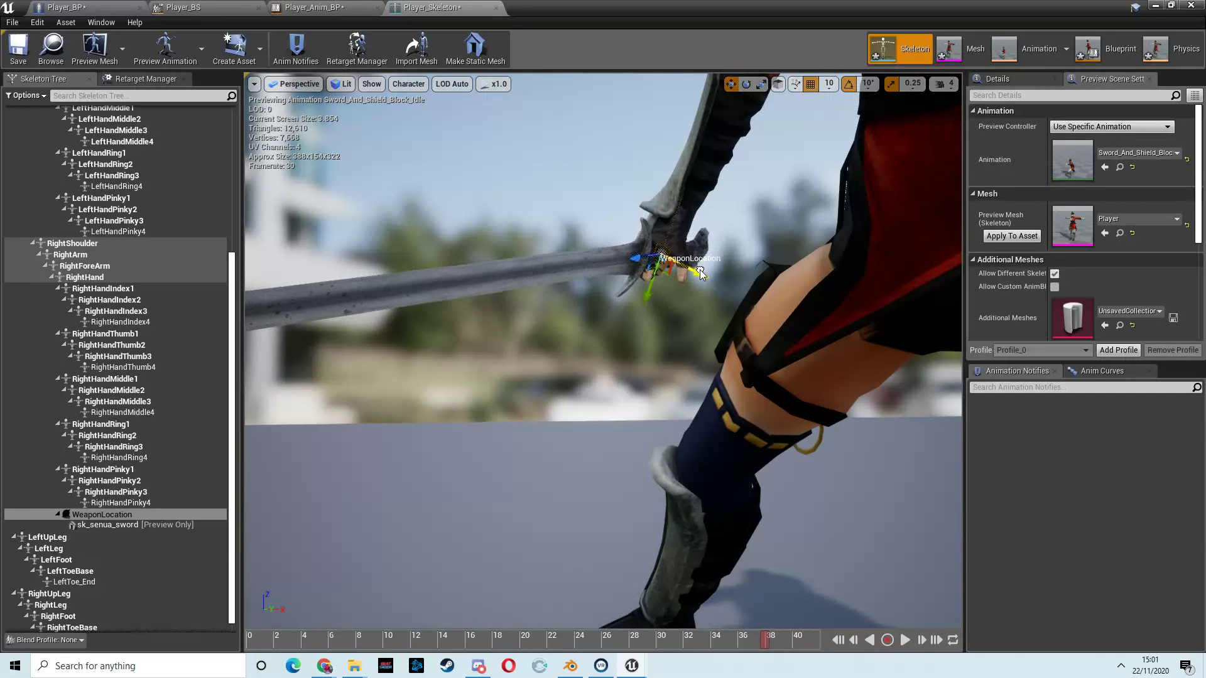
scroll(659, 314, "down", 5)
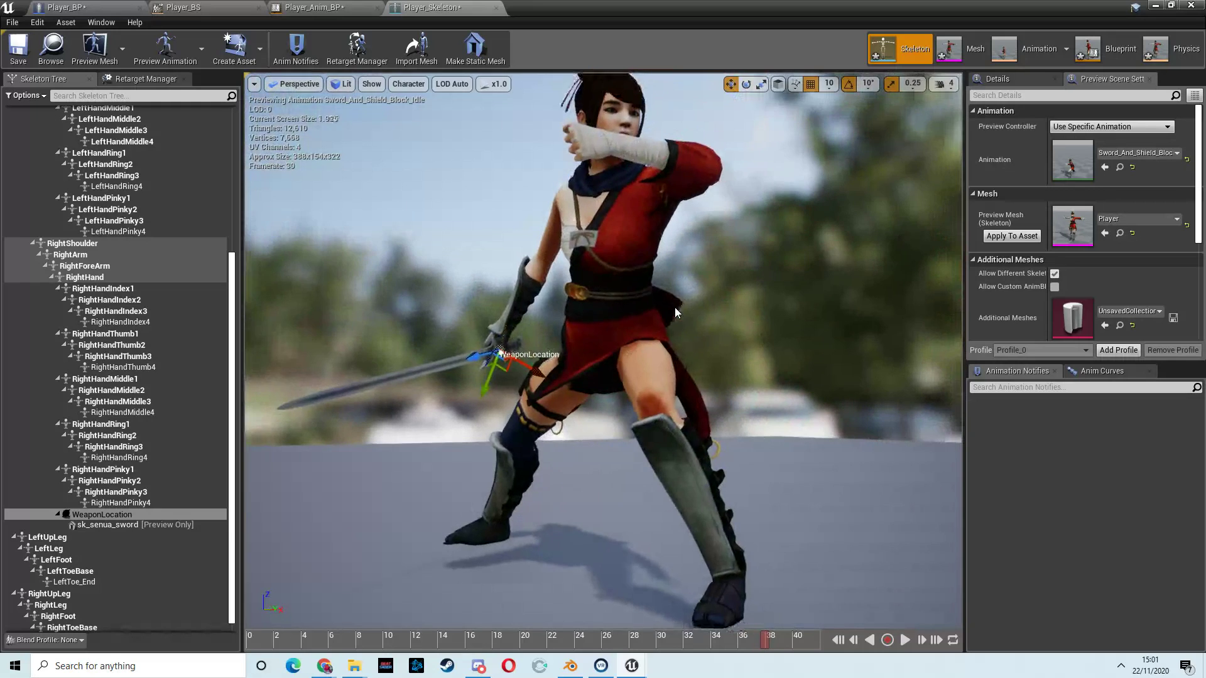
scroll(674, 307, "down", 2)
scroll(678, 307, "up", 6)
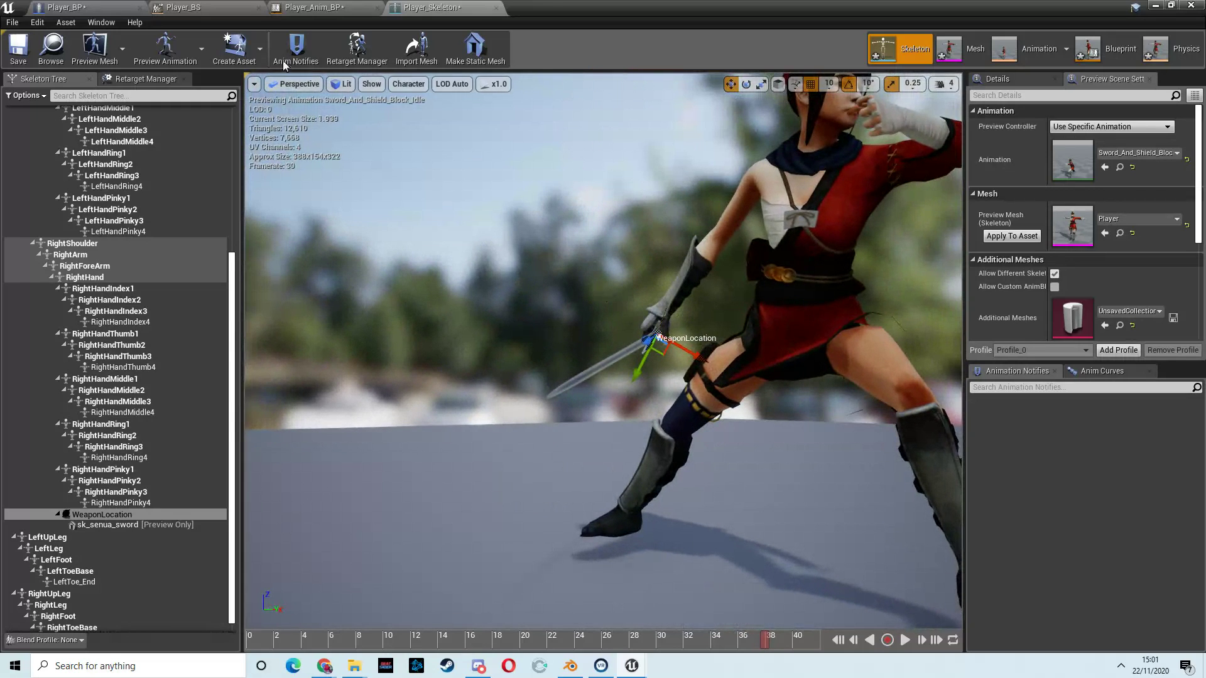
Step: In Player_BP, add a Scene component under the inherited Mesh and name it WeaponLocation
left_click(102, 8)
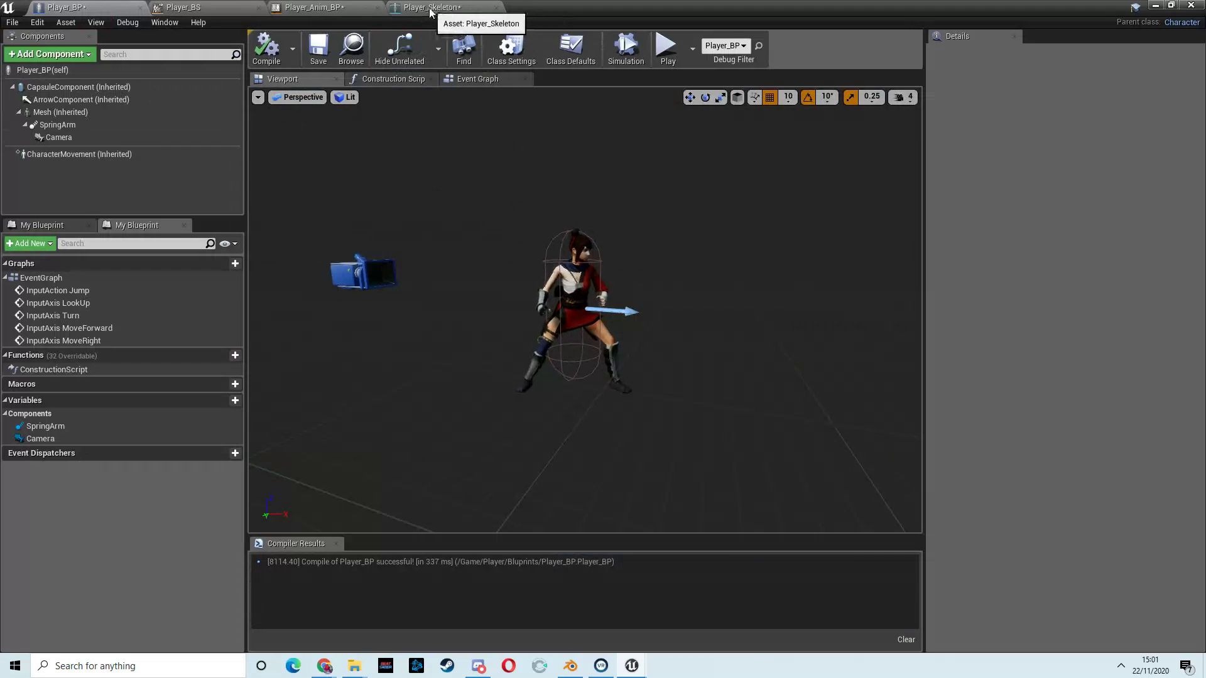
left_click(431, 9)
left_click(100, 9)
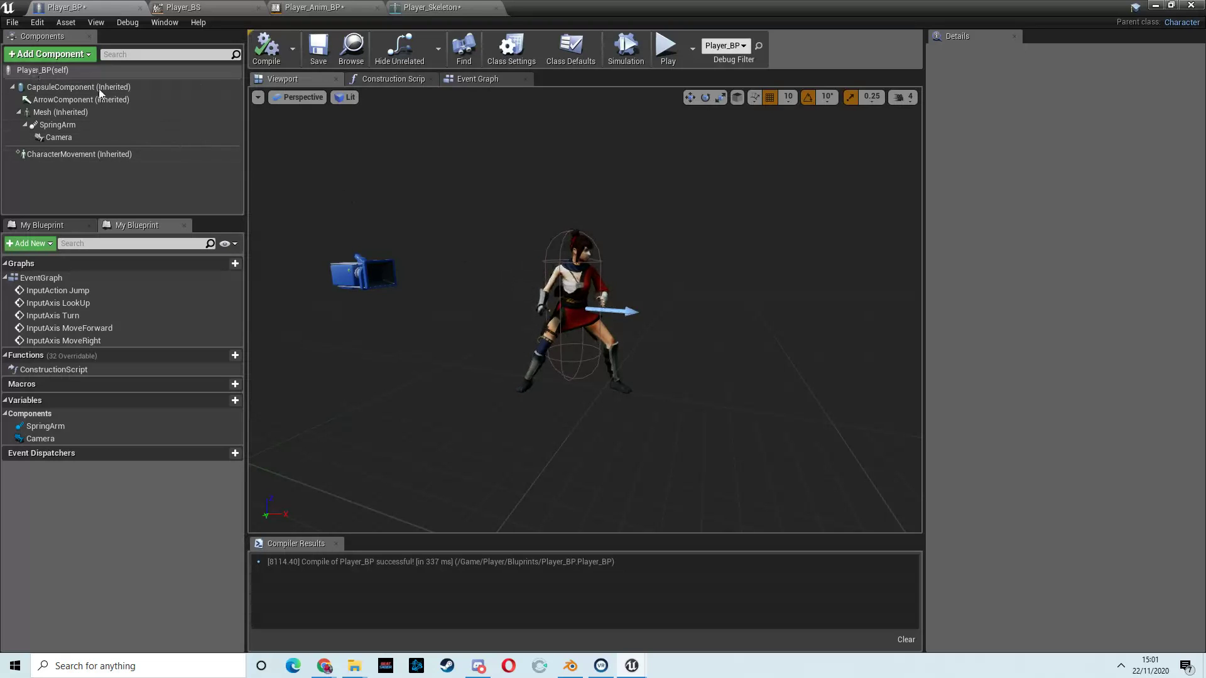
left_click(58, 113)
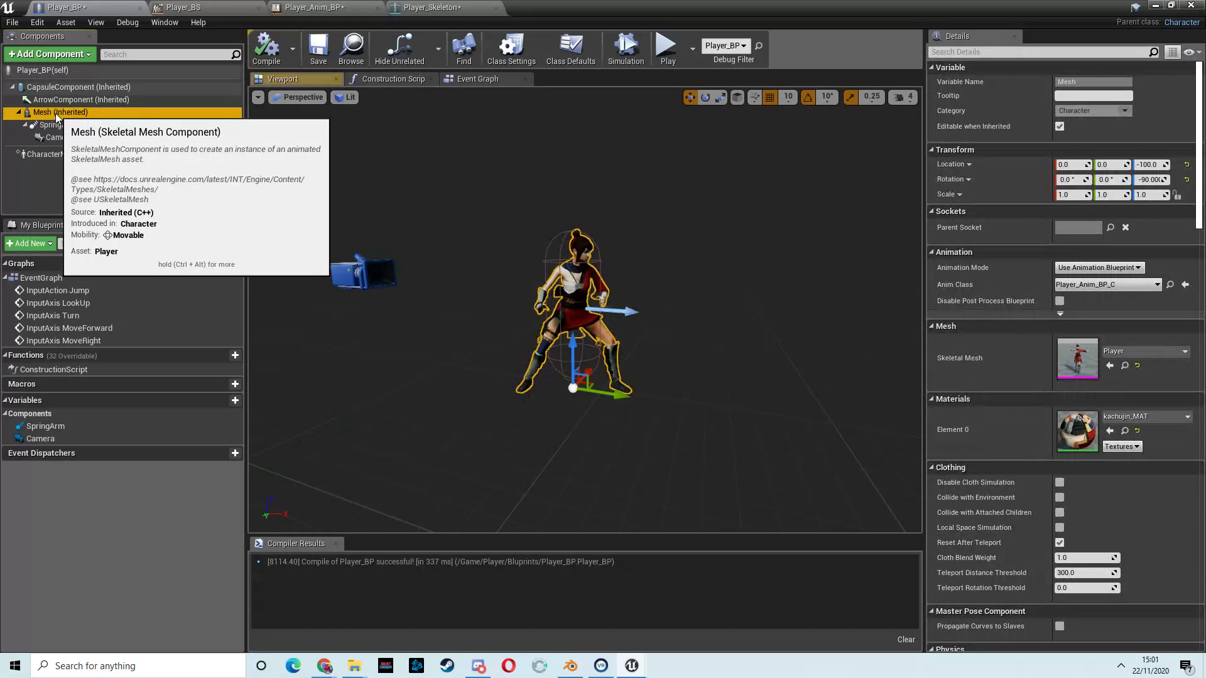
left_click(44, 57)
type("sce")
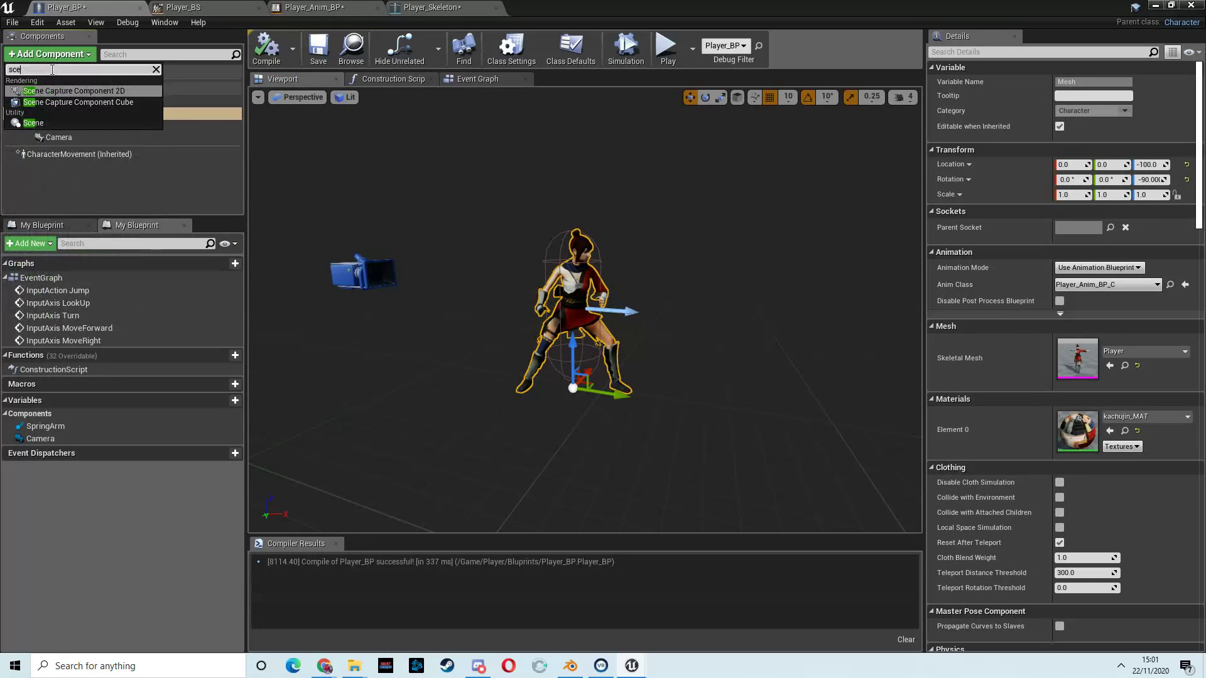
left_click(42, 122)
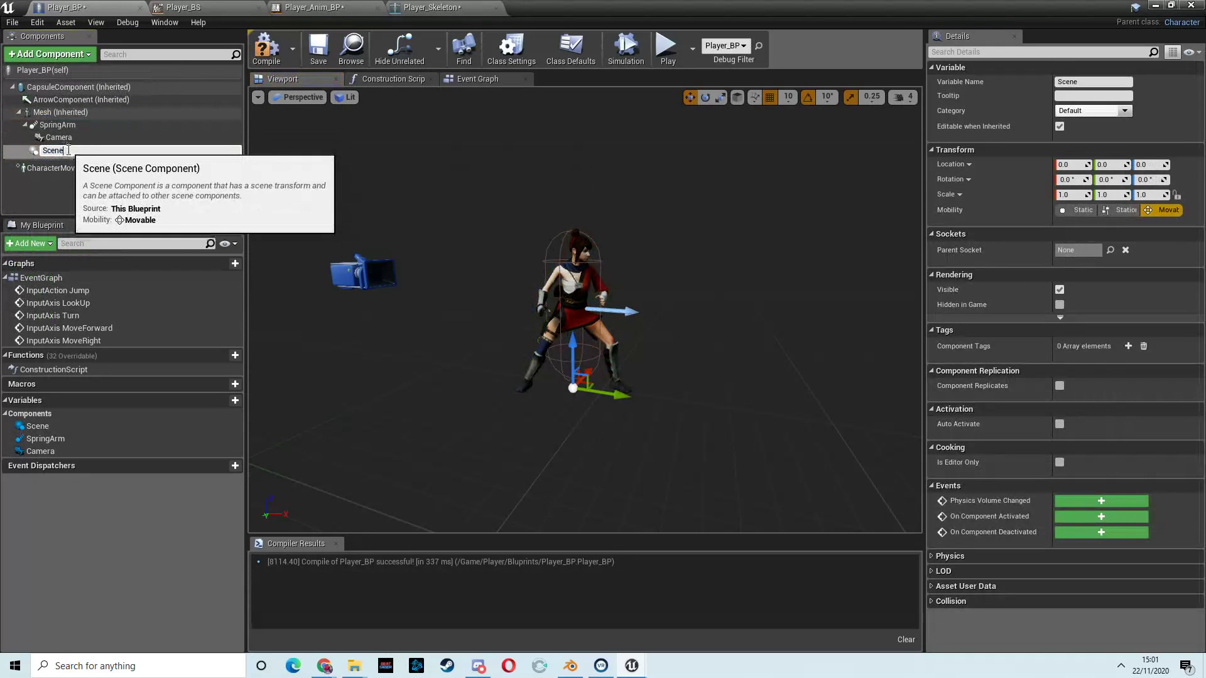
type("W")
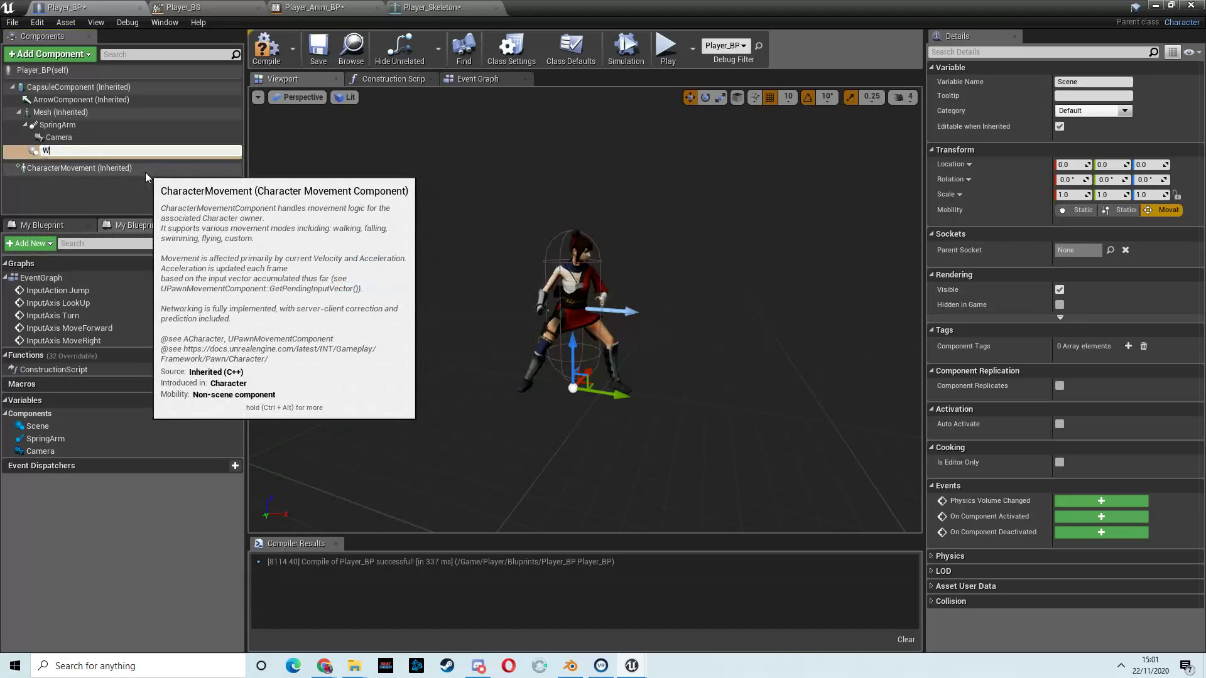
type("eapon")
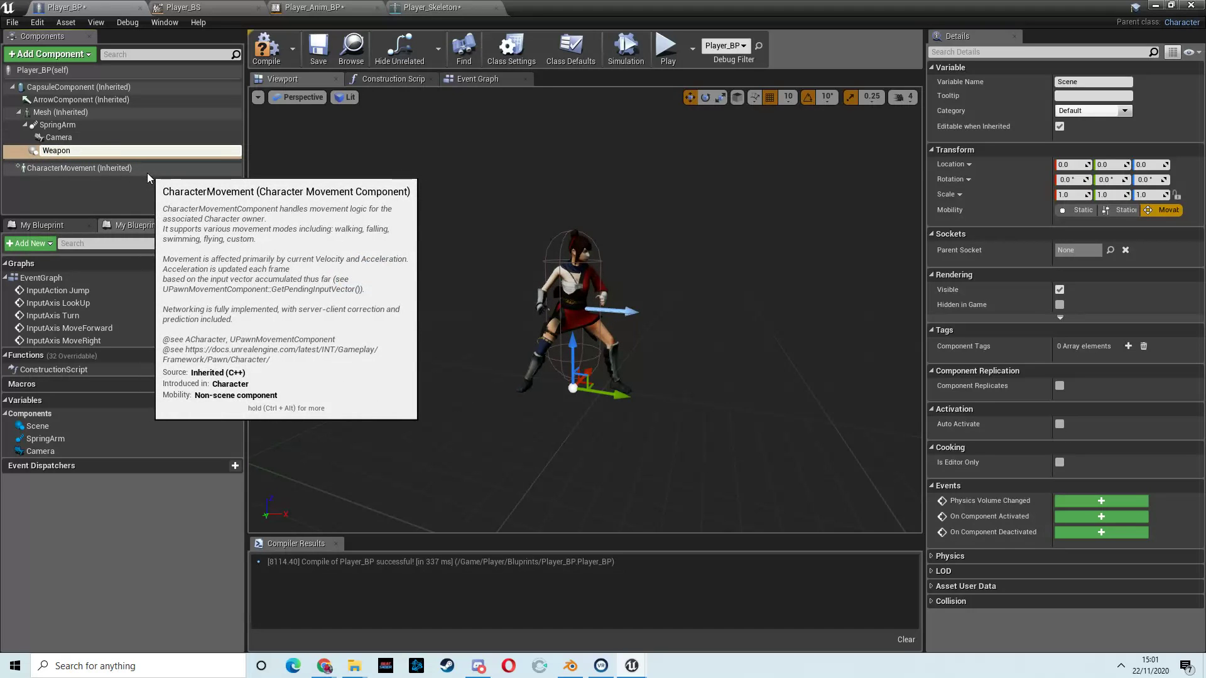
type("Loca")
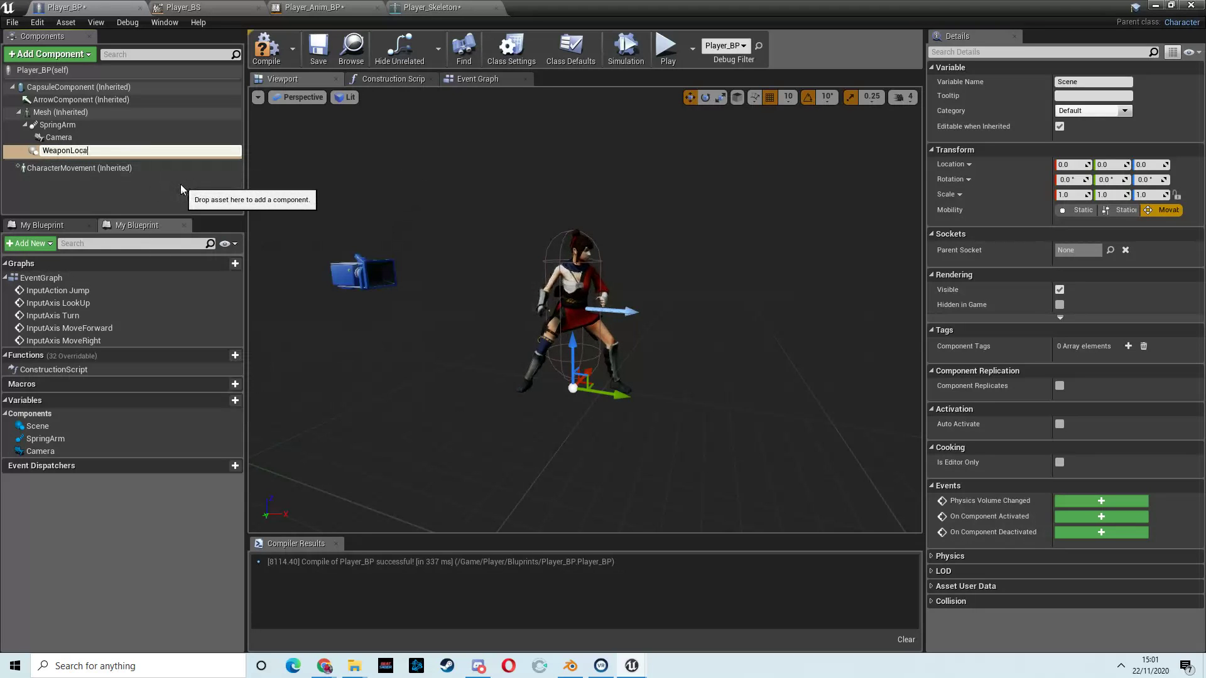
type("tion")
key("Return")
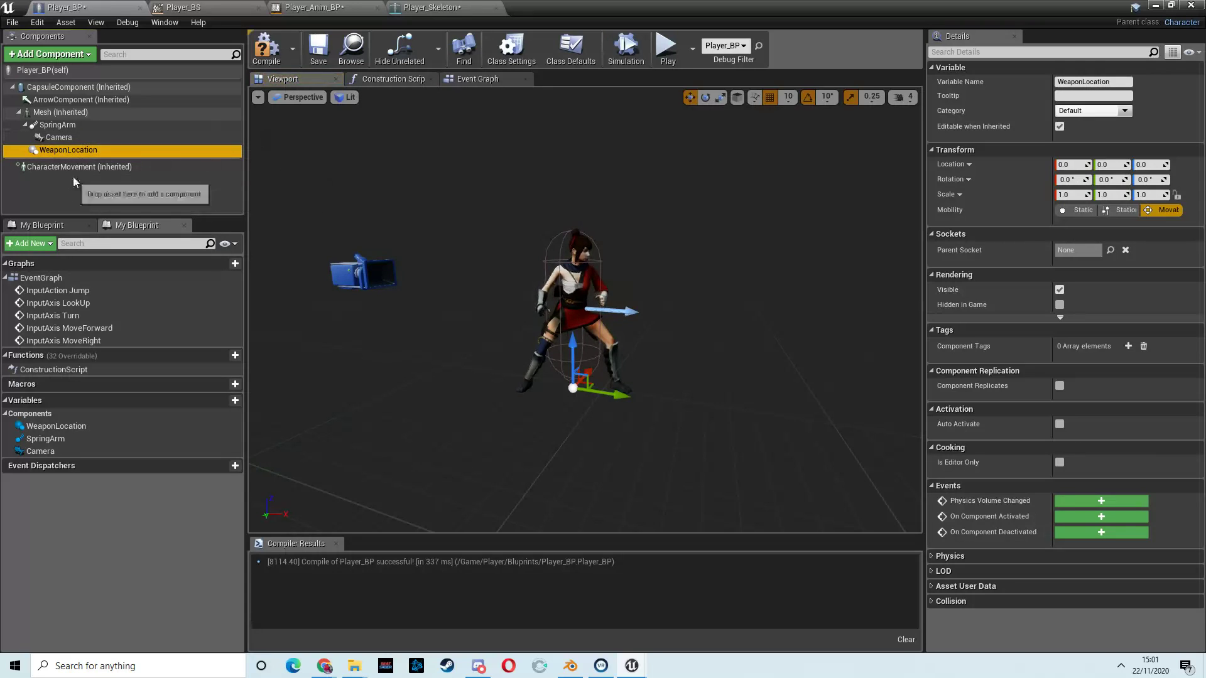
Step: Set the WeaponLocation component's parent socket to the WeaponLocation socket of the character skeleton
key("F2")
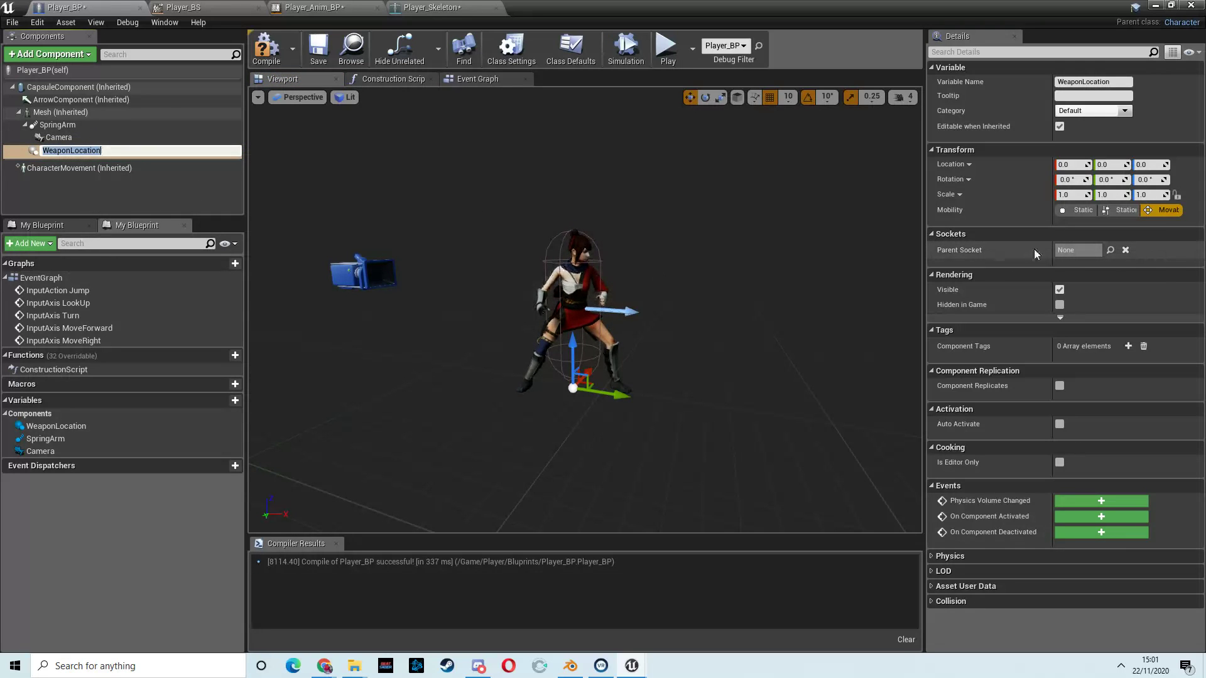
left_click(1110, 252)
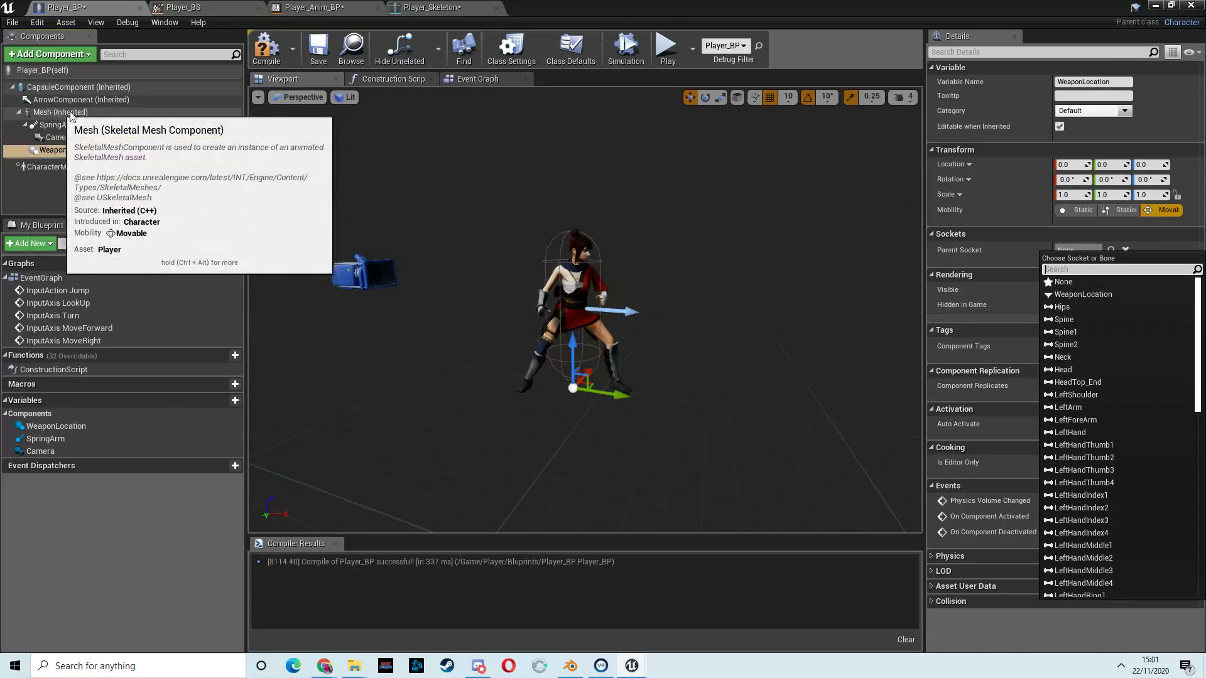
left_click(1083, 295)
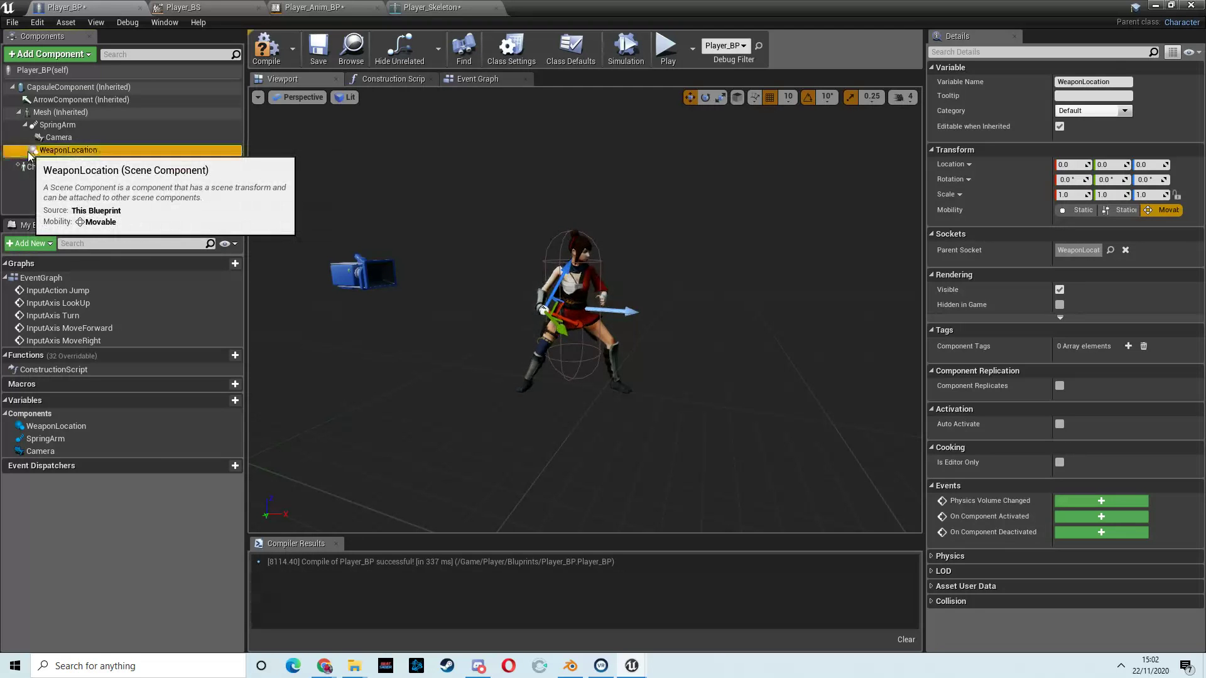
Step: Add a Static Mesh component under the WeaponLocation component and name it Sword
left_click(70, 54)
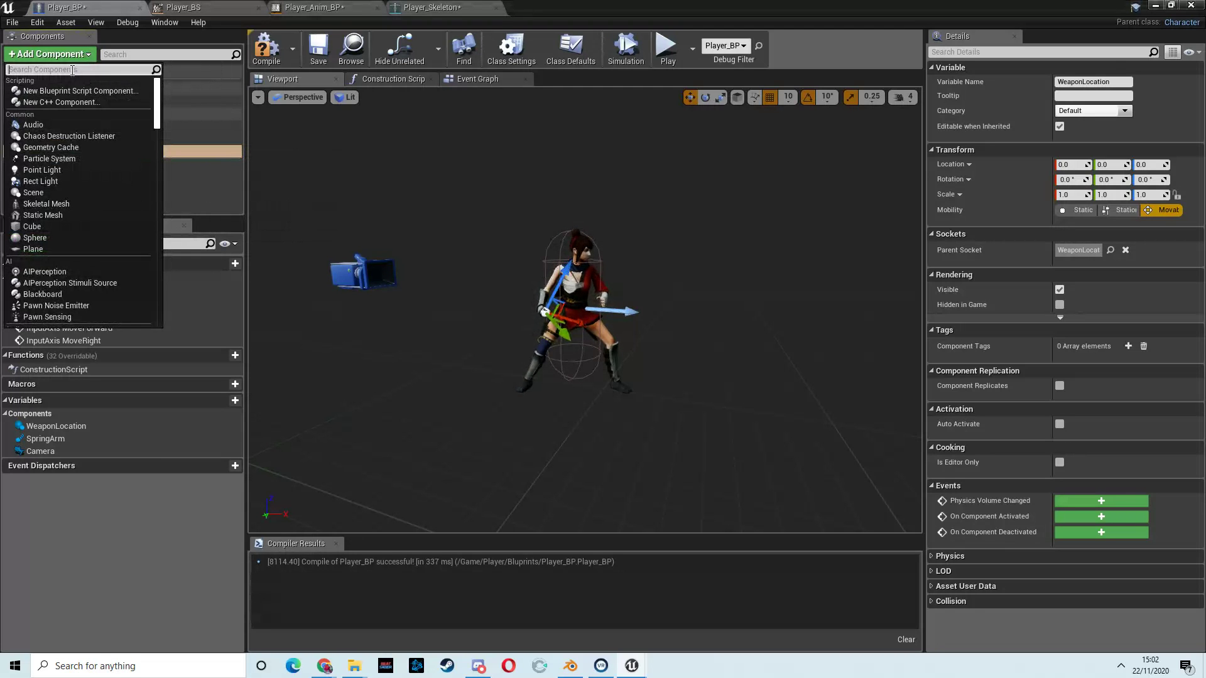
type("sta")
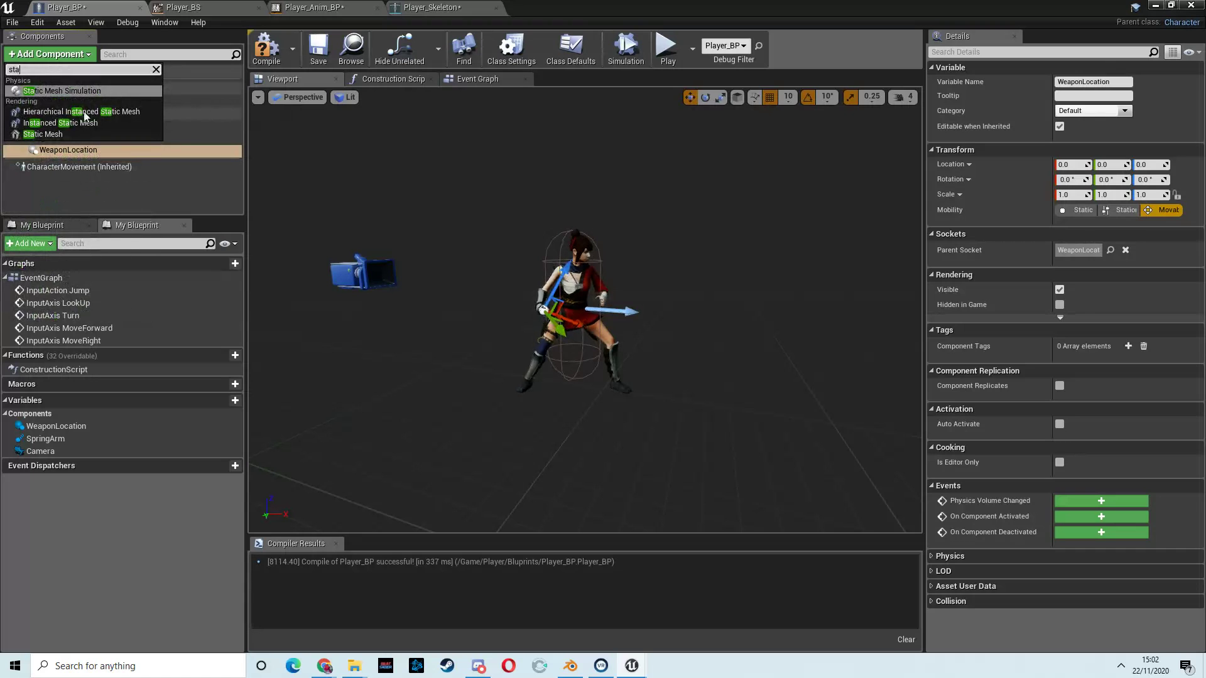
left_click(85, 134)
type("Sword")
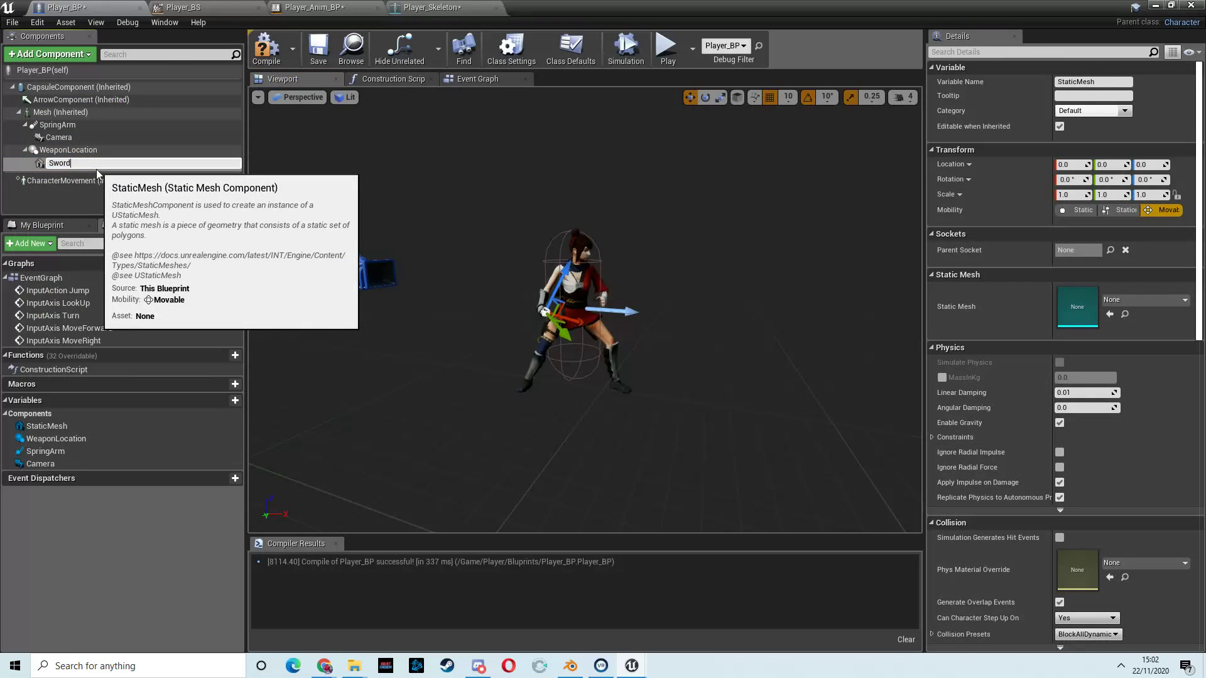
key("Return")
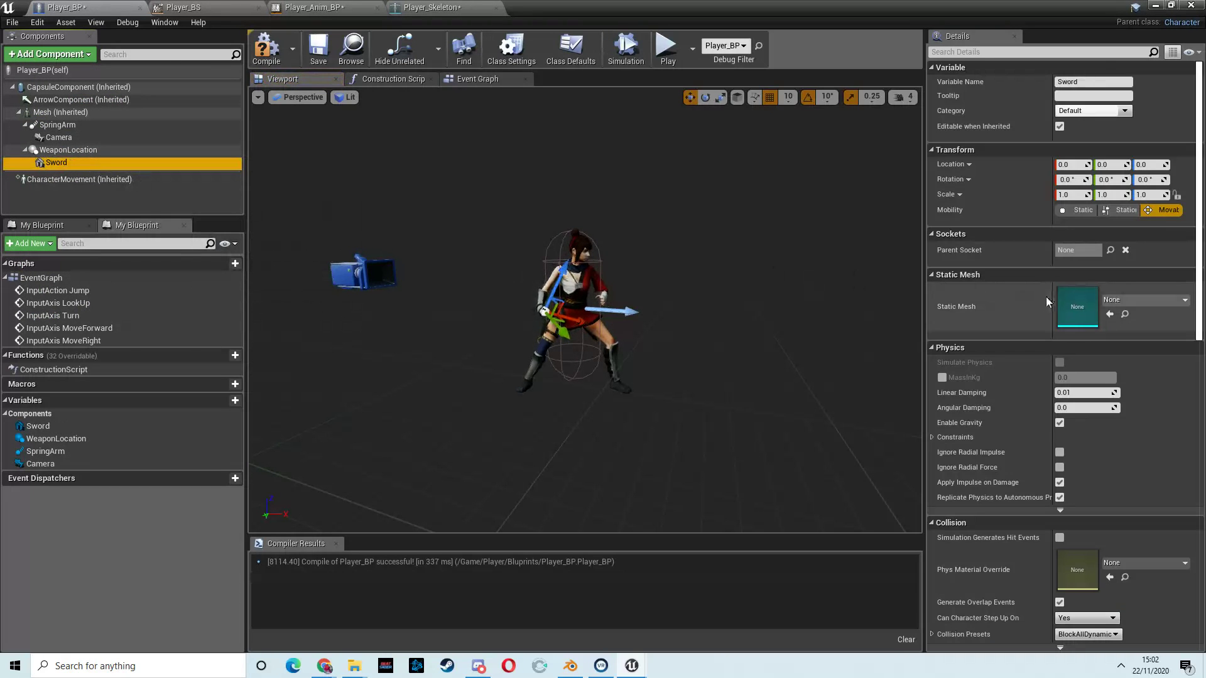
Step: Assign the sk_senua_sword static mesh to the Sword component and compile the Player_BP blueprint
left_click(1150, 300)
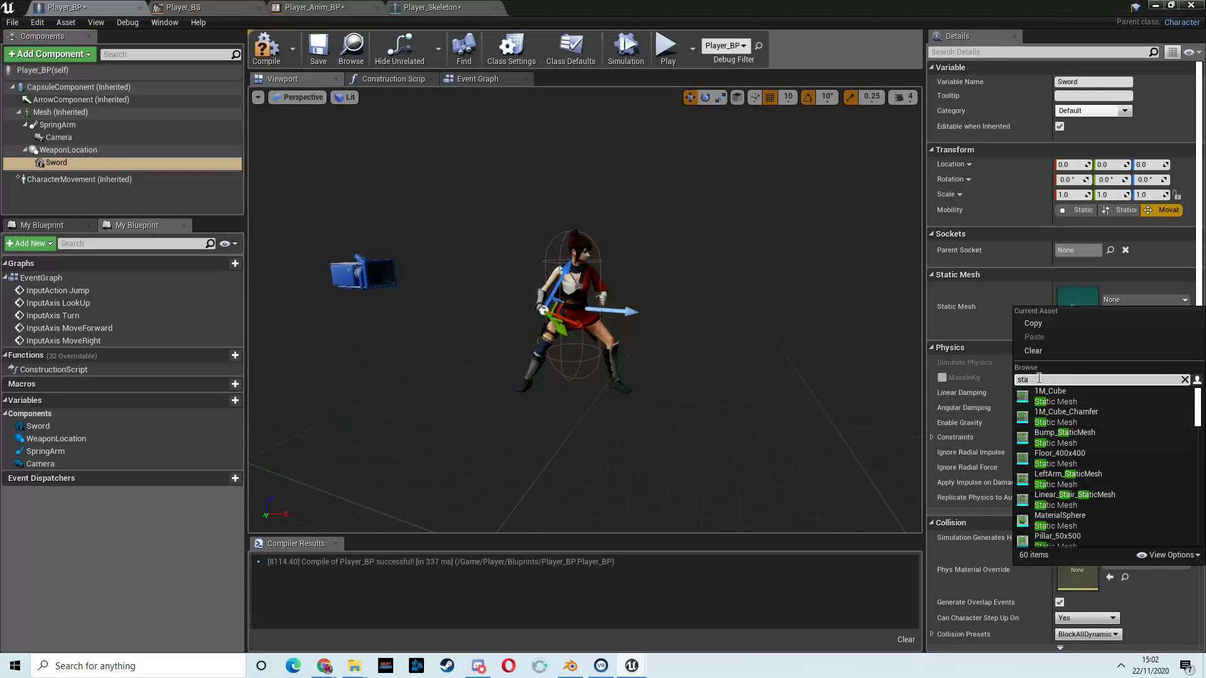
type("swo")
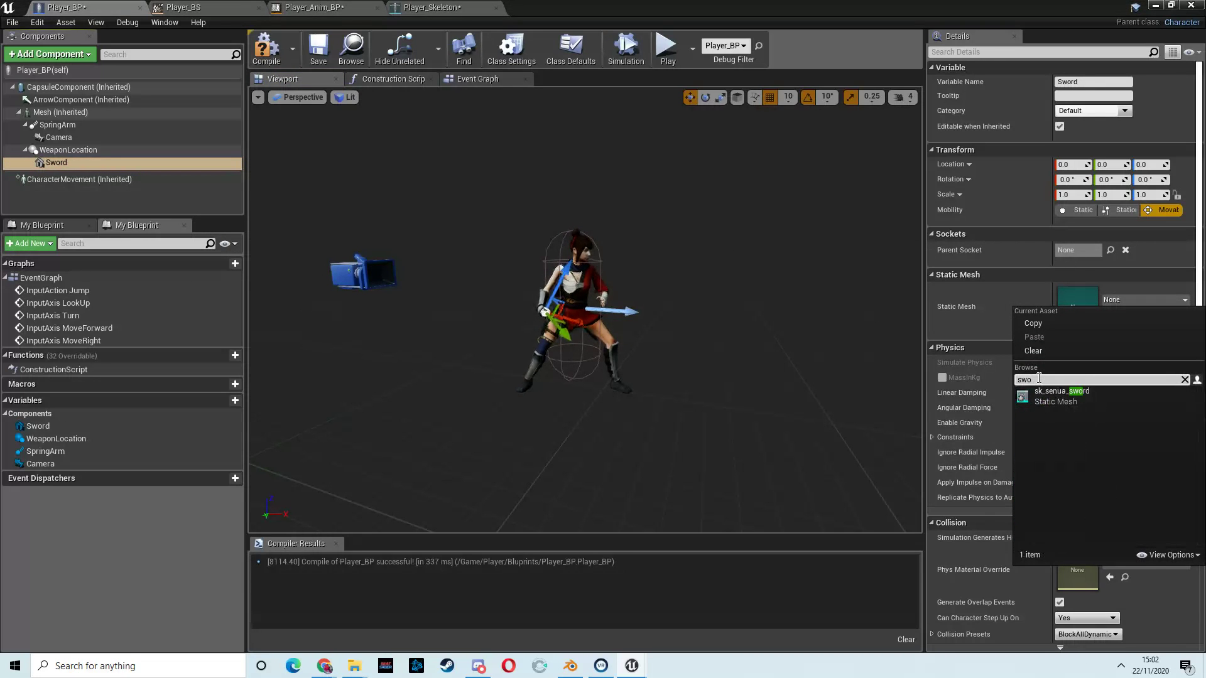
left_click(1049, 400)
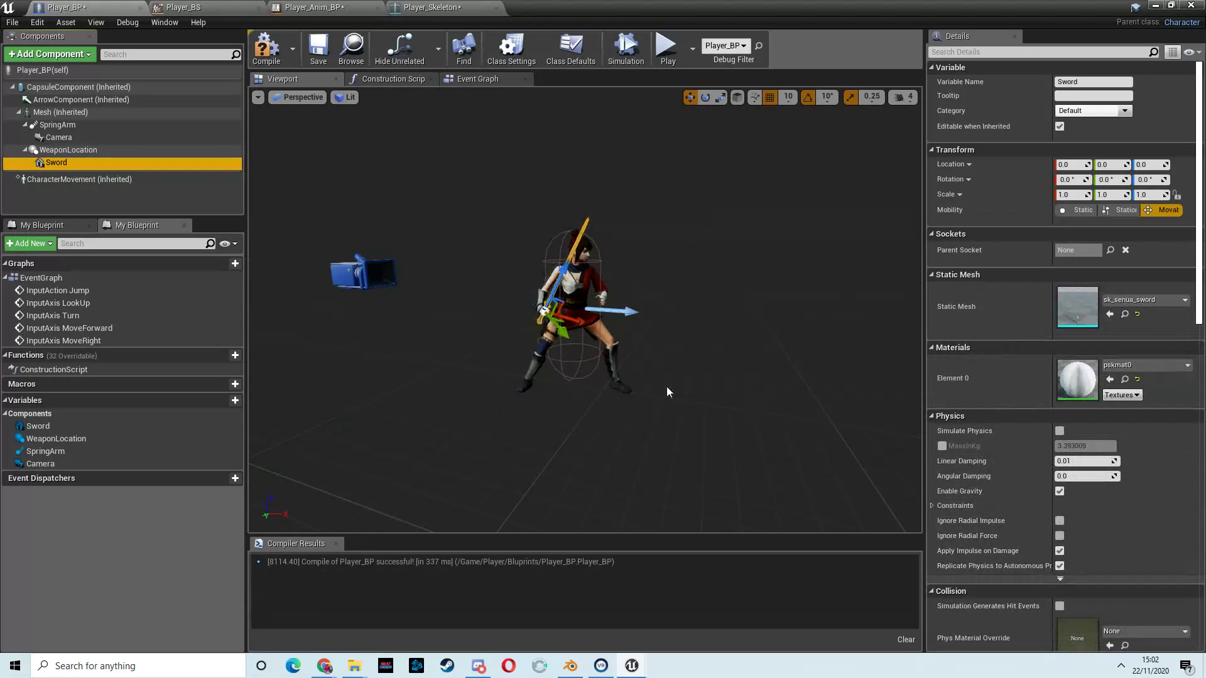
scroll(665, 386, "up", 2)
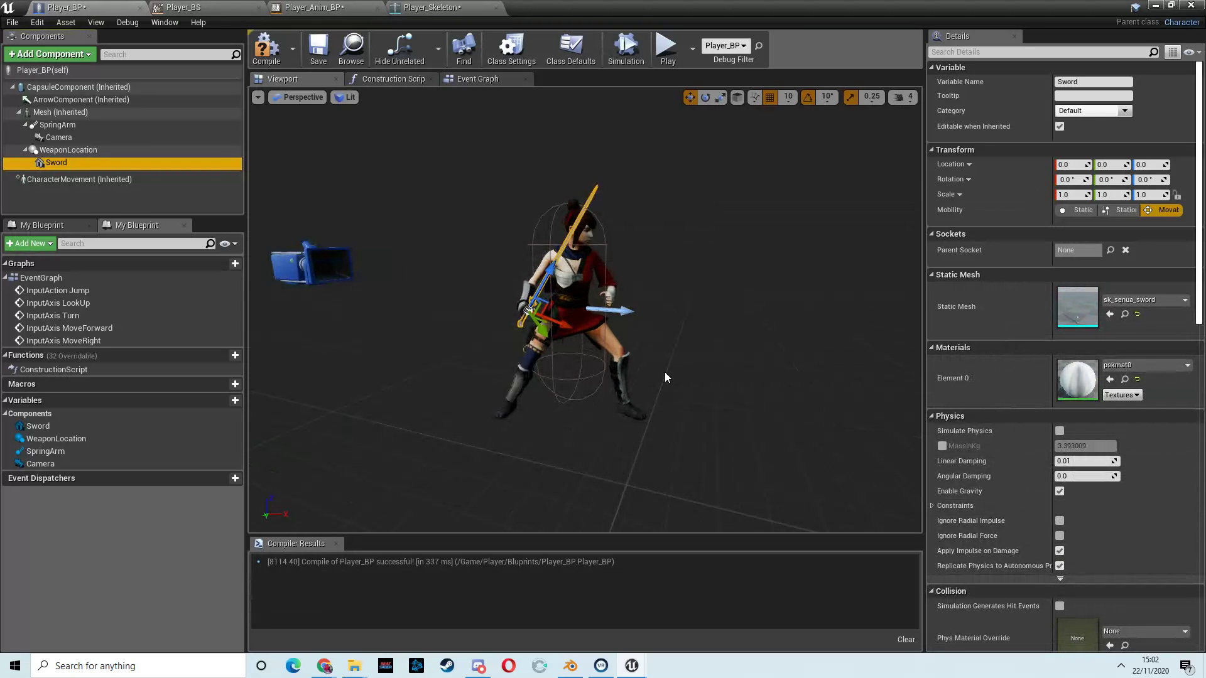
left_click(266, 49)
Step: Play the level and run the character in several directions to check how the sword follows the right hand, then stop the session
left_click(1155, 5)
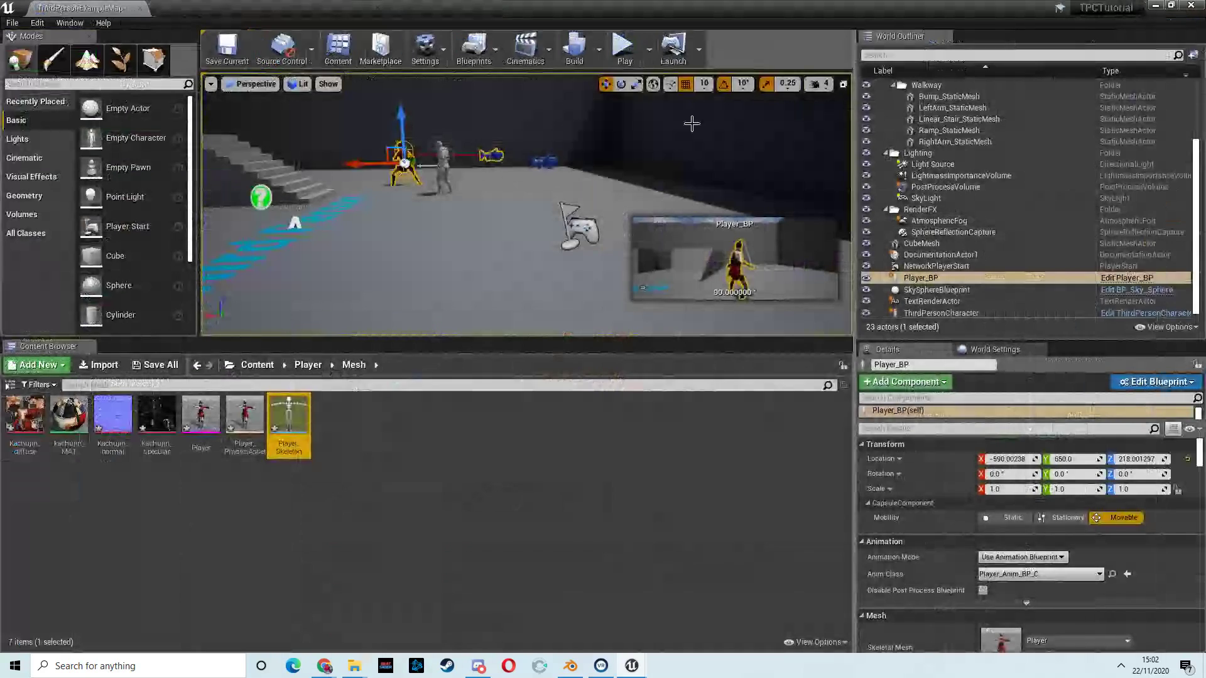
left_click(622, 53)
left_click(583, 246)
key("w")
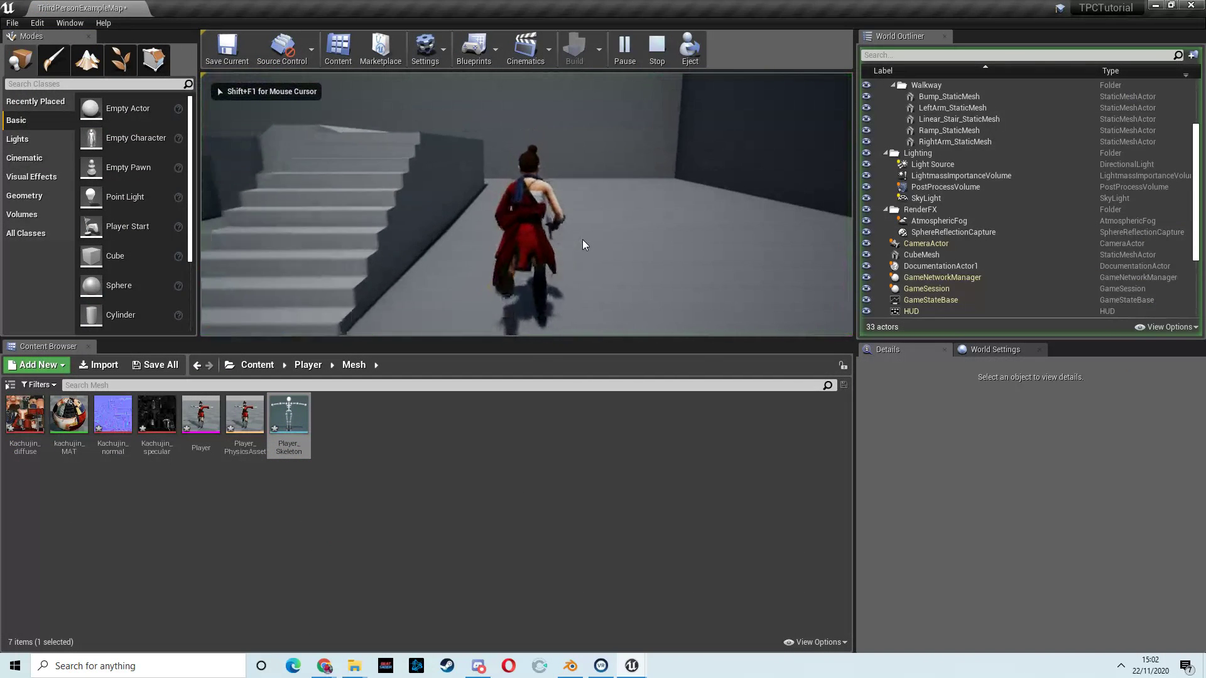
key("d")
key("a")
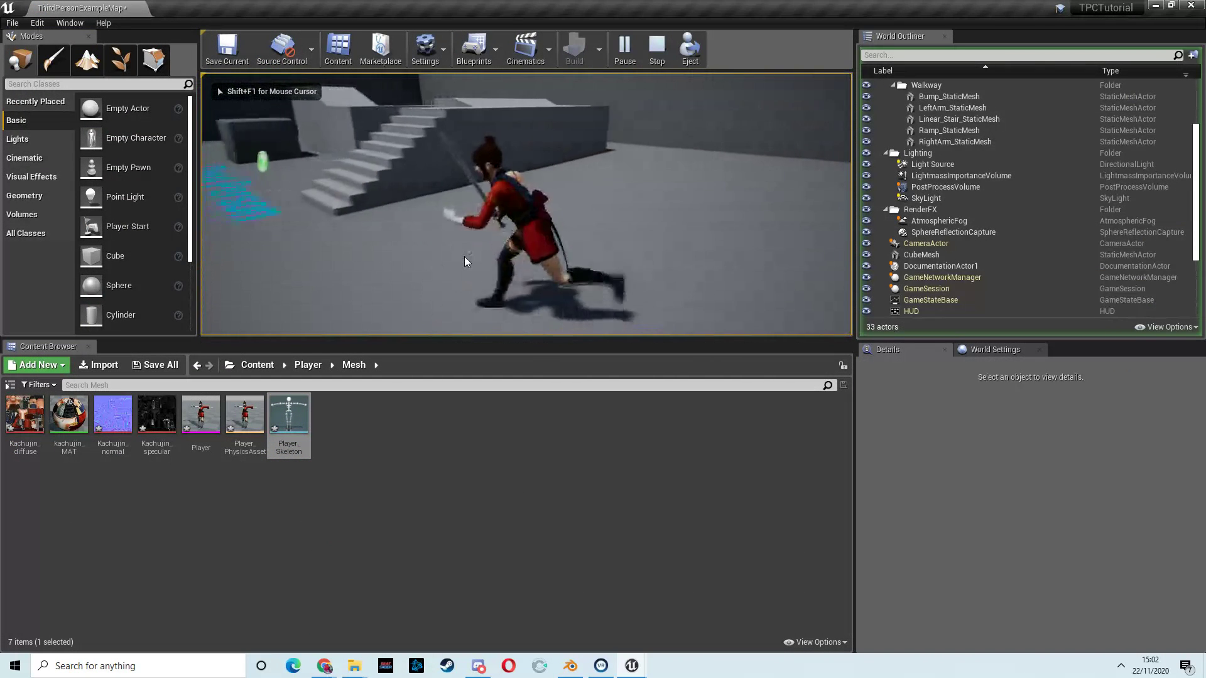
key("w")
key("d")
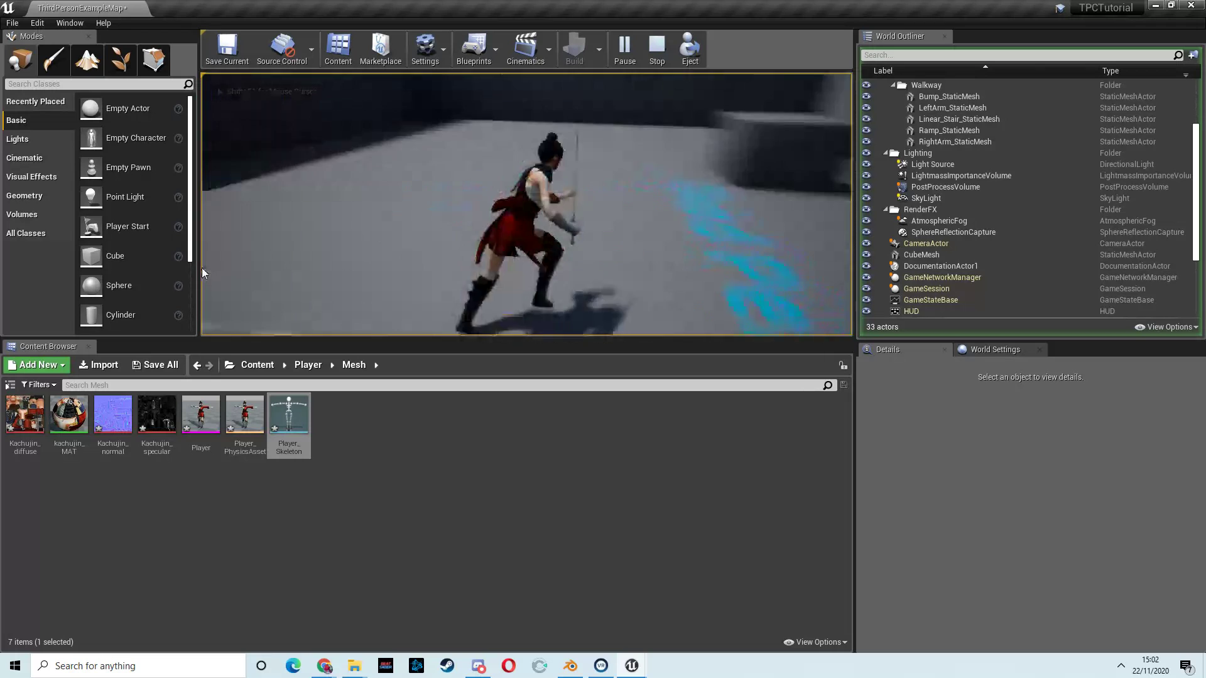
key("s")
key("a")
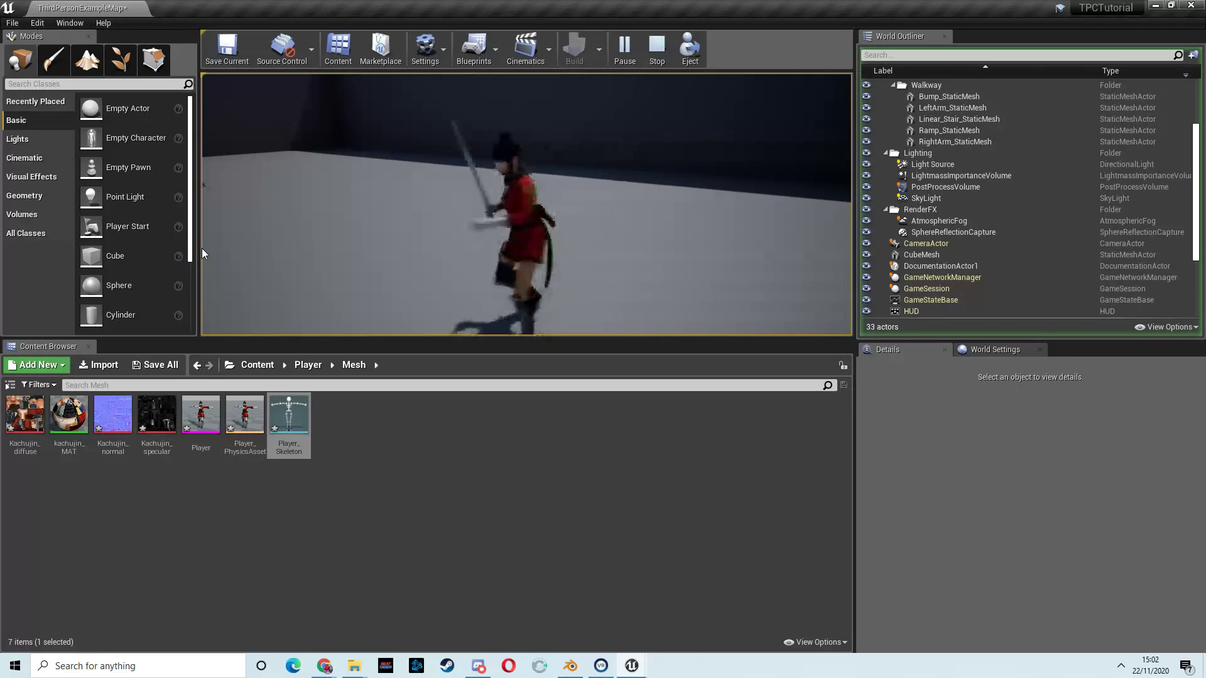
key("w")
key("d")
key("w")
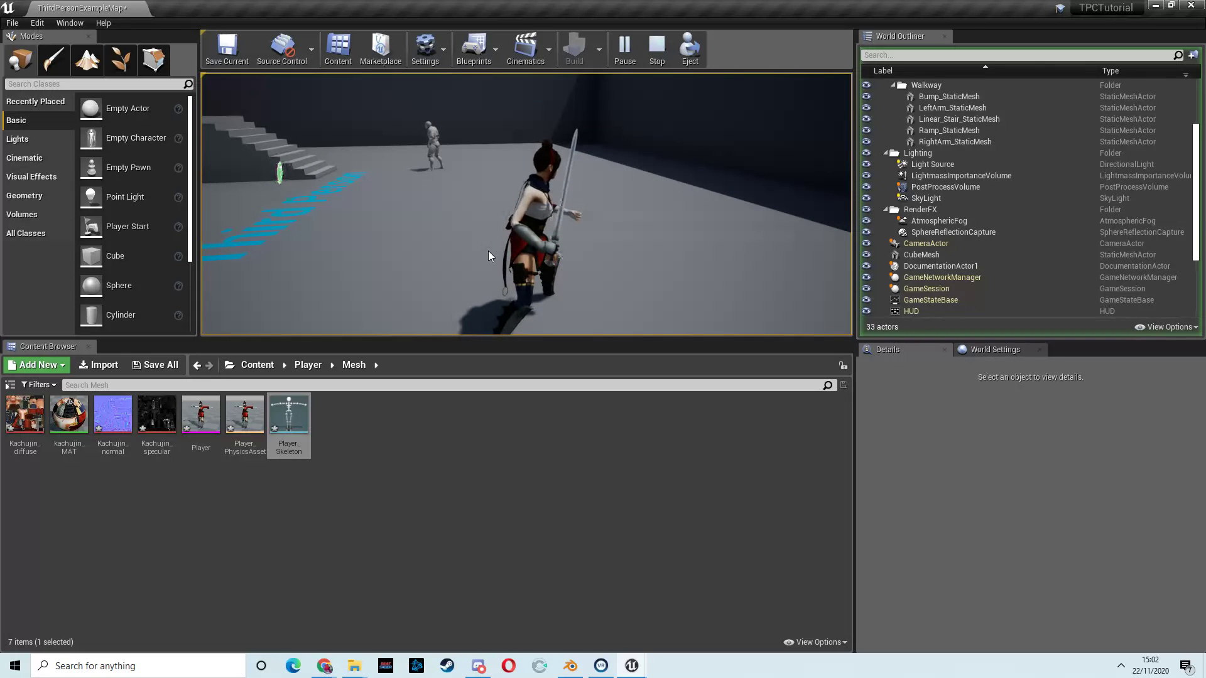
key("Escape")
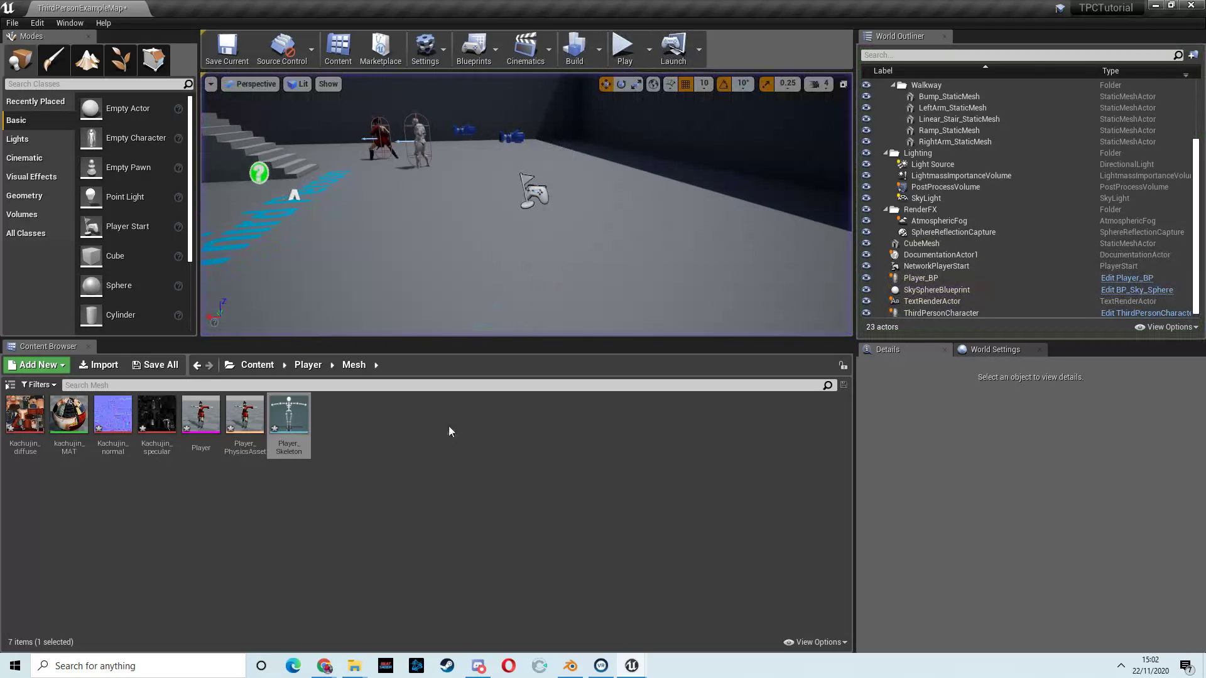
mouse_move(324, 666)
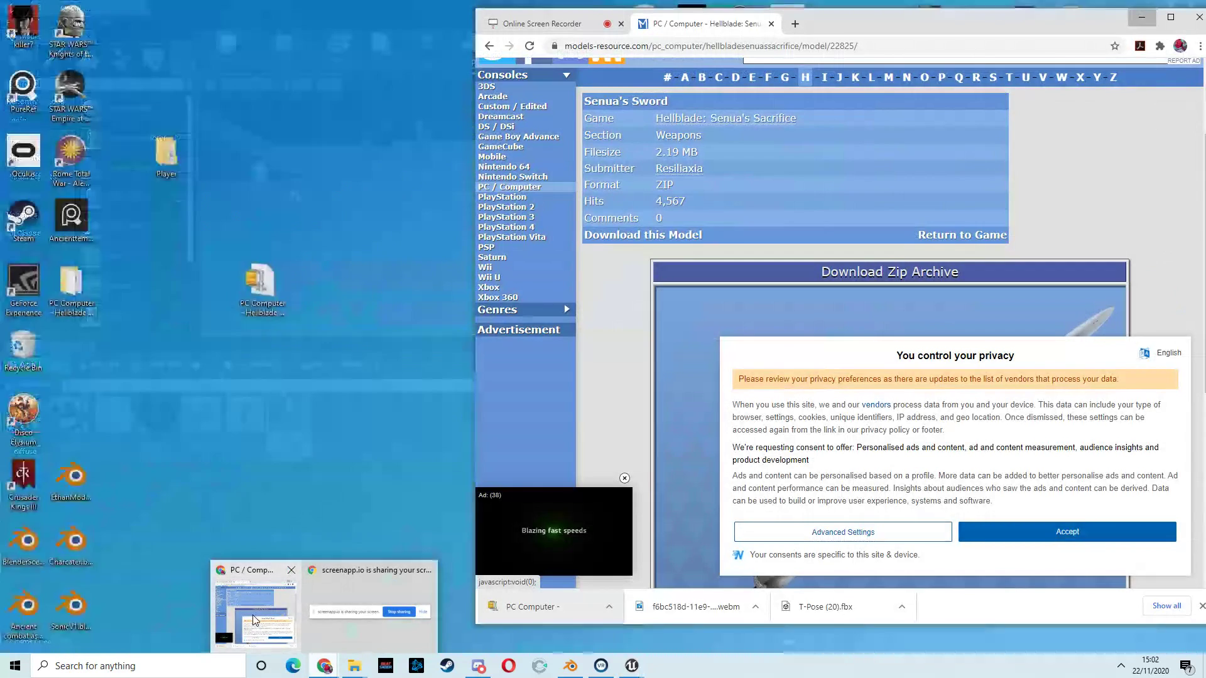